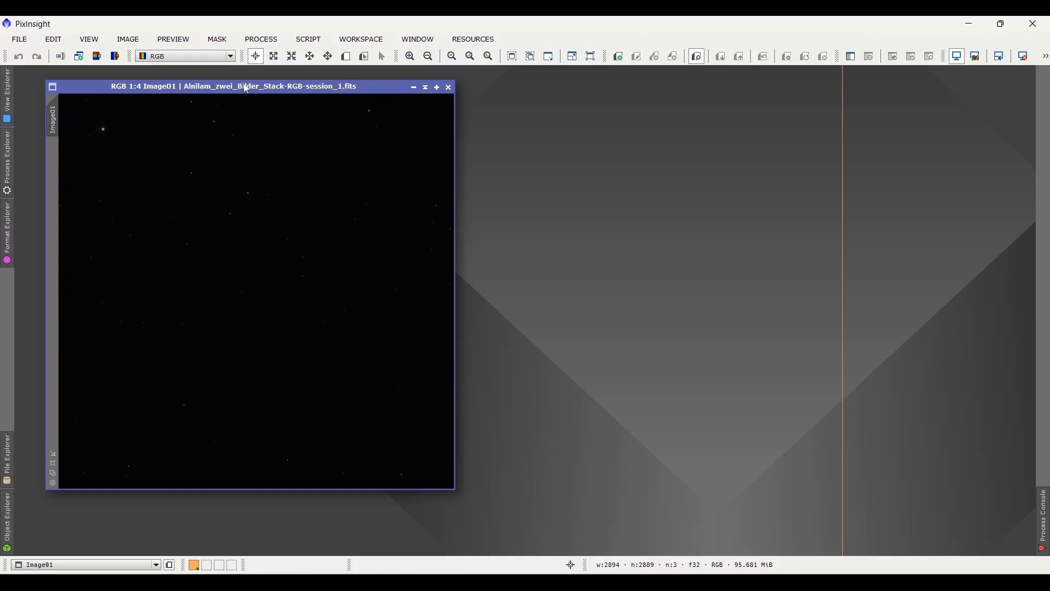
Step: Plate-solve the active image with ImageSolver, setting the observation date to 12 December 2024 at 22 h
click(310, 39)
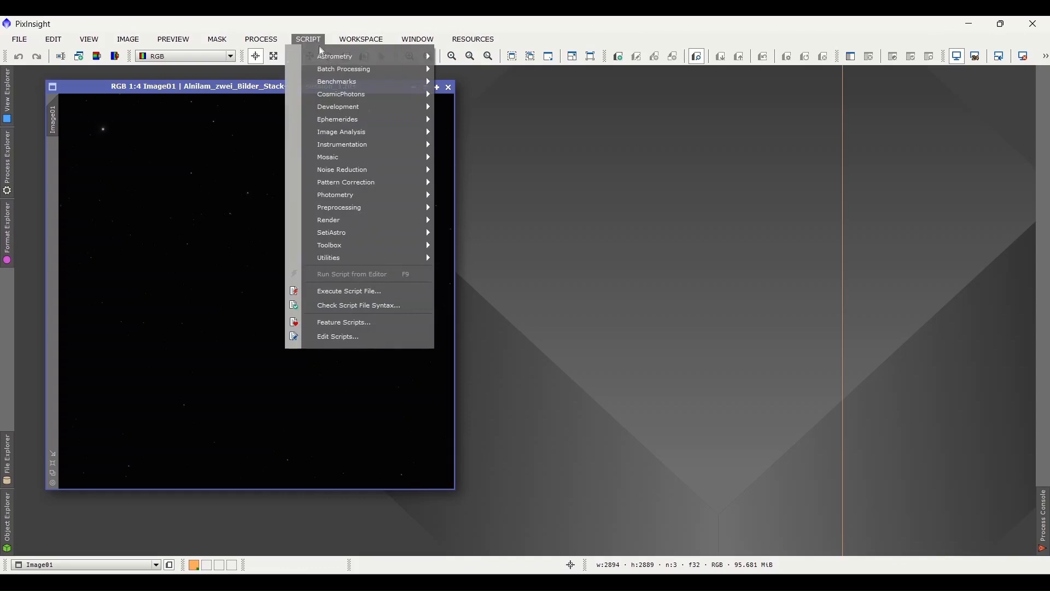
mouse_move(340, 57)
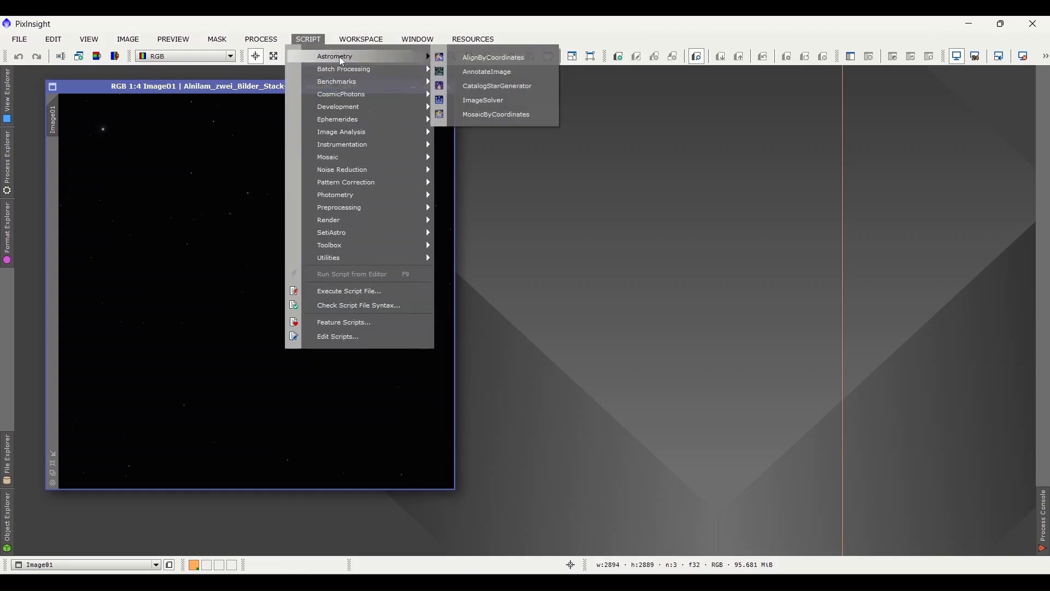
click(487, 100)
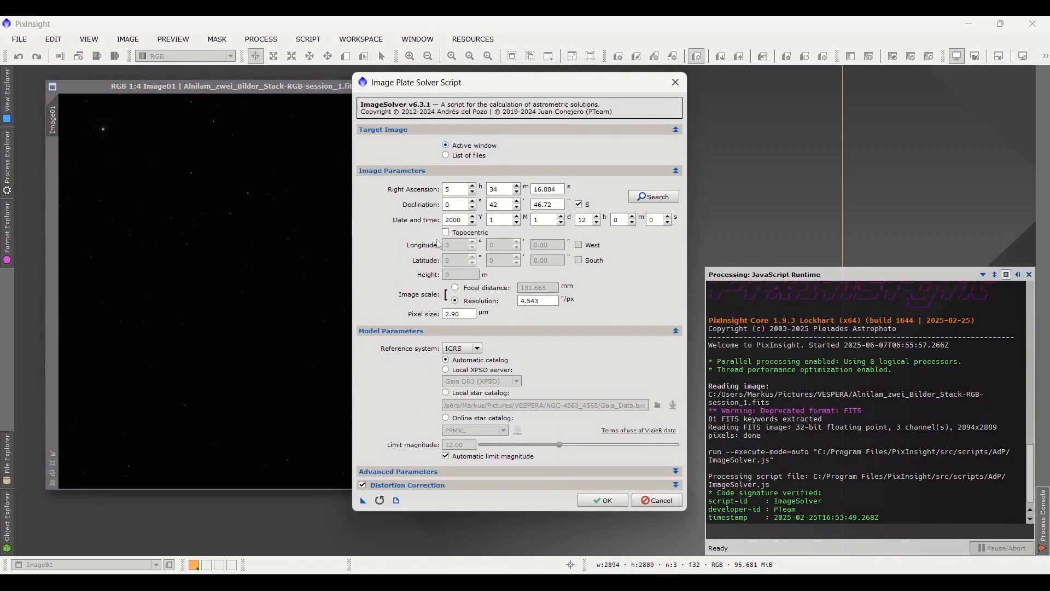
click(466, 221)
click(500, 221)
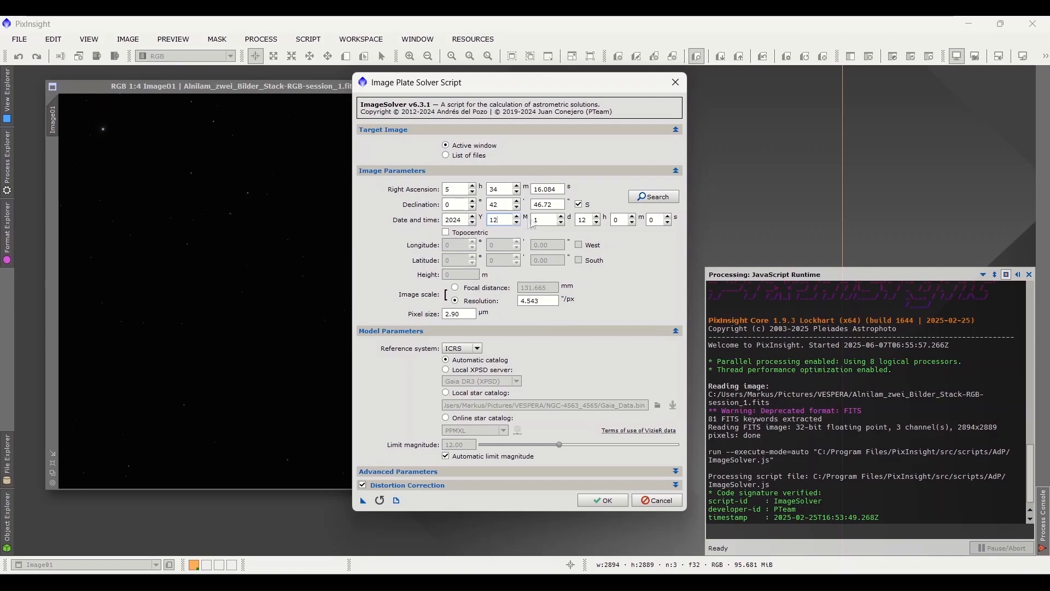
click(547, 221)
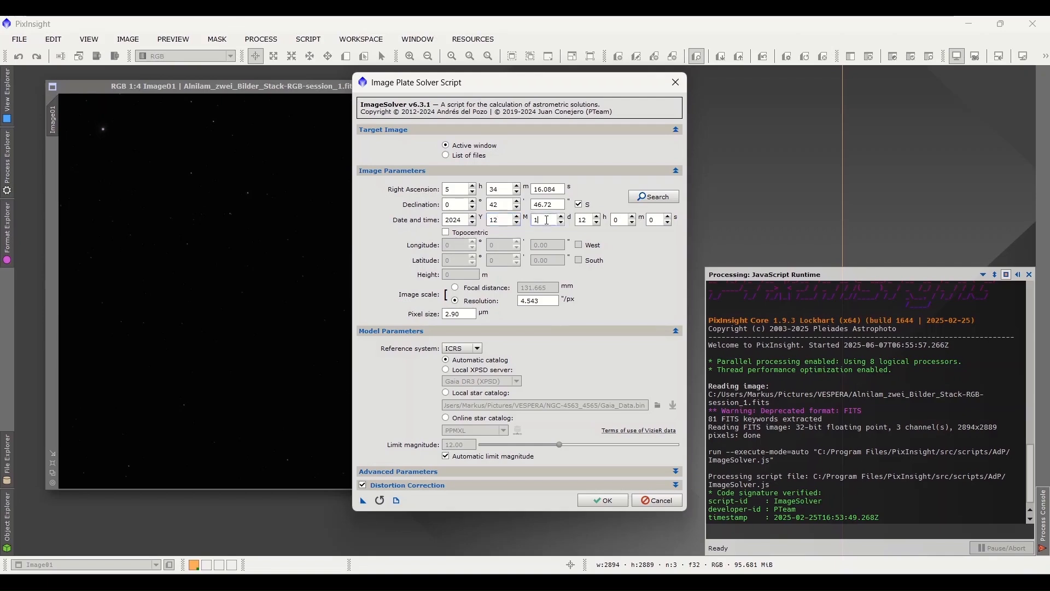
click(591, 220)
key(BackSpace)
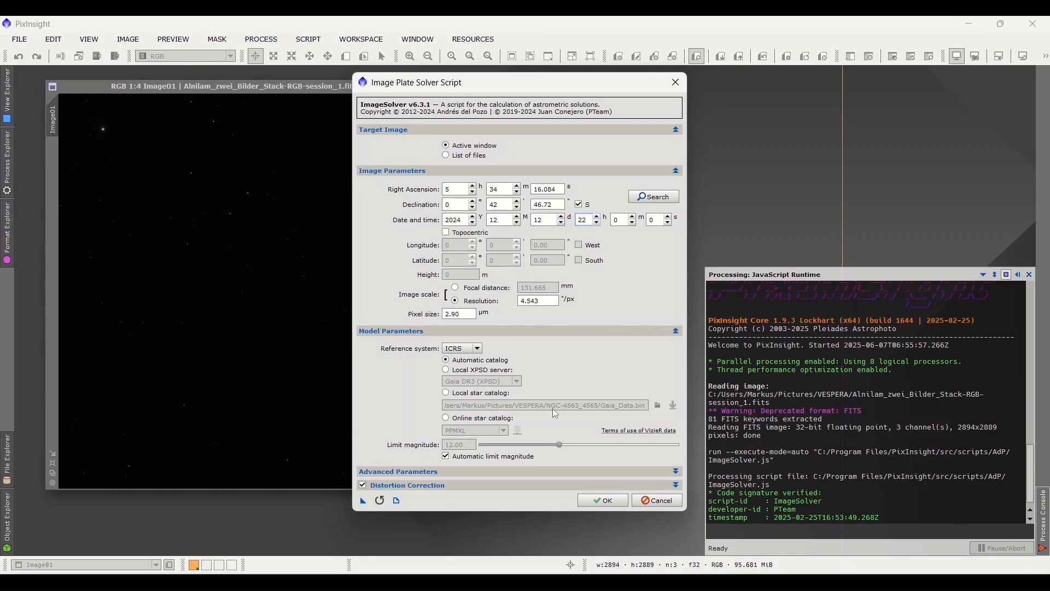
click(603, 501)
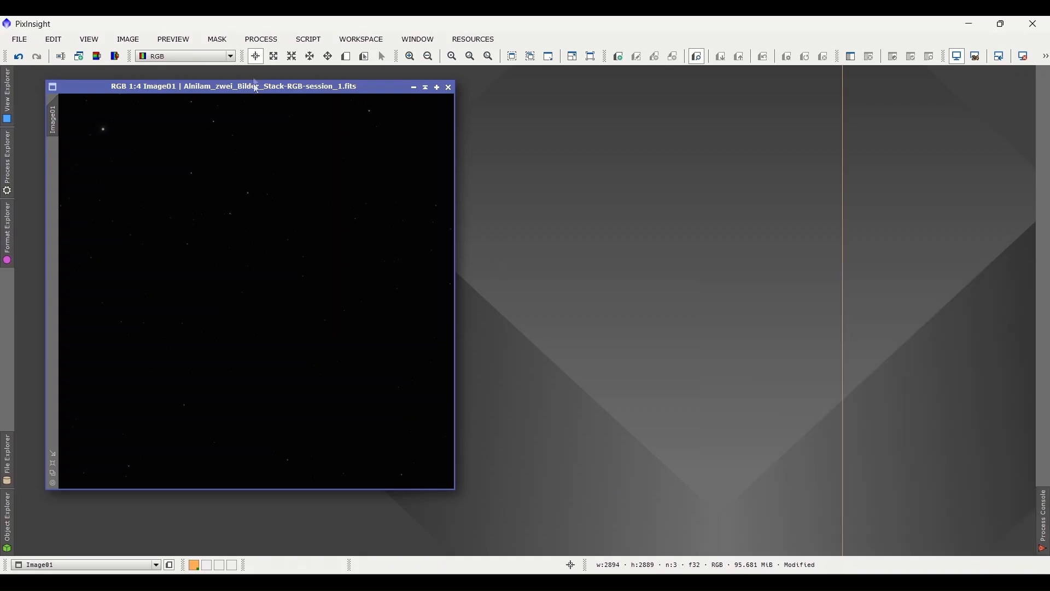
Step: Preview the AnnotateImage annotations at 1:1 zoom around the star Alnilam, and close the script without annotating the image
click(309, 39)
mouse_move(328, 59)
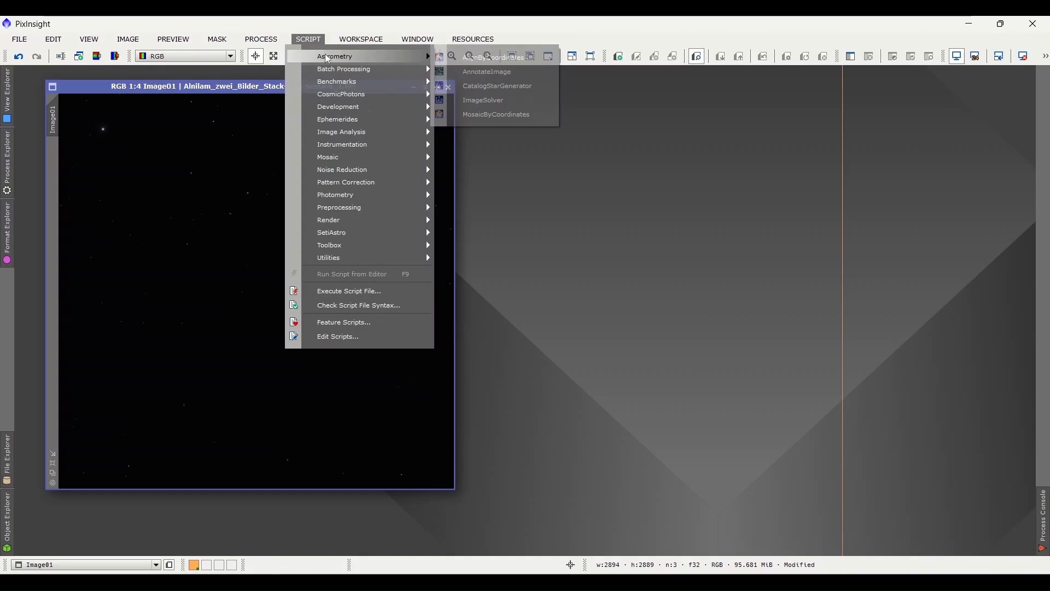
click(481, 72)
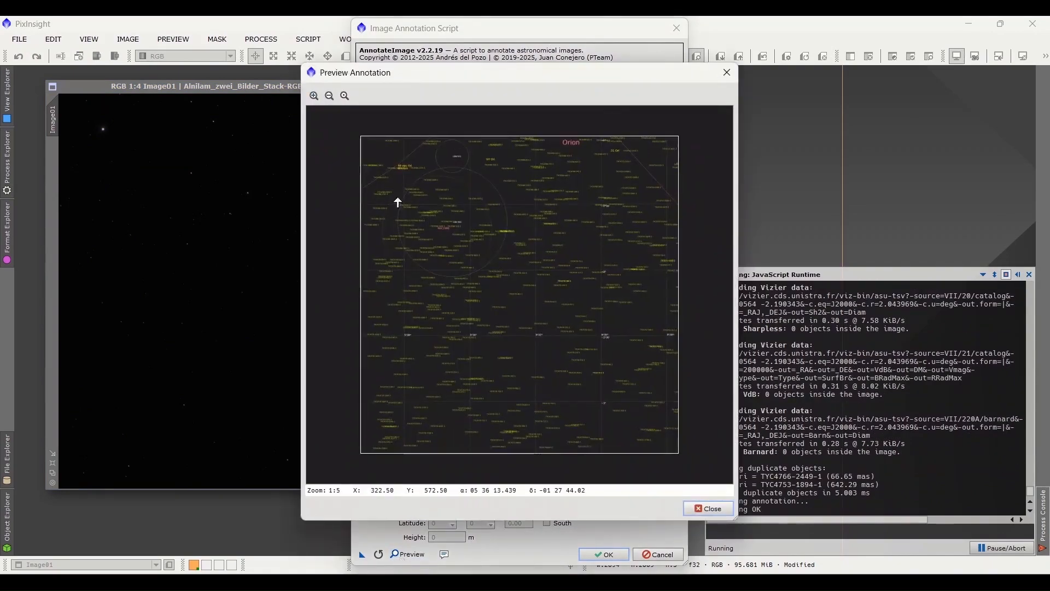
click(314, 96)
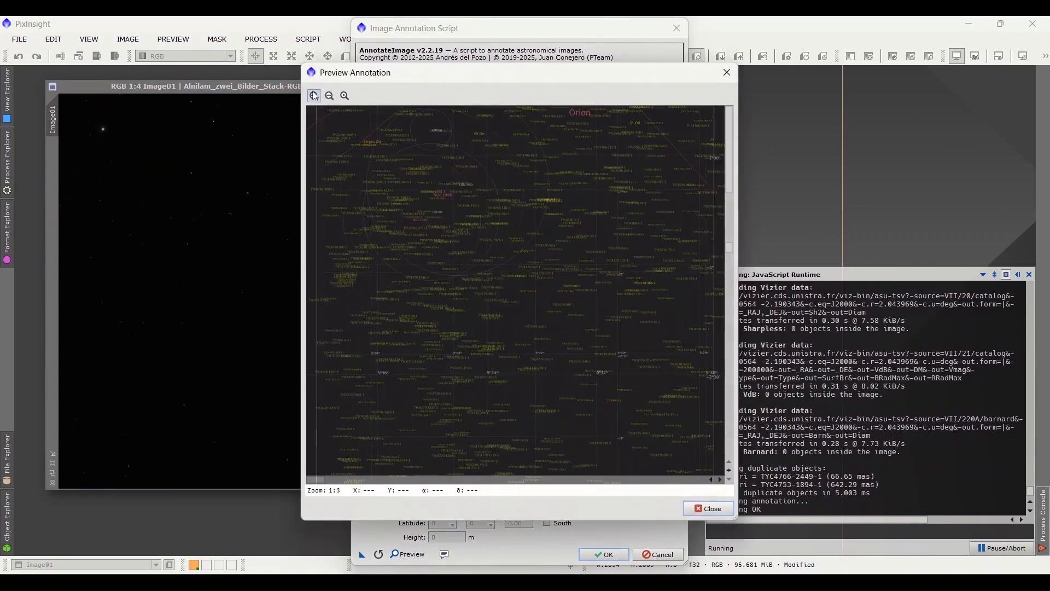
click(314, 95)
click(314, 96)
click(314, 96)
drag(730, 266, 730, 170)
drag(452, 480, 291, 457)
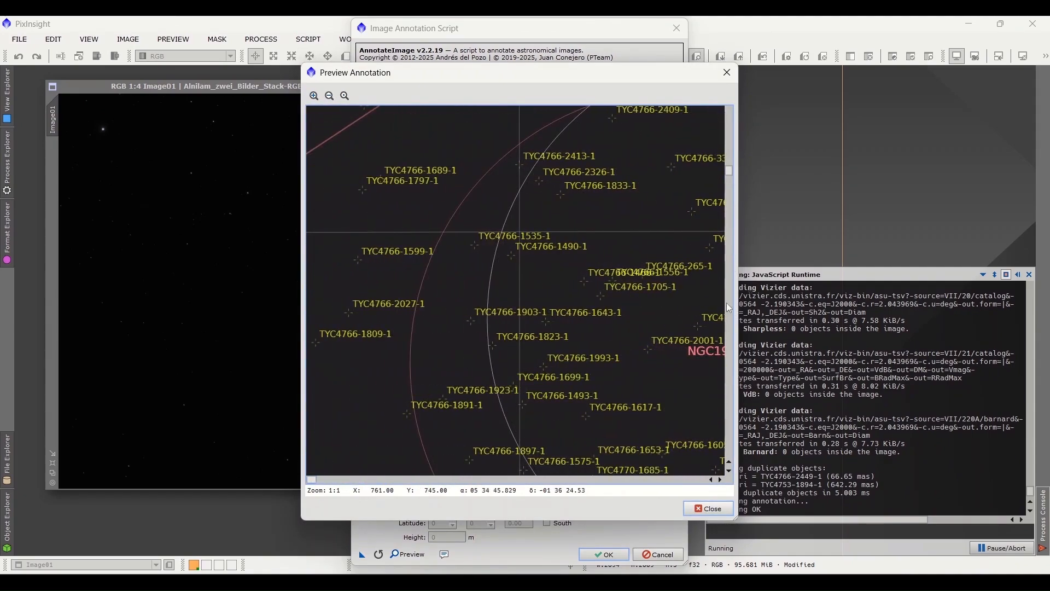
drag(728, 169, 730, 130)
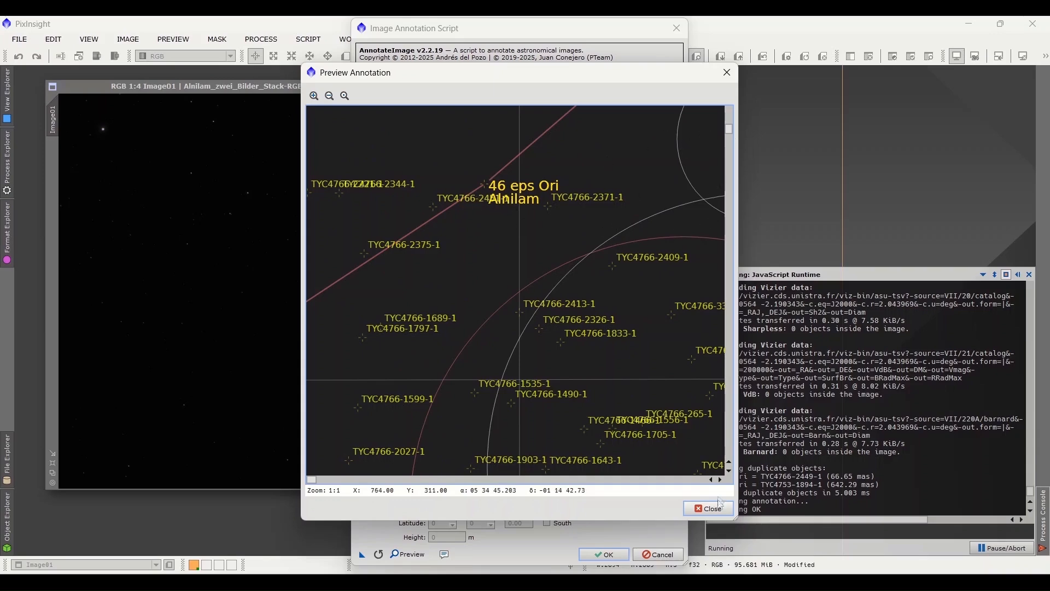
click(708, 508)
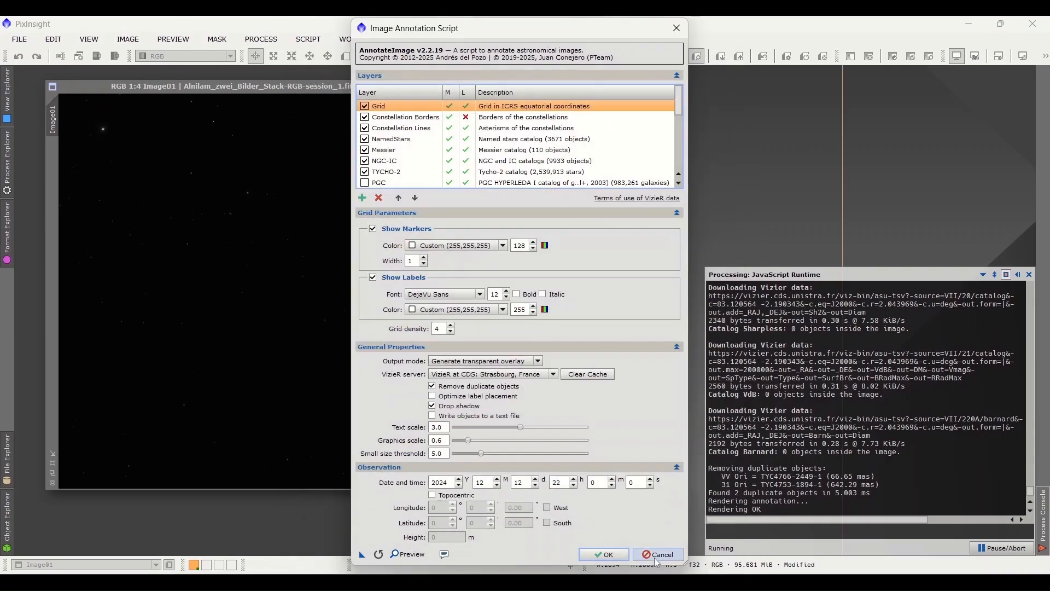
click(659, 556)
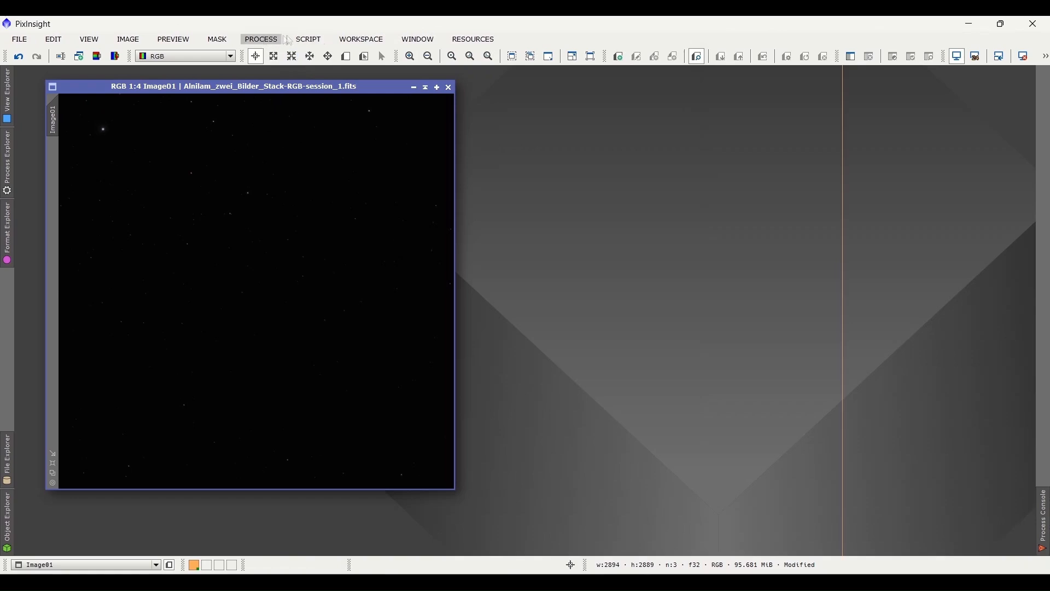
Step: Open SpectrophotometricColorCalibration and set the white reference to G0I Star
click(264, 40)
mouse_move(346, 29)
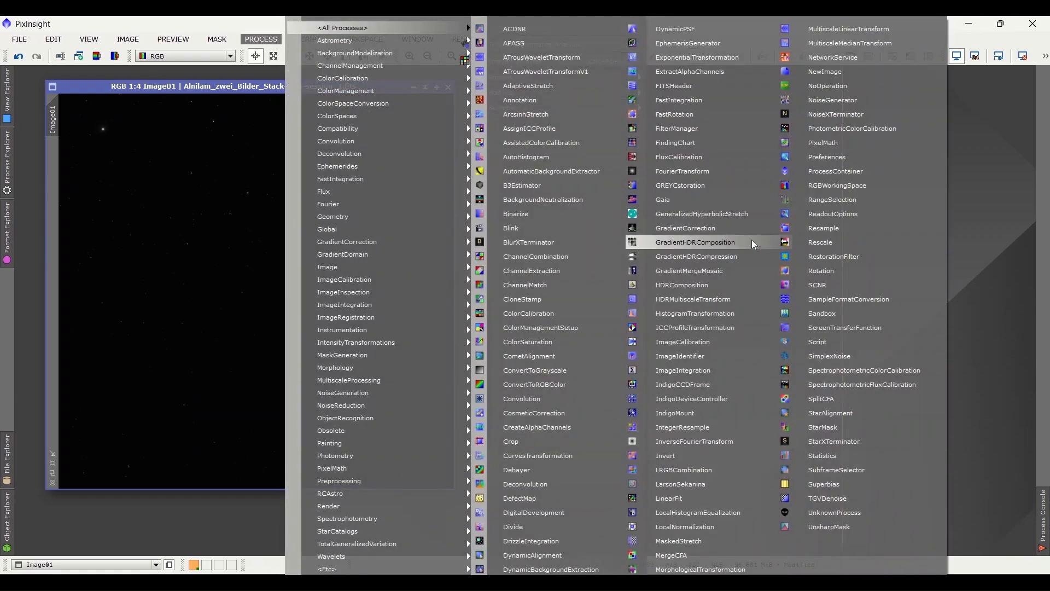
click(884, 372)
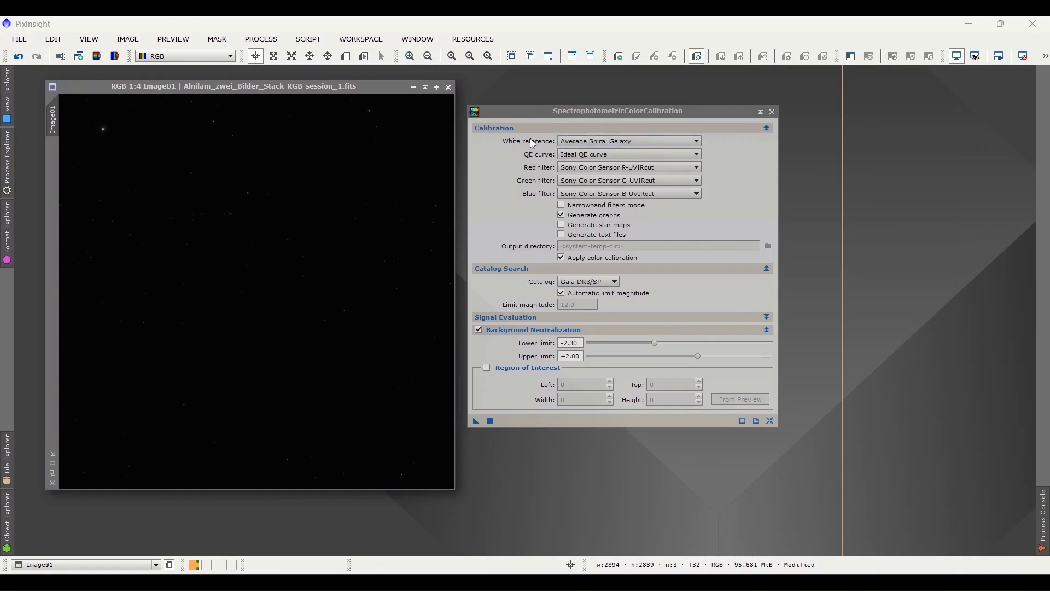
mouse_move(596, 145)
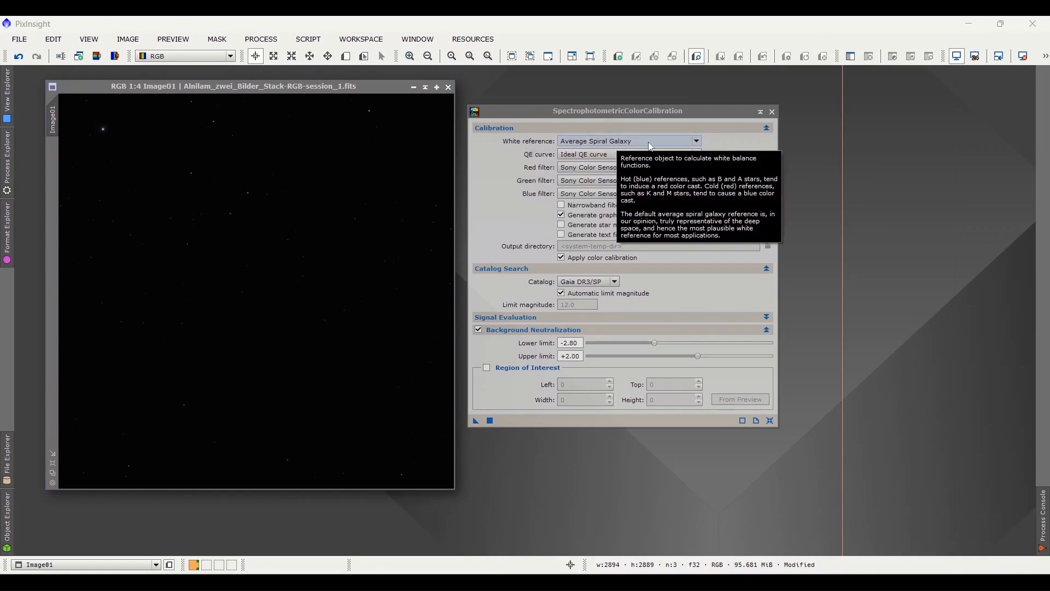
click(697, 140)
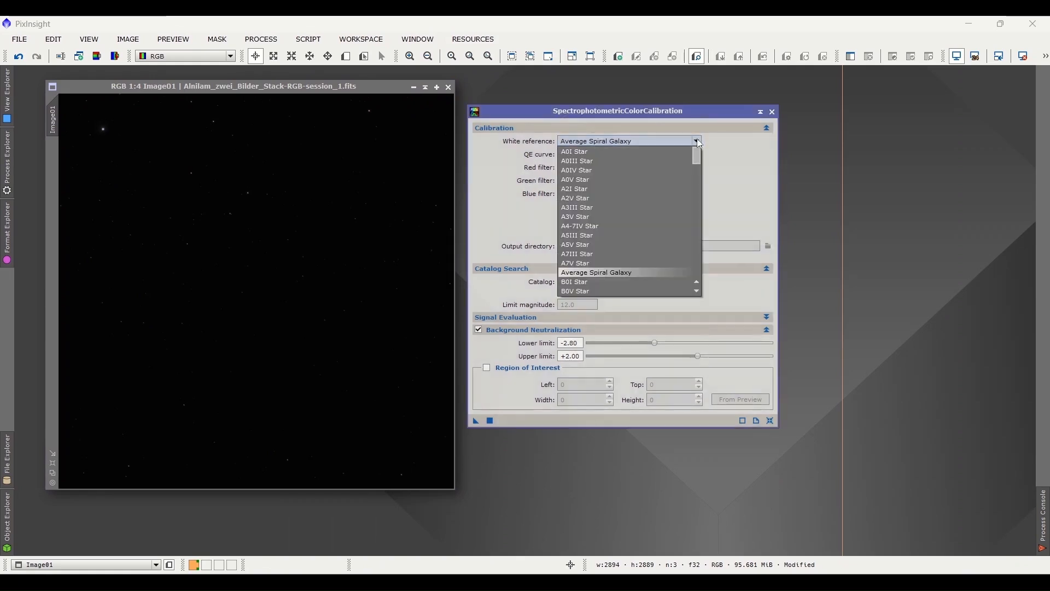
drag(698, 153, 700, 182)
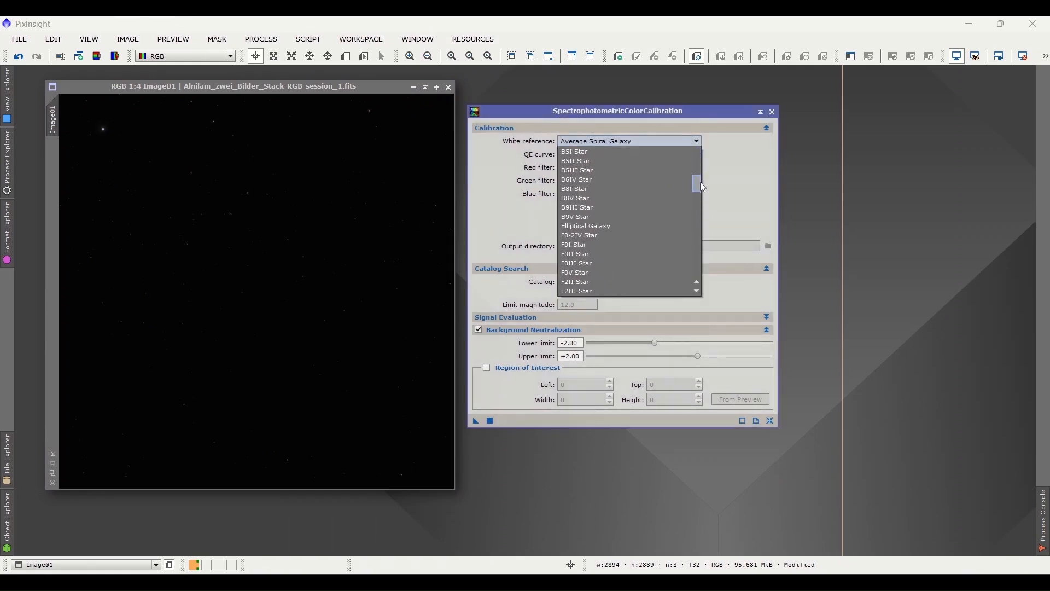
click(701, 190)
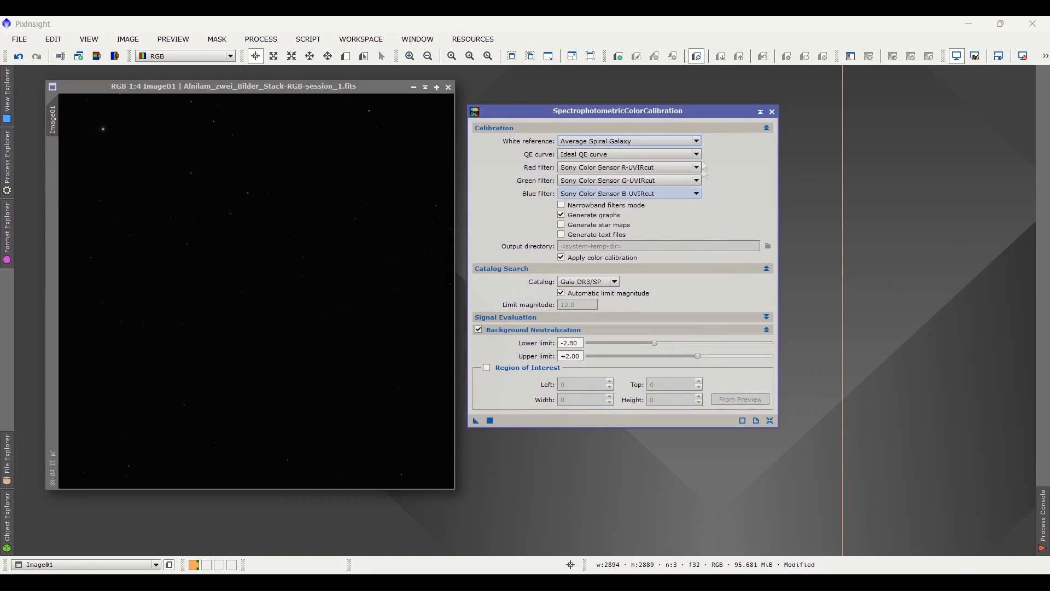
click(698, 140)
drag(693, 172, 707, 209)
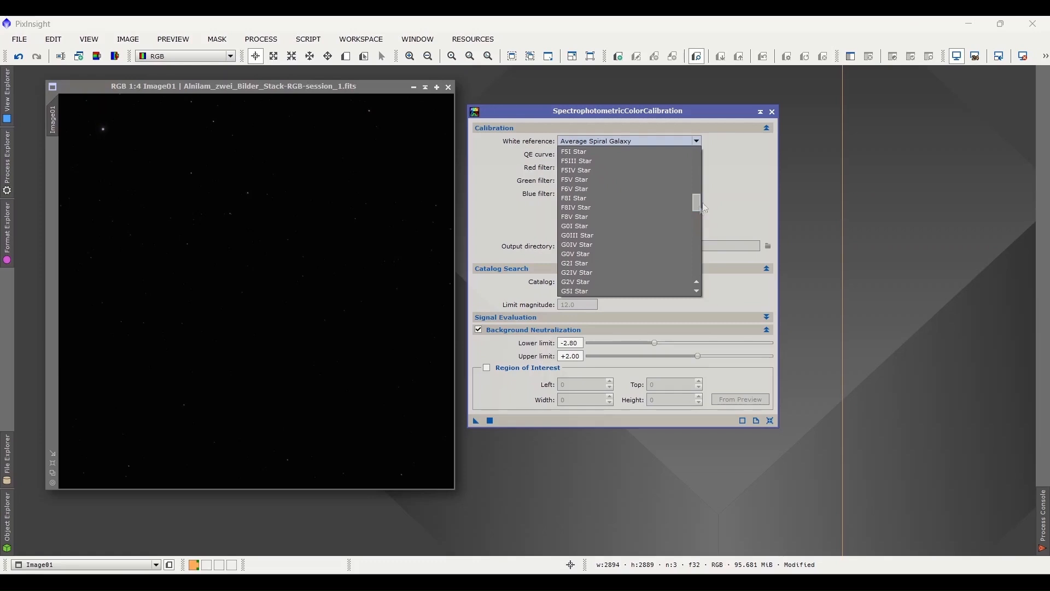
click(579, 230)
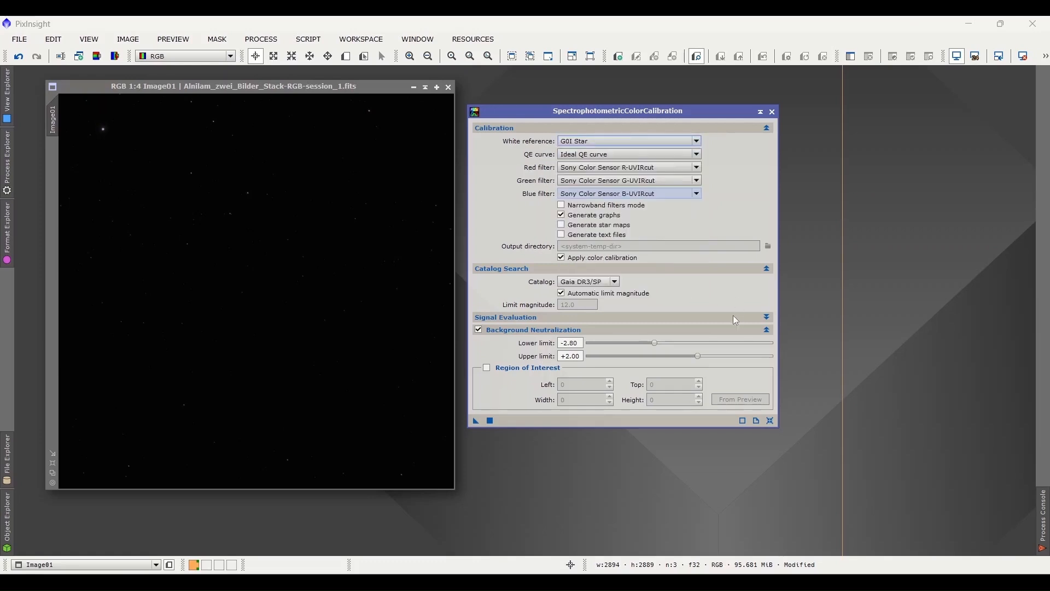
Step: Apply the spectrophotometric color calibration to Image01, and close its graphs and process window
click(490, 421)
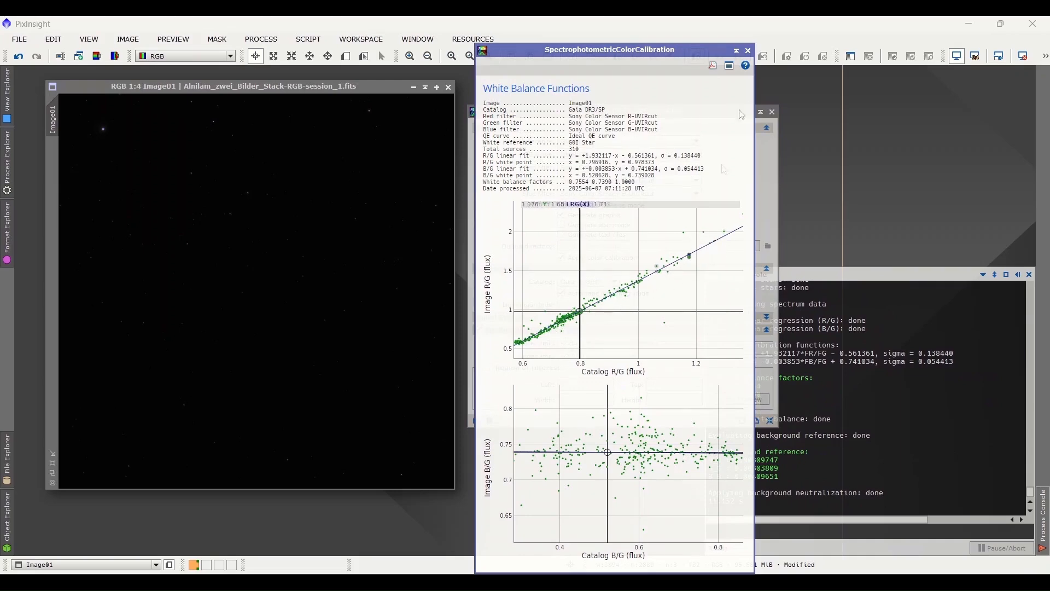
click(748, 50)
click(772, 112)
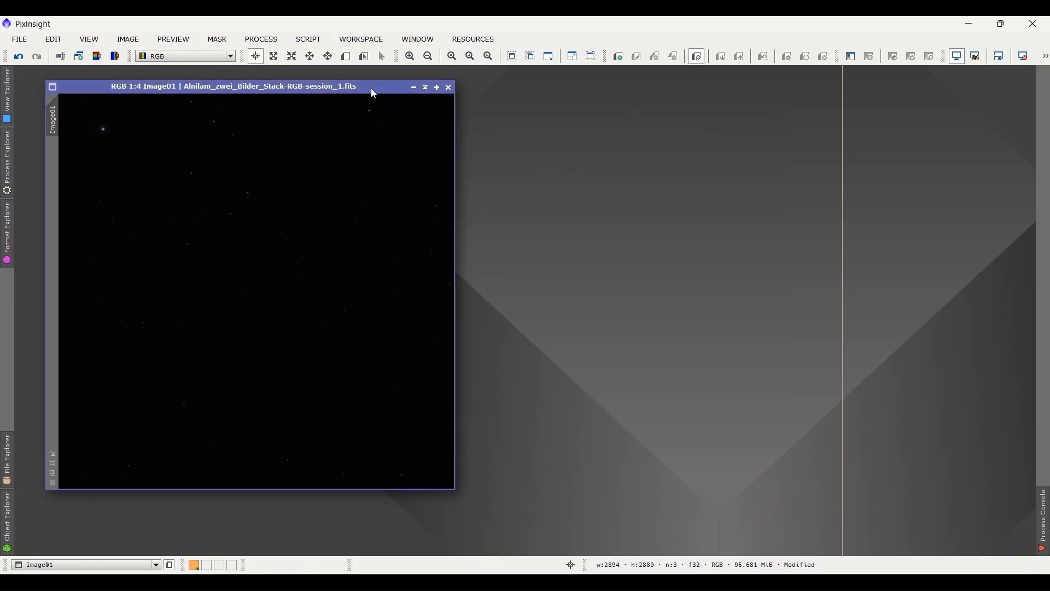
Step: Apply SpectrophotometricFluxCalibration to Image01 with the preset Sony color sensor filters, and close its graphs and process window
click(263, 40)
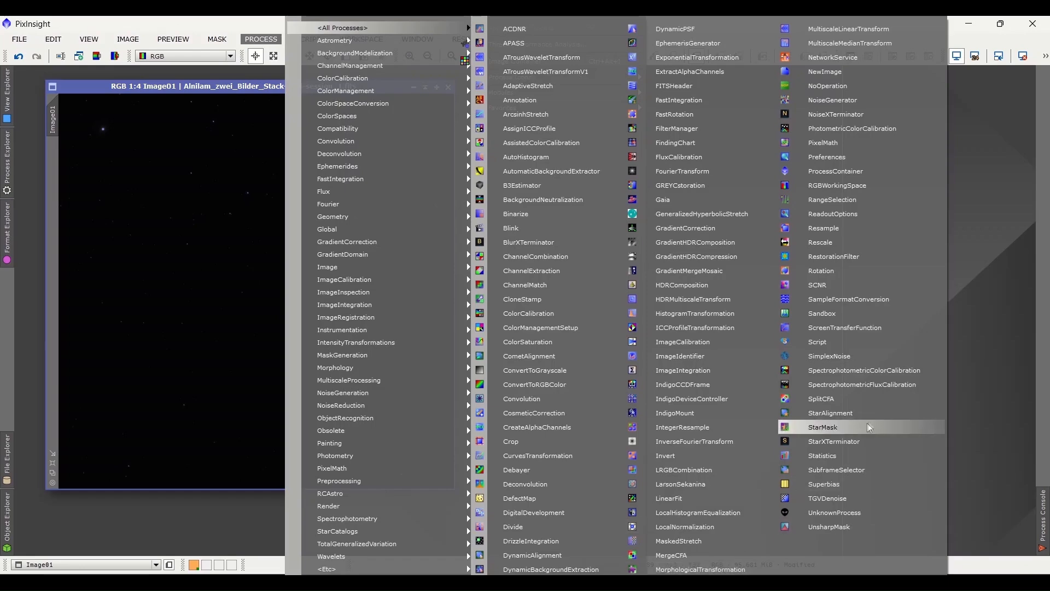
click(886, 384)
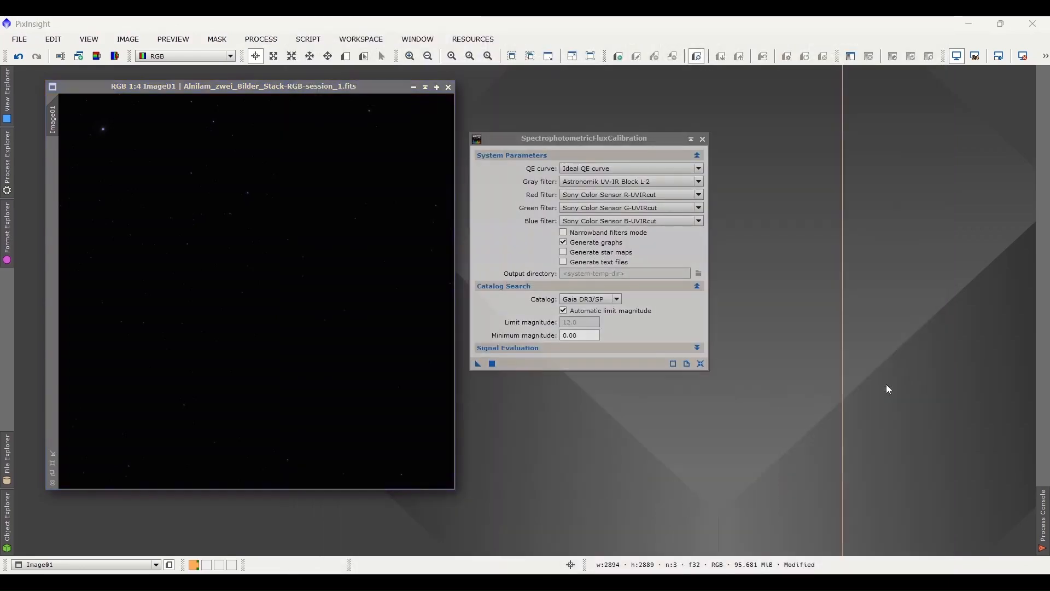
click(493, 364)
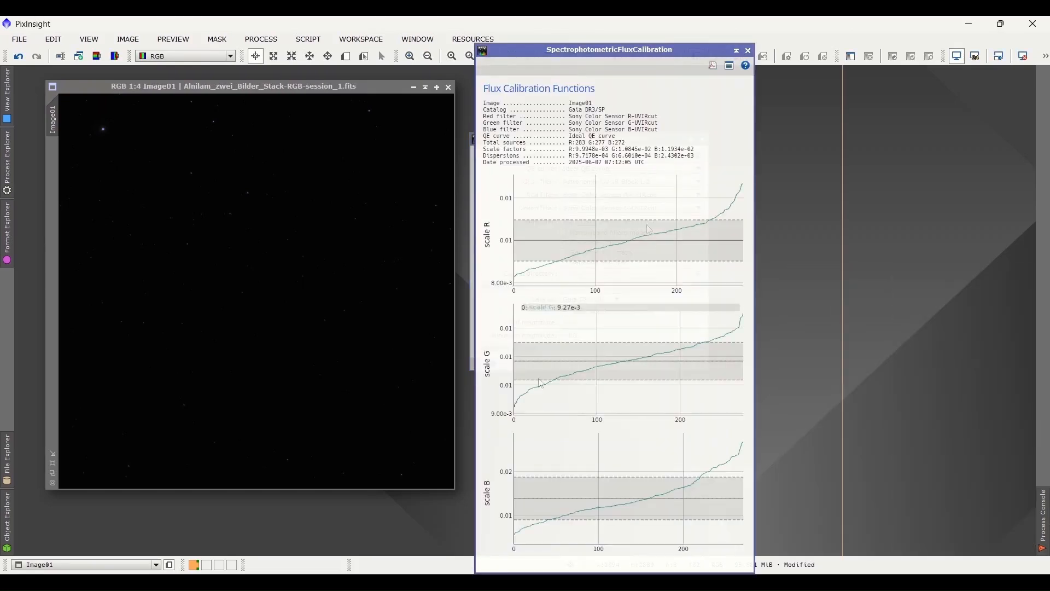
click(750, 50)
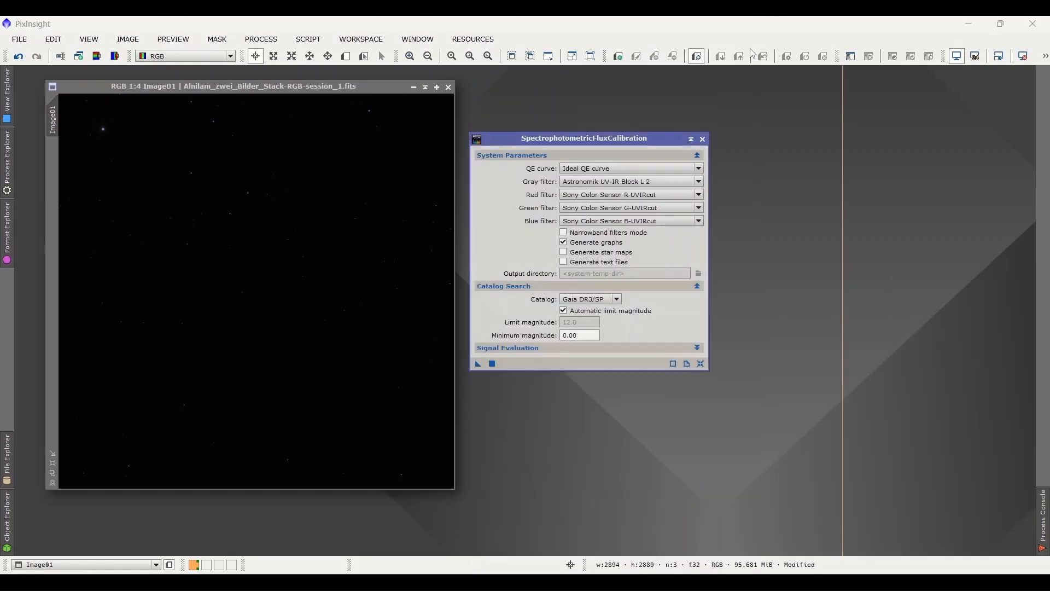
click(703, 139)
Step: Open MultiscaleGradientCorrection, enable the MARS database, and add MARS-DR1-1.1.1.xmars and MARS-DR1-u01-1.0.1.xmars
click(260, 39)
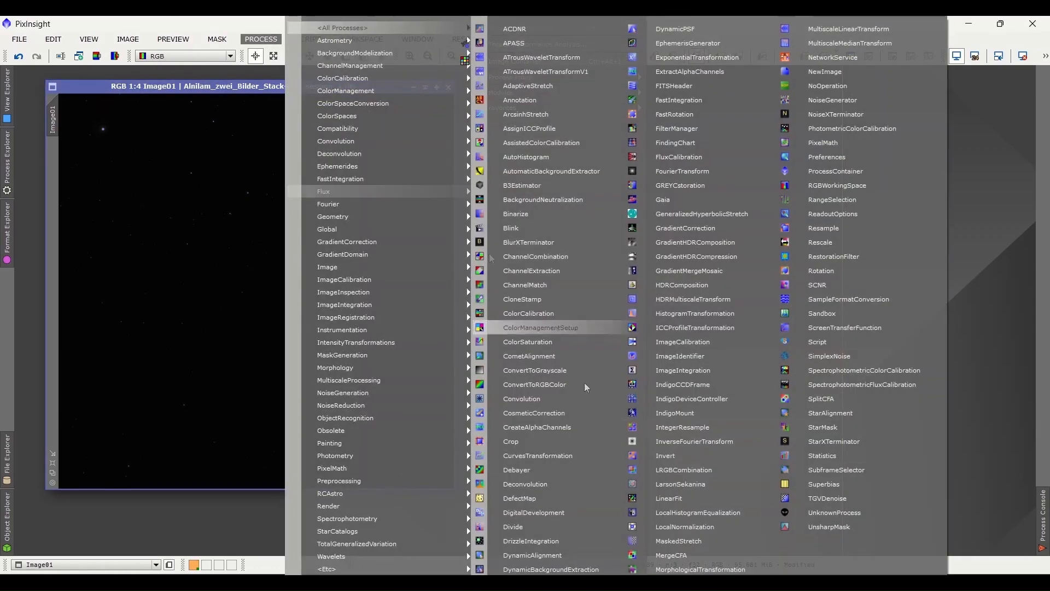
click(651, 469)
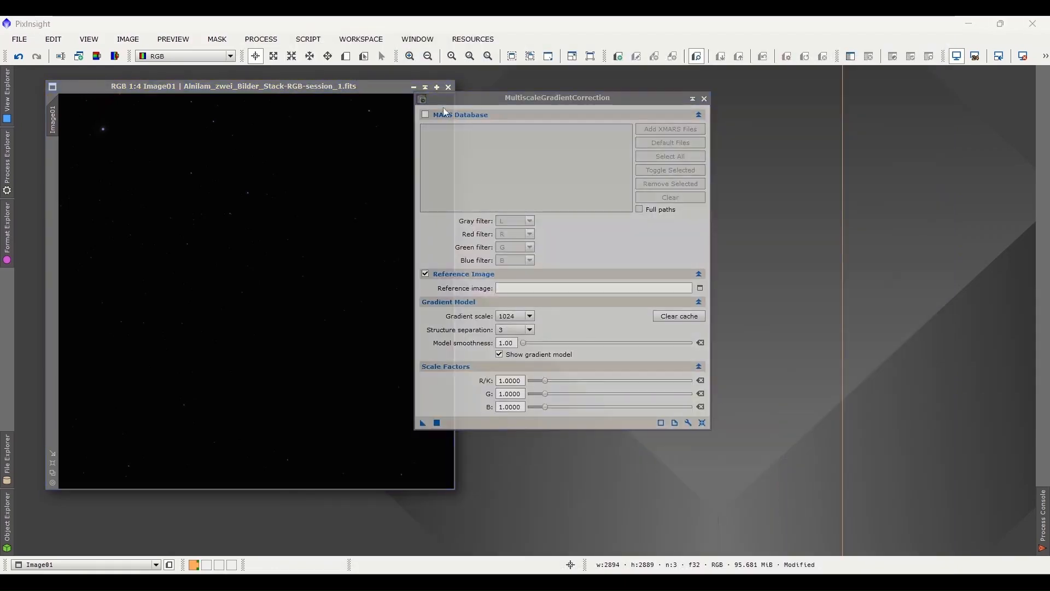
click(426, 115)
click(657, 131)
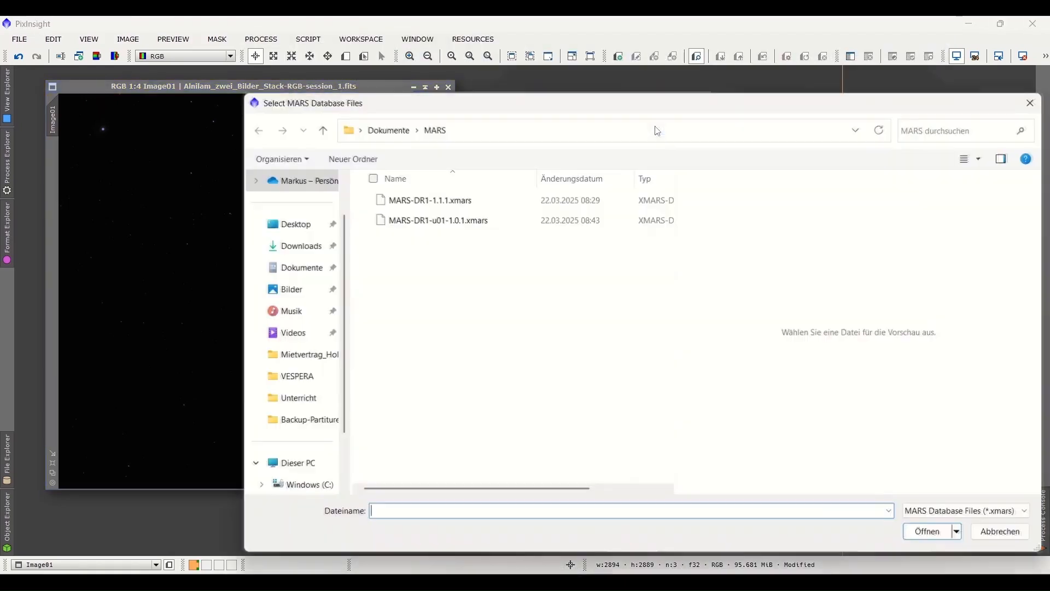
click(430, 200)
ctrl+click(432, 220)
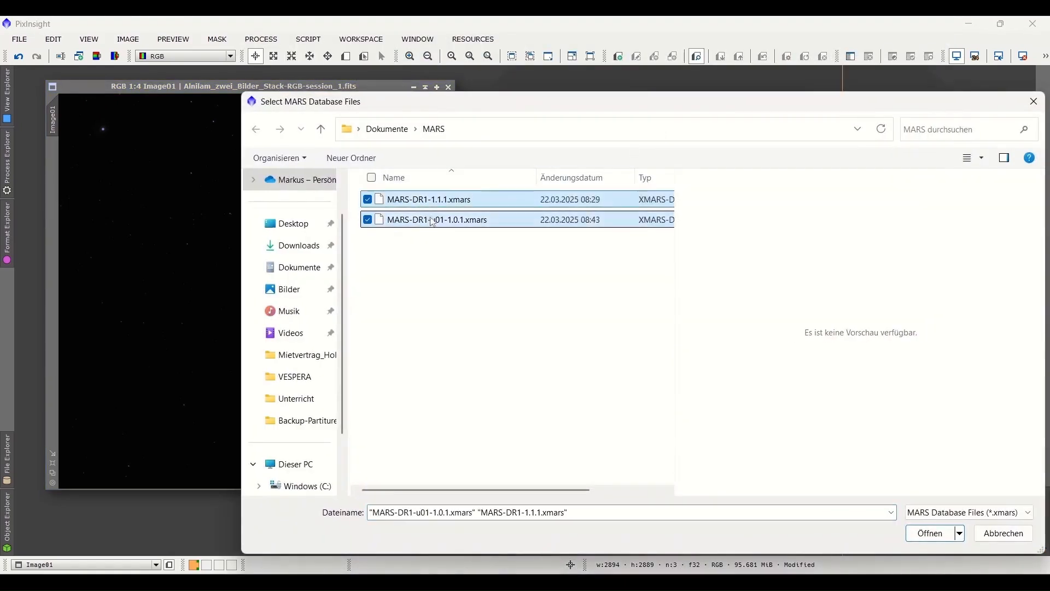
click(924, 534)
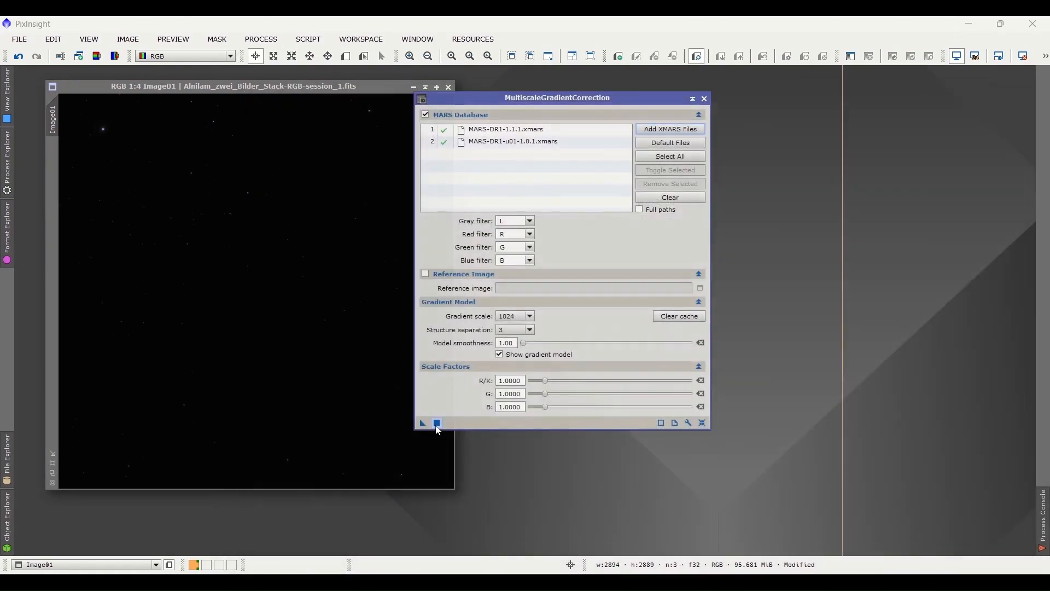
Step: Apply the gradient correction to Image01, close the process window, and place the gradient model image beside the original
click(437, 423)
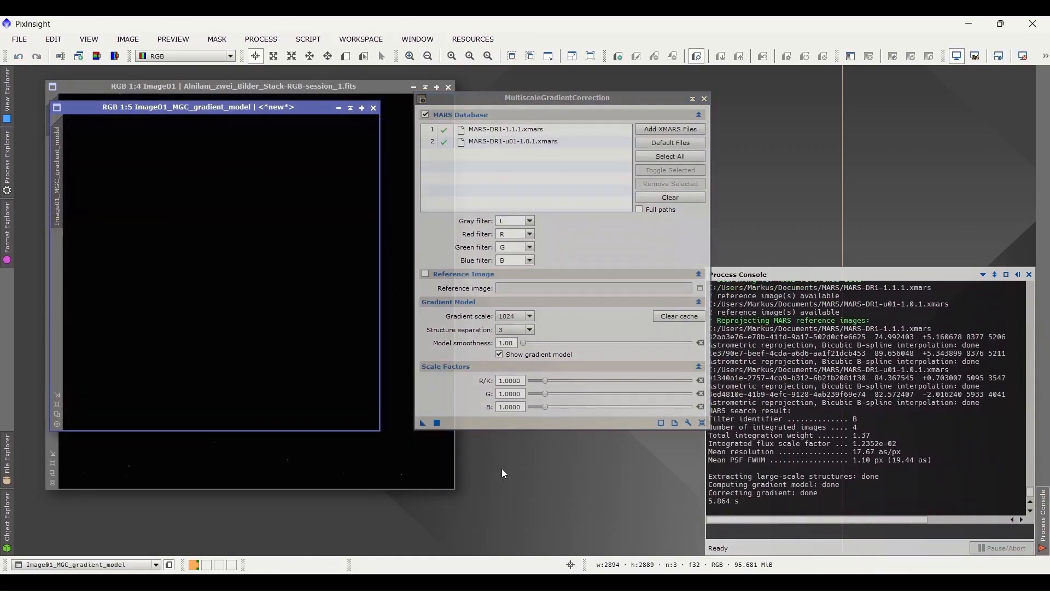
click(704, 99)
drag(270, 110, 706, 127)
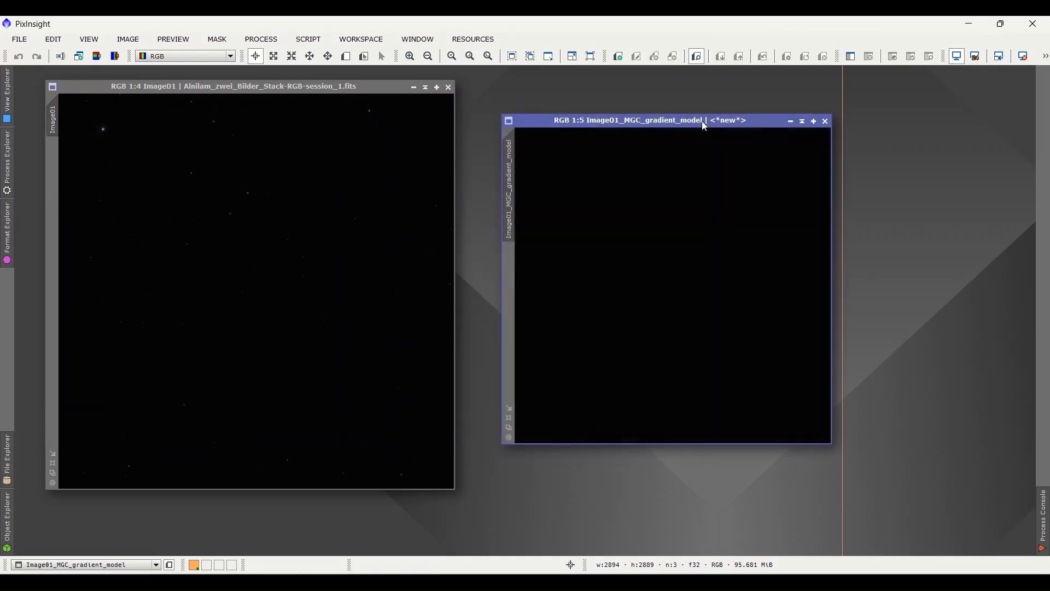
Step: Examine the gradient model and Image01 with temporary screen stretches, close the model image, and reset Image01's screen stretch
key(ctrl+a)
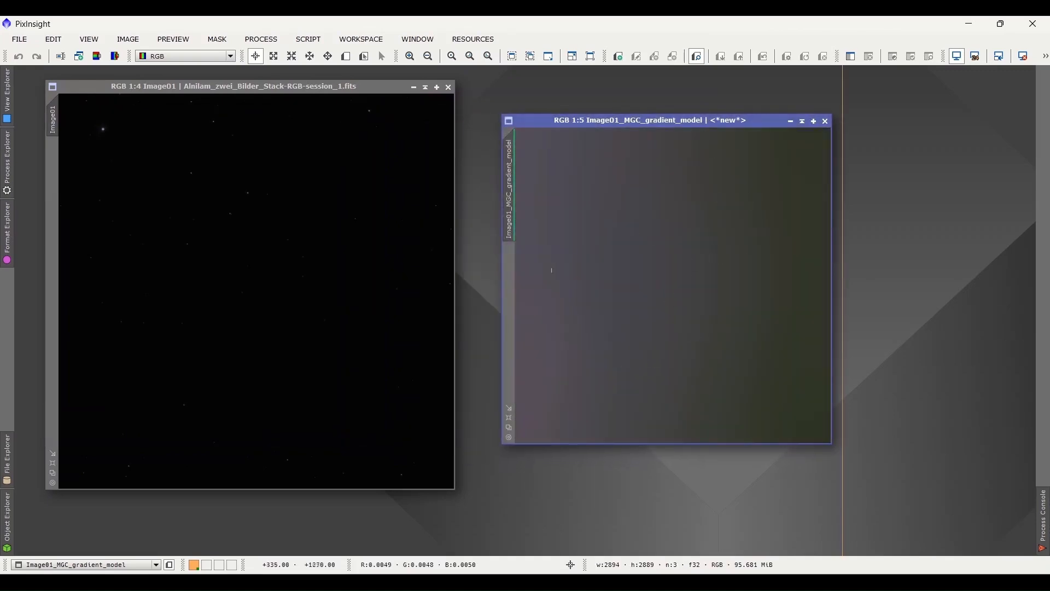
click(381, 93)
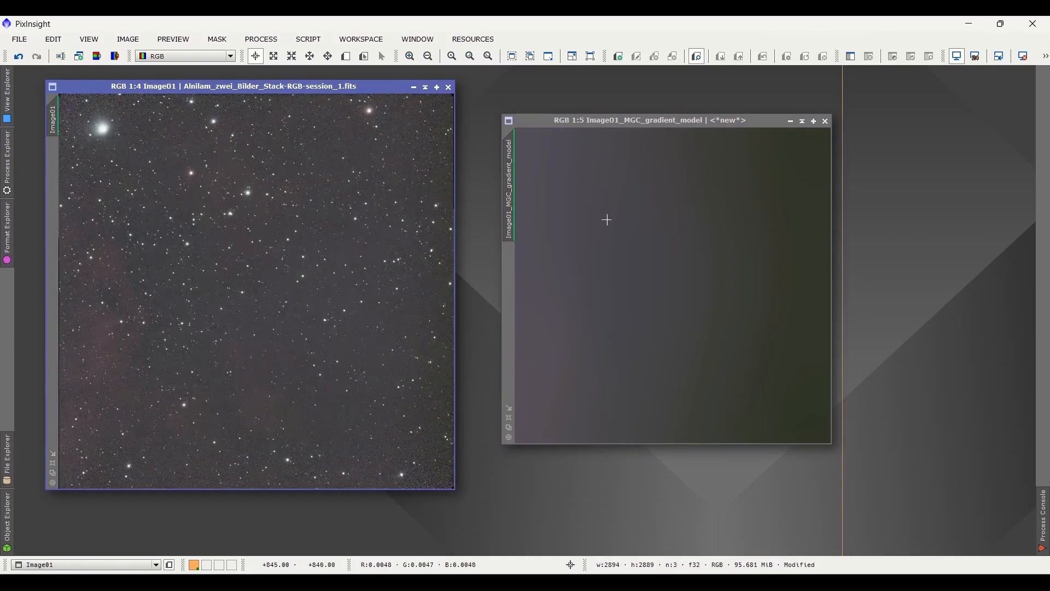
click(825, 121)
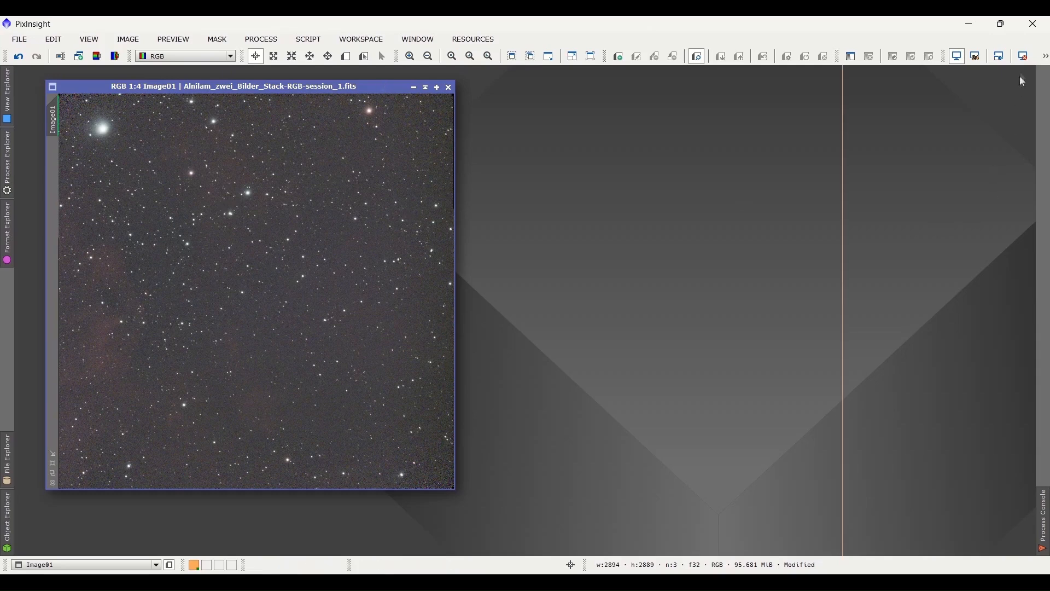
click(1023, 56)
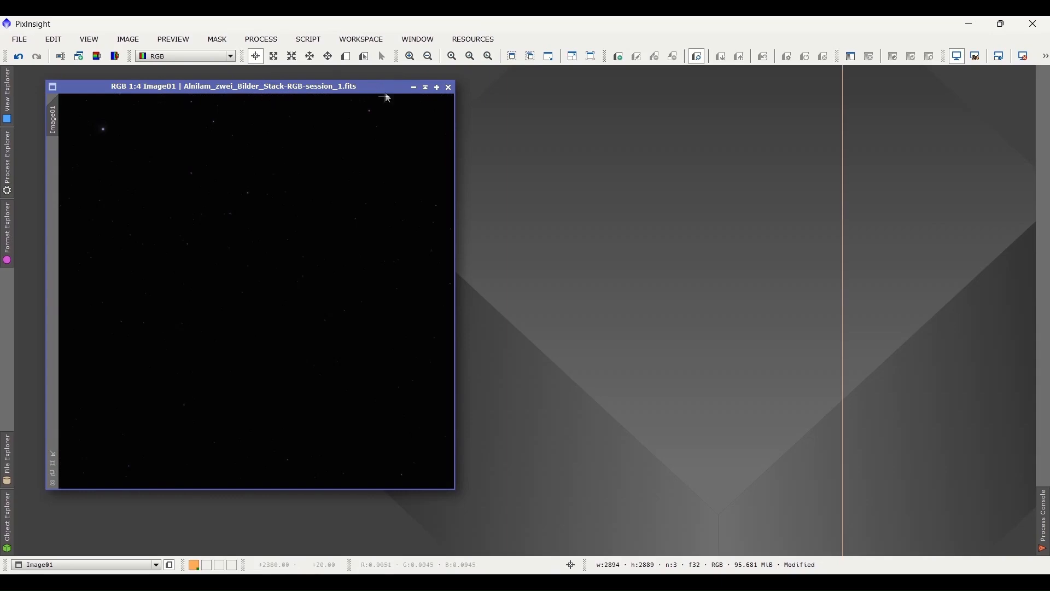
Step: Apply BlurXTerminator to Image01 with the Correct Only option, and close its process window
click(273, 43)
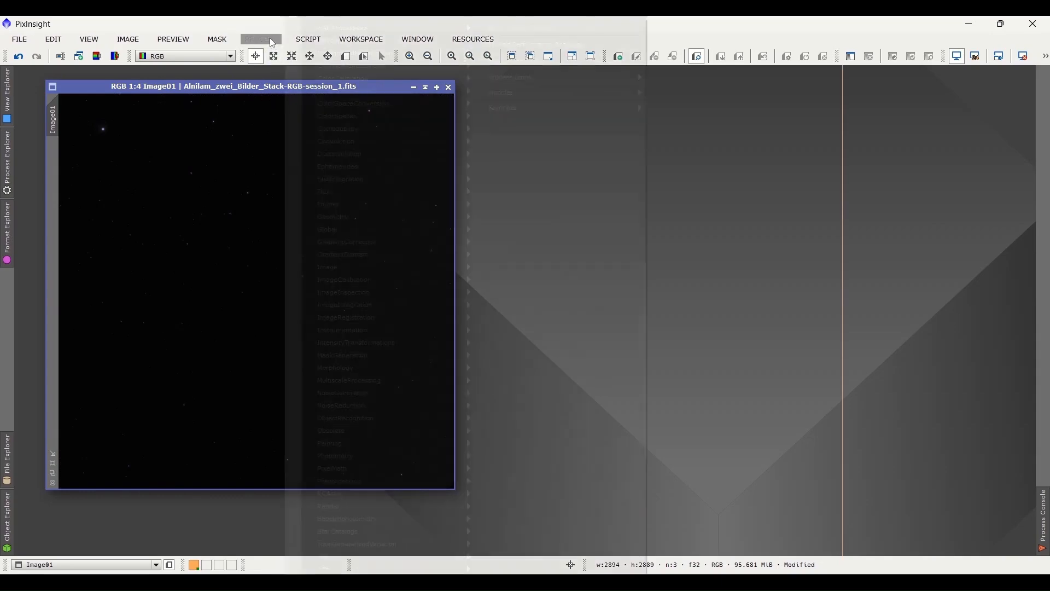
mouse_move(383, 28)
click(547, 242)
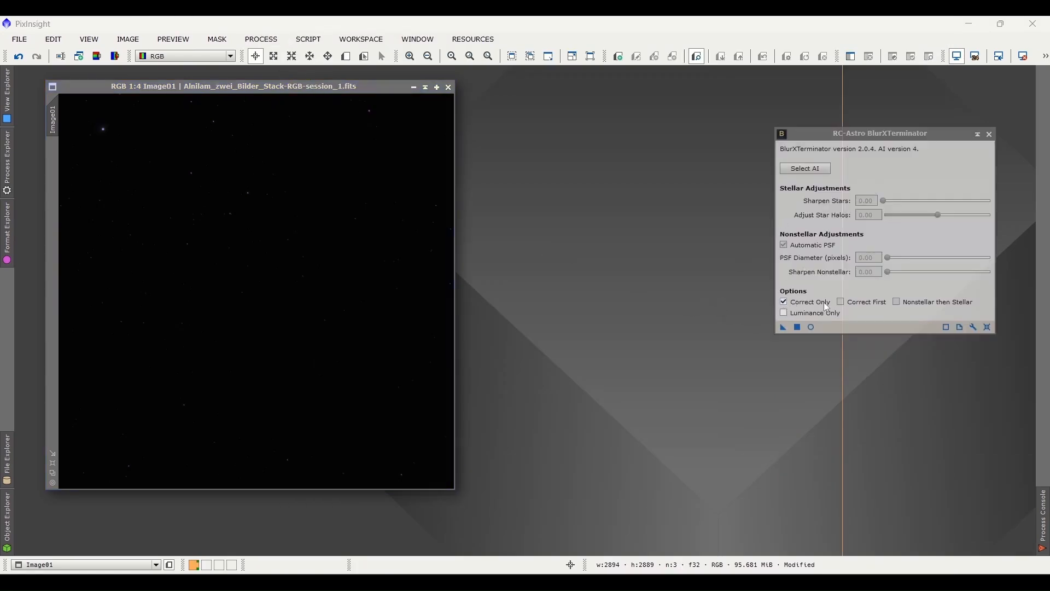
click(798, 327)
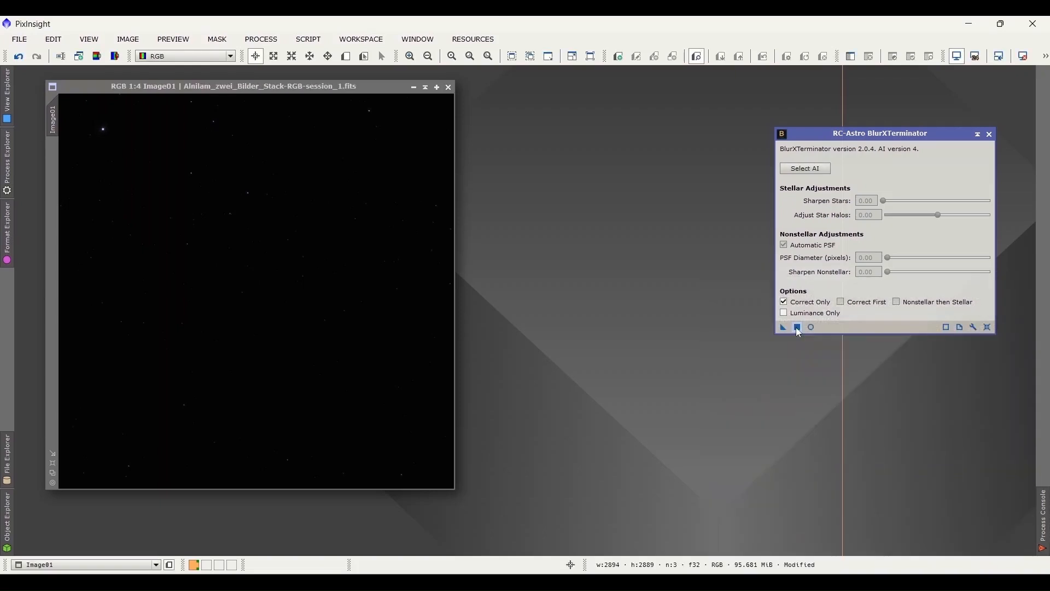
click(989, 134)
Step: Separate the stars from Image01 using StarXTerminator with Generate Star Image and Large Overlap, and place the stars image beside the original
drag(376, 89, 374, 88)
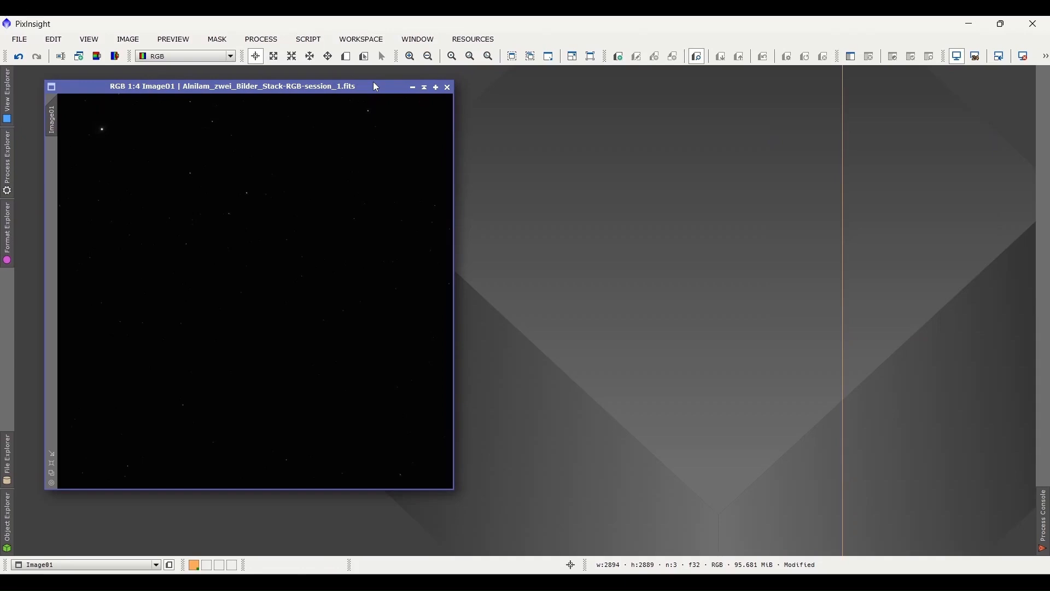
click(251, 44)
mouse_move(350, 27)
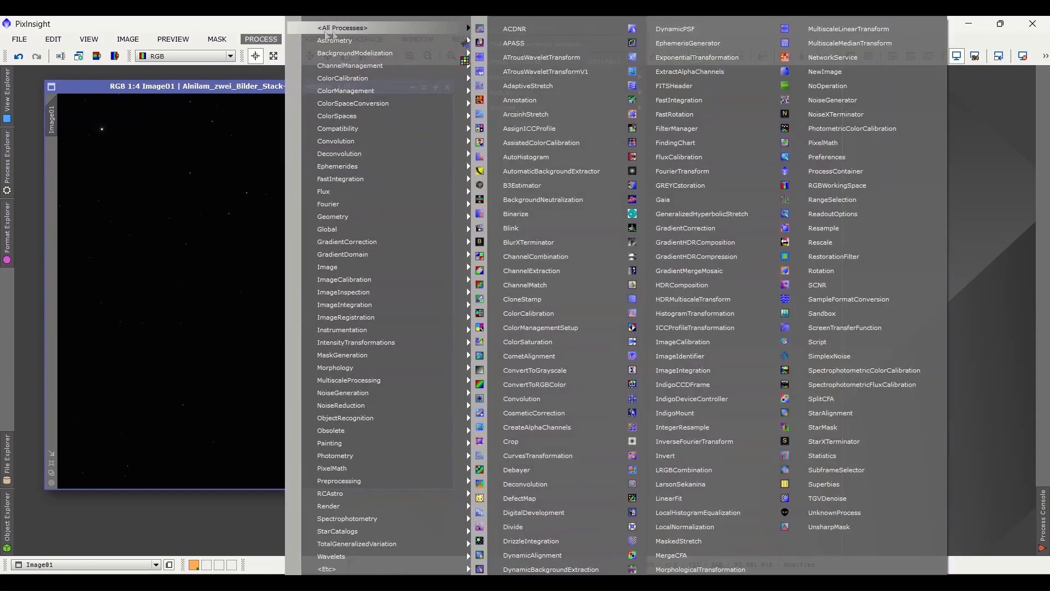
click(841, 444)
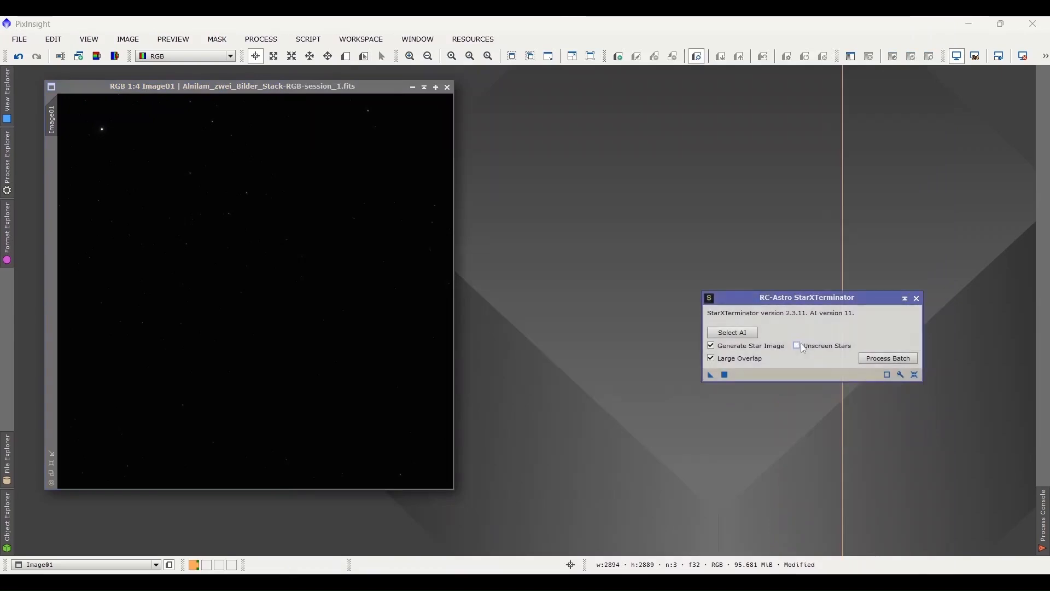
click(730, 376)
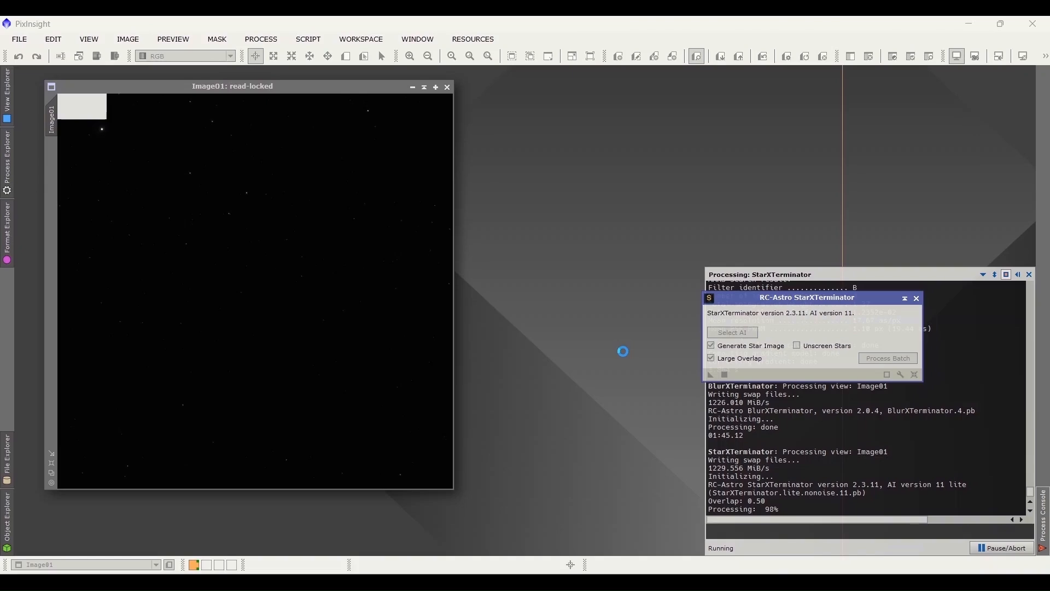
click(918, 298)
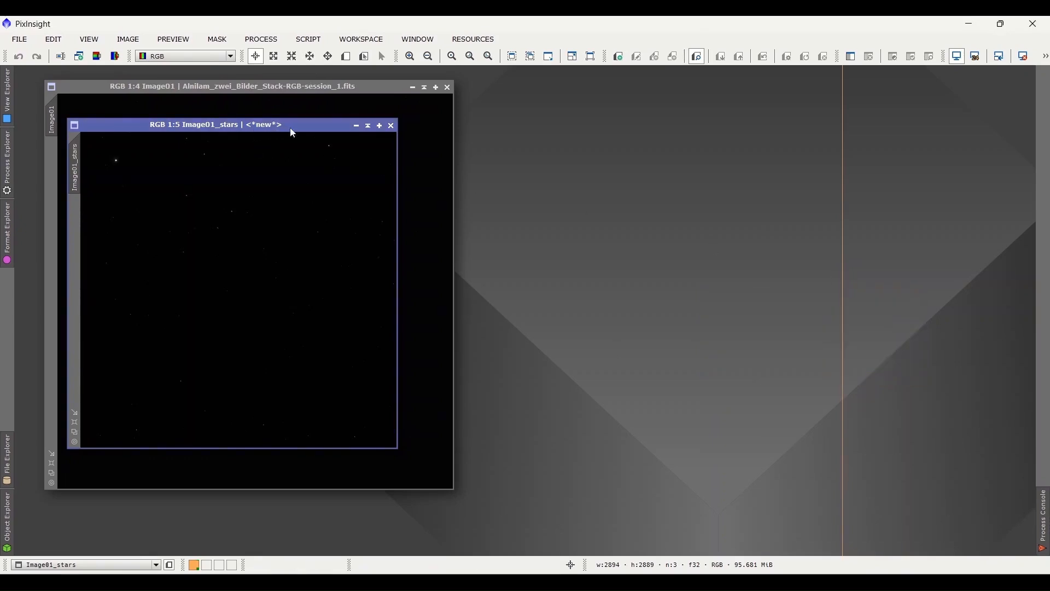
drag(293, 133, 752, 113)
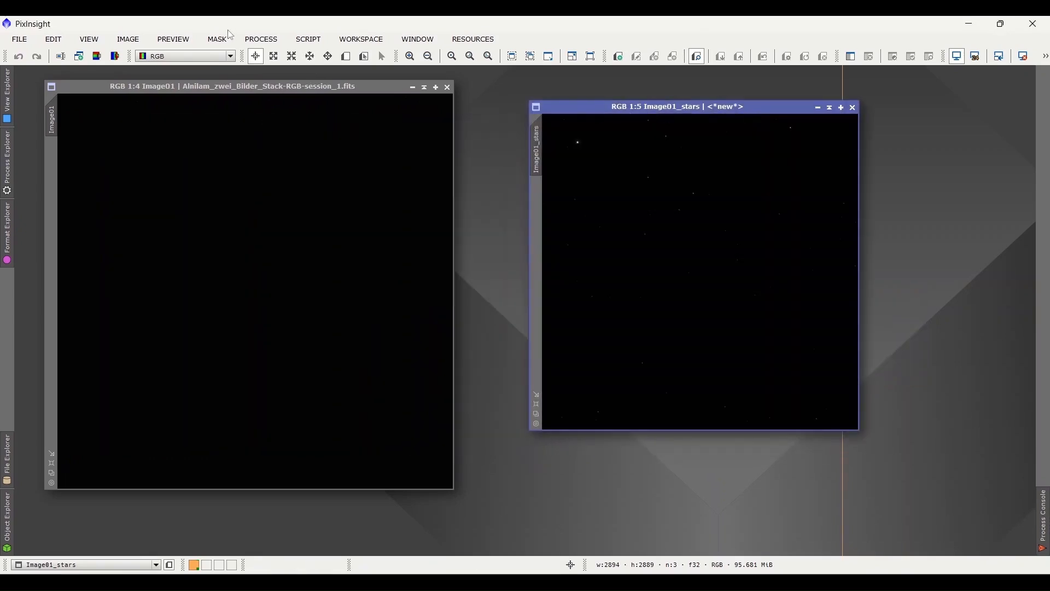
Step: Open ArcsinhStretch with a real-time preview of Image01_stars, set the stretch factor to 50.5, and enable Protect highlights
click(271, 45)
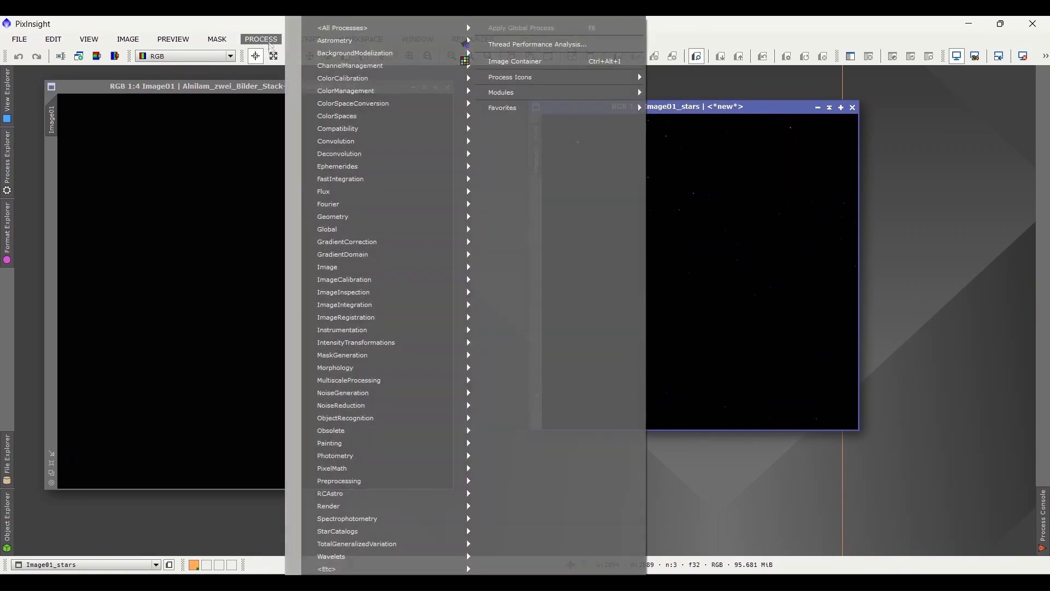
mouse_move(344, 344)
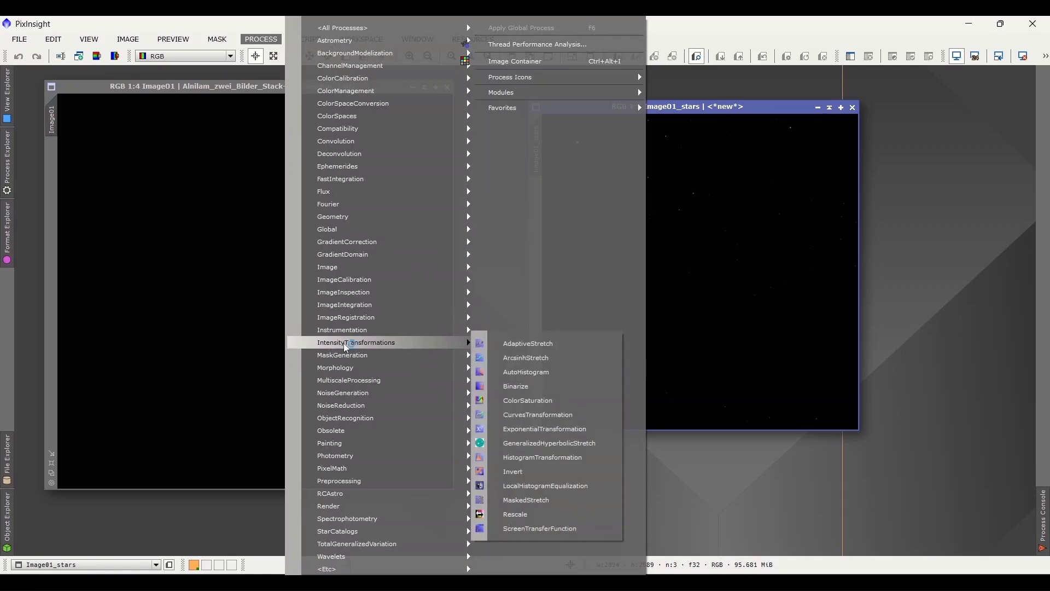
click(548, 358)
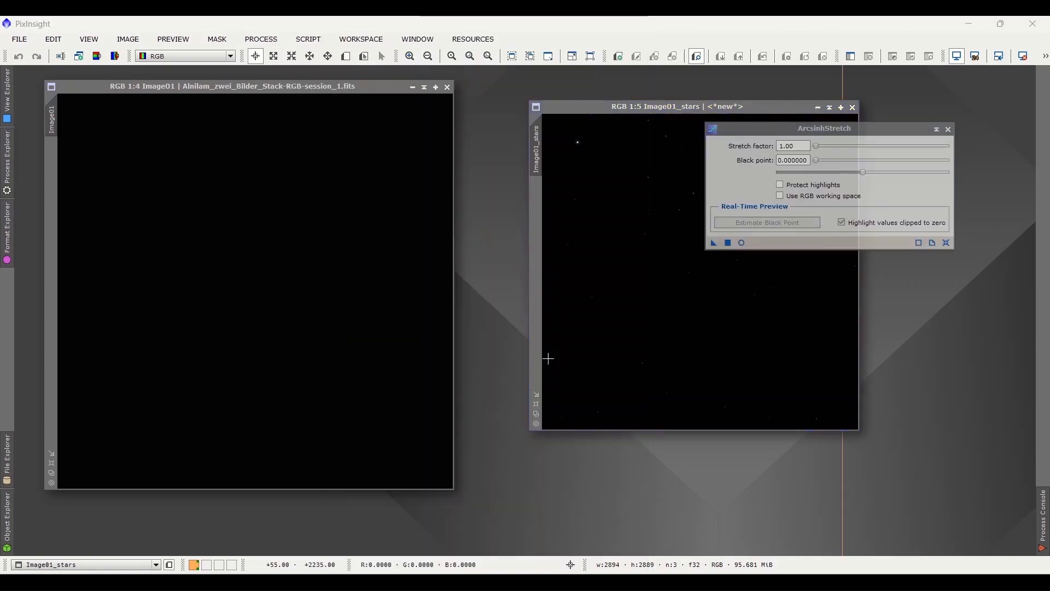
click(744, 244)
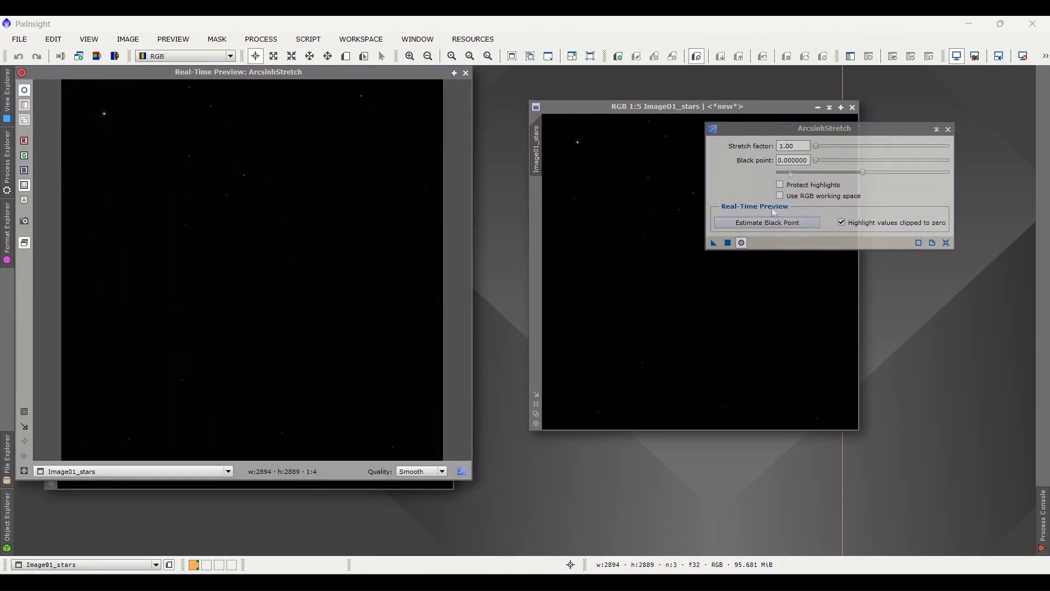
drag(817, 146, 885, 147)
click(781, 185)
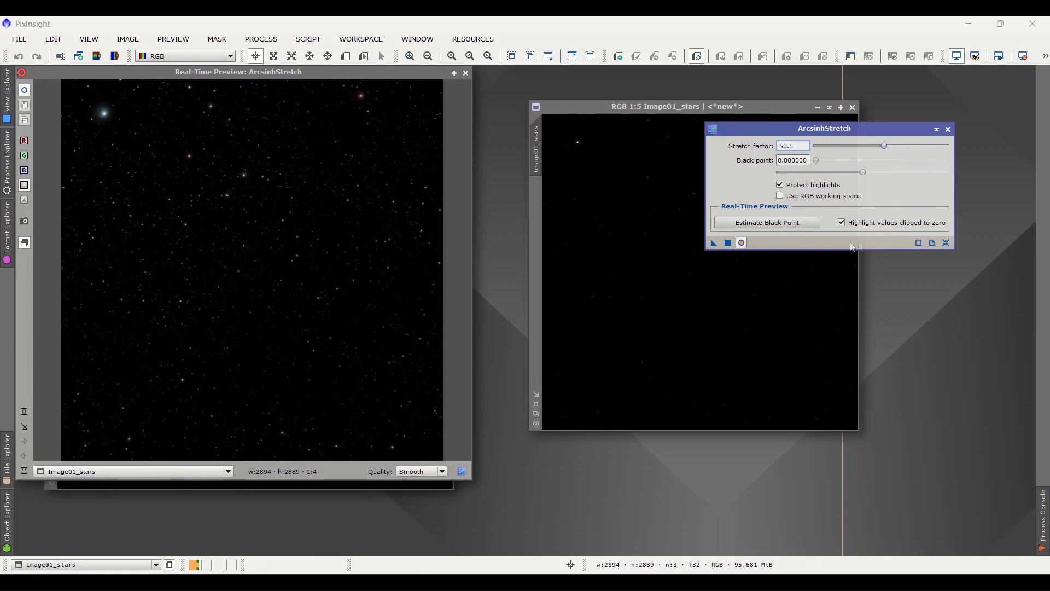
Step: Estimate the black point, apply the arcsinh stretch to Image01_stars, and minimize the stars image after closing the preview and process
click(779, 225)
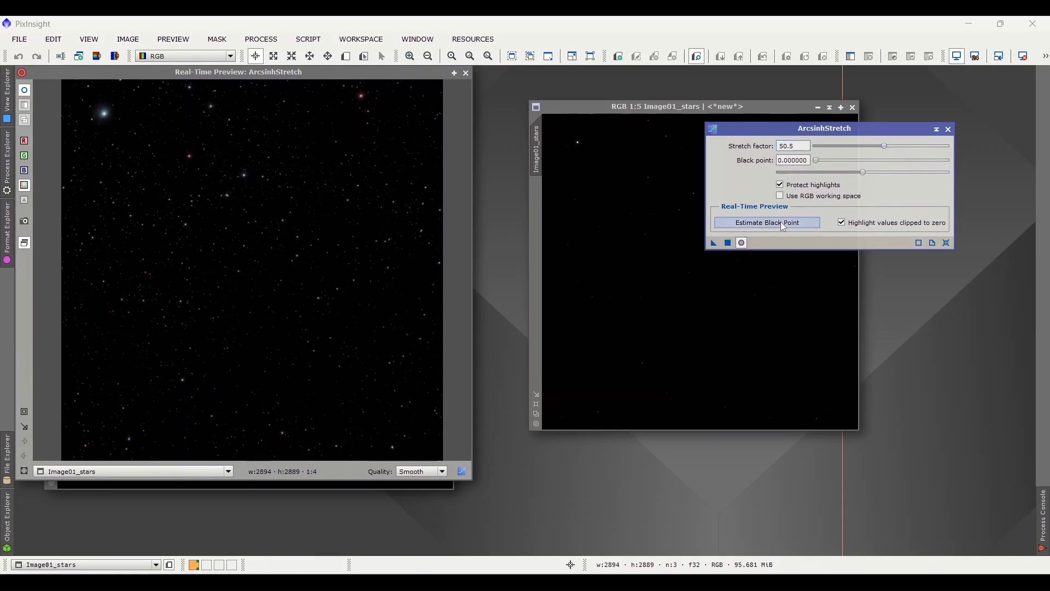
click(728, 243)
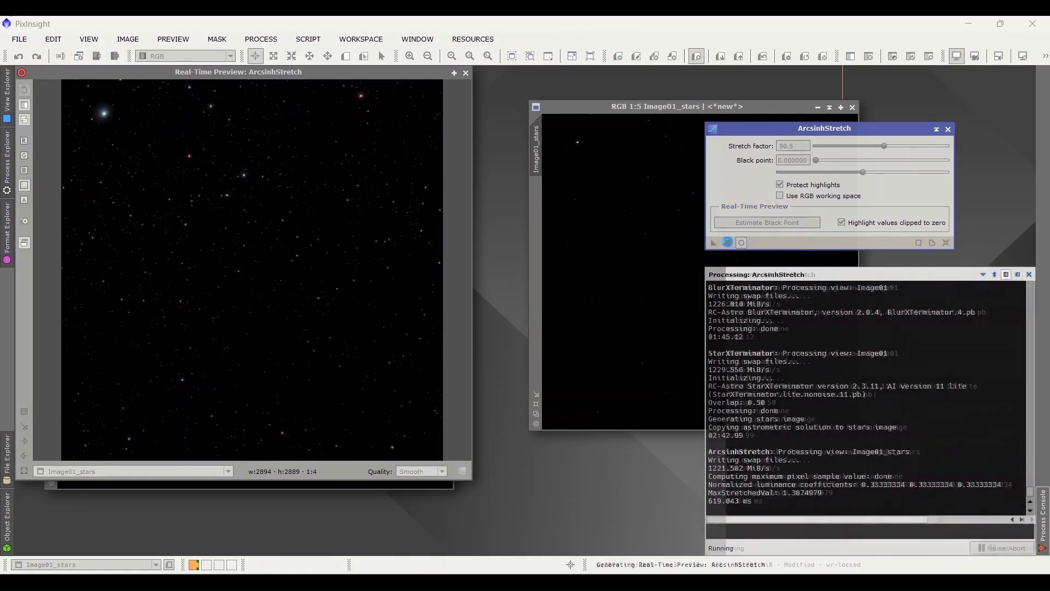
click(465, 73)
click(948, 129)
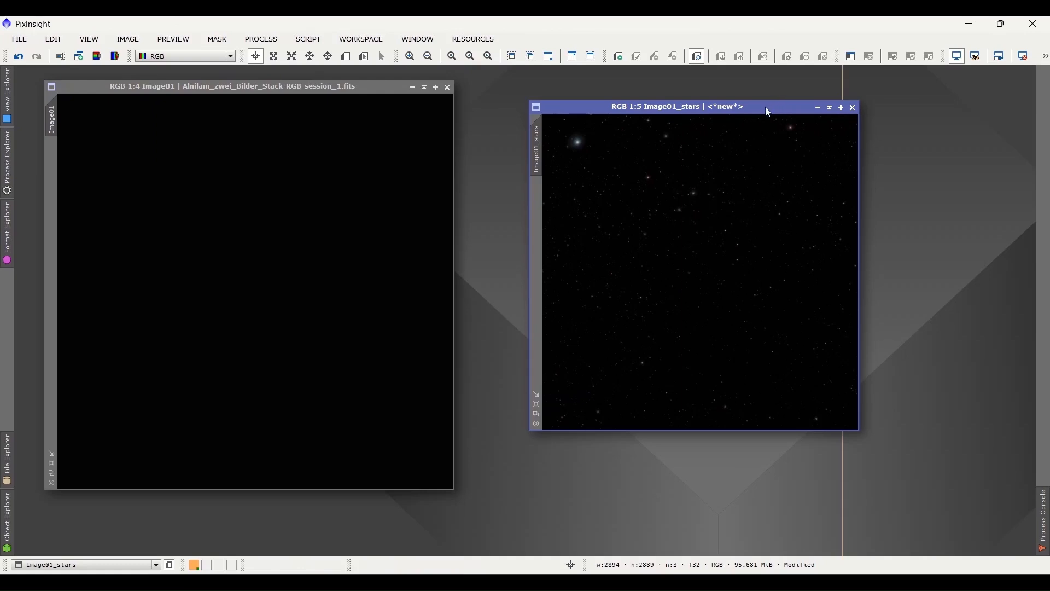
click(818, 107)
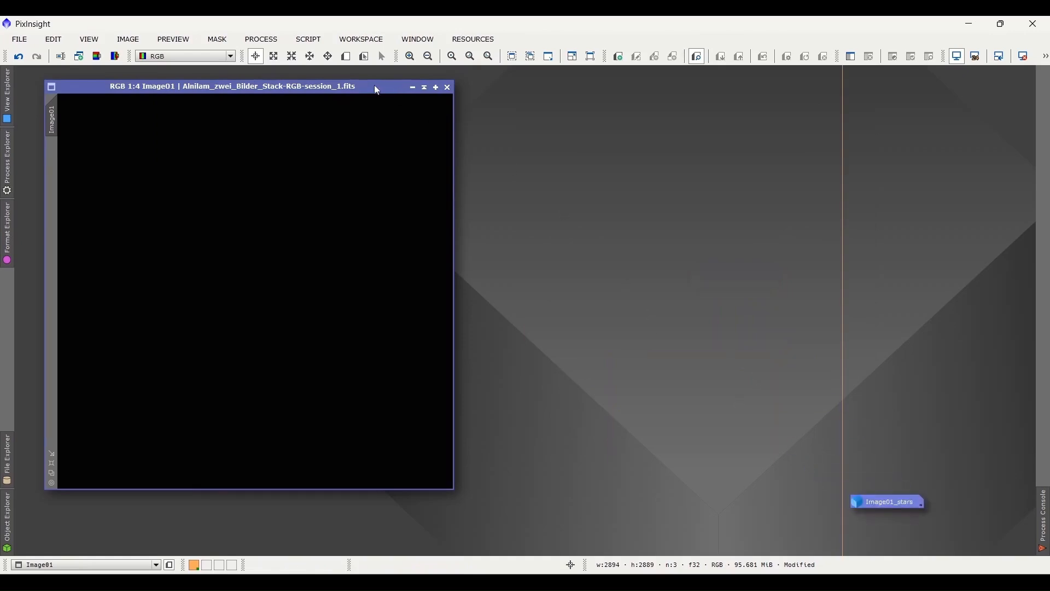
Step: Apply GeneralizedHyperbolicStretch to the starless Image01 with a real-time preview and stretch factor 3.980, and reset the process parameters
drag(375, 86, 419, 103)
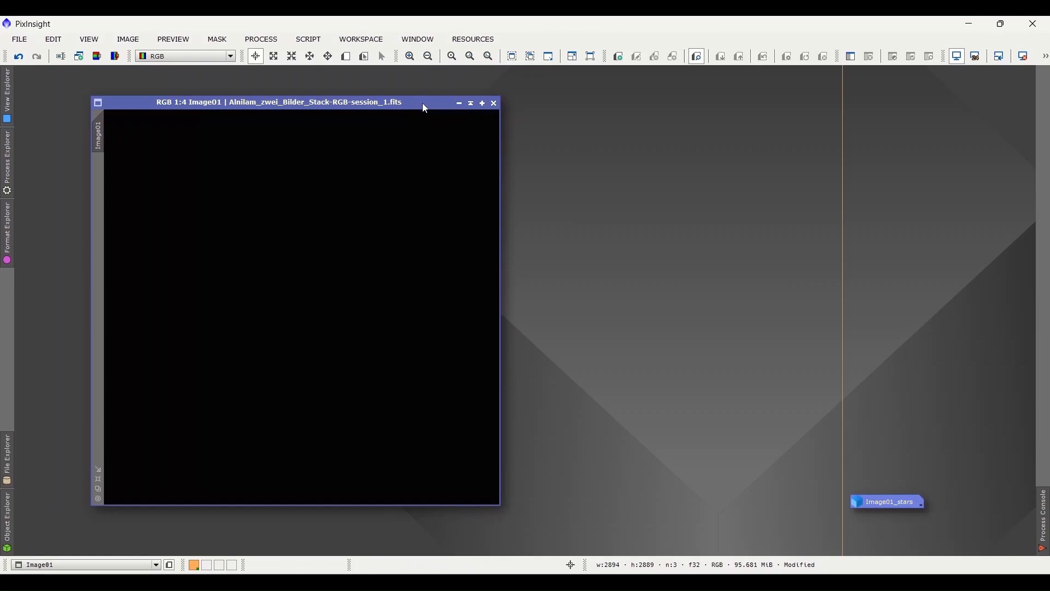
click(264, 41)
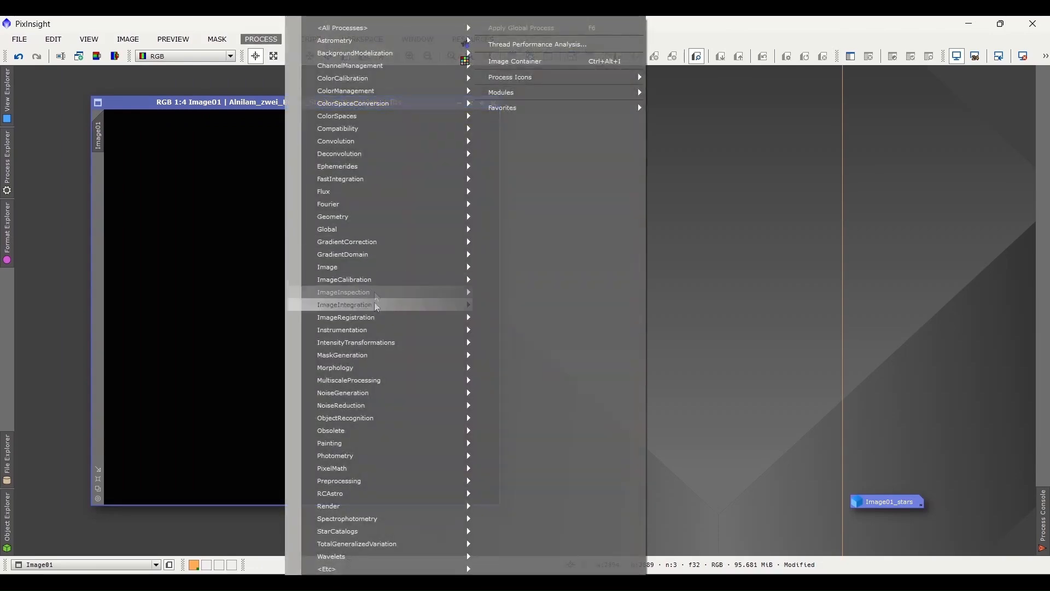
mouse_move(381, 344)
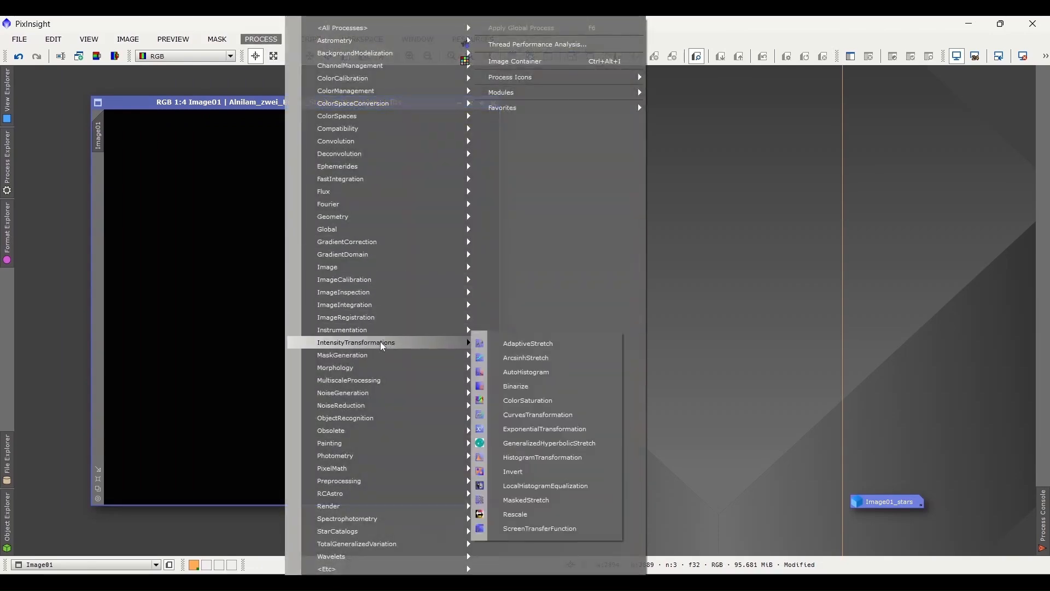
click(566, 444)
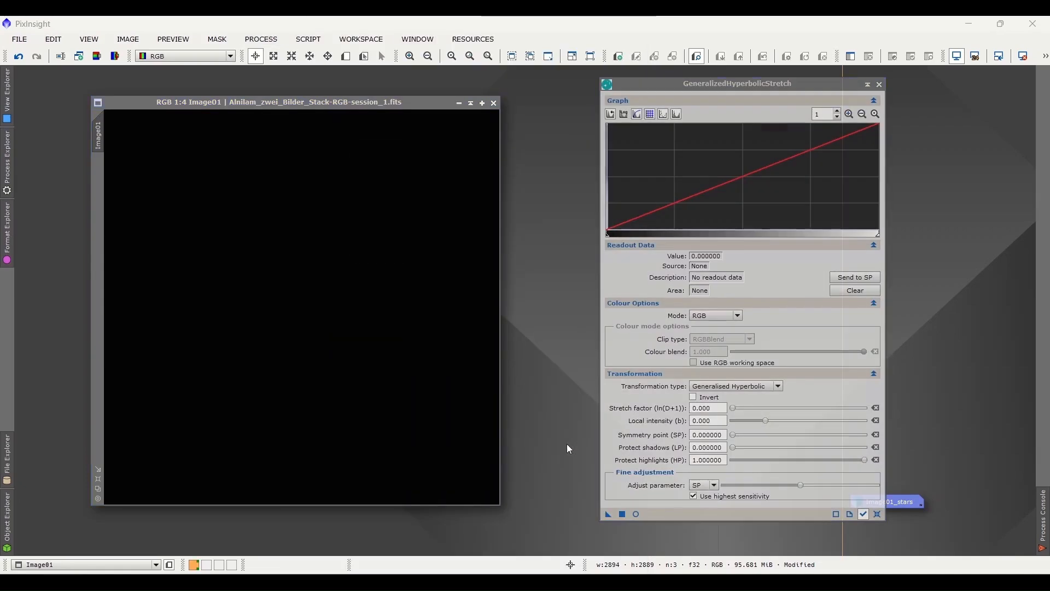
click(636, 515)
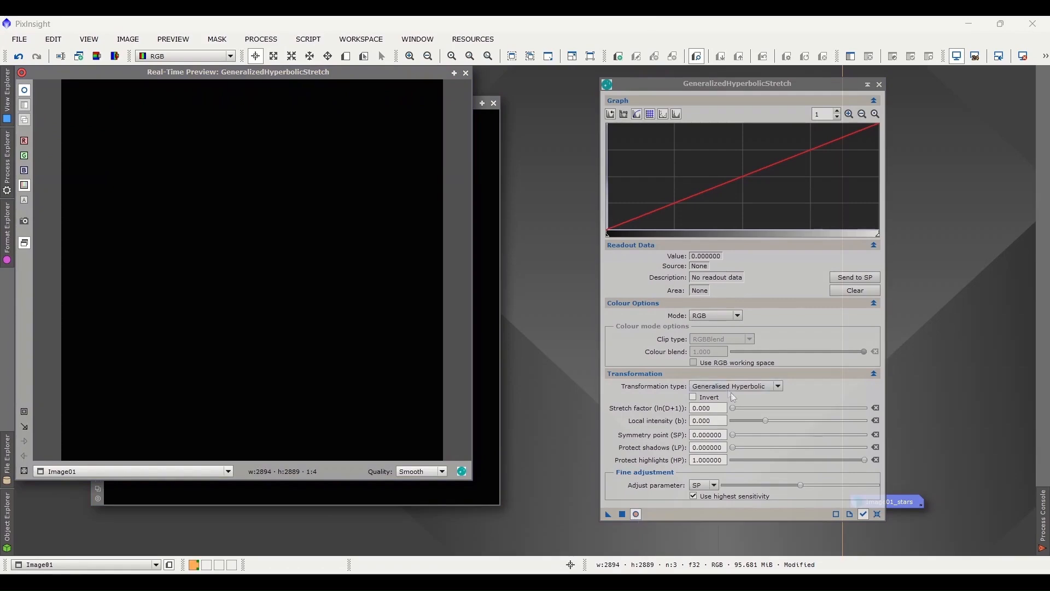
drag(737, 414, 762, 411)
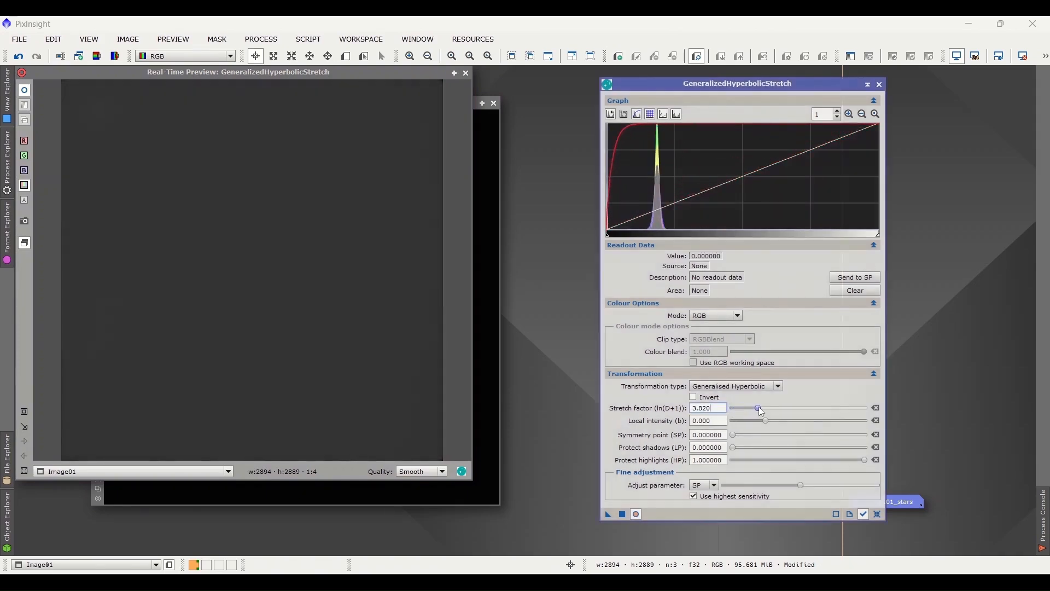
drag(762, 411, 763, 412)
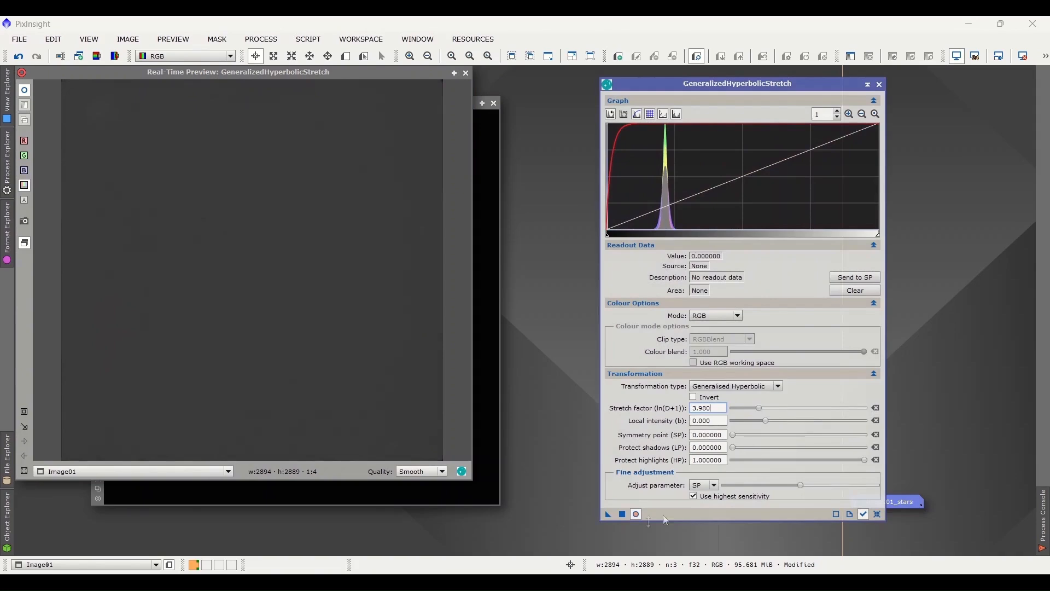
click(622, 513)
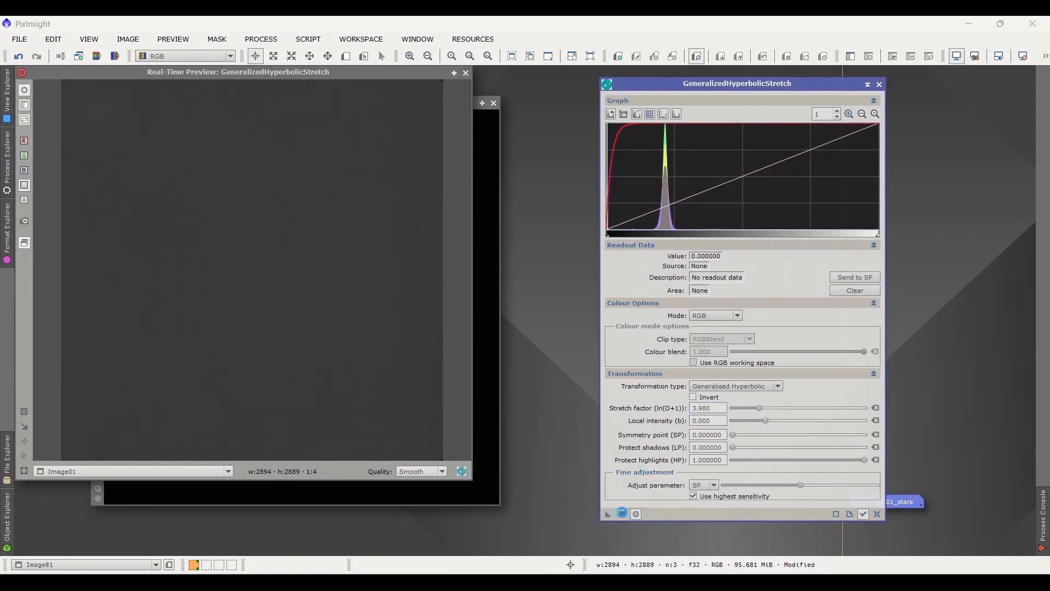
click(878, 514)
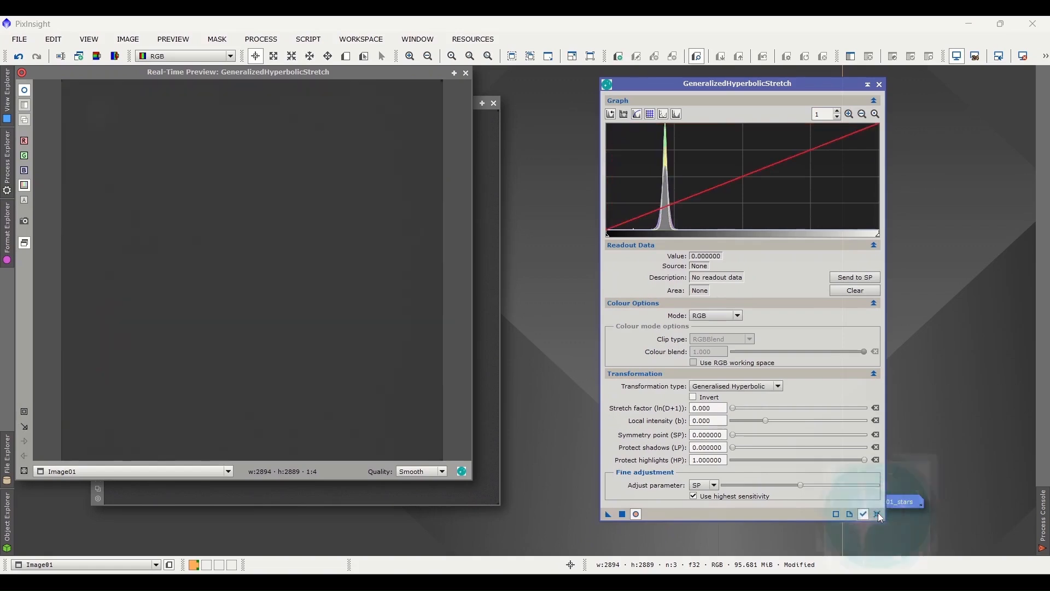
Step: Apply two further stretches to Image01: factor 1.660, symmetry point 0.24, shadow protection 0.09; and factor 2.080, symmetry point 0.37; reset the parameters
drag(734, 409, 747, 453)
click(732, 435)
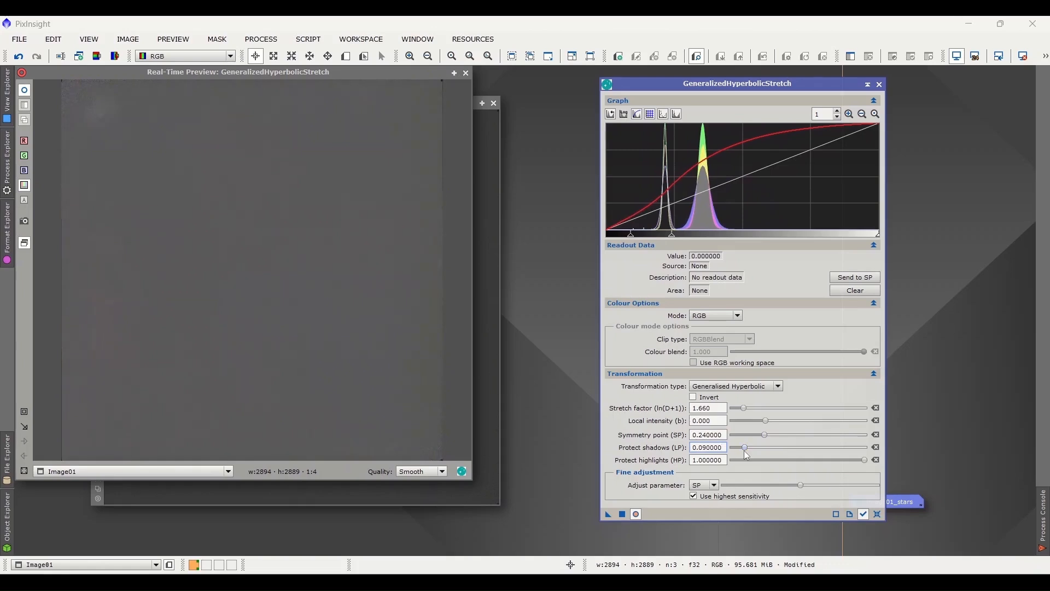
click(622, 513)
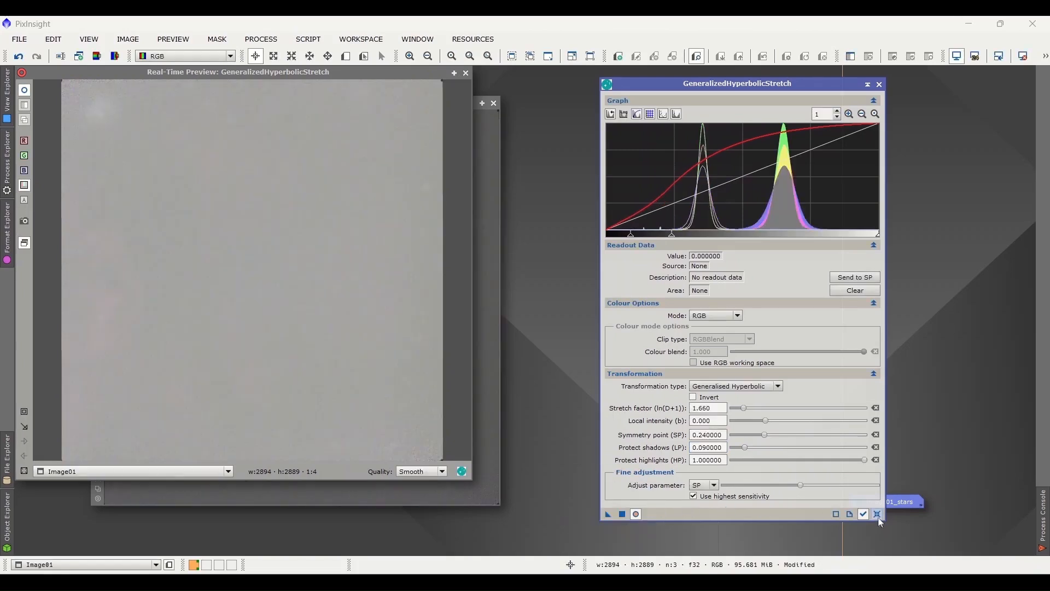
drag(735, 414, 783, 445)
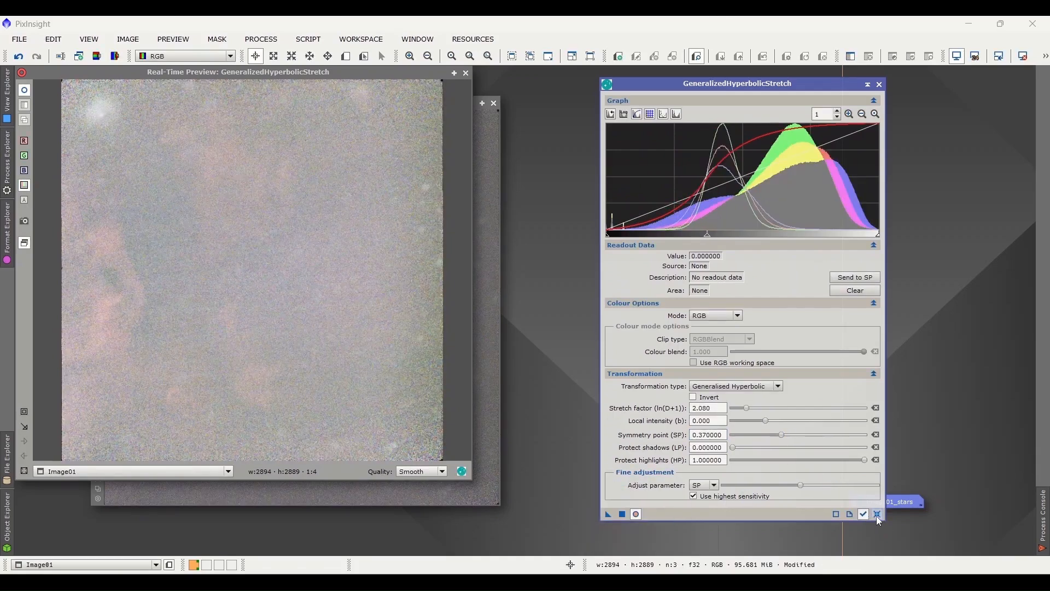
click(878, 515)
Step: Stretch Image01 with factor 1.580, symmetry point 0.45, shadow protection 0.33, and highlight protection 0.66; reset the parameters
drag(732, 408, 794, 437)
drag(864, 460, 821, 462)
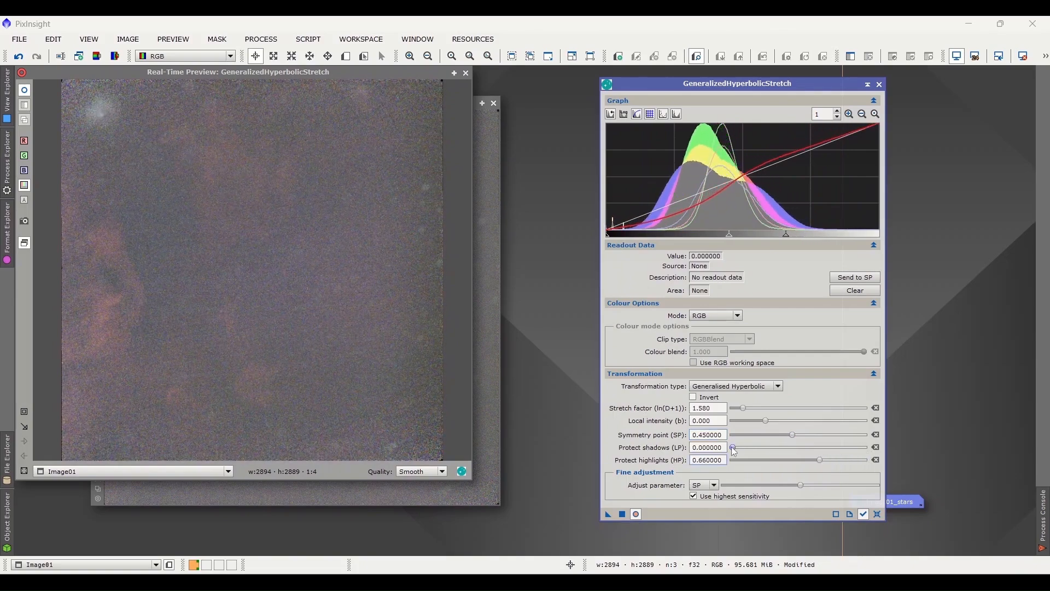
drag(734, 451, 777, 453)
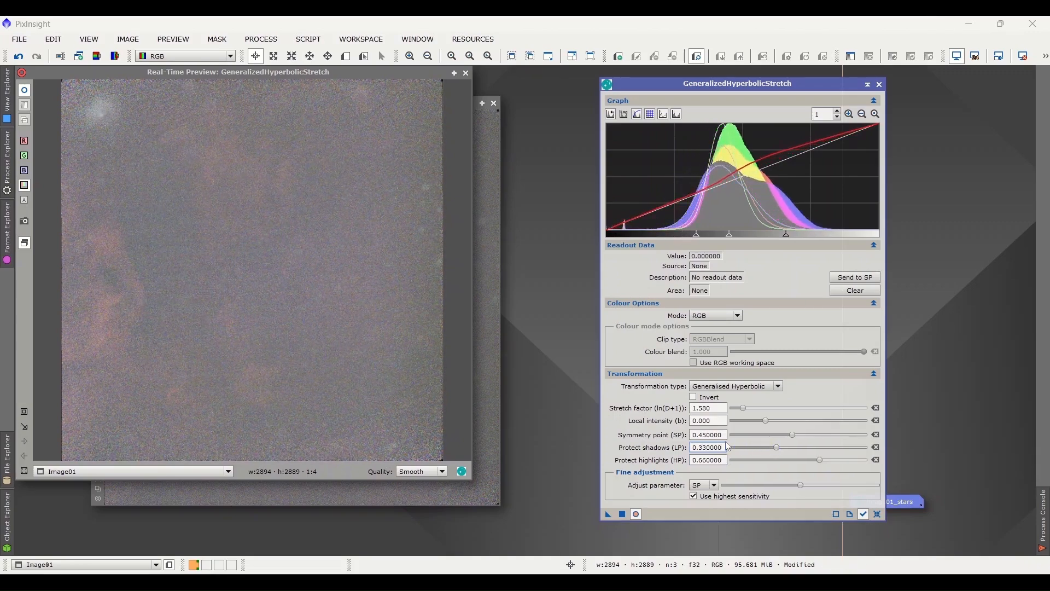
click(623, 513)
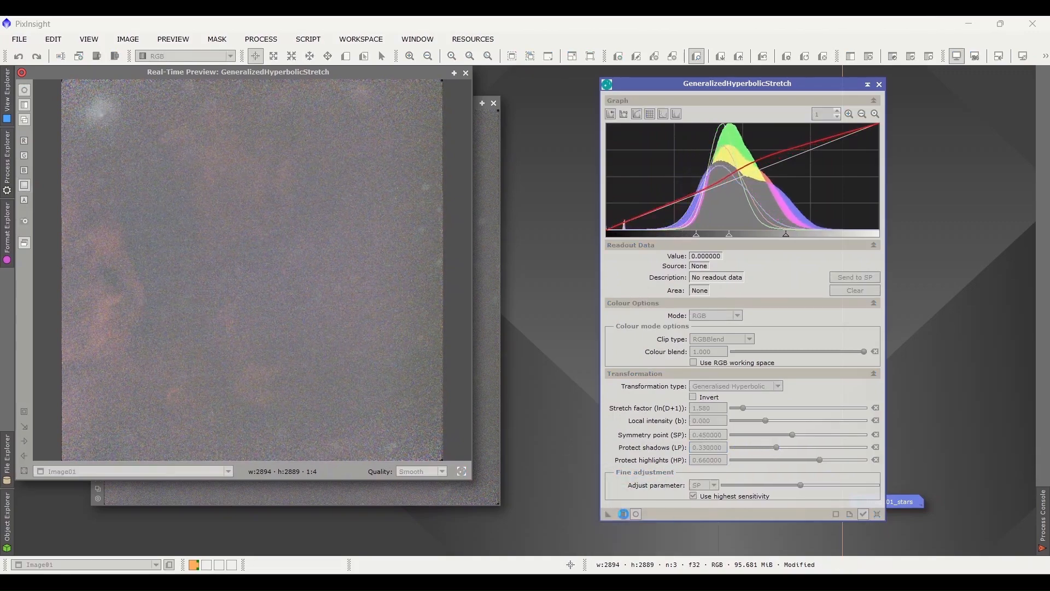
click(878, 514)
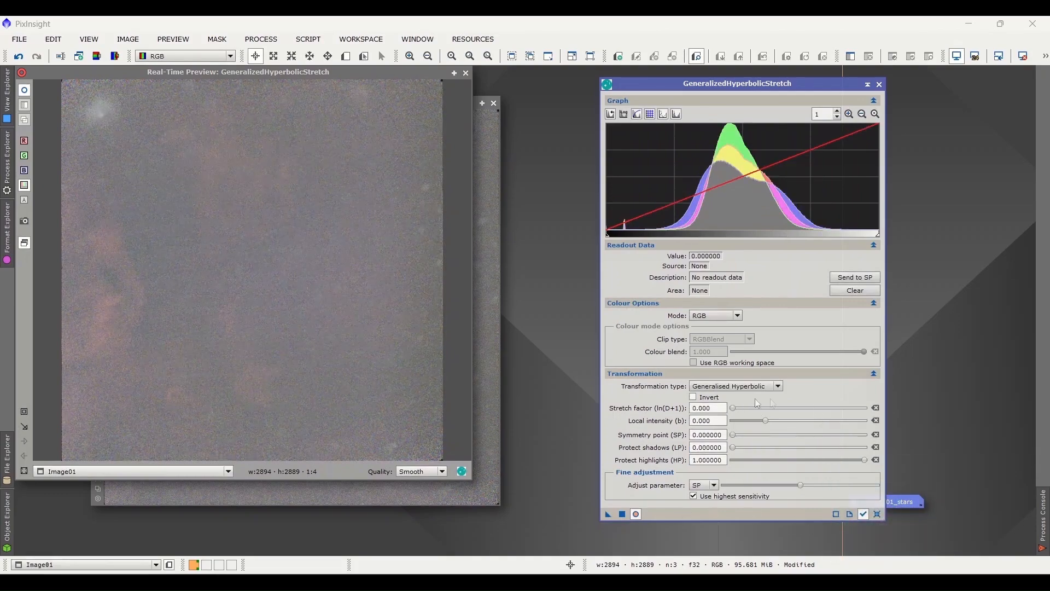
Step: Stretch Image01 with factor 0.500, local intensity 3.970, symmetry point 0.65, and shadow protection 0.32; reset the parameters
drag(733, 409, 822, 440)
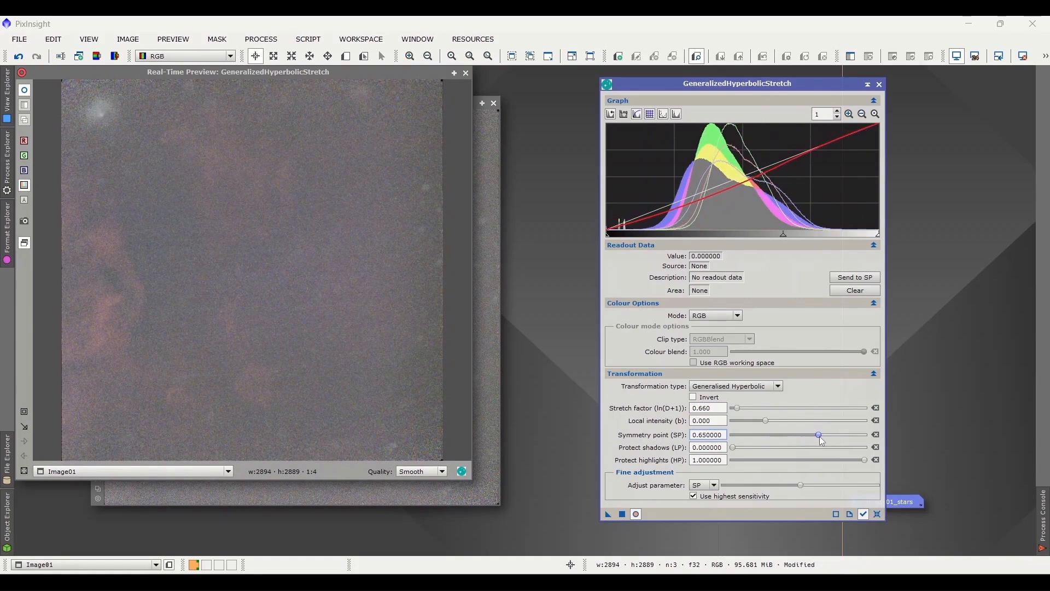
drag(733, 448, 739, 414)
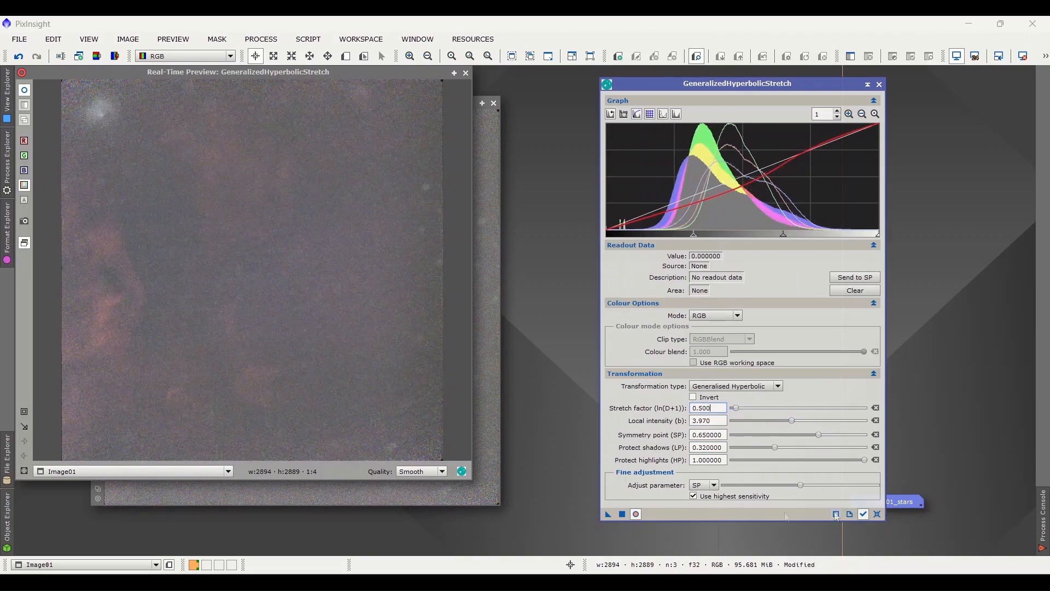
click(878, 515)
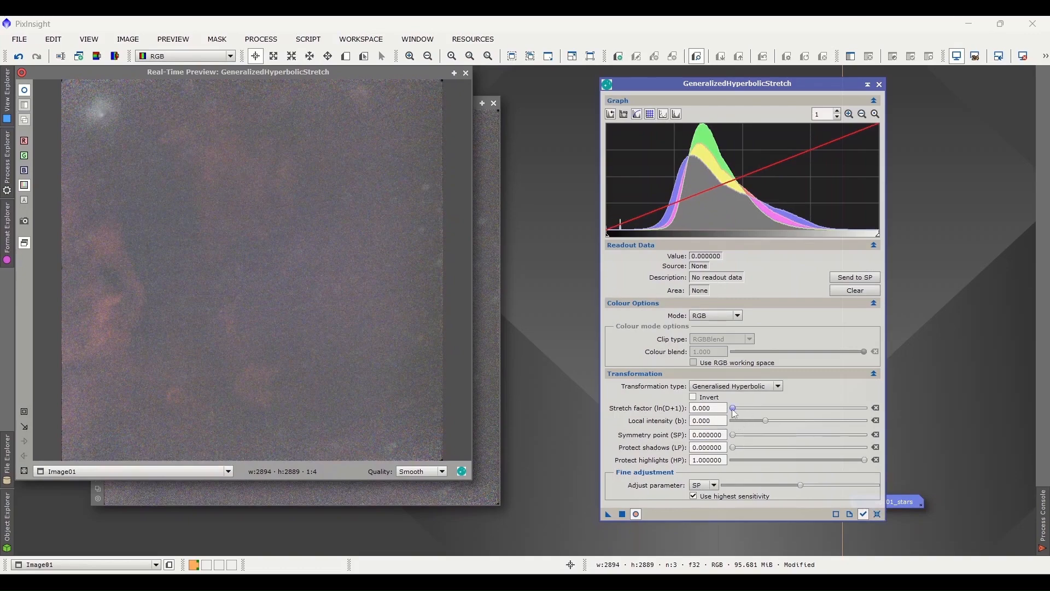
Step: Stretch Image01 with factor 2.080, local intensity 5.210, symmetry point 0.39, shadow protection 0.16, and highlight protection 0.50; reset the parameters
drag(734, 409, 740, 409)
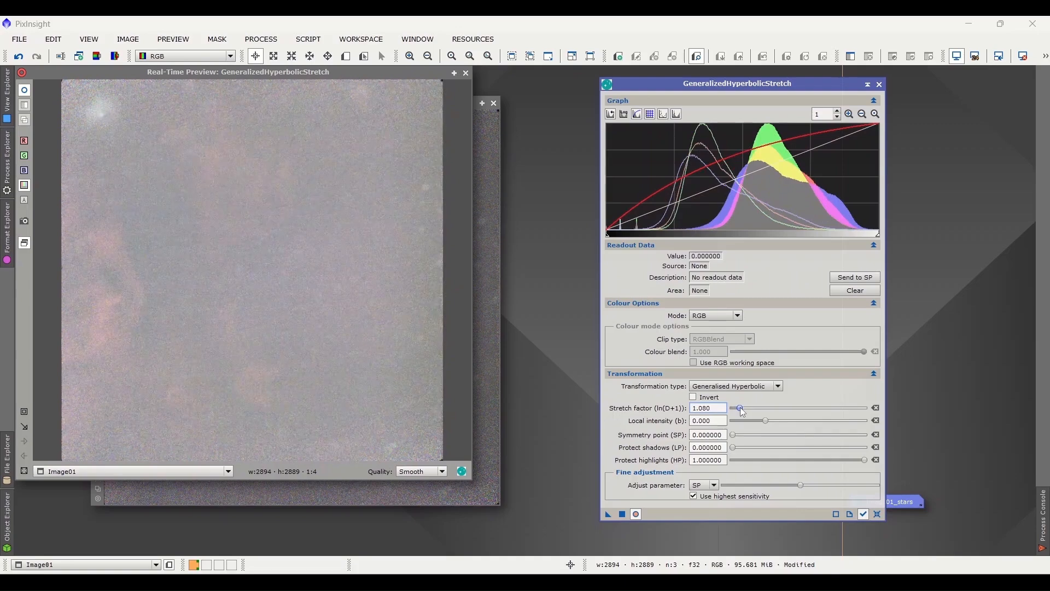
drag(733, 435, 754, 448)
drag(866, 464, 802, 468)
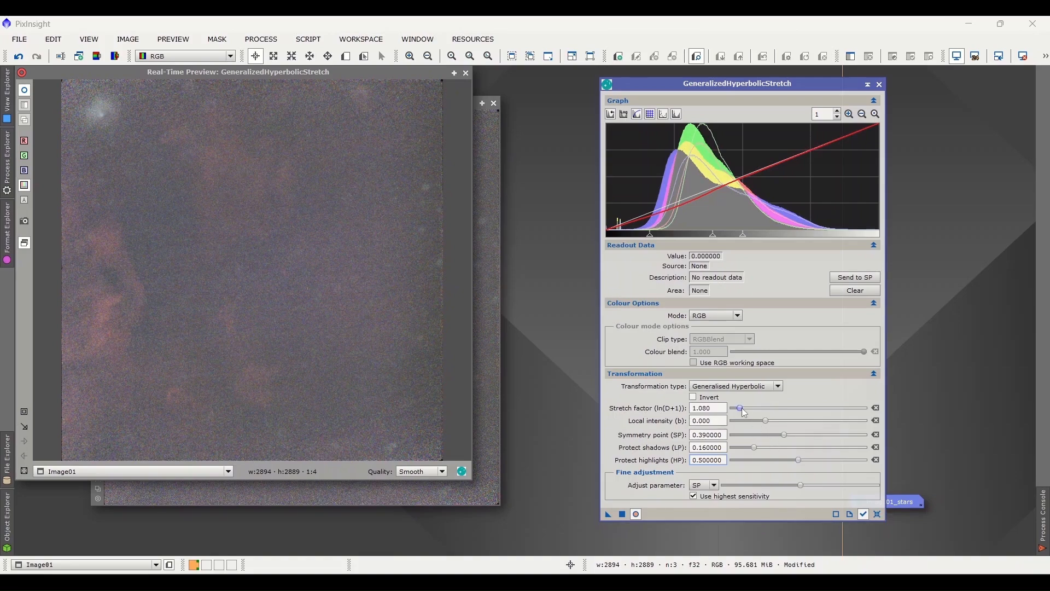
drag(744, 410, 802, 420)
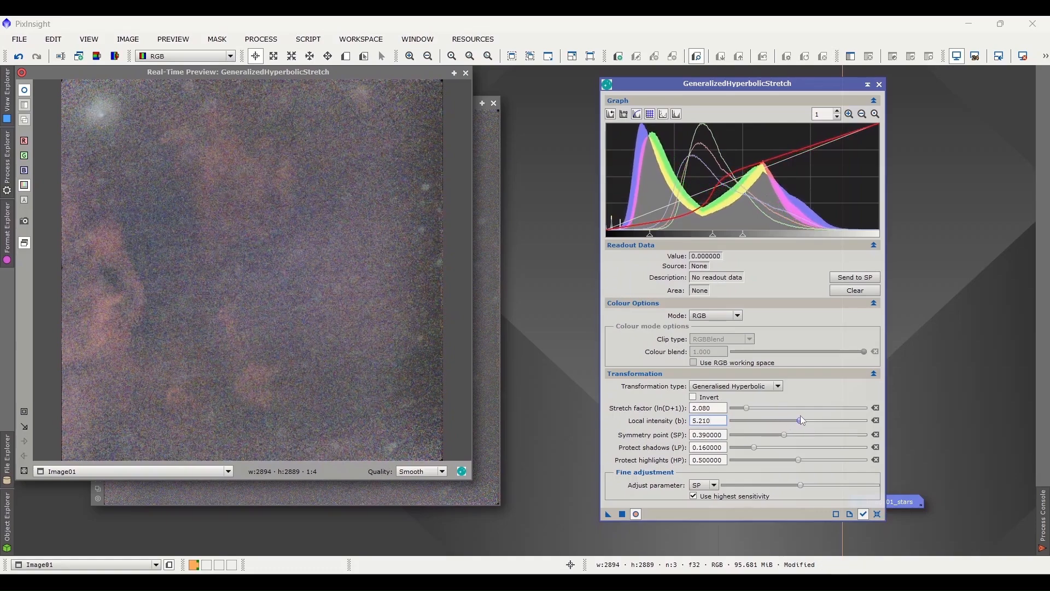
click(623, 514)
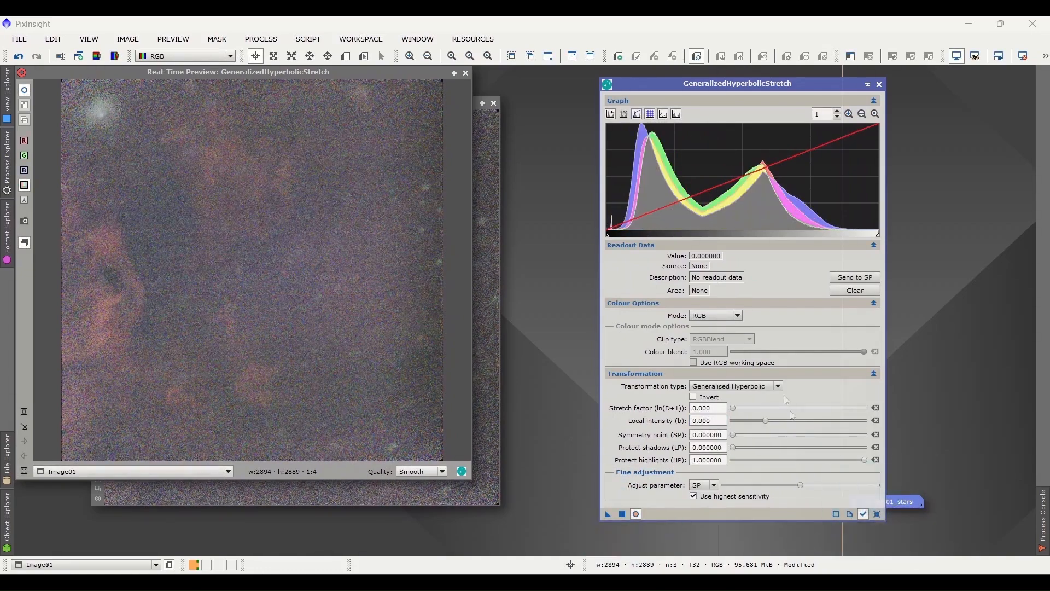
Step: Stretch Image01 with factor 1.400, local intensity 1.310, and symmetry point 0.47; reset the parameters and close the preview and process
mouse_move(733, 408)
mouse_down()
mouse_move(777, 429)
mouse_move(741, 438)
mouse_move(796, 437)
mouse_up()
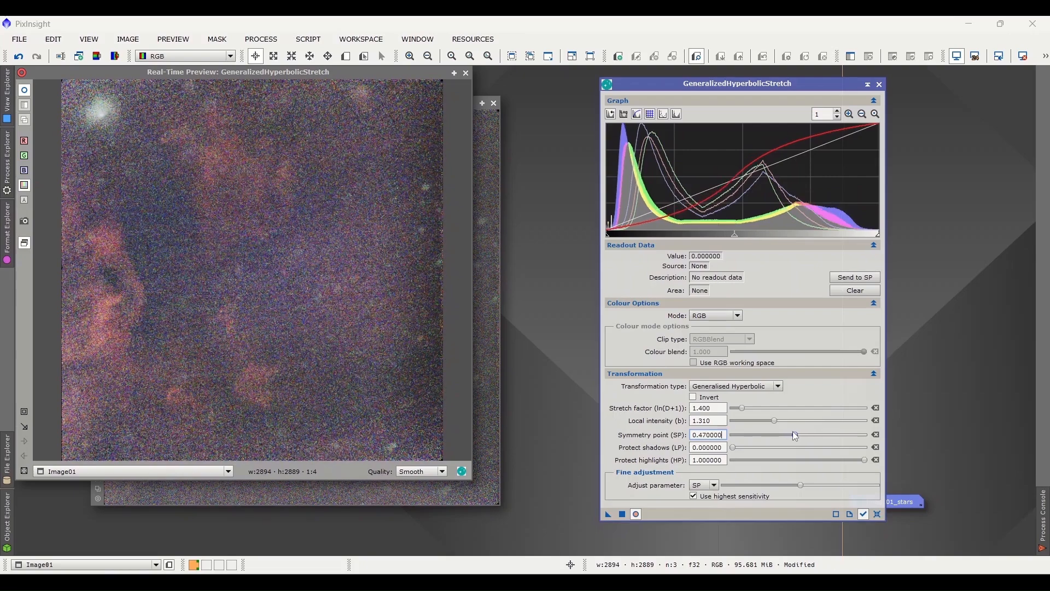
click(621, 514)
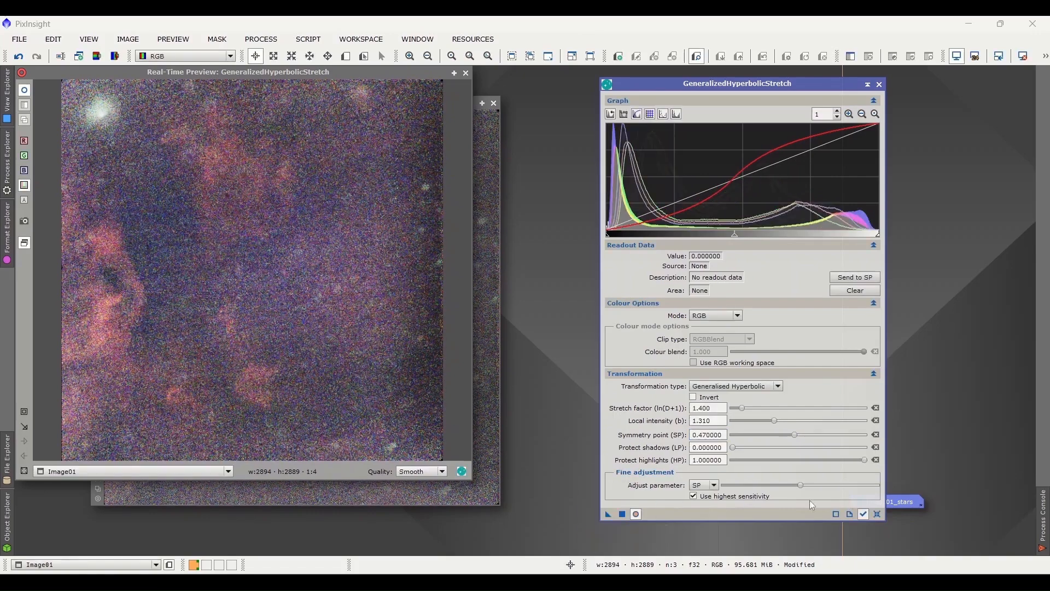
click(878, 514)
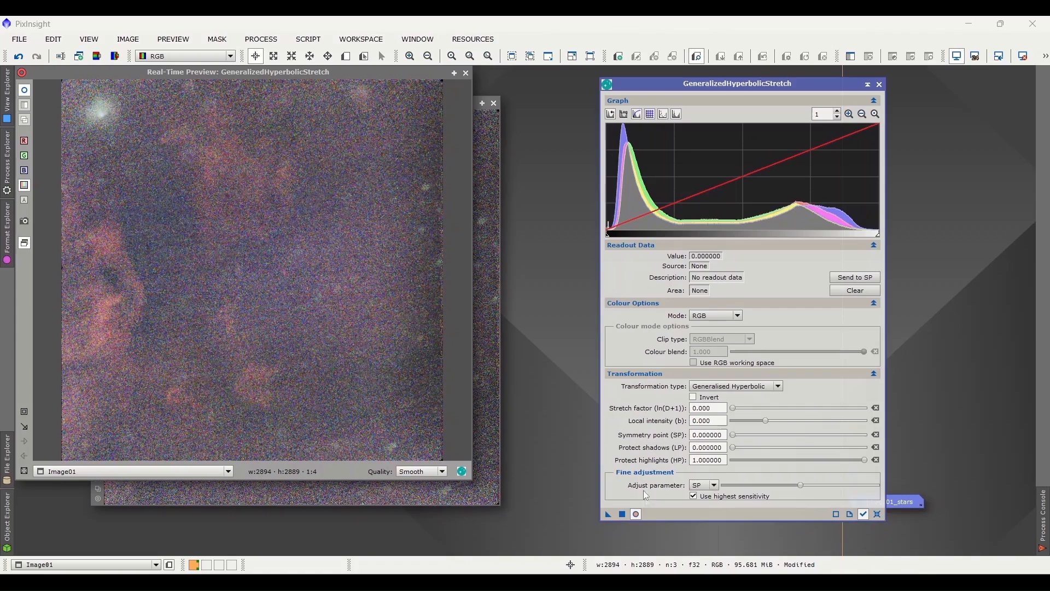
click(635, 514)
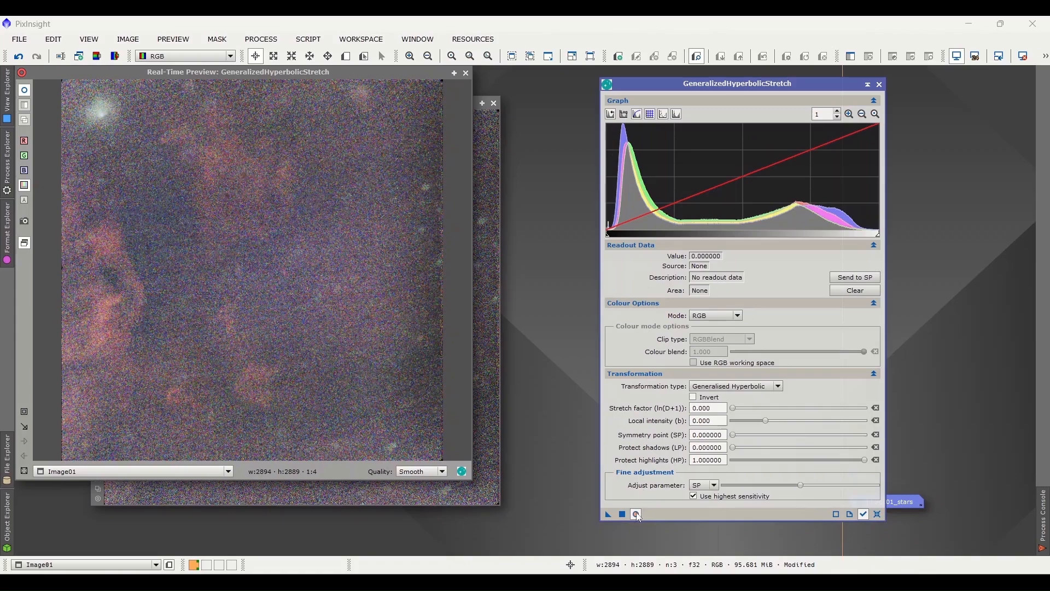
click(466, 74)
click(878, 84)
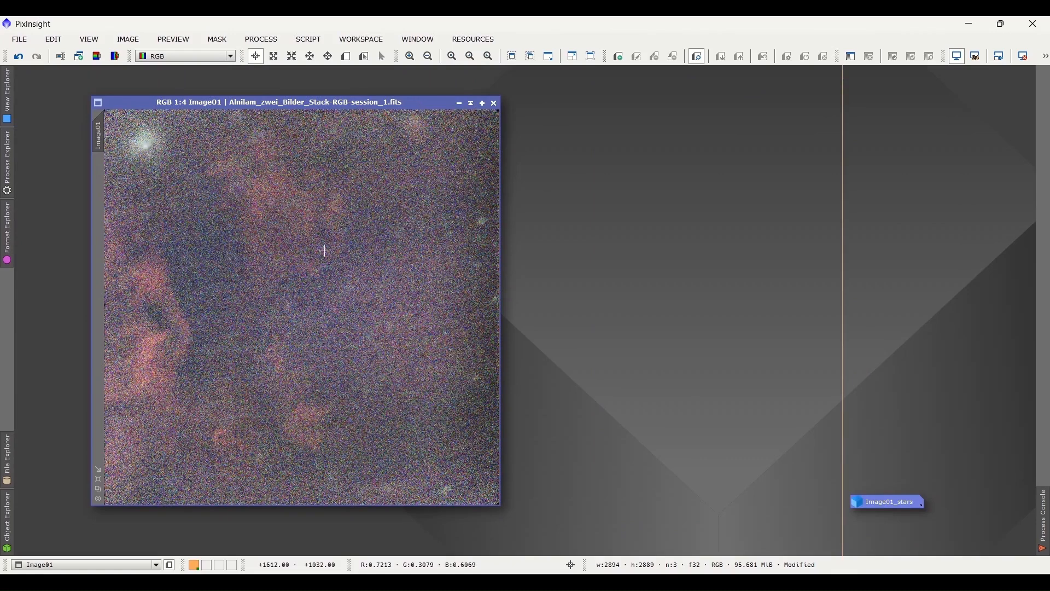
Step: Apply NoiseXTerminator to Image01 with denoise 0.62 and 4 iterations, and close the process
click(262, 40)
mouse_move(383, 27)
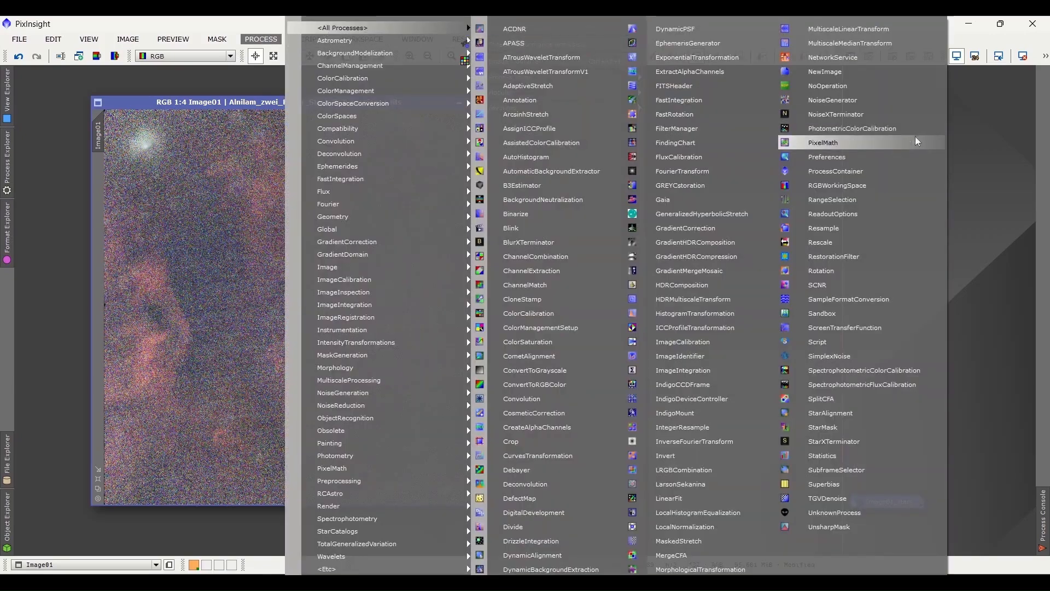
click(859, 116)
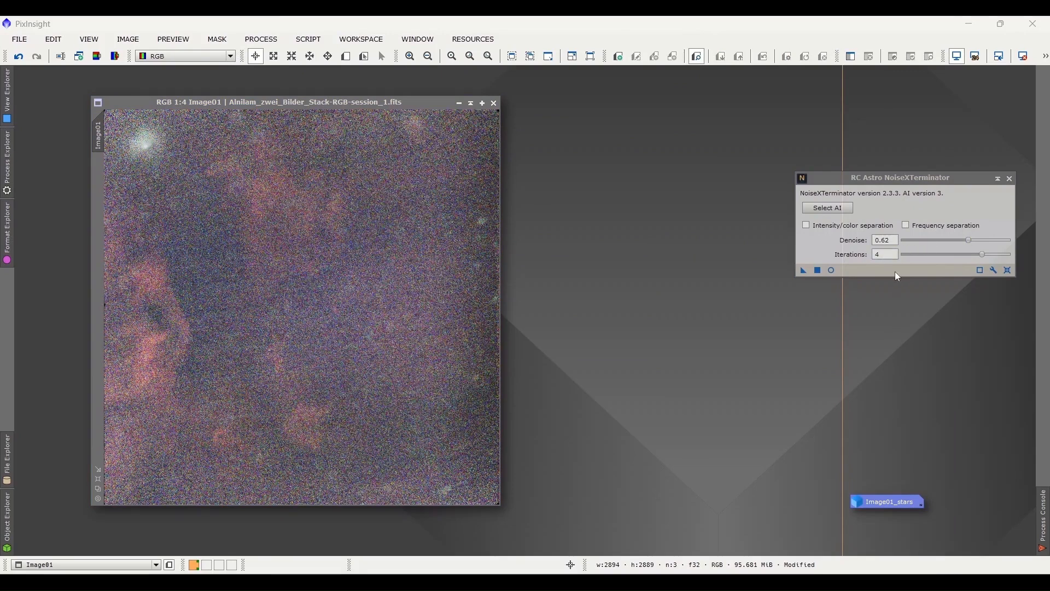
click(817, 270)
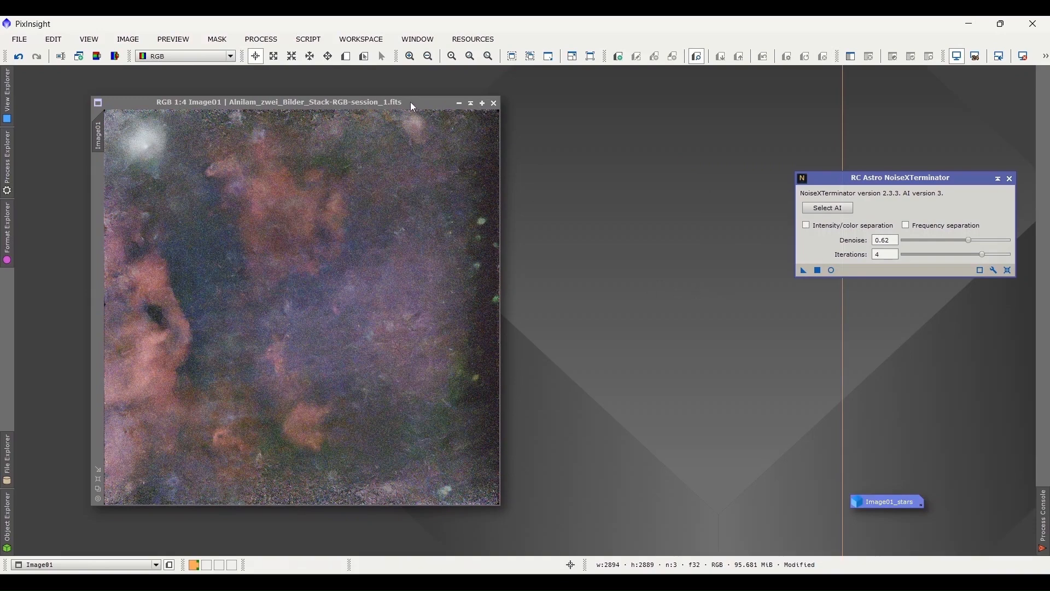
drag(410, 103, 436, 111)
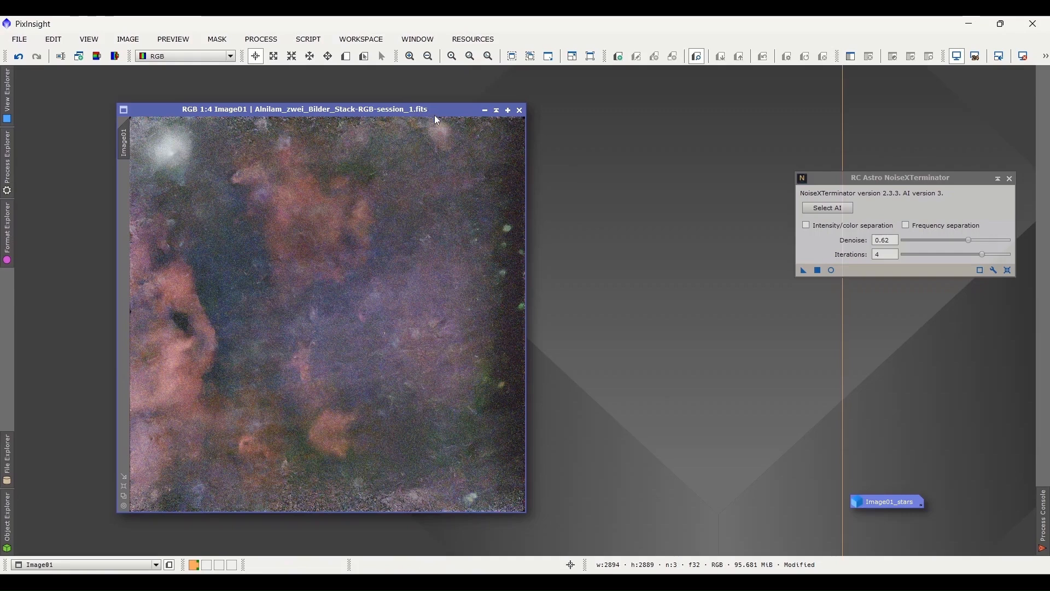
click(1011, 180)
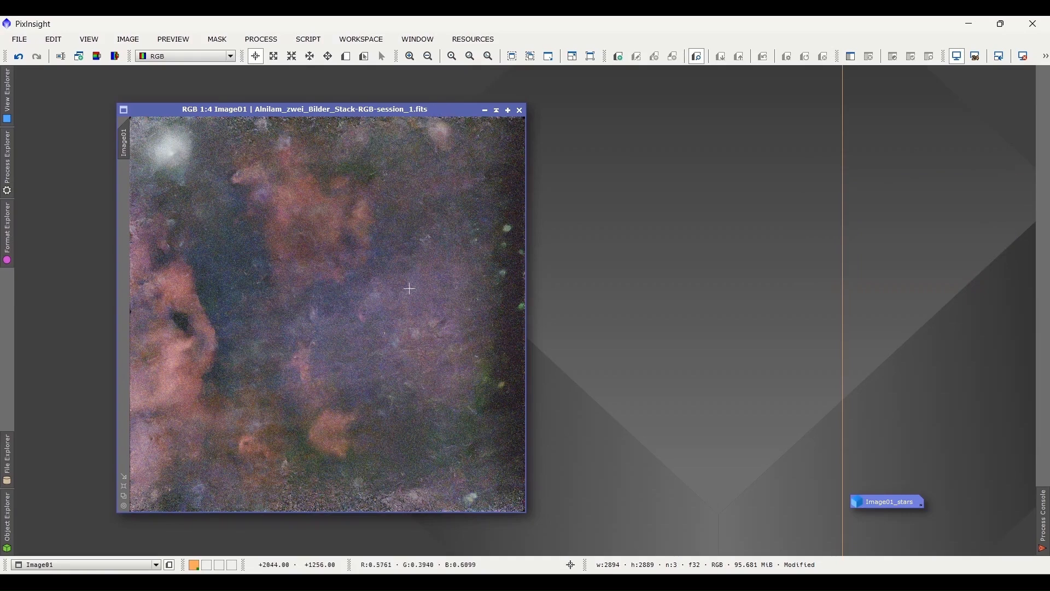
Step: Run the SetiAstro Automatic DBE script on Image01 to remove the remaining background gradient
click(309, 41)
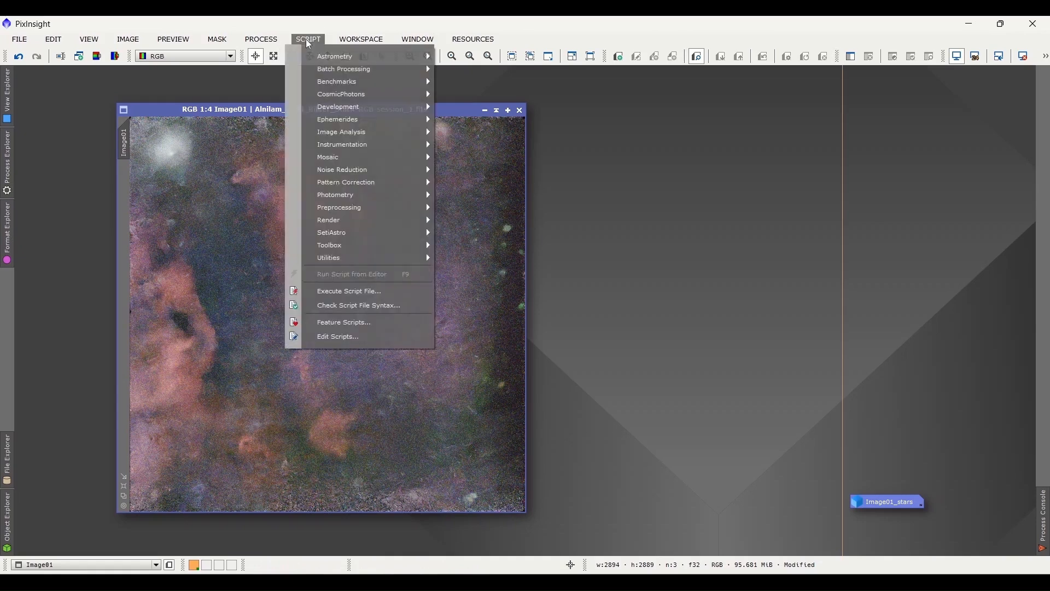
mouse_move(385, 231)
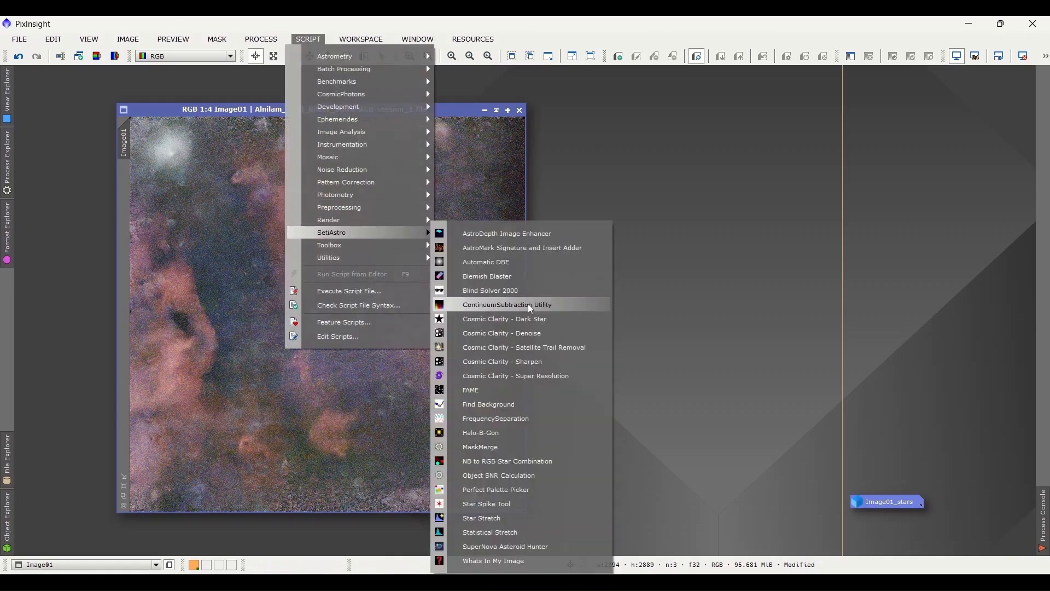
click(504, 262)
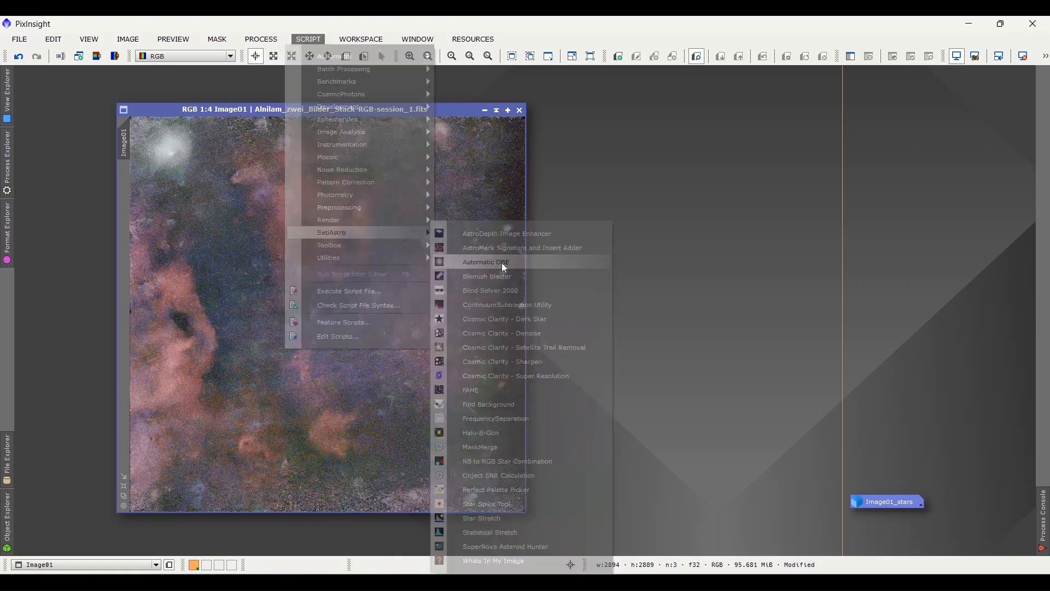
click(433, 441)
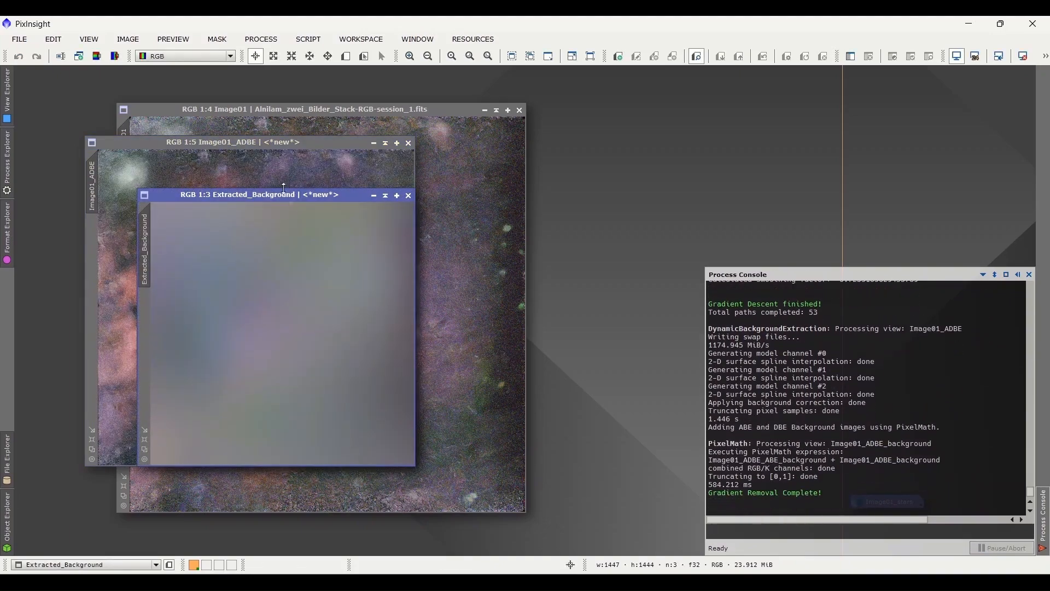
Step: Close the extracted background and the original Image01, and enlarge and reposition the Image01_ADBE window
drag(261, 195, 542, 188)
click(693, 184)
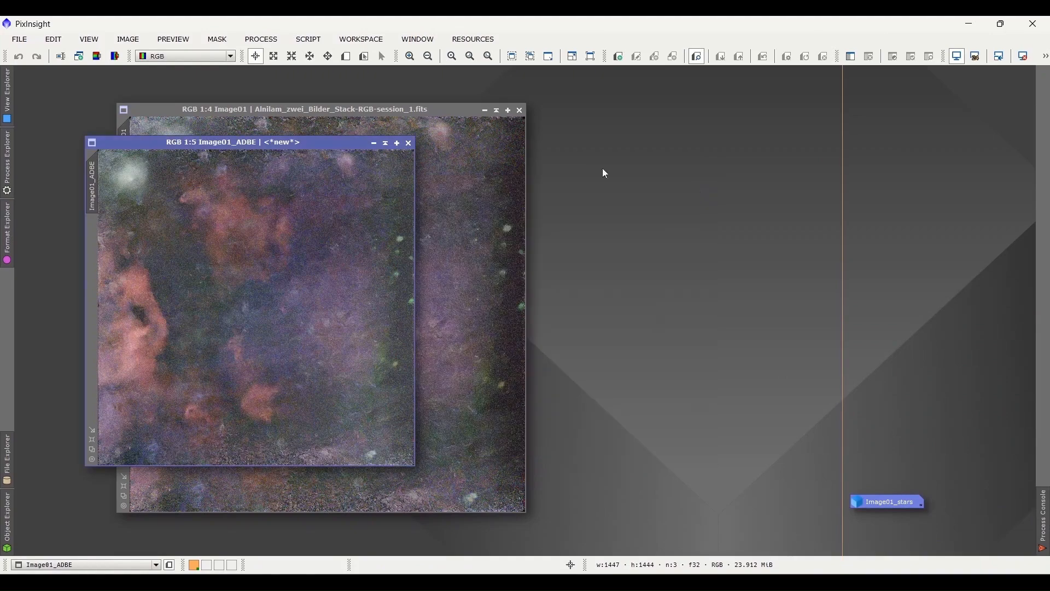
click(520, 110)
click(550, 333)
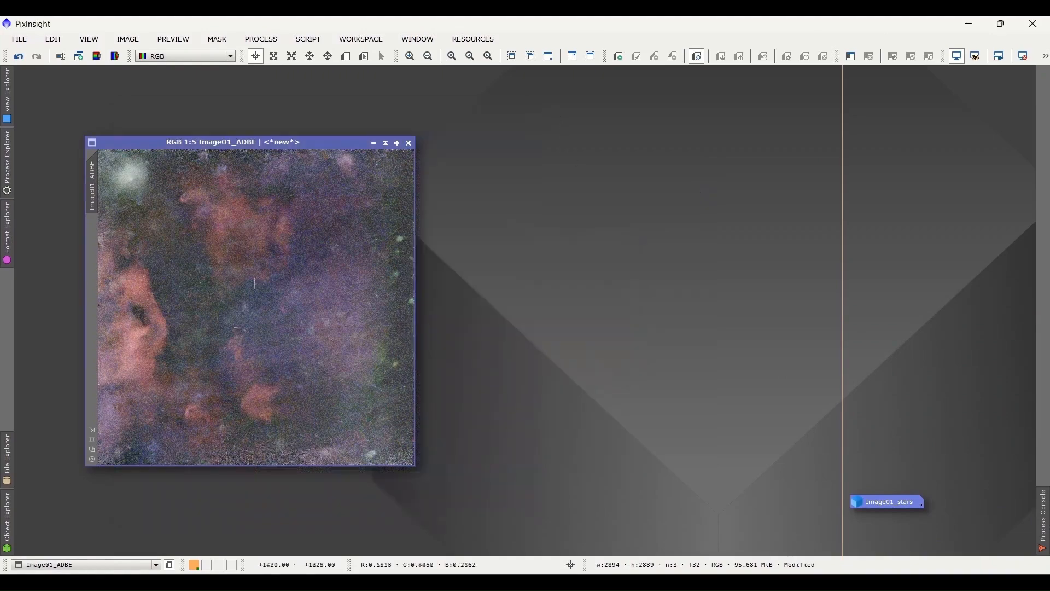
click(91, 439)
drag(340, 144, 311, 98)
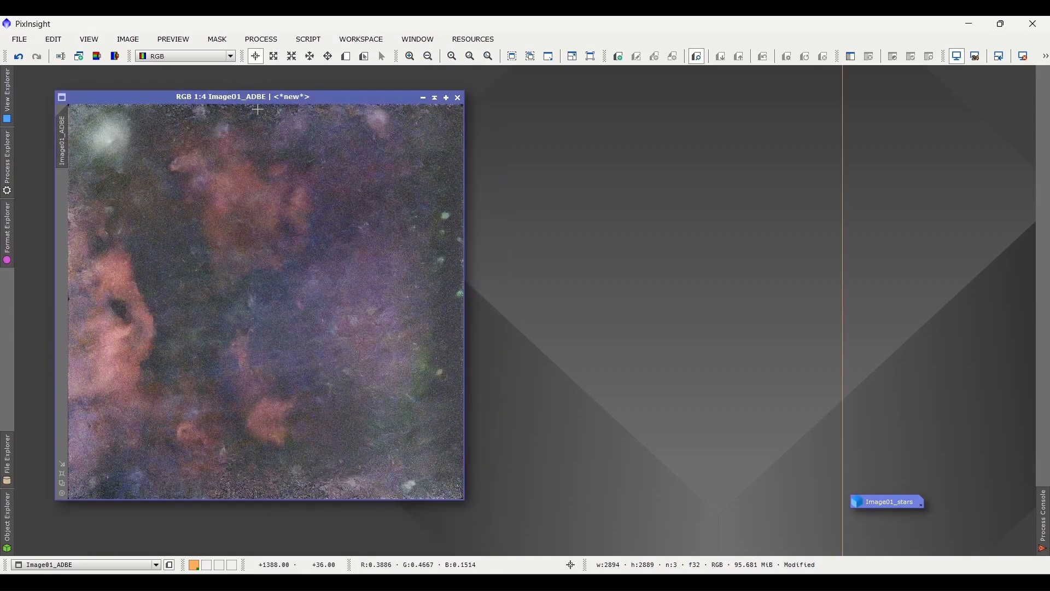
Step: Run CorrectMagentaStars on Image01_ADBE with amount 0.80 and Preserve lightness enabled, and close the script
click(311, 43)
mouse_move(363, 239)
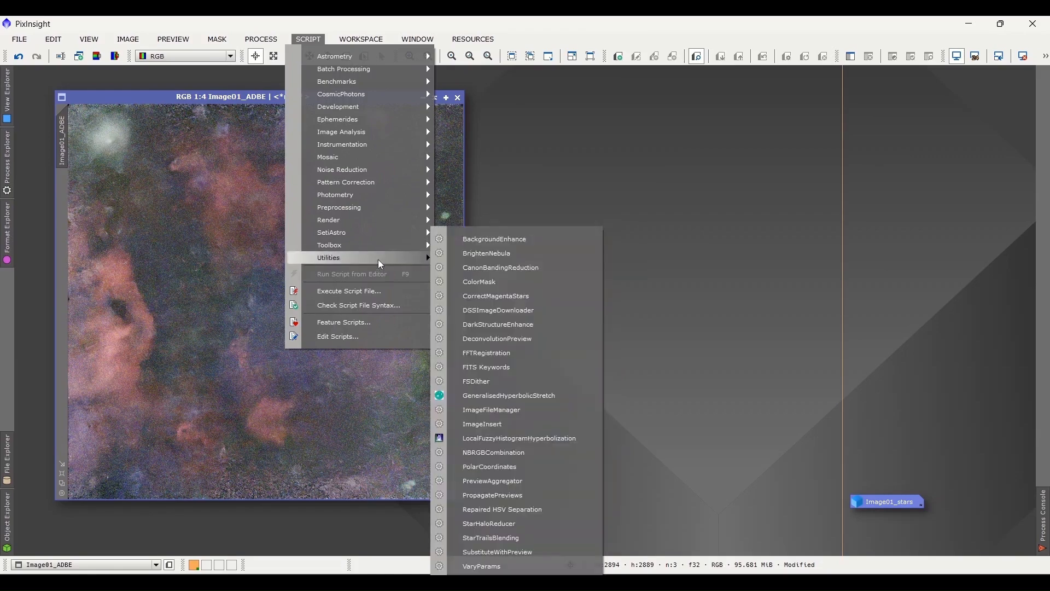
click(490, 297)
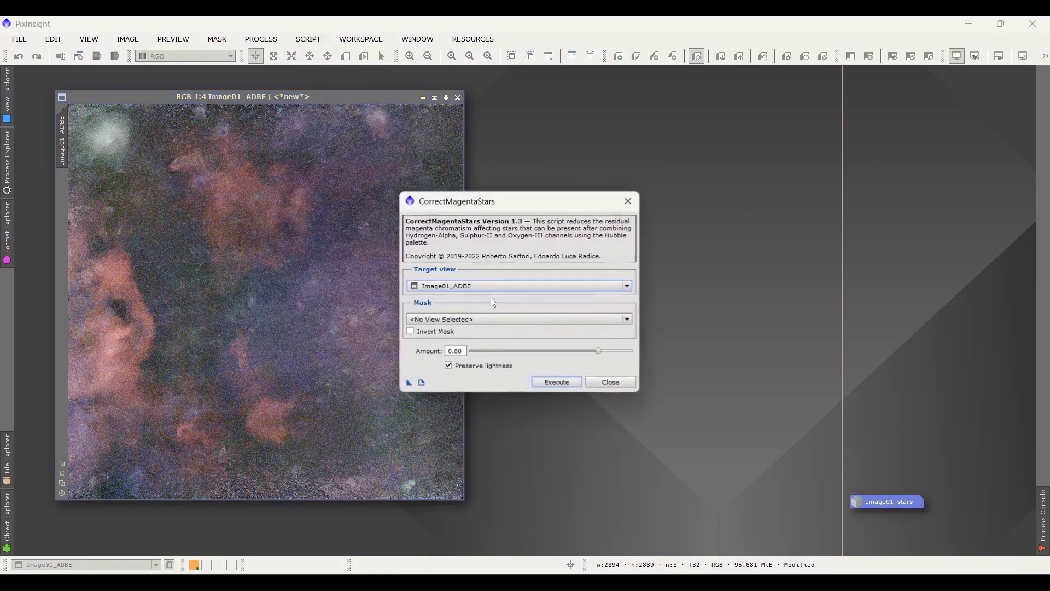
click(555, 381)
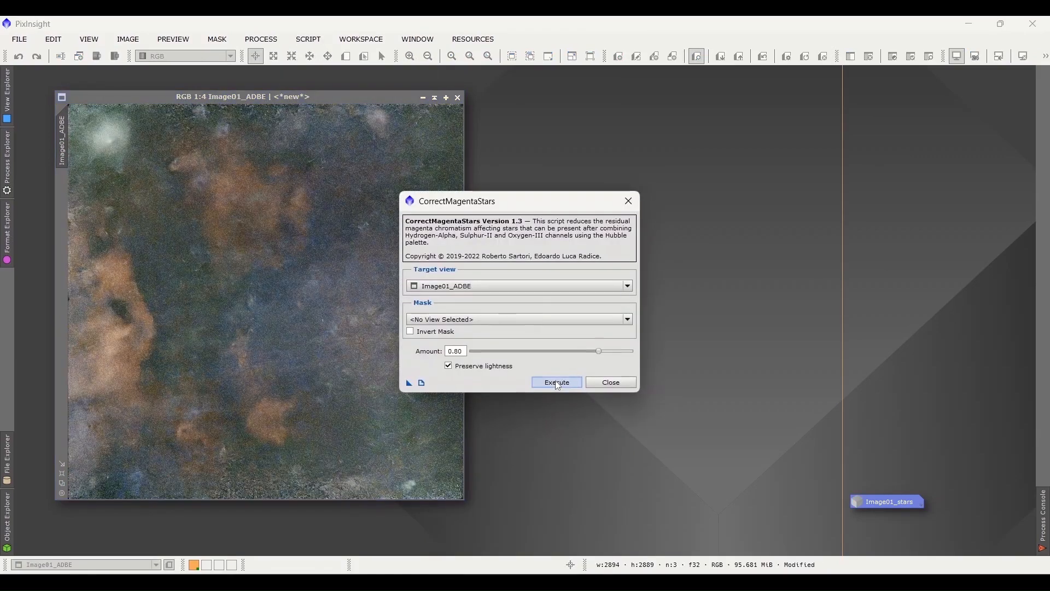
click(609, 382)
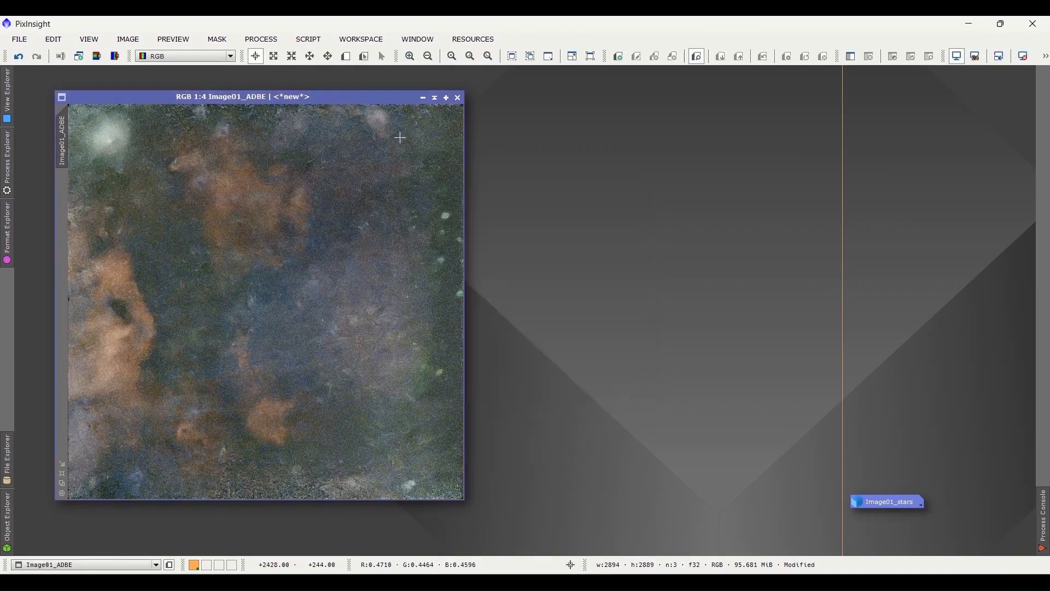
drag(356, 99, 368, 99)
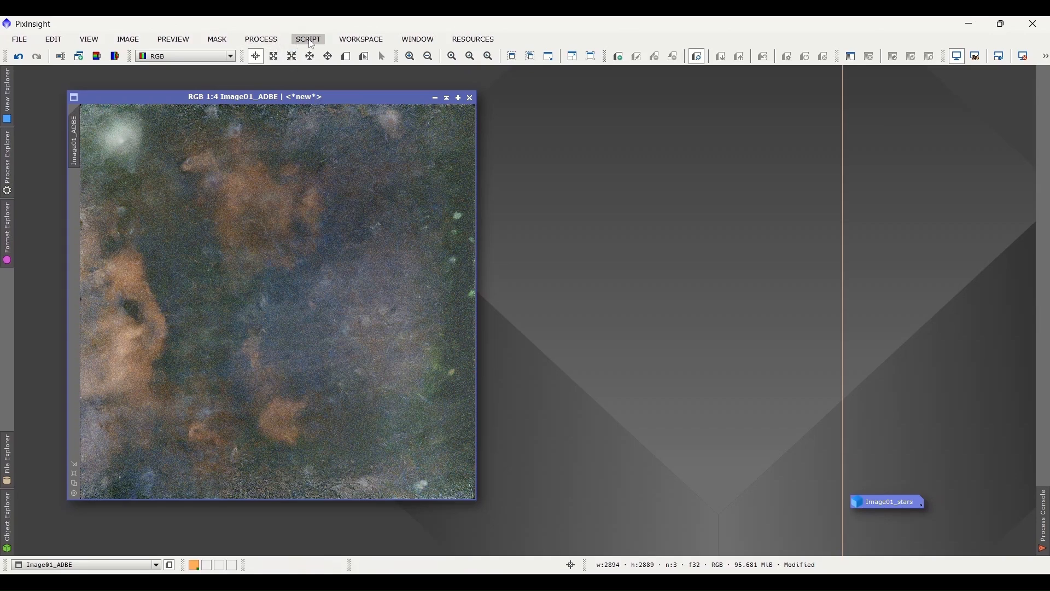
Step: Try an auto-stretch with unlinked RGB channels on Image01_ADBE using ScreenTransferFunction, and close the process
click(261, 42)
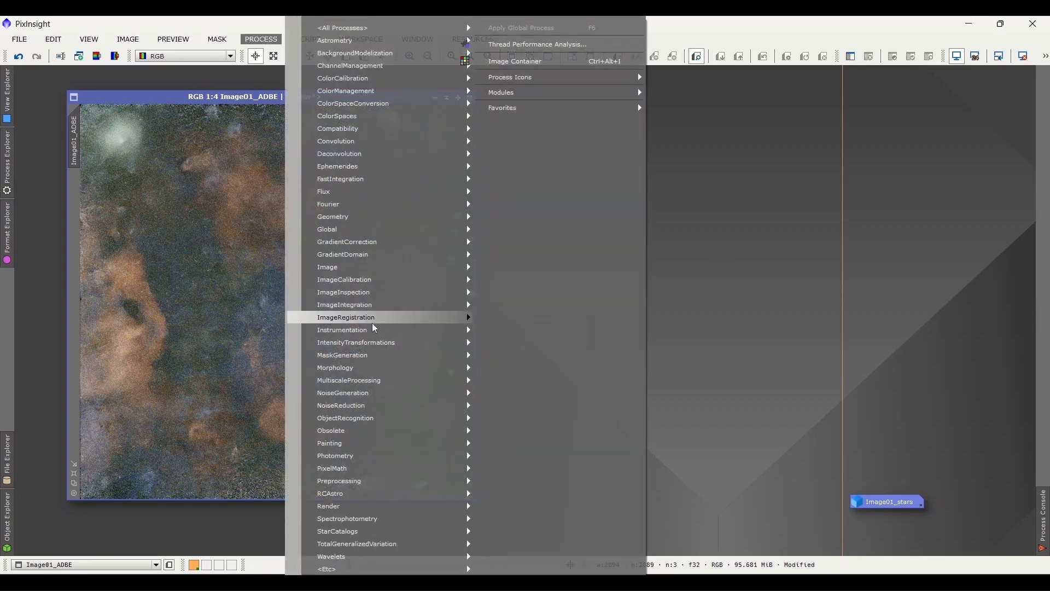
mouse_move(385, 343)
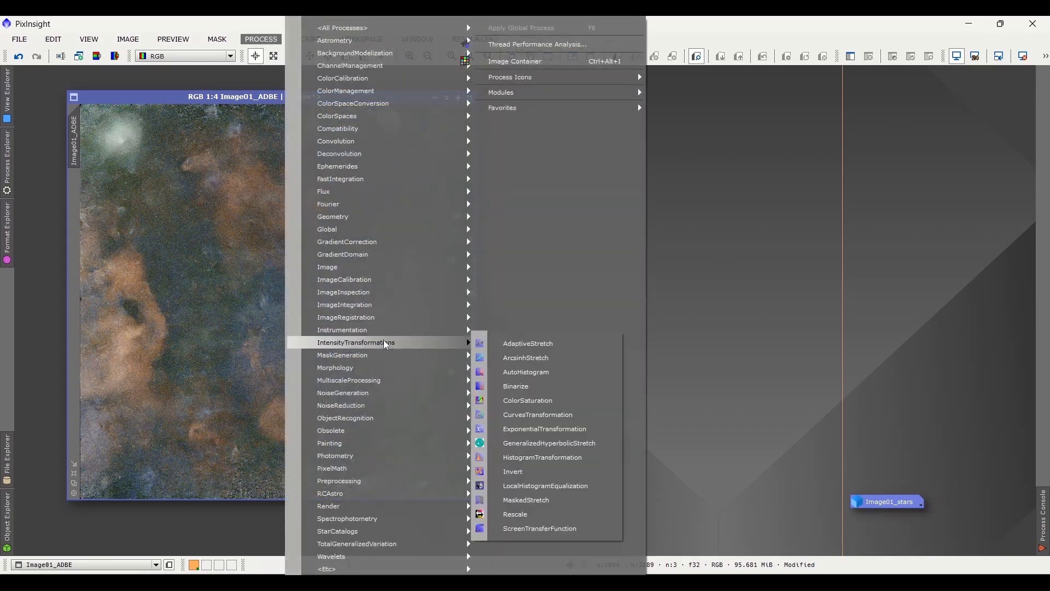
click(559, 529)
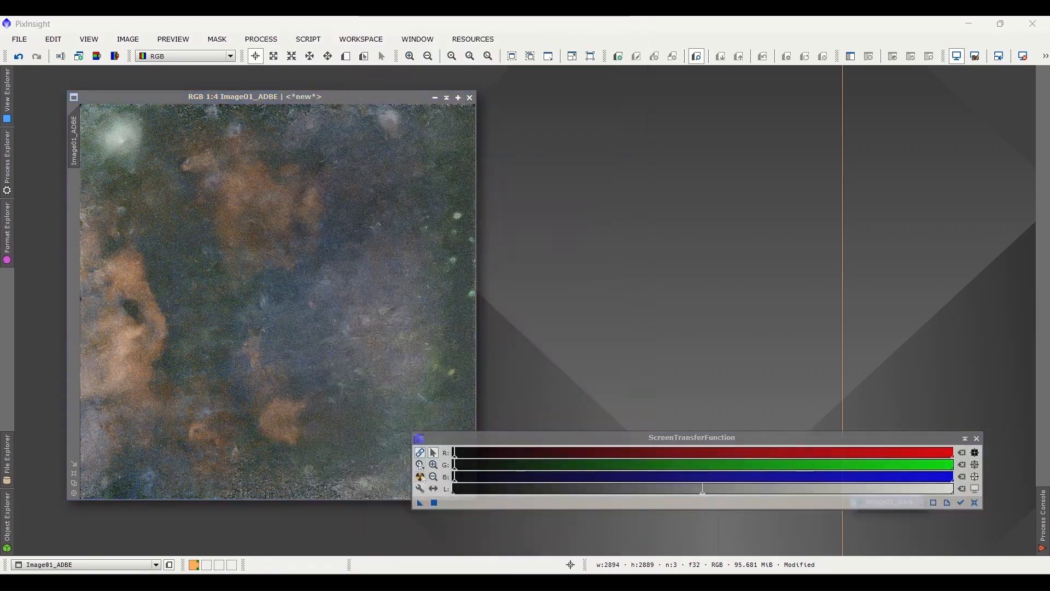
click(421, 481)
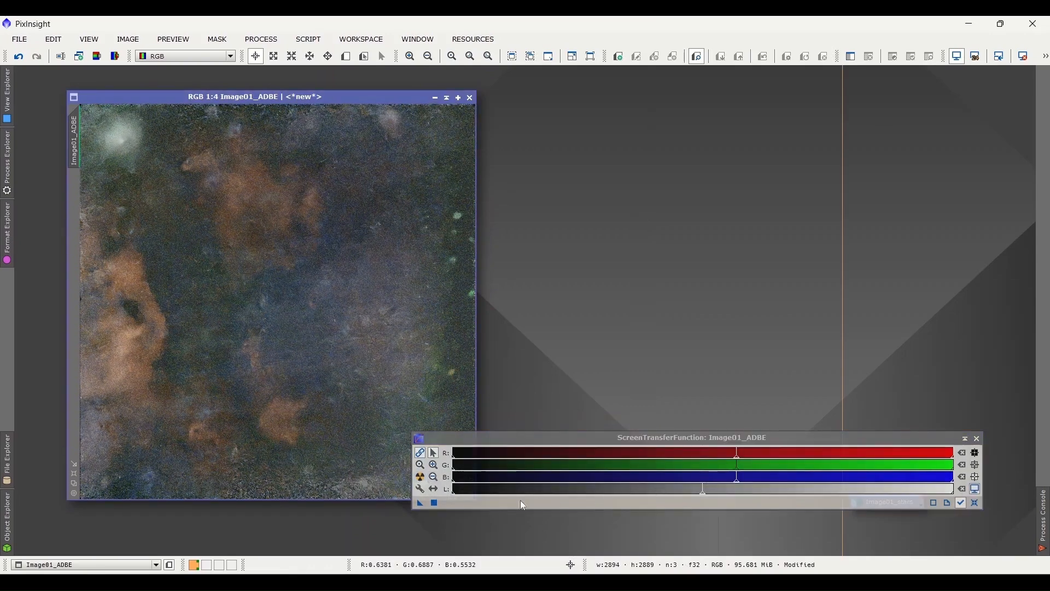
click(421, 478)
click(434, 503)
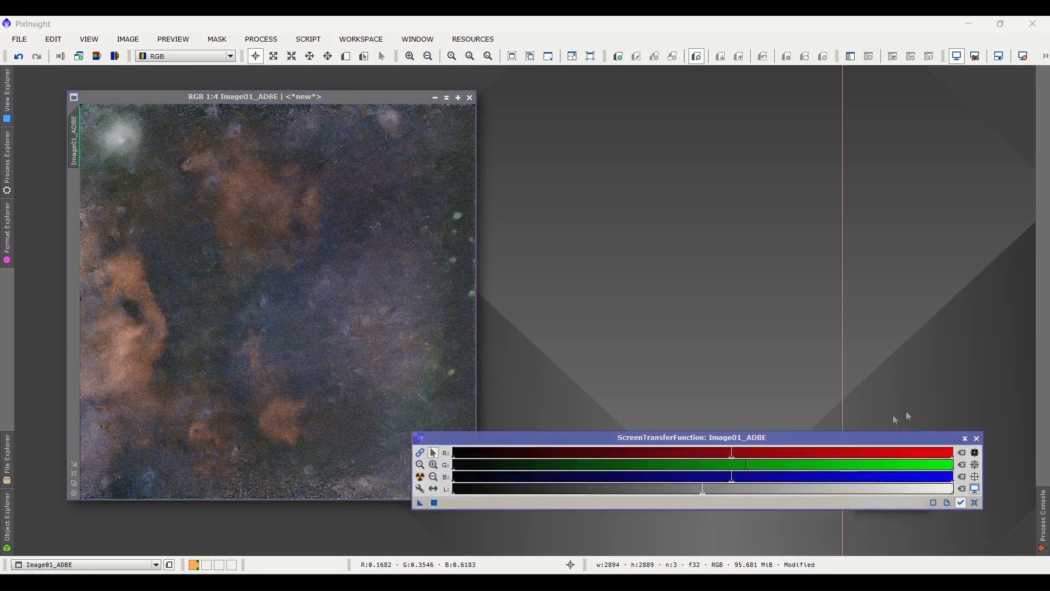
click(978, 439)
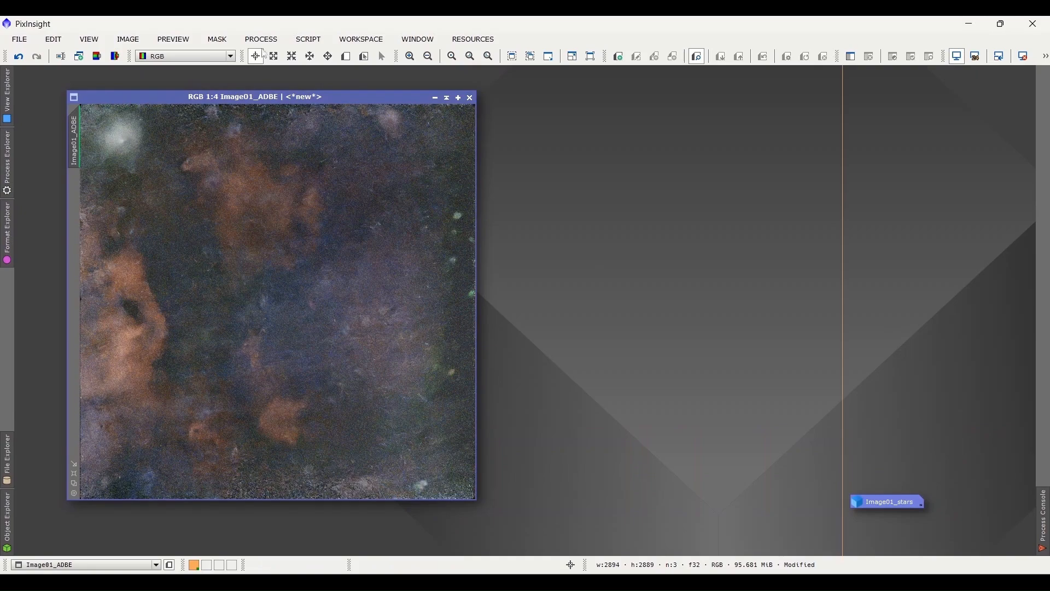
Step: Run the SetiAstro Star Stretch script on Image01_ADBE with Remove Green via SCNR enabled and stretch and color boost amounts both 0.00
click(307, 39)
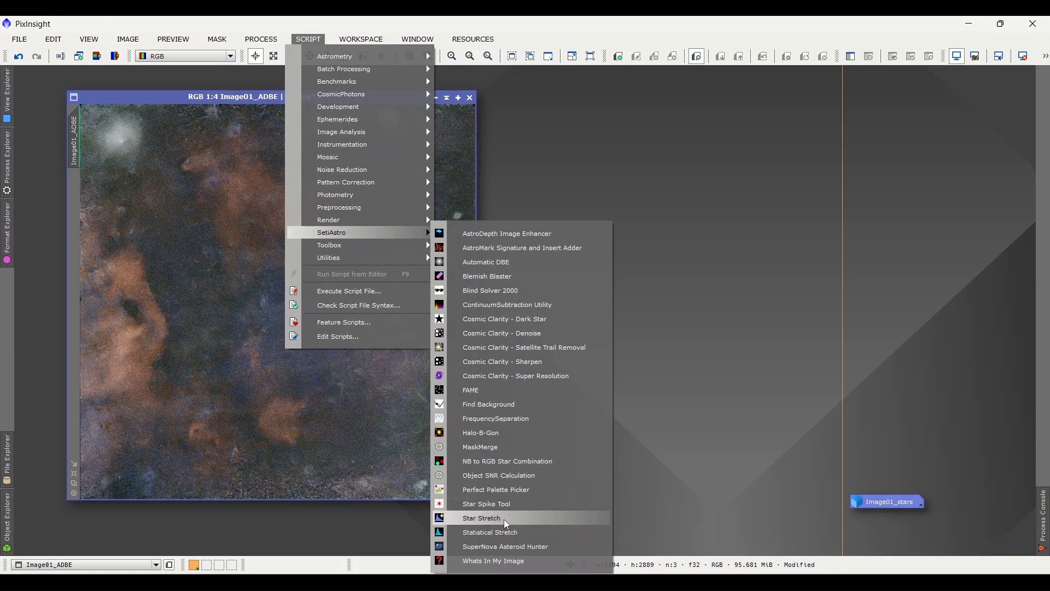
click(504, 519)
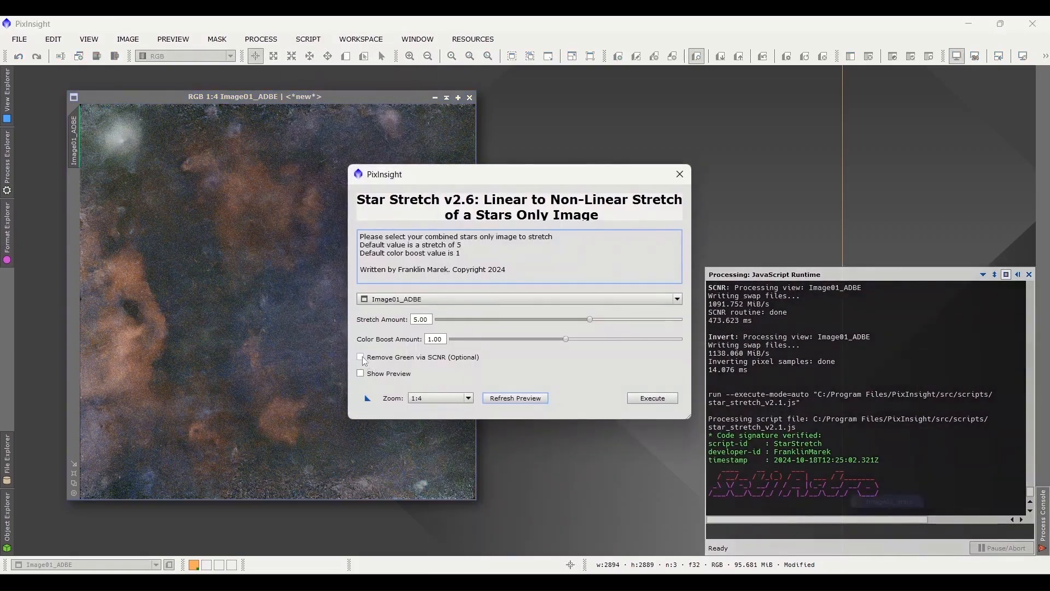
click(366, 359)
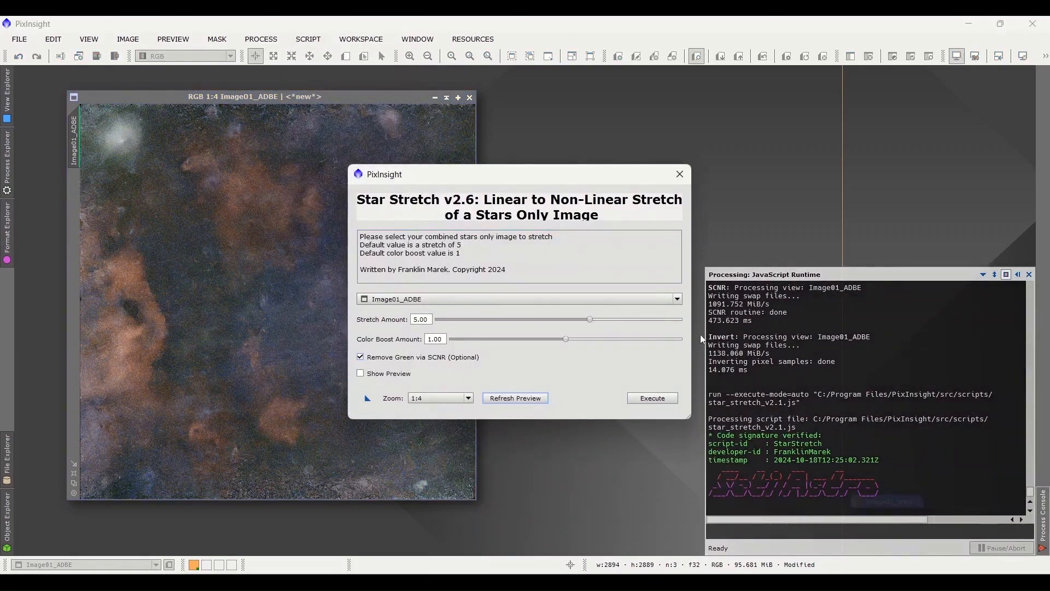
click(361, 375)
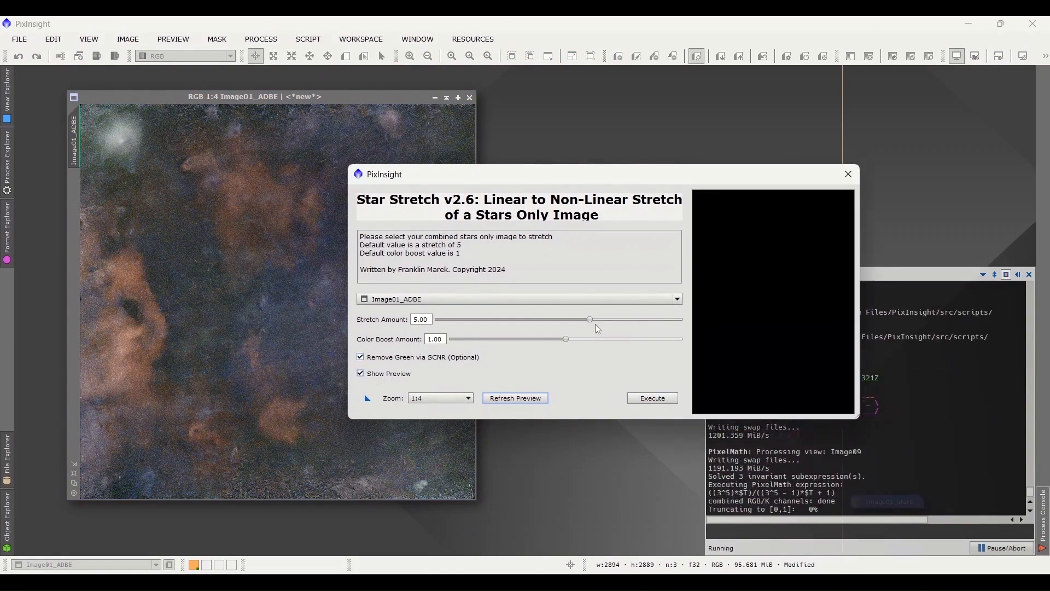
drag(594, 324, 476, 326)
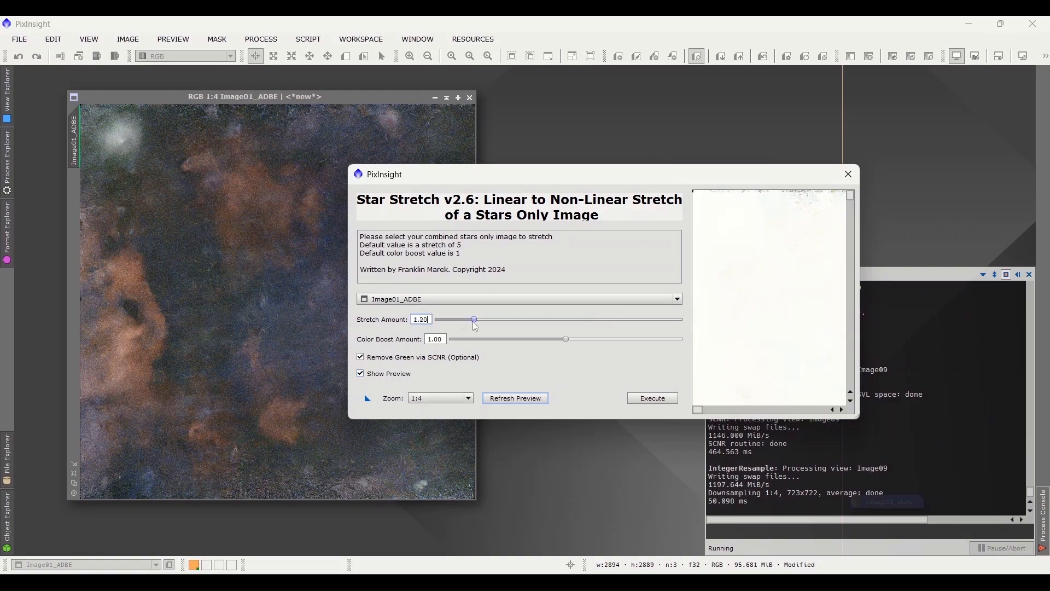
drag(572, 343, 425, 348)
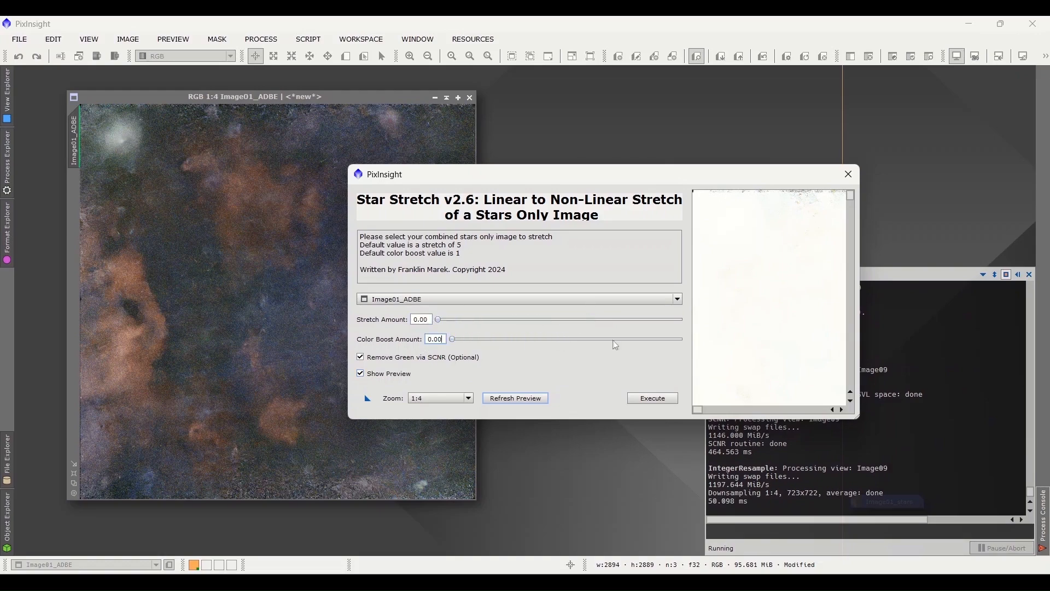
click(530, 401)
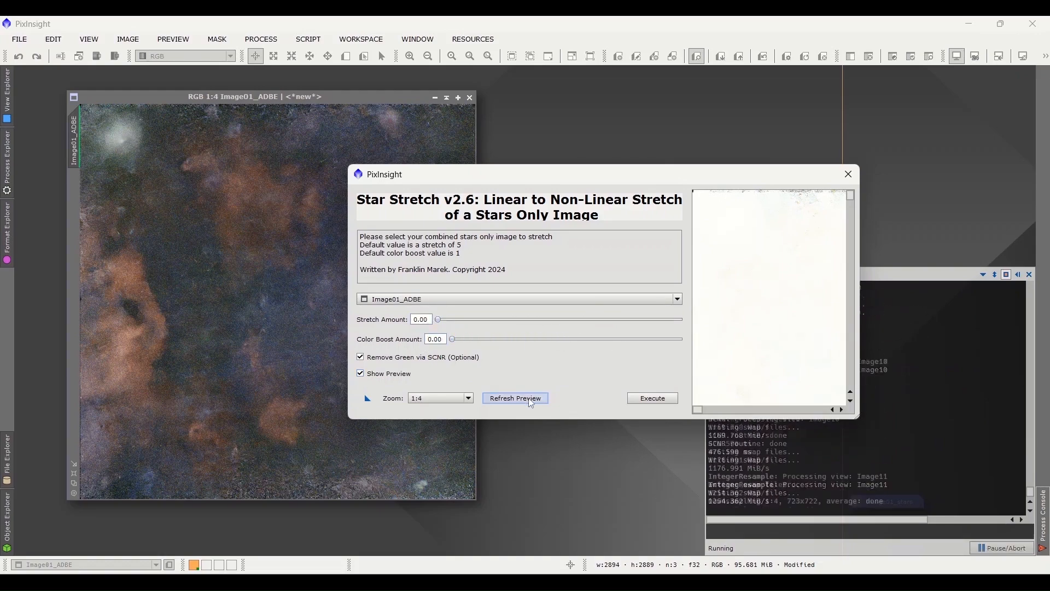
click(648, 400)
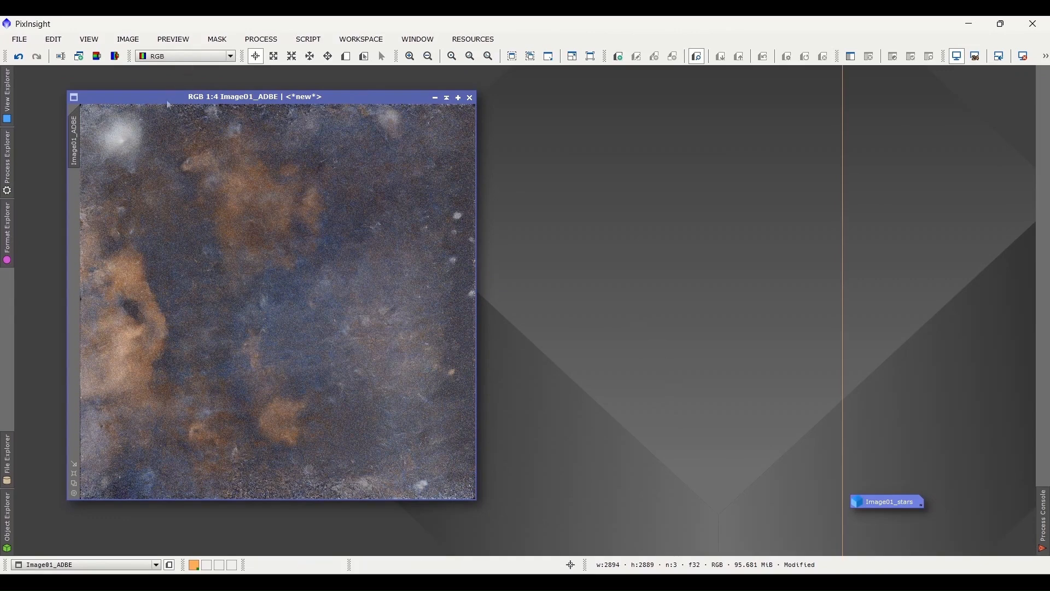
Step: Load the color mask process icons from ColorMasksV2.xpsm into the workspace
right_click(616, 269)
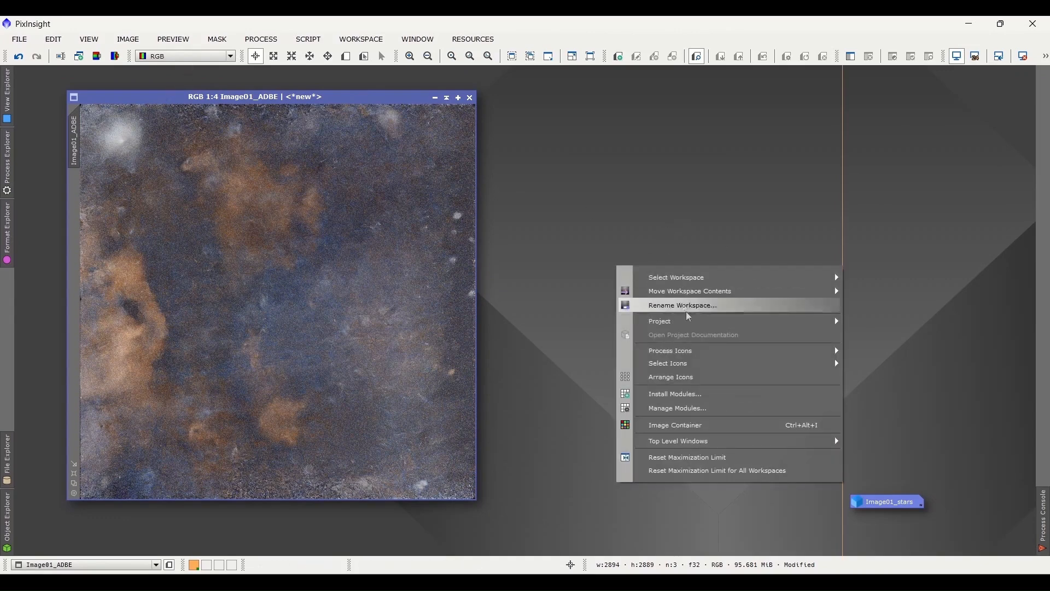
mouse_move(687, 352)
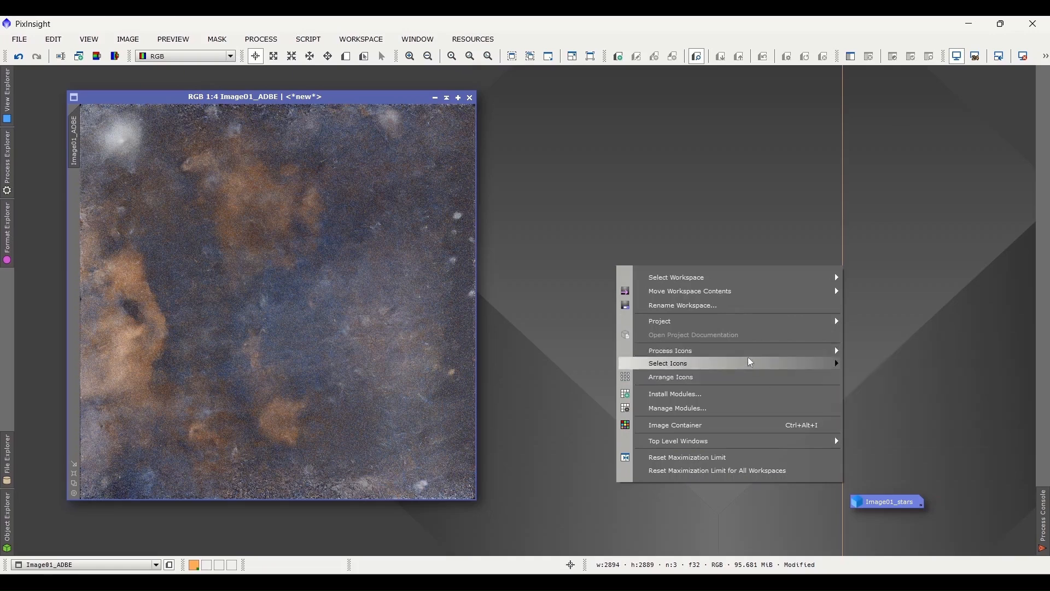
click(891, 353)
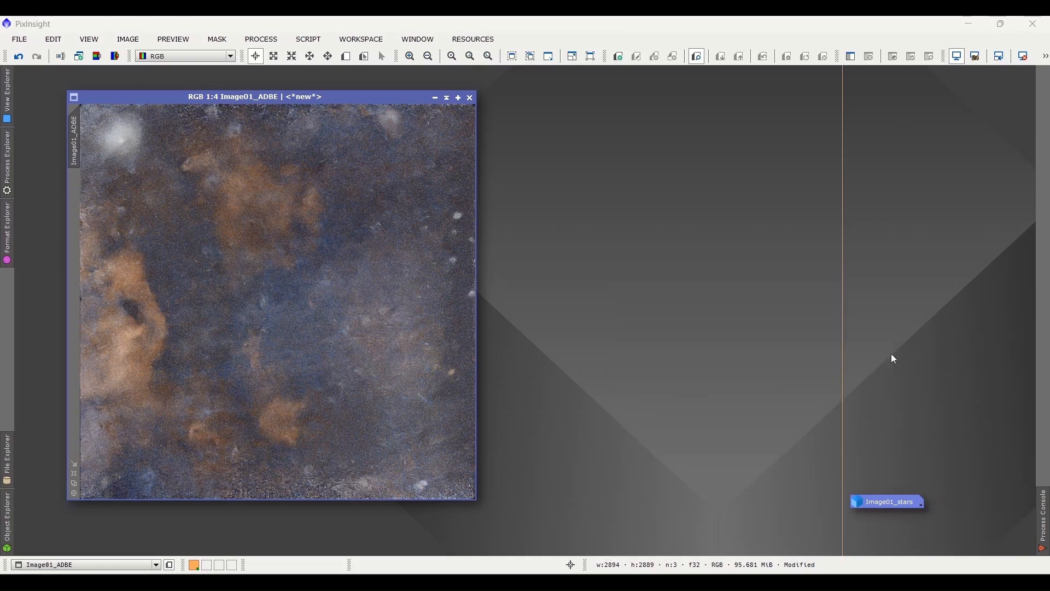
click(162, 167)
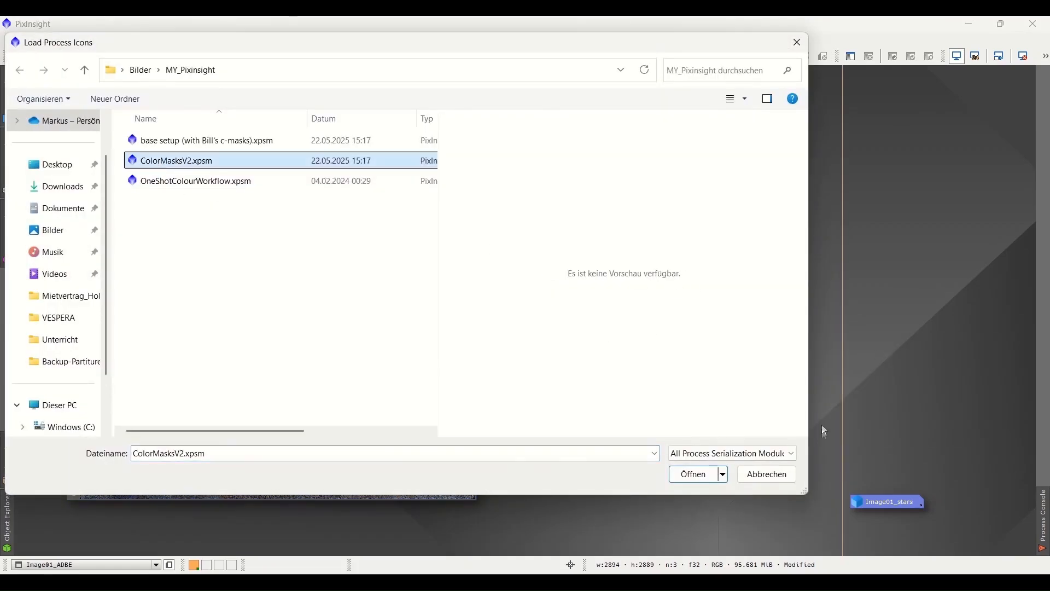
click(693, 474)
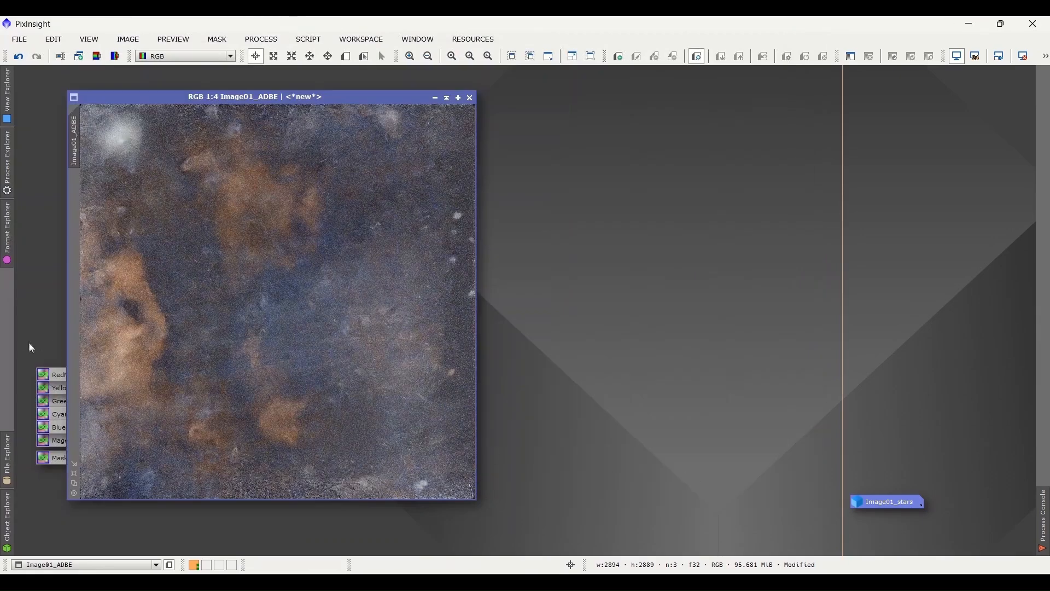
Step: Move the loaded mask icons onto the free workspace area beside the image and space them out in a column
drag(58, 379, 899, 258)
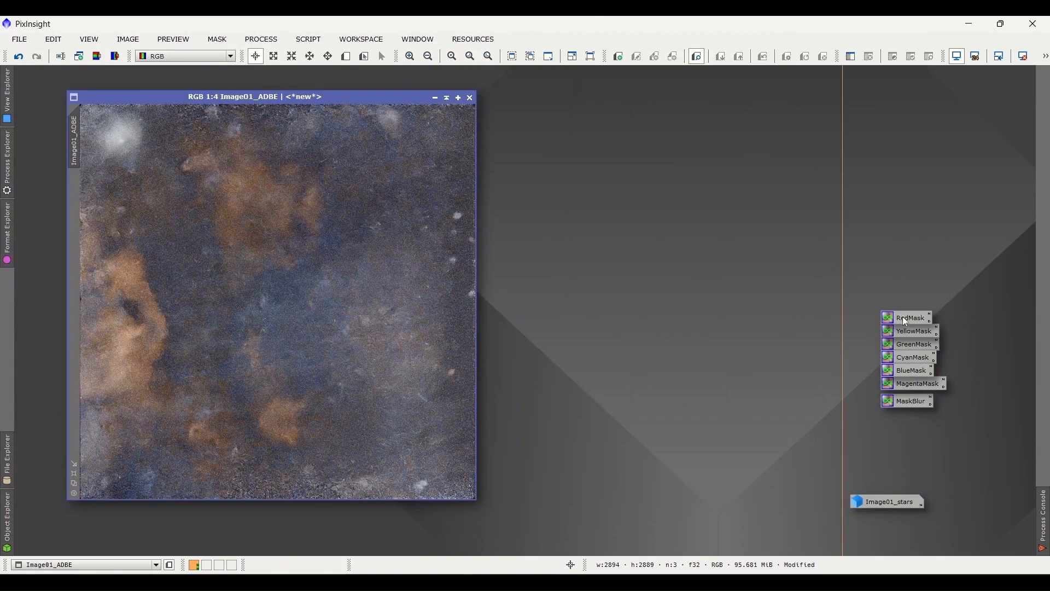
drag(904, 319, 899, 233)
drag(912, 332, 911, 273)
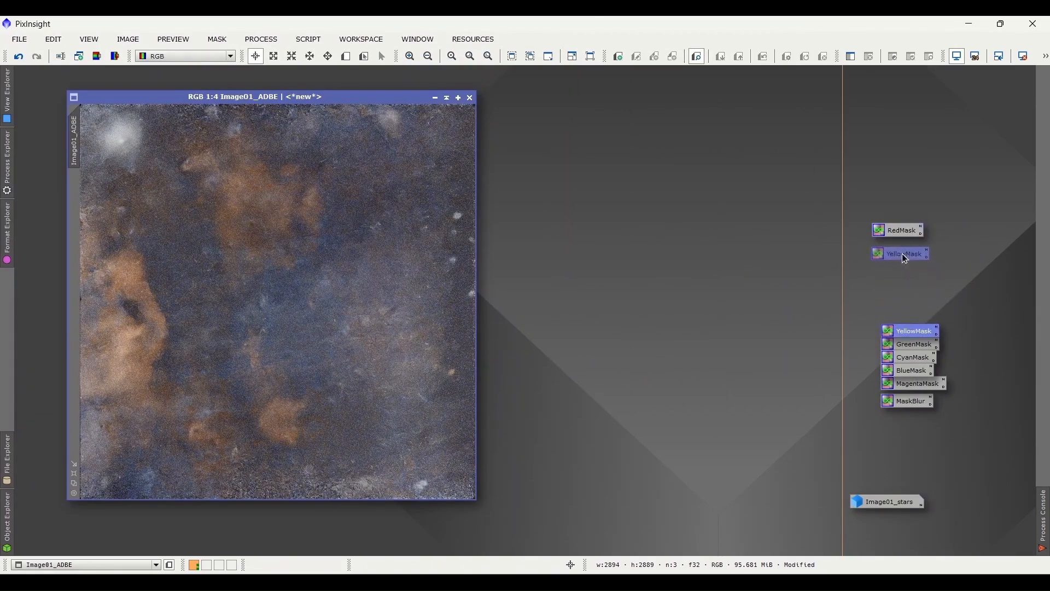
drag(916, 343, 901, 301)
click(908, 361)
drag(909, 371, 905, 348)
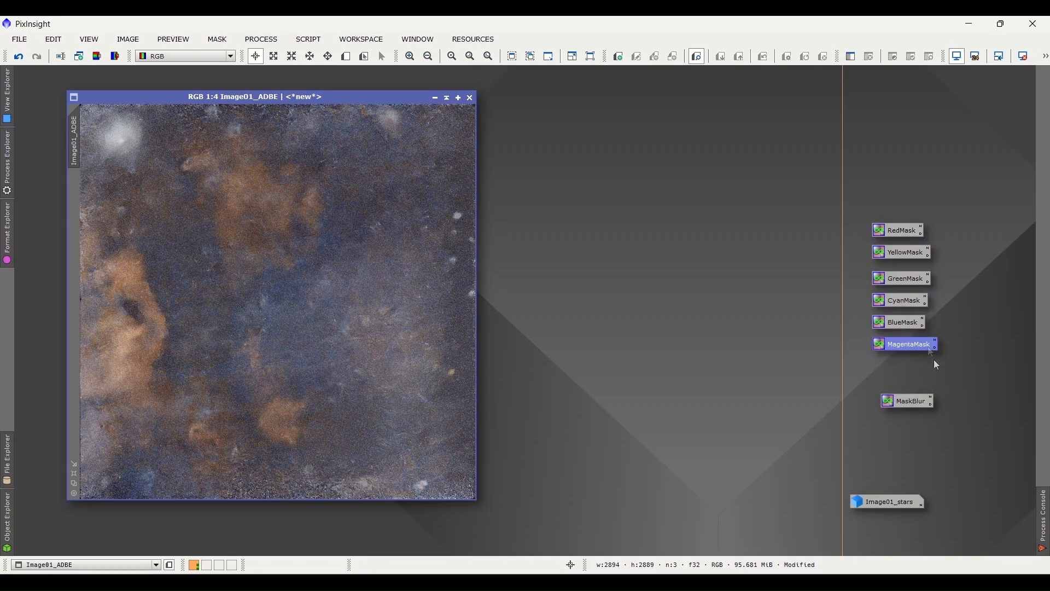
Step: Create a red color mask from Image01_ADBE with the RedMask PixelMath icon, and close PixelMath
double_click(896, 228)
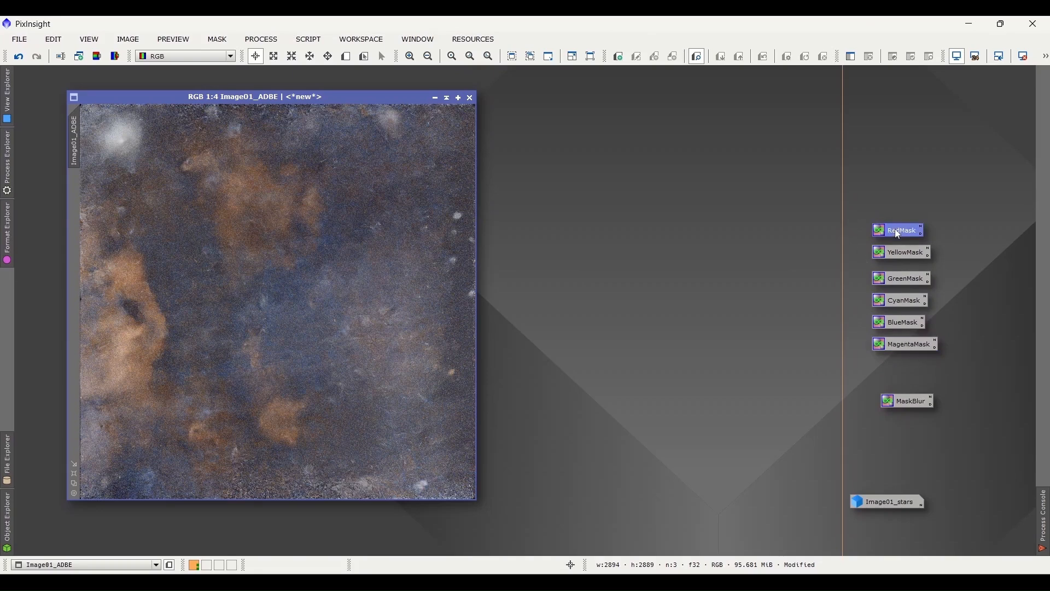
drag(483, 473, 350, 358)
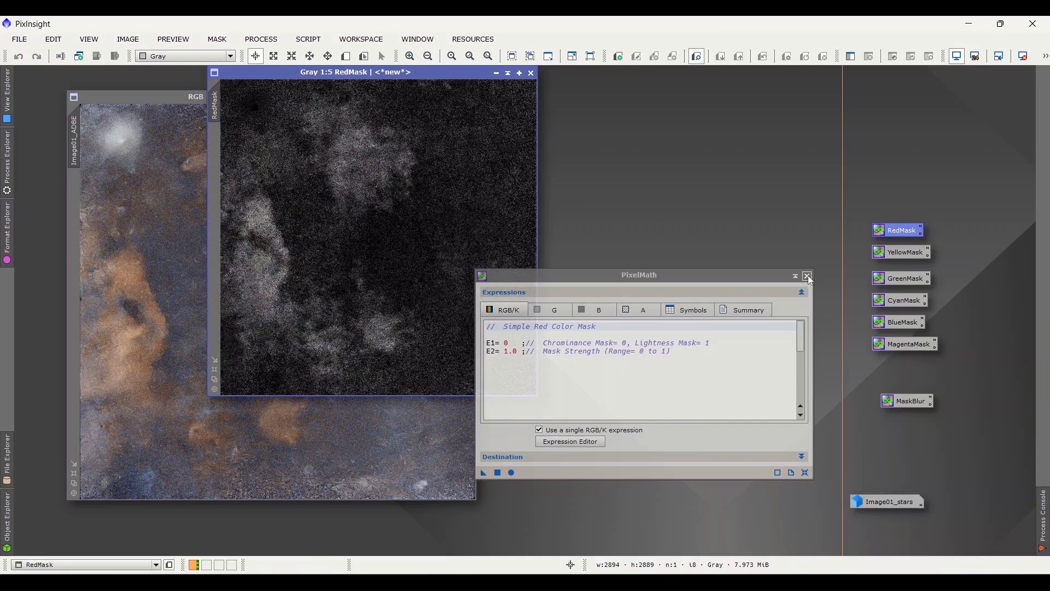
click(807, 276)
Step: Apply the MaskBlur PixelMath process with sigma 15 to the RedMask image three times, and close it
double_click(908, 402)
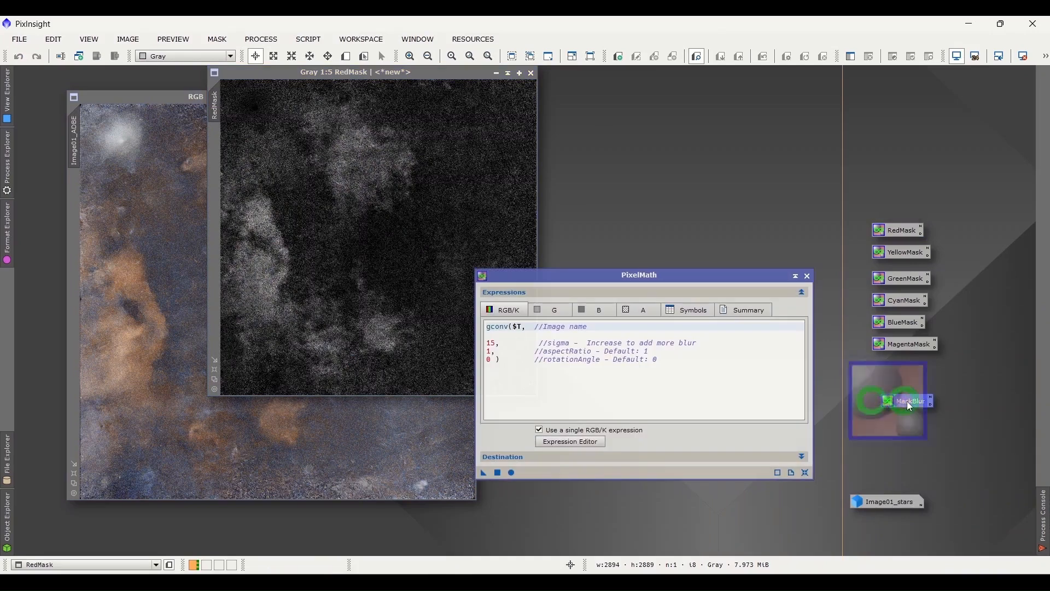
drag(483, 473, 467, 263)
drag(483, 473, 462, 311)
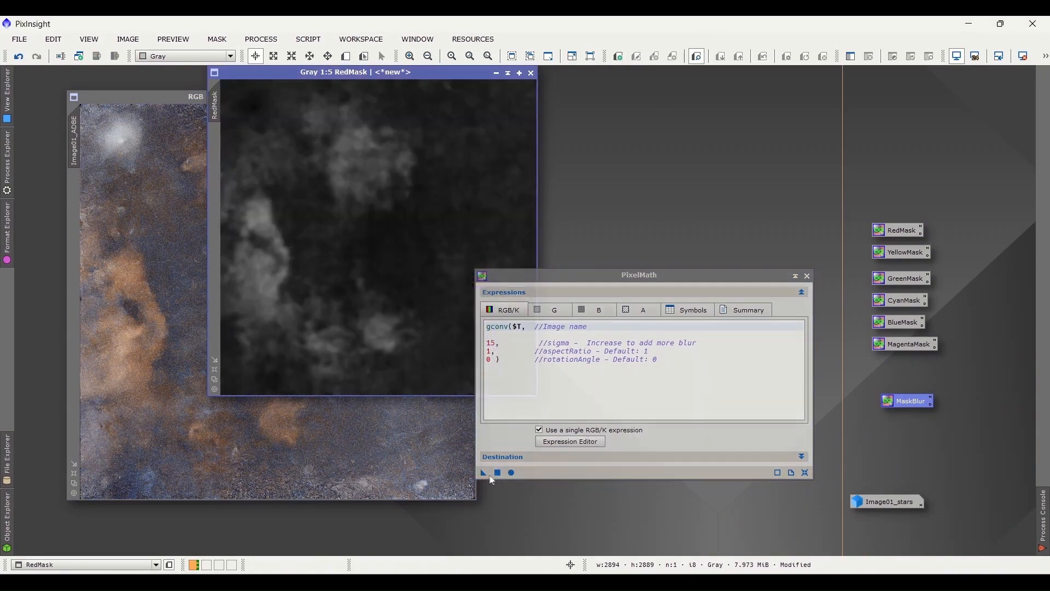
drag(485, 471, 424, 324)
click(807, 276)
Step: Apply RedMask as a mask on Image01_ADBE, minimize the mask image, and move its icon near the stars icon
drag(366, 74, 452, 144)
drag(300, 180, 72, 204)
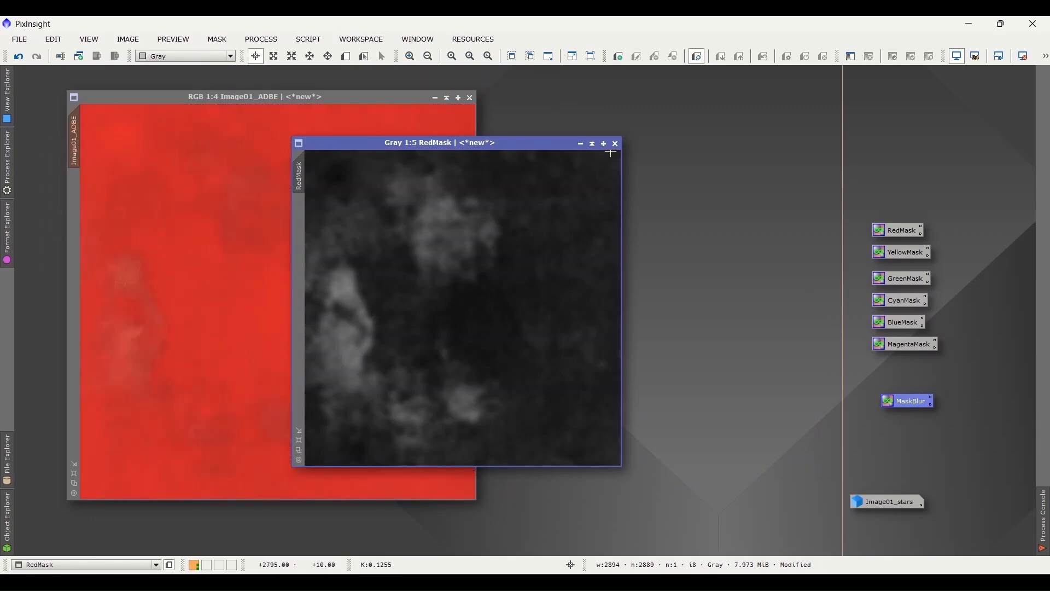
click(581, 144)
drag(484, 308, 690, 495)
Step: Open CurvesTransformation with a real-time preview of Image01_ADBE and raise the red curve at about input 0.228 to output 0.409
click(261, 39)
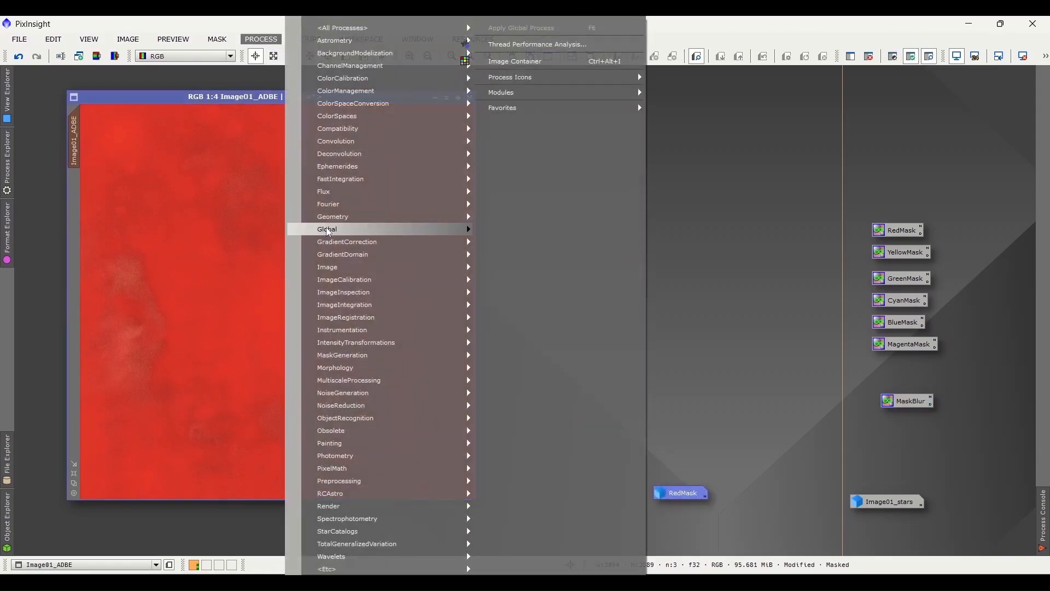
mouse_move(391, 344)
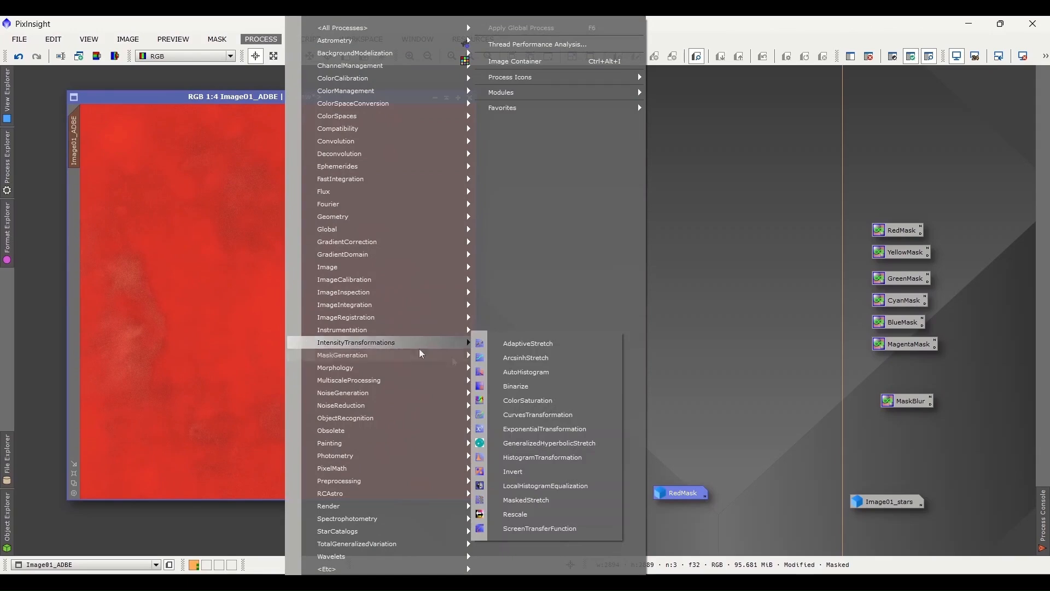
click(547, 414)
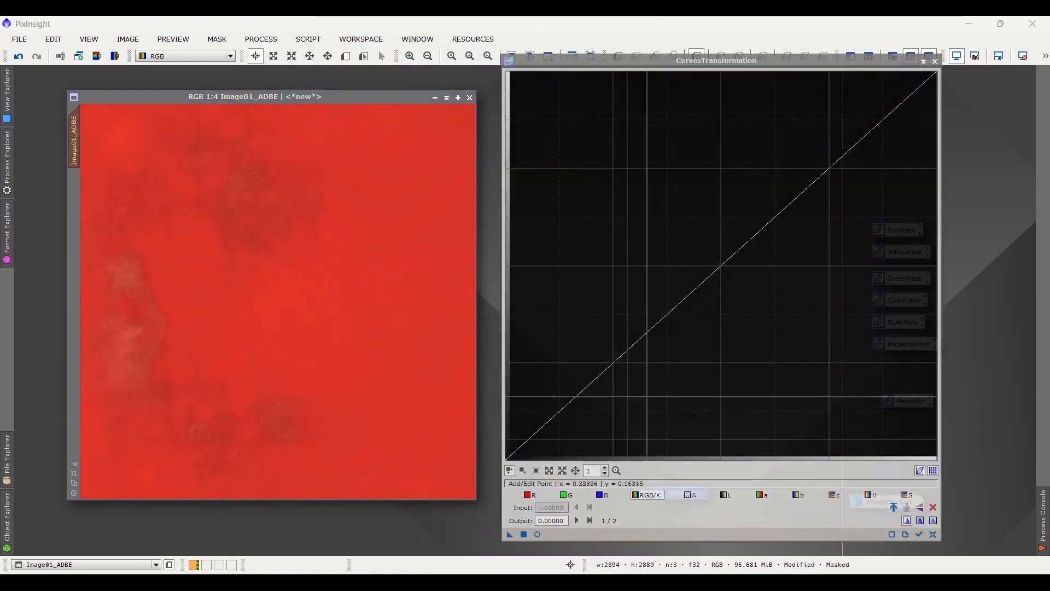
click(538, 534)
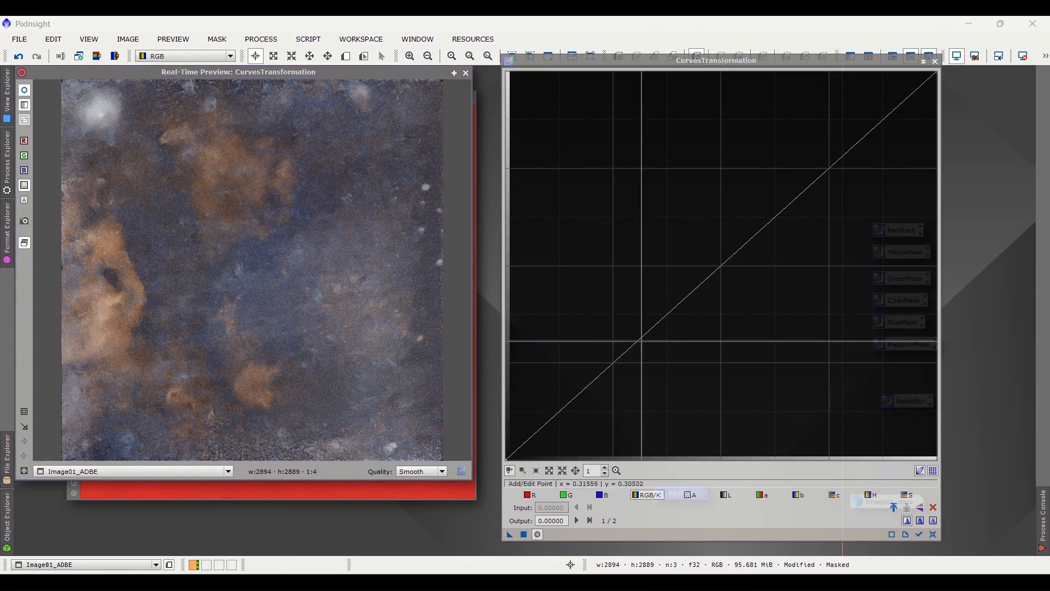
click(529, 495)
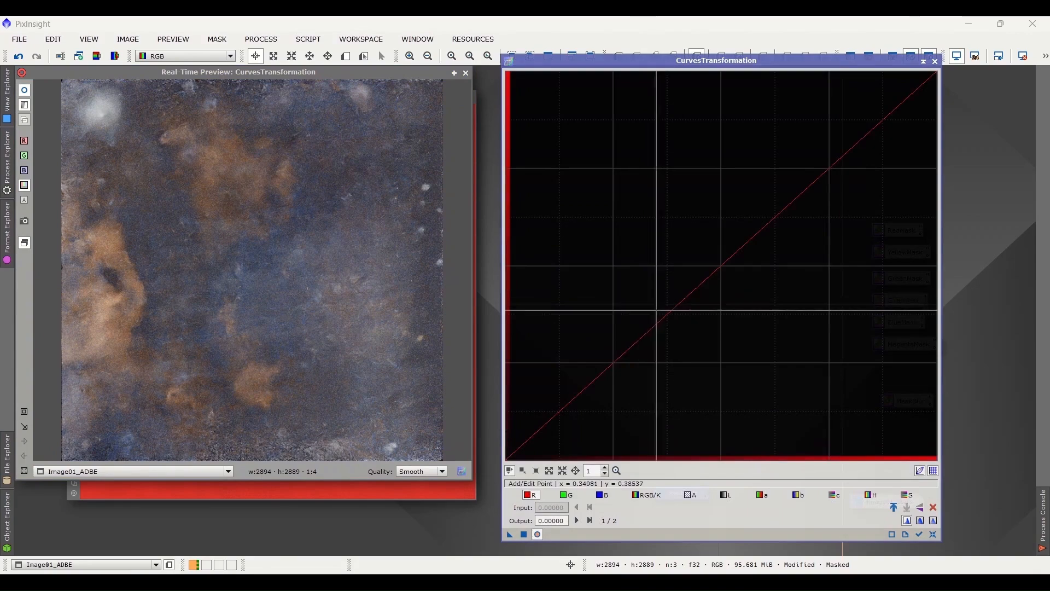
drag(662, 319, 603, 300)
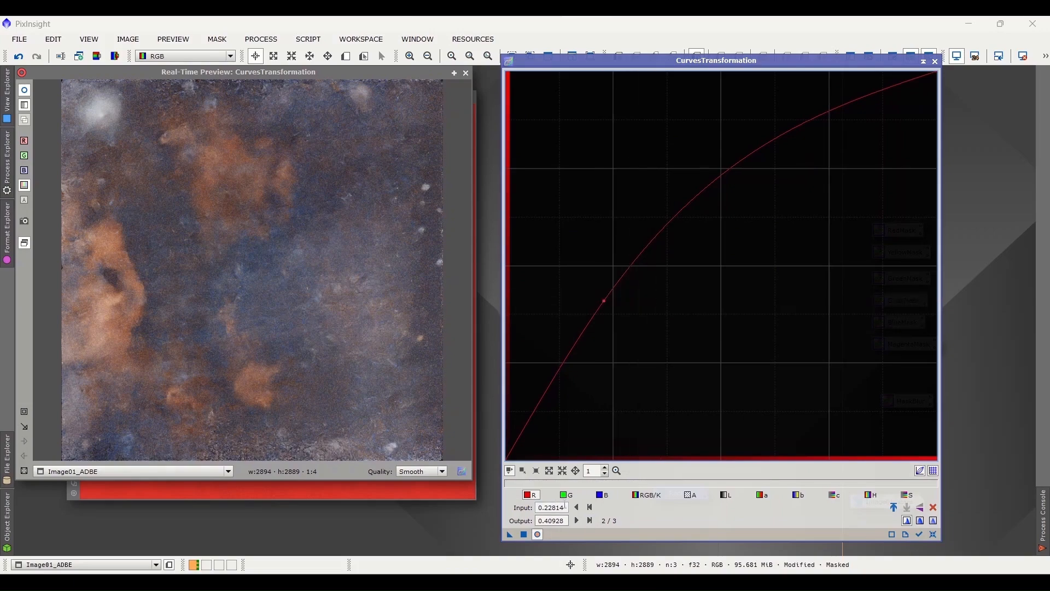
Step: Raise the green curve at about input 0.449 to output 0.471 and the blue curve at about input 0.357 to output 0.390
click(565, 495)
drag(680, 303, 699, 277)
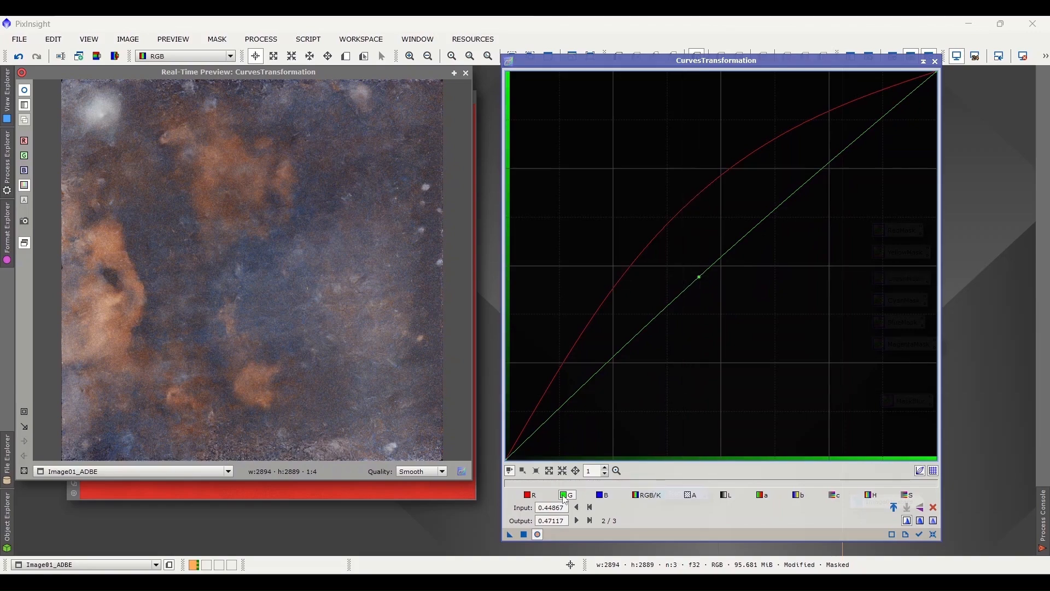
click(604, 497)
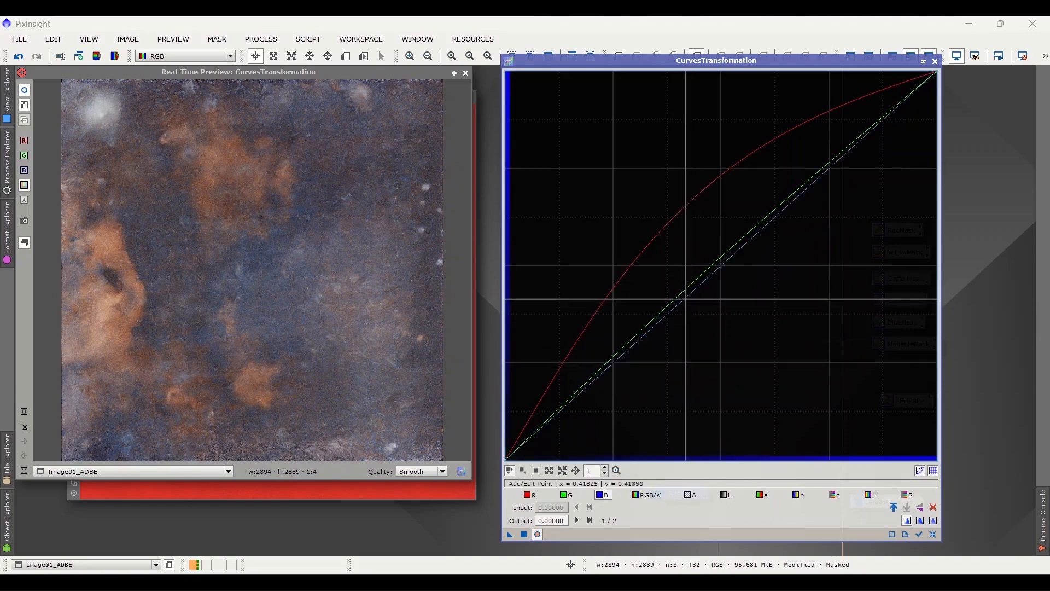
drag(684, 297, 660, 309)
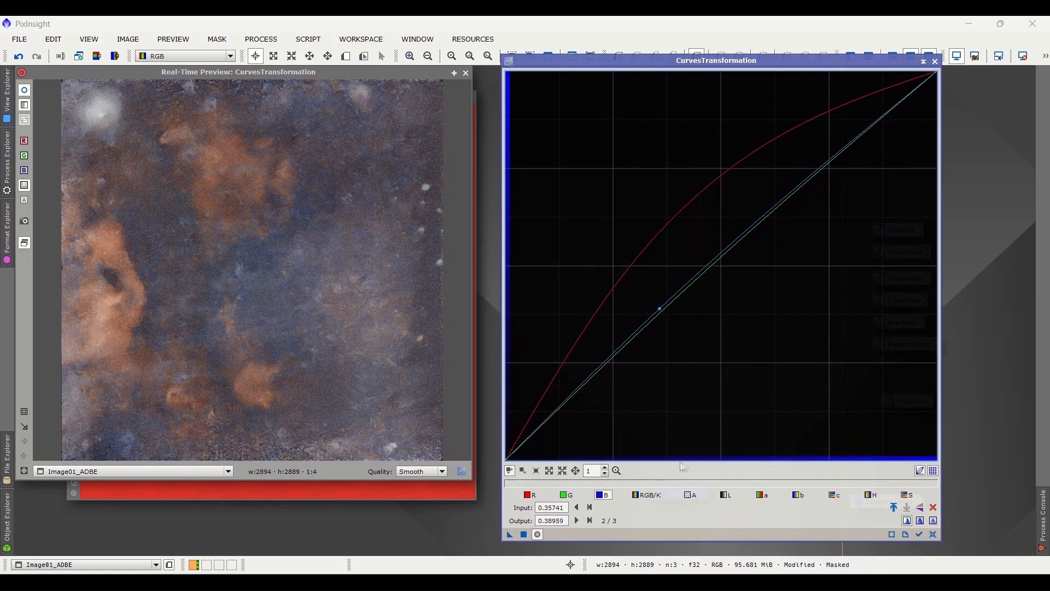
Step: Raise the hue curve at about input 0.422 to output 0.446, apply the curves to Image01_ADBE, and reset CurvesTransformation
click(869, 495)
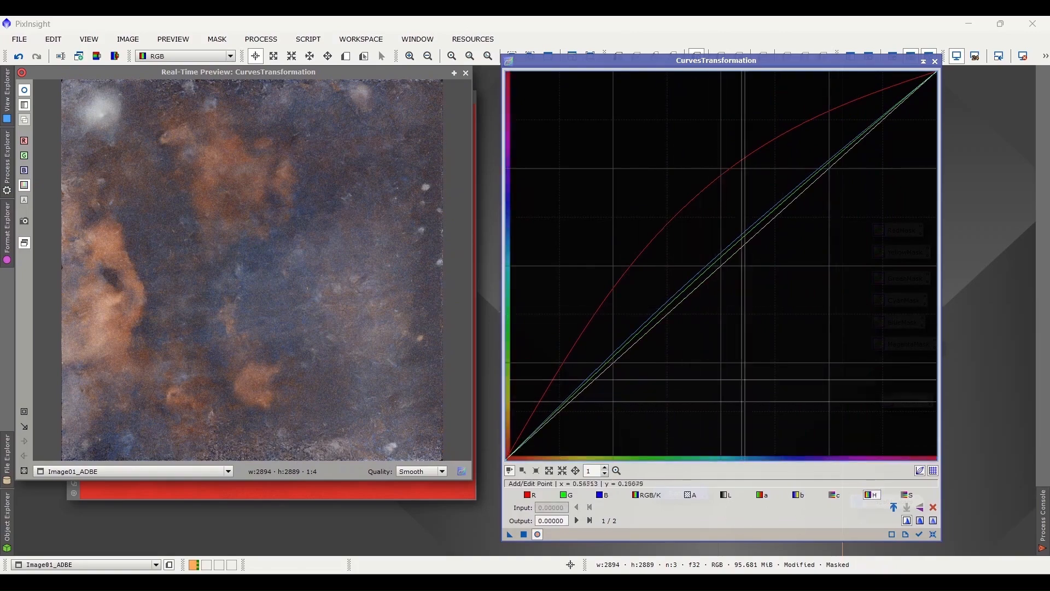
mouse_move(697, 286)
mouse_down()
mouse_move(668, 258)
mouse_move(585, 224)
mouse_move(604, 241)
mouse_move(624, 328)
mouse_move(621, 387)
mouse_move(633, 408)
mouse_move(766, 394)
mouse_move(865, 415)
mouse_move(711, 273)
mouse_move(721, 257)
mouse_move(672, 224)
mouse_move(615, 235)
mouse_move(616, 253)
mouse_move(779, 322)
mouse_move(808, 352)
mouse_move(706, 227)
mouse_move(605, 235)
mouse_move(687, 286)
mouse_up()
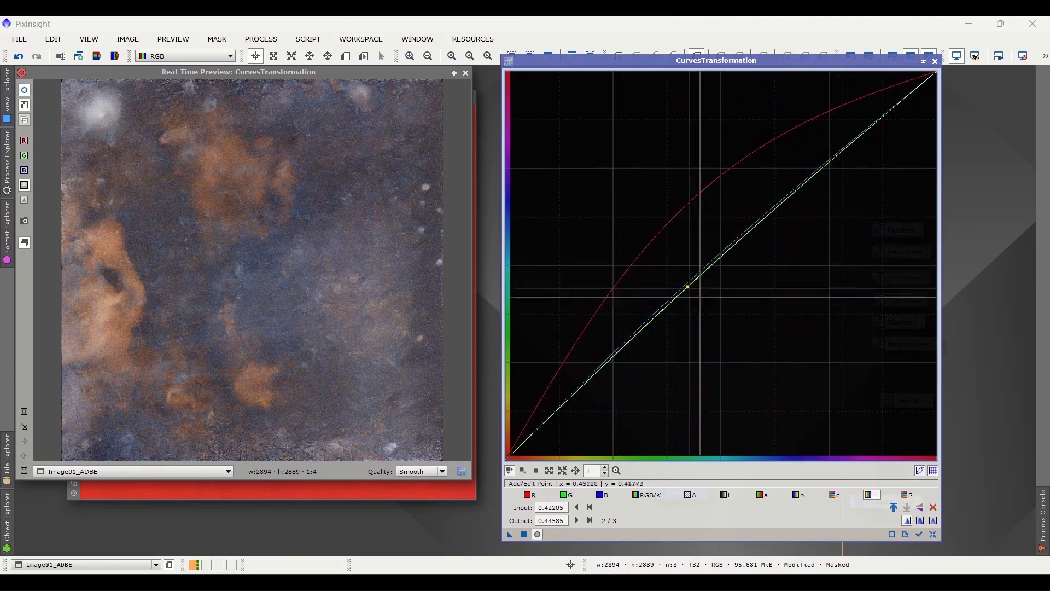
click(524, 535)
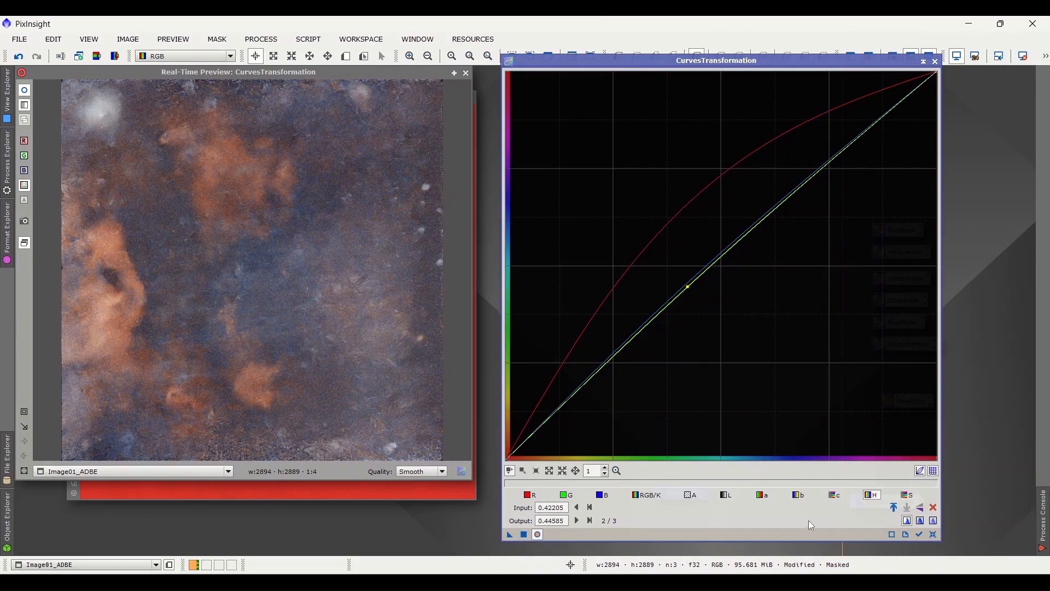
click(524, 535)
click(934, 534)
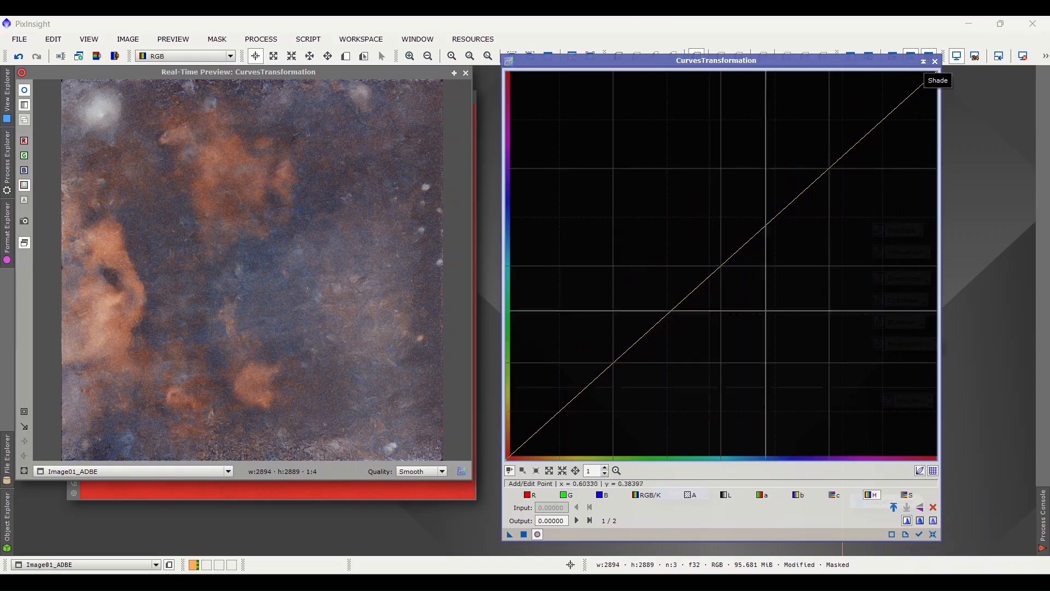
Step: Close the real-time preview, collapse CurvesTransformation, and remove the RedMask mask from Image01_ADBE
click(538, 534)
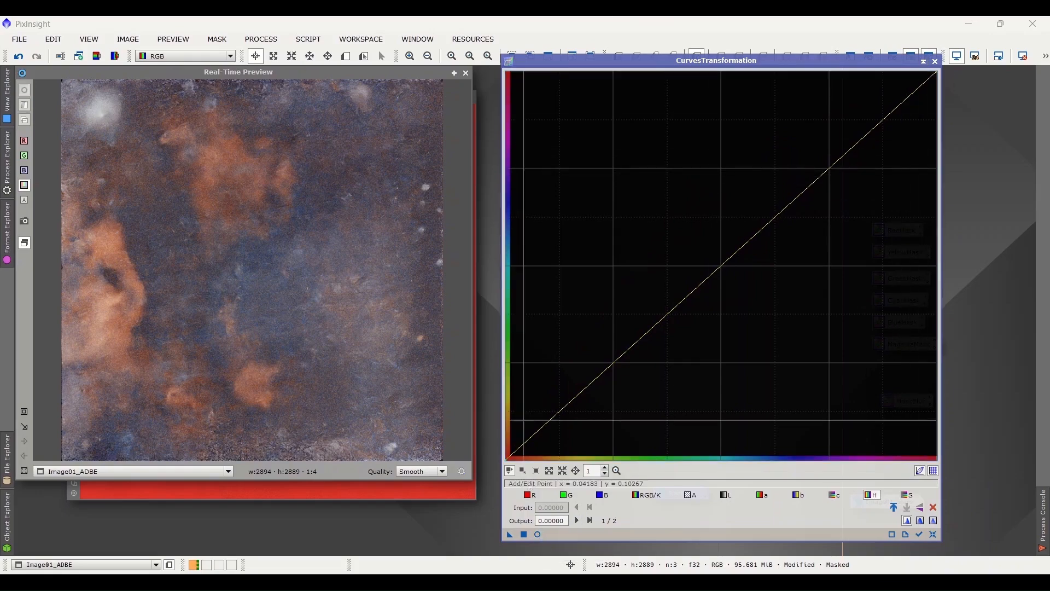
click(465, 74)
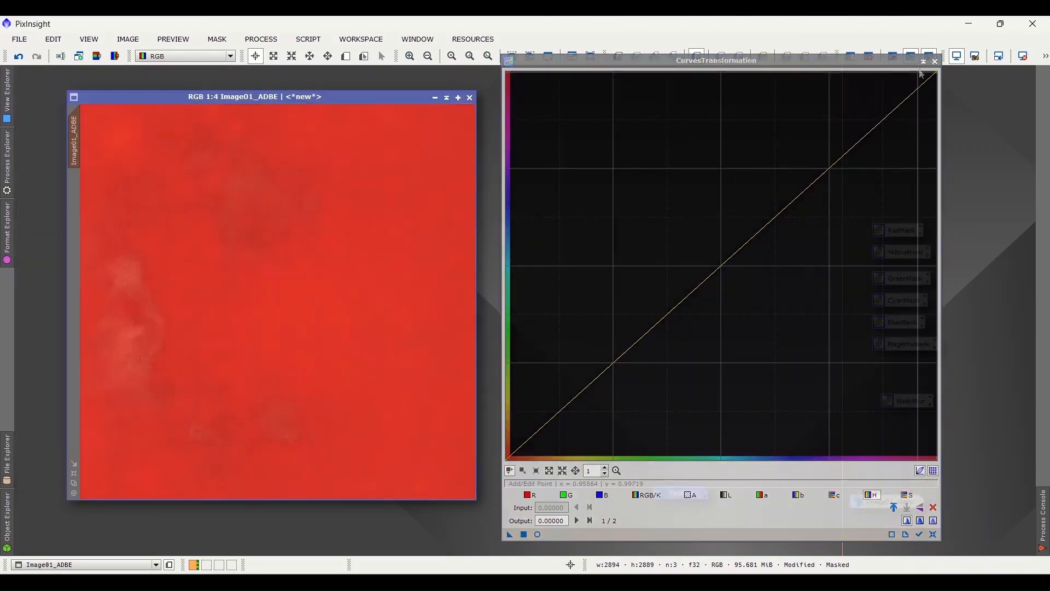
click(923, 61)
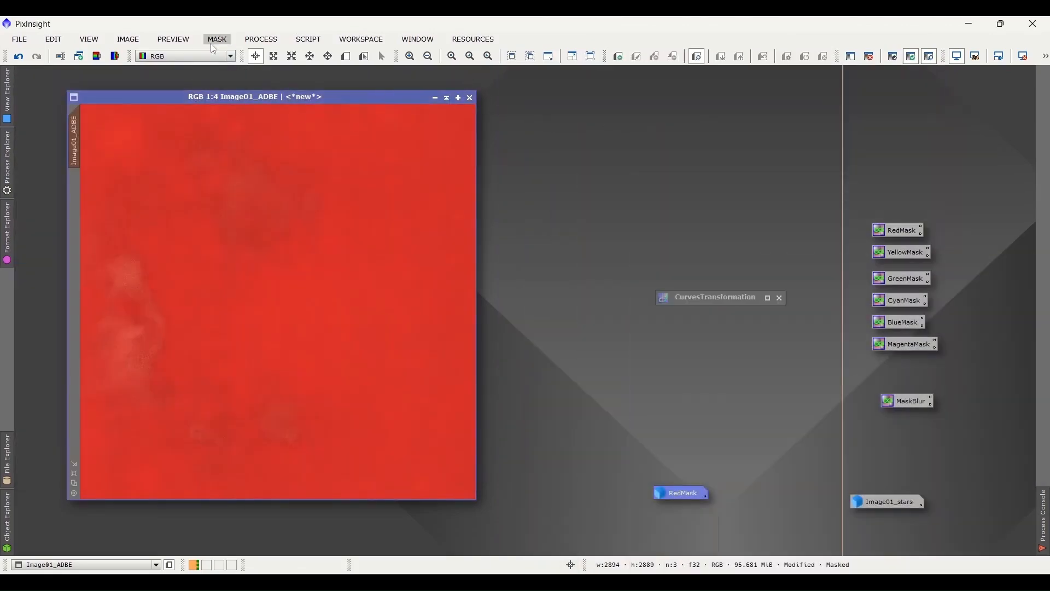
click(217, 39)
click(239, 74)
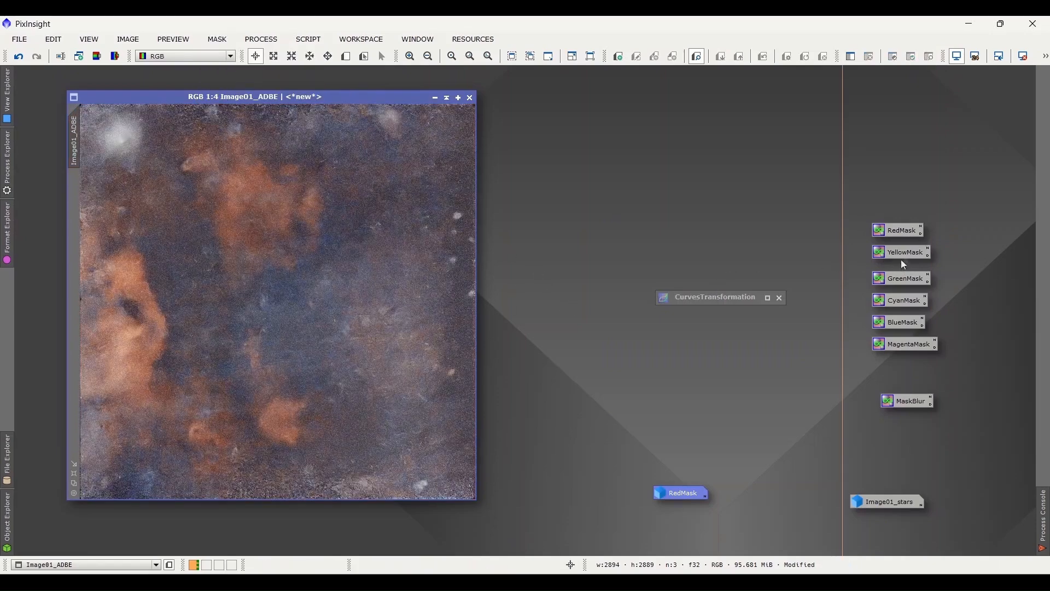
Step: Create a cyan color mask from Image01_ADBE with the CyanMask PixelMath icon, and close PixelMath
double_click(905, 304)
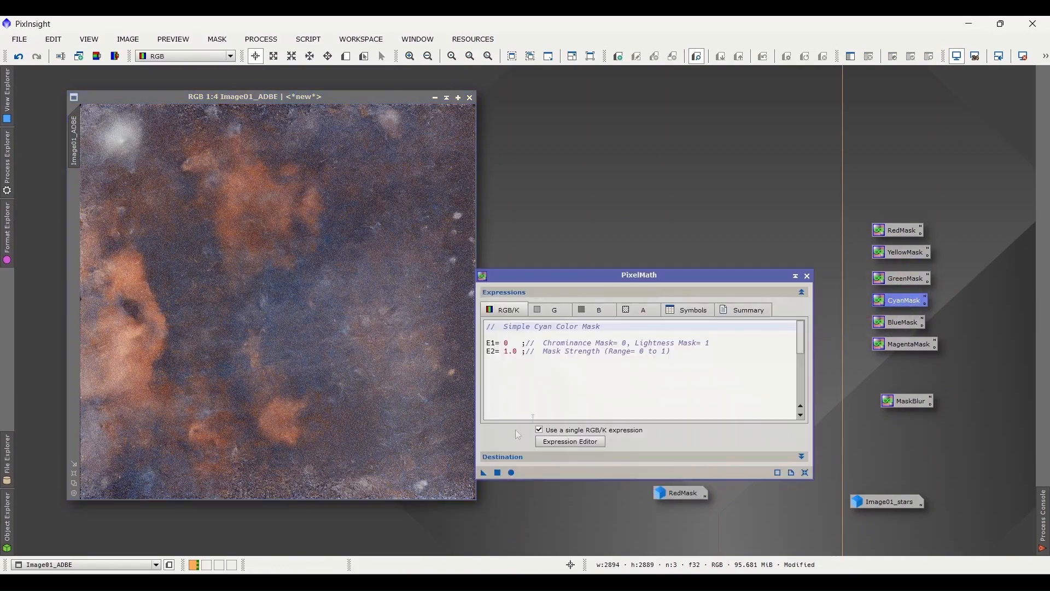
drag(484, 473, 351, 317)
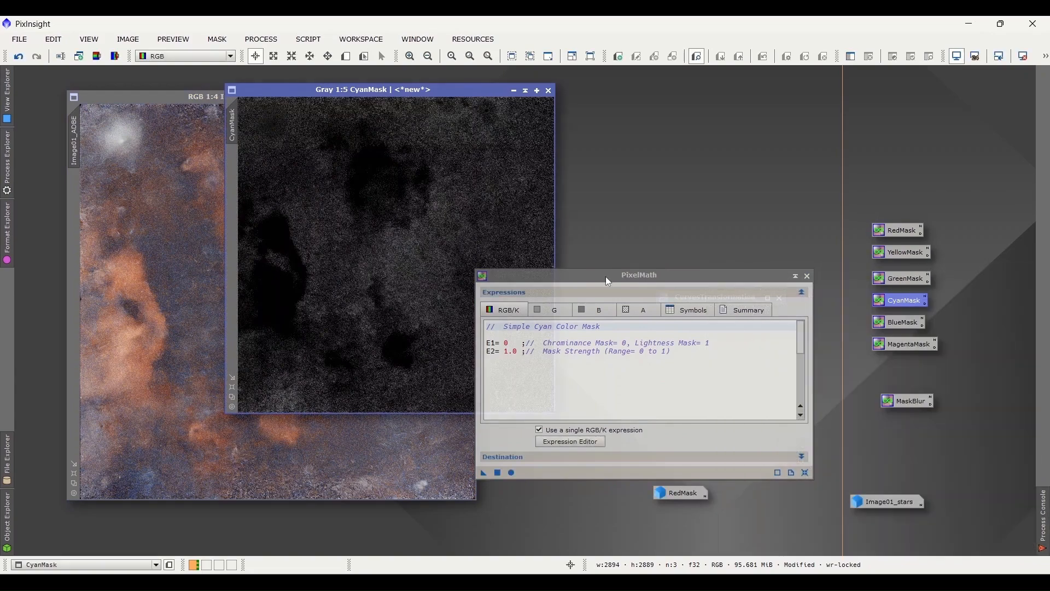
click(807, 275)
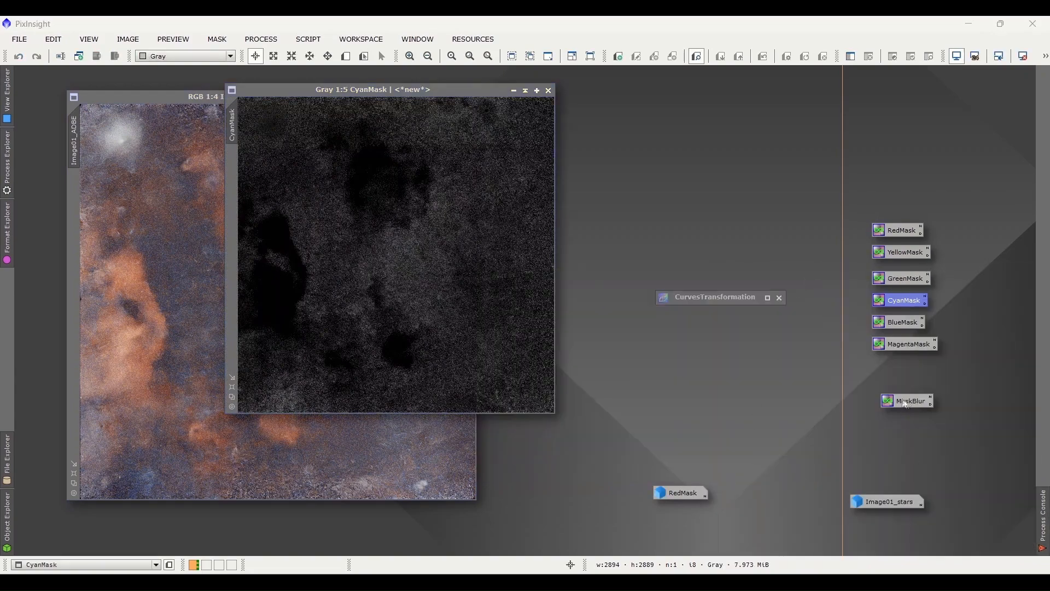
Step: Apply the MaskBlur PixelMath process with sigma 15 to the CyanMask image twice, and close it
double_click(905, 404)
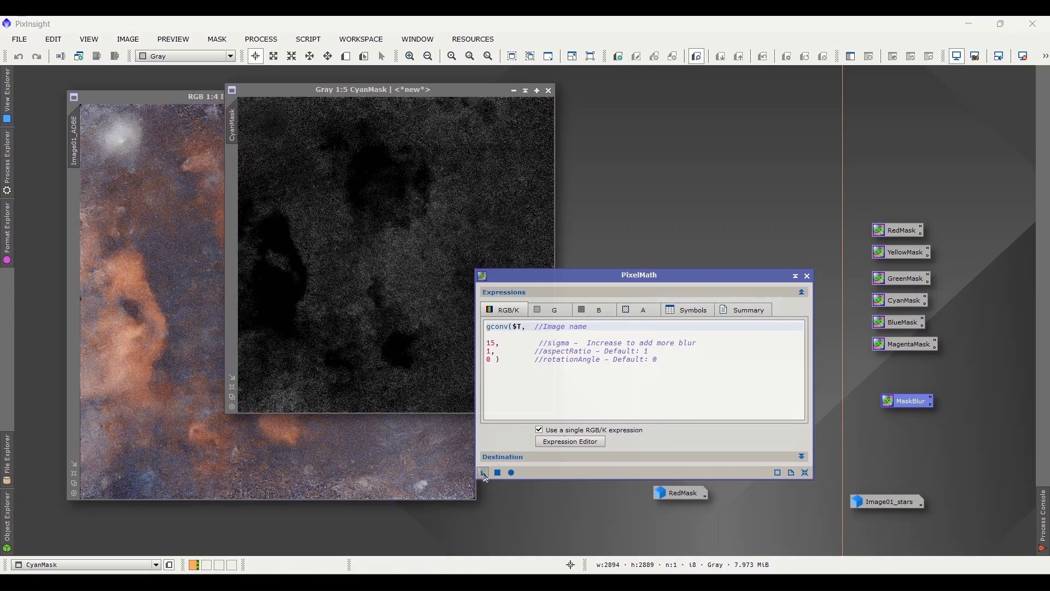
drag(484, 473, 410, 275)
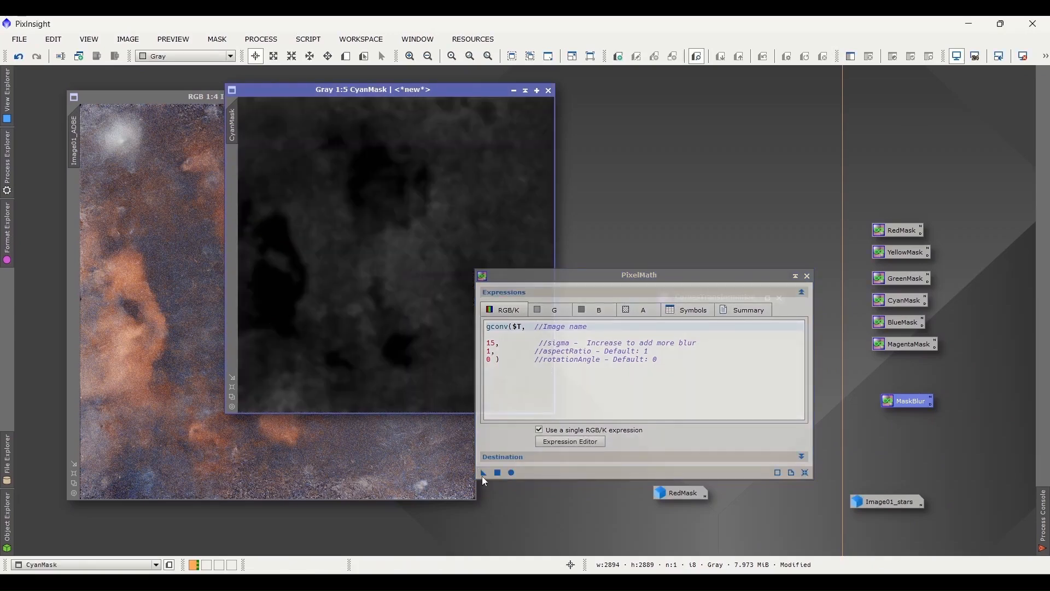
drag(484, 473, 410, 304)
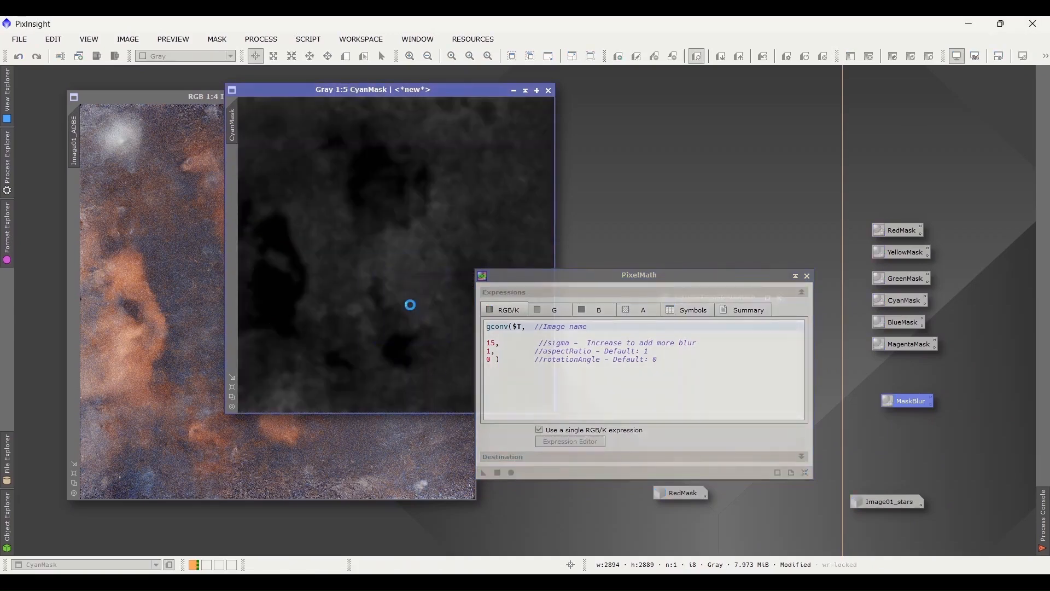
click(808, 276)
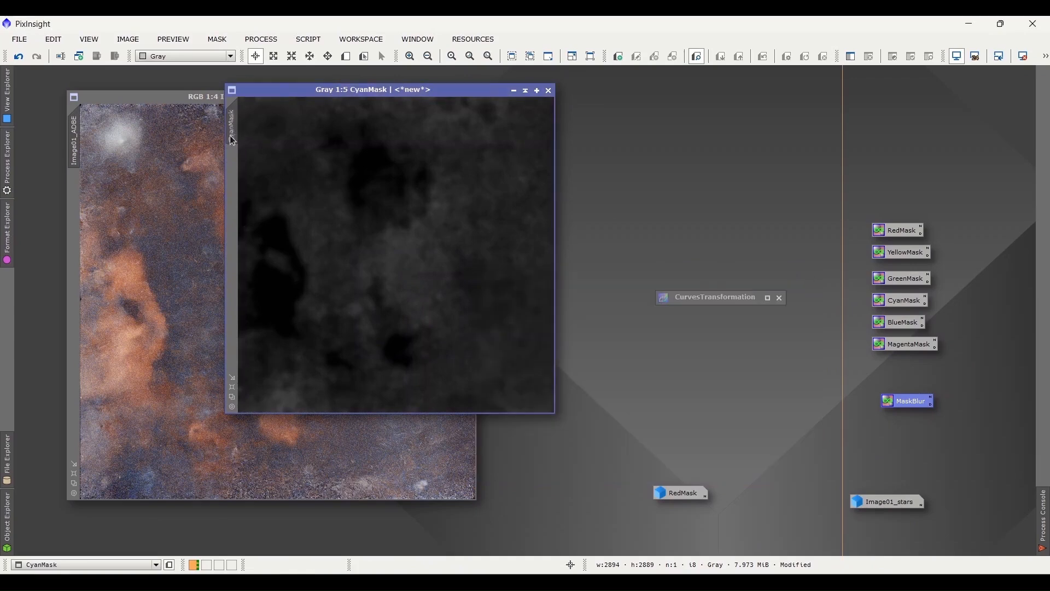
Step: Apply CyanMask as a mask on Image01_ADBE, minimize the mask image, and place its icon just above the RedMask image icon
drag(233, 140, 76, 203)
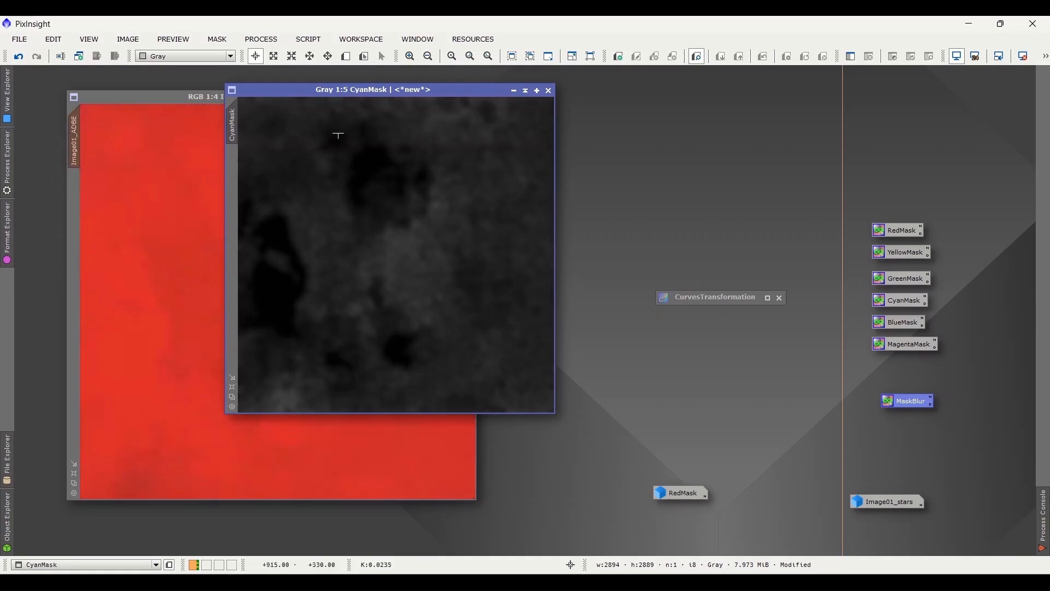
click(515, 91)
drag(422, 255, 687, 473)
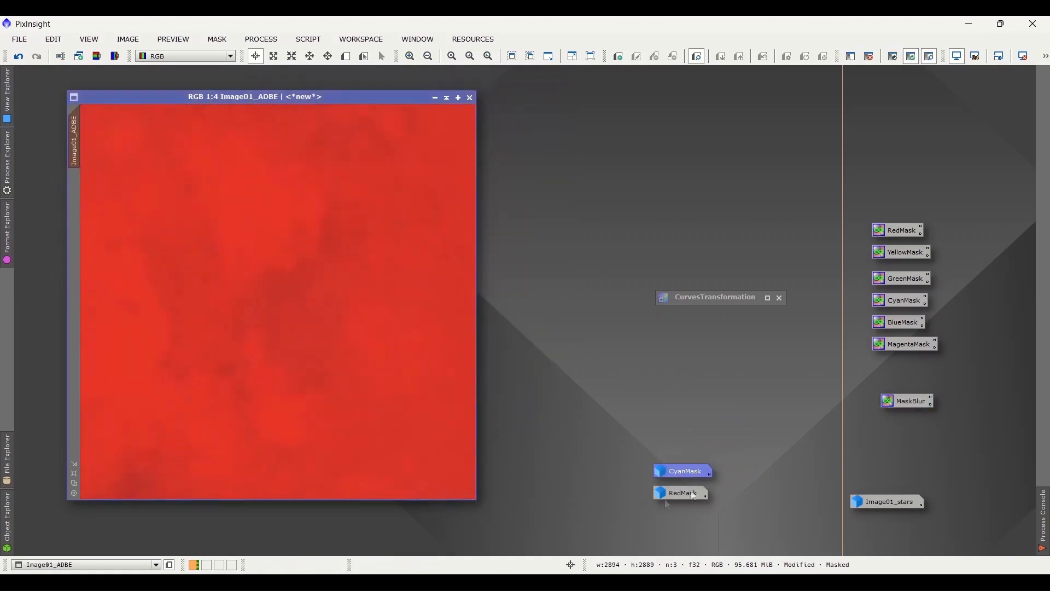
Step: Restore CurvesTransformation with a real-time preview of Image01_ADBE and raise the blue curve at about input 0.144 to output 0.489
double_click(716, 300)
click(538, 534)
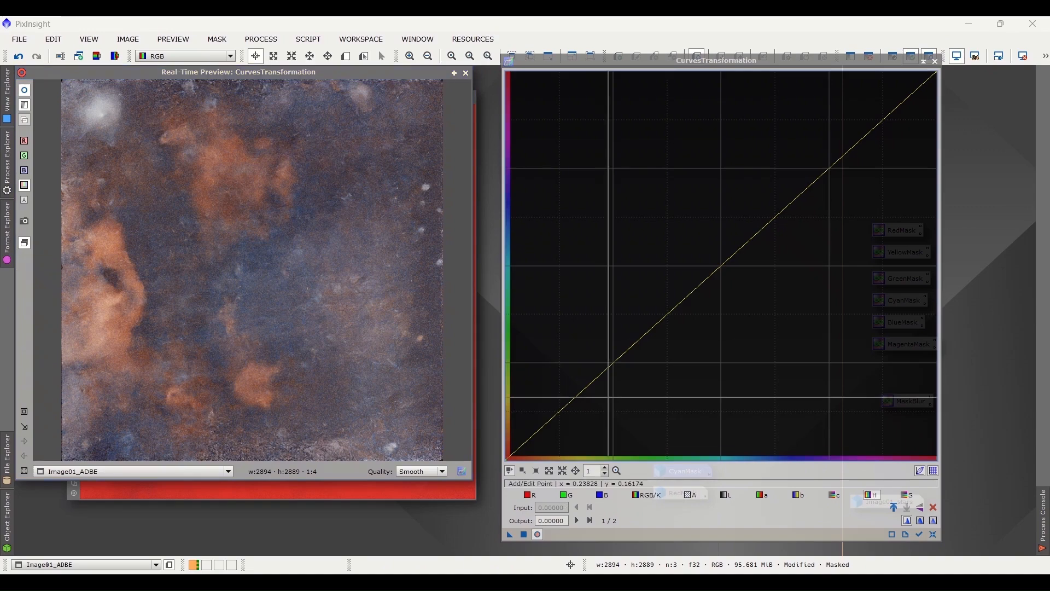
click(602, 495)
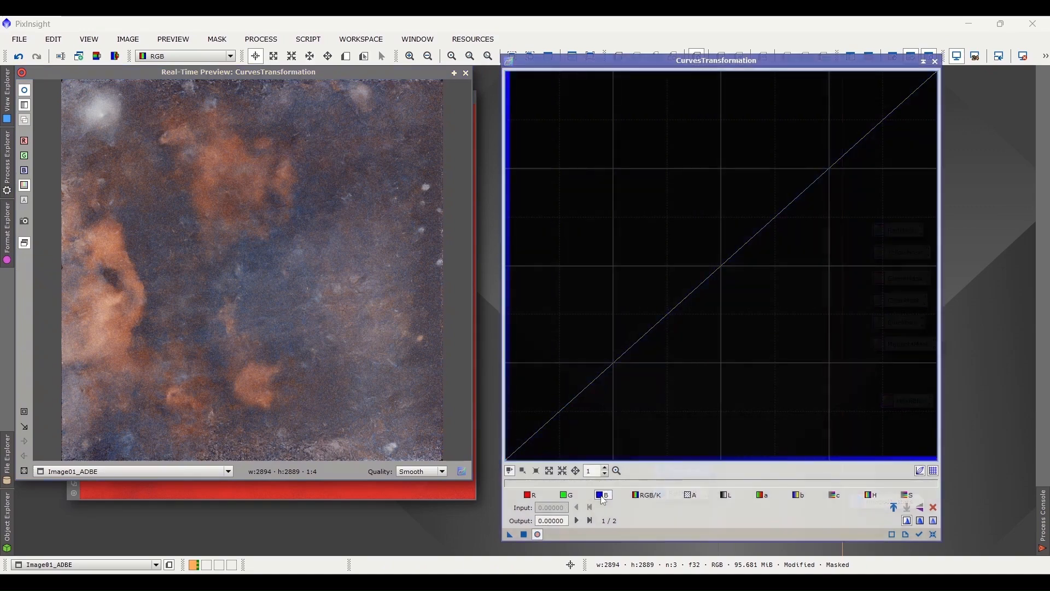
drag(656, 276, 568, 269)
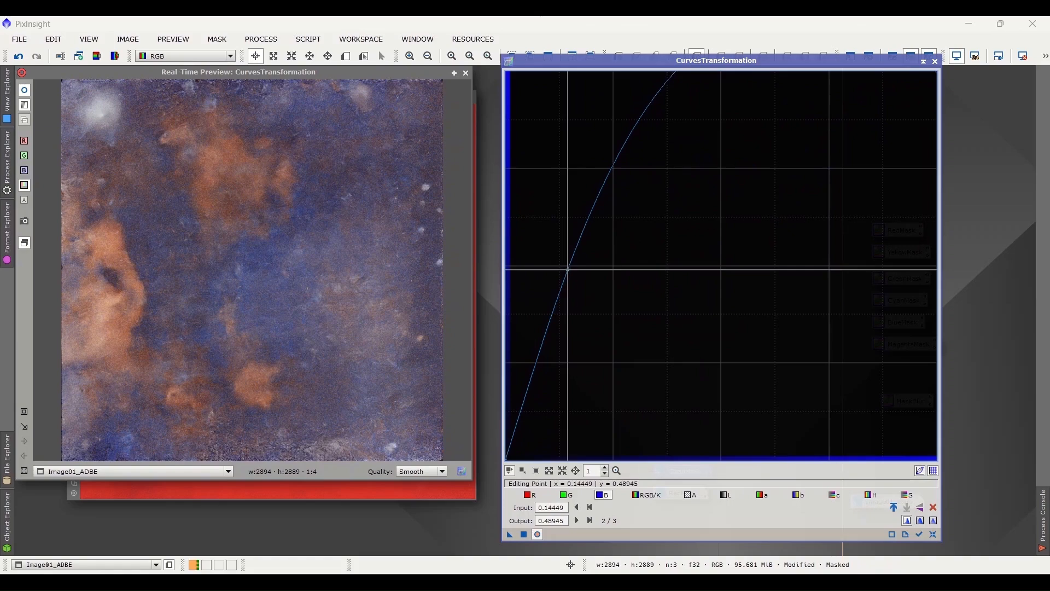
Step: Raise the green curve at about input 0.267 to output 0.653 and lower the c (chroma) curve at about input 0.303 to output 0.263
click(563, 495)
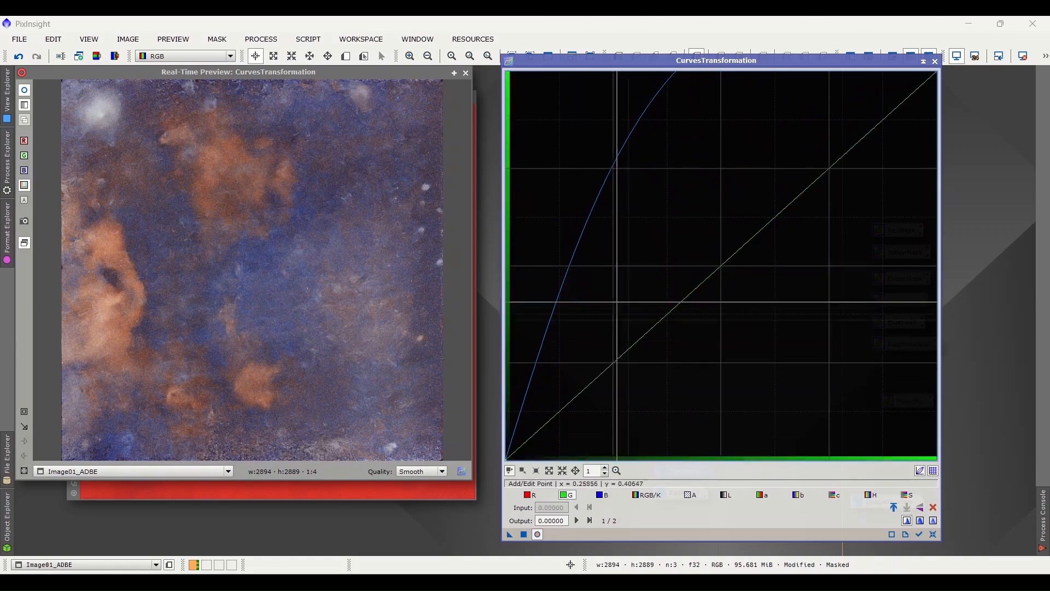
drag(703, 281, 621, 206)
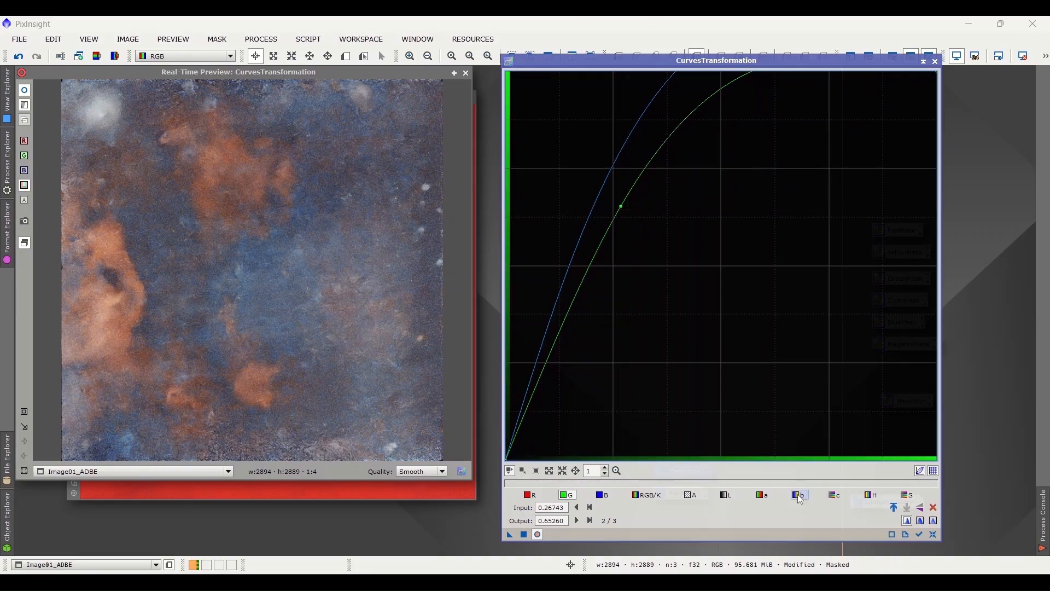
click(530, 494)
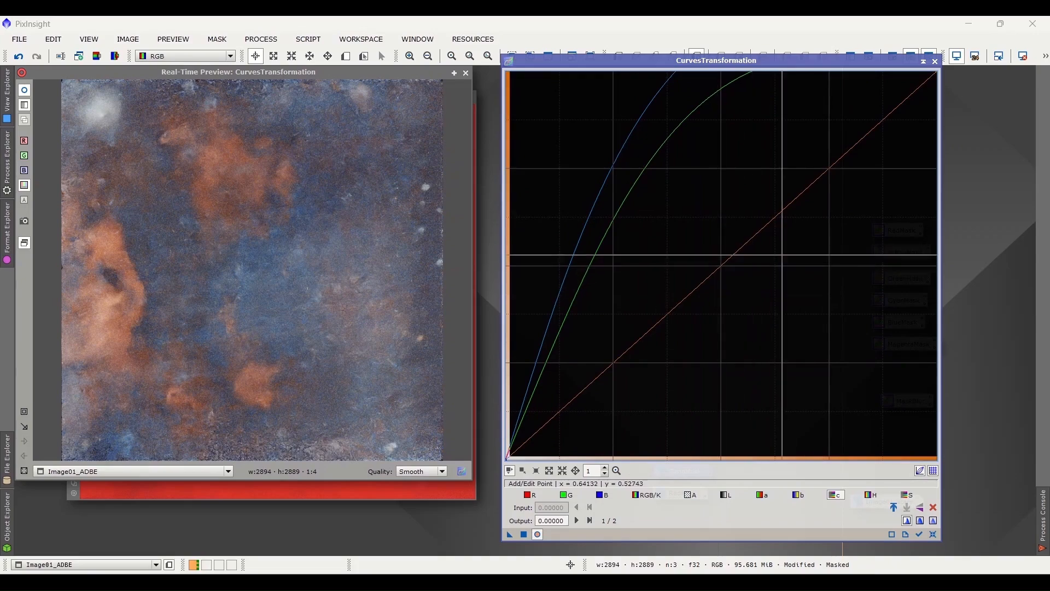
drag(698, 292, 636, 359)
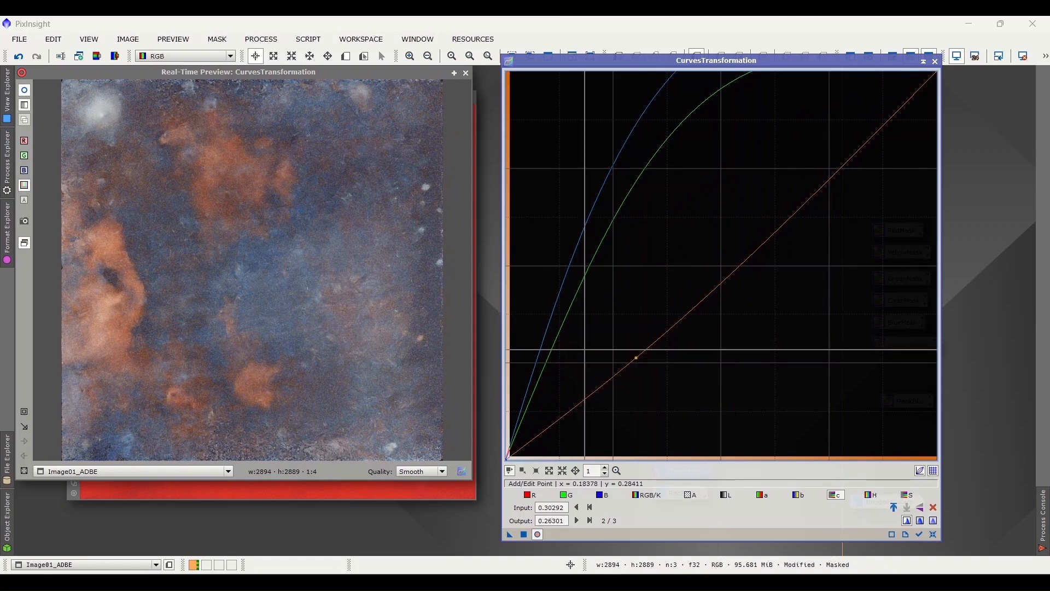
Step: Lower the hue curve at about input 0.426 to output 0.356, apply the curves to Image01_ADBE, and reset CurvesTransformation with its preview off
click(871, 496)
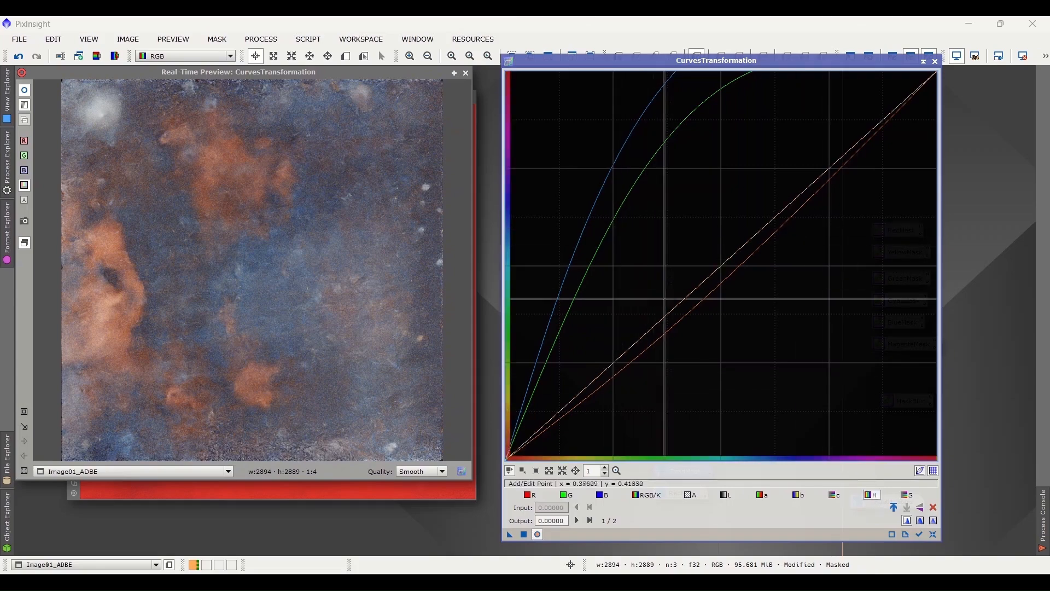
drag(672, 307, 689, 321)
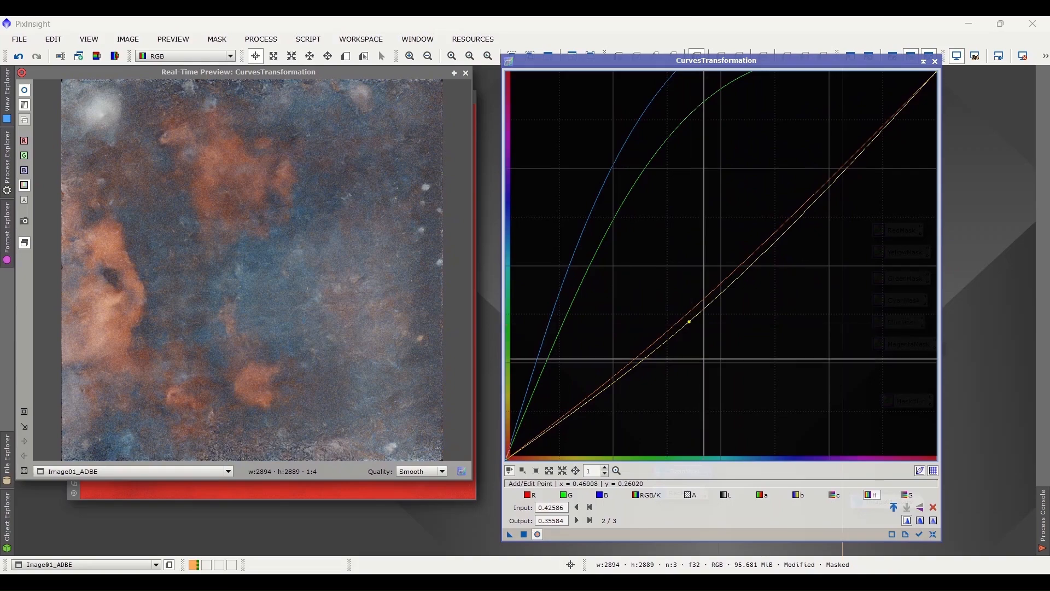
click(524, 535)
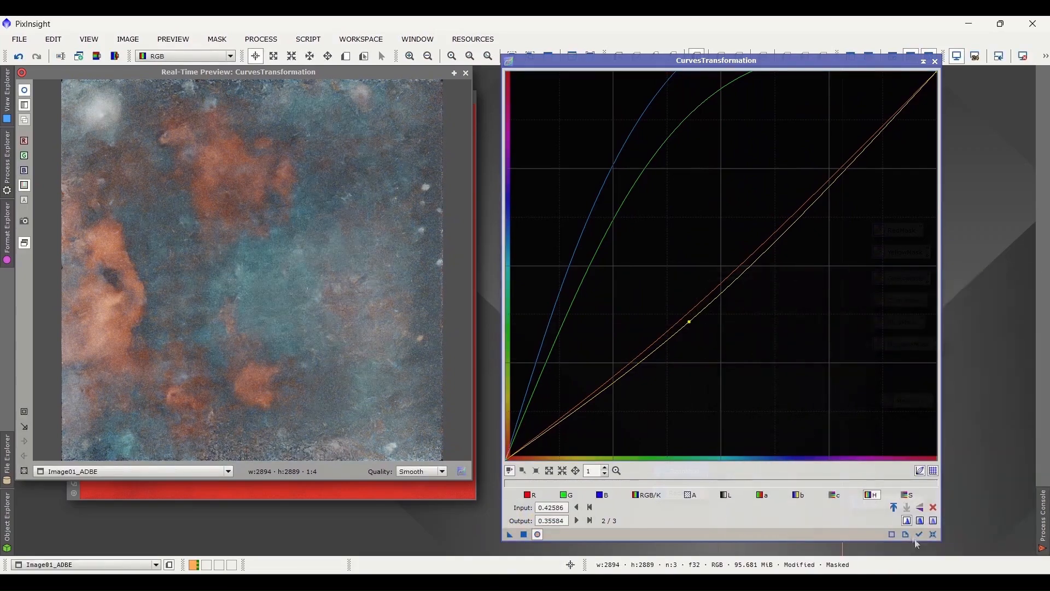
click(538, 535)
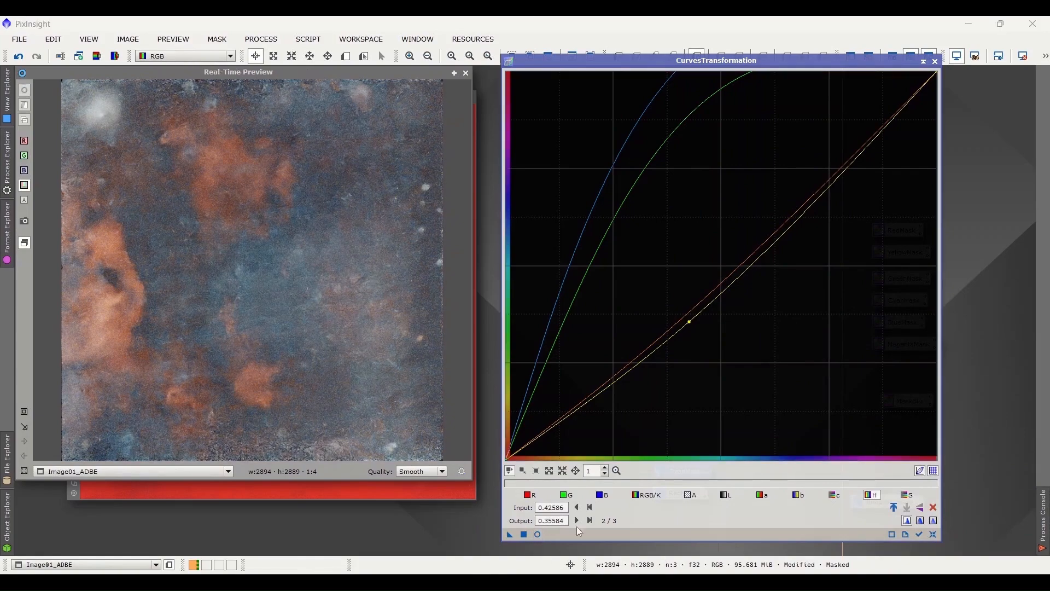
click(933, 534)
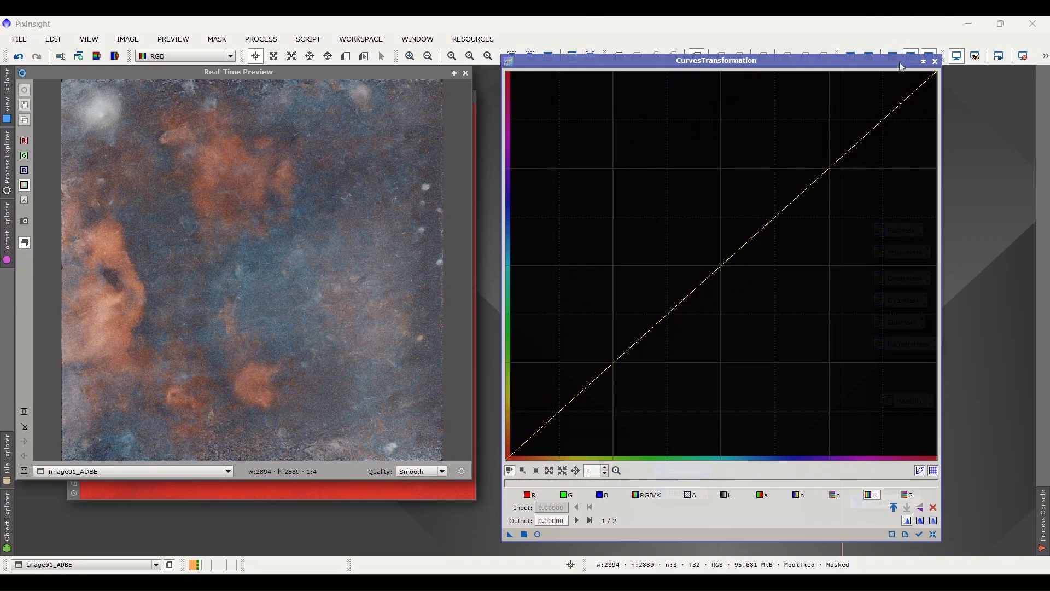
Step: Collapse CurvesTransformation, close the preview window, and remove the CyanMask mask from Image01_ADBE
click(925, 62)
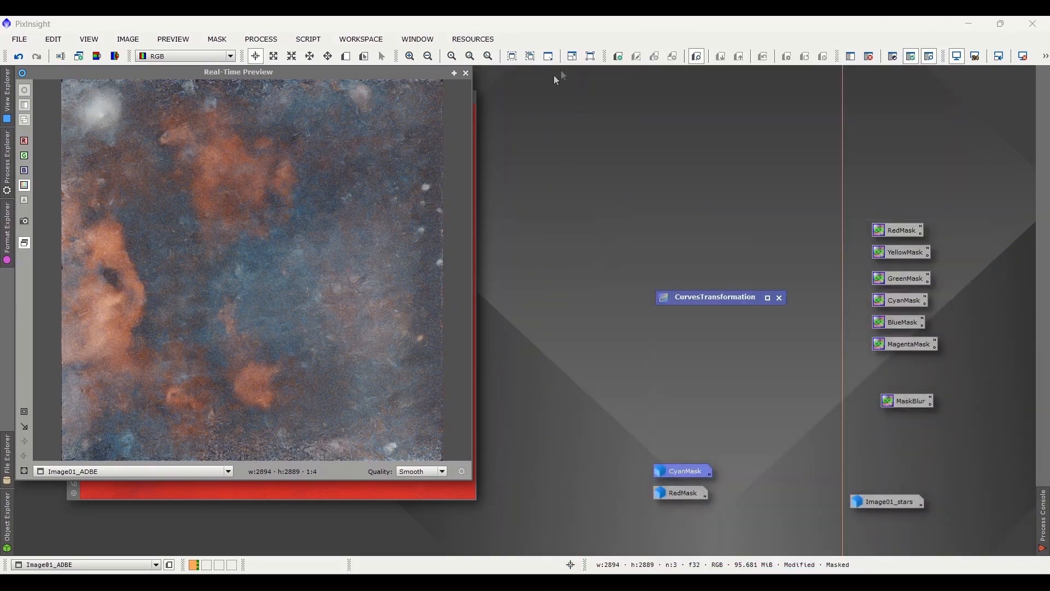
click(467, 73)
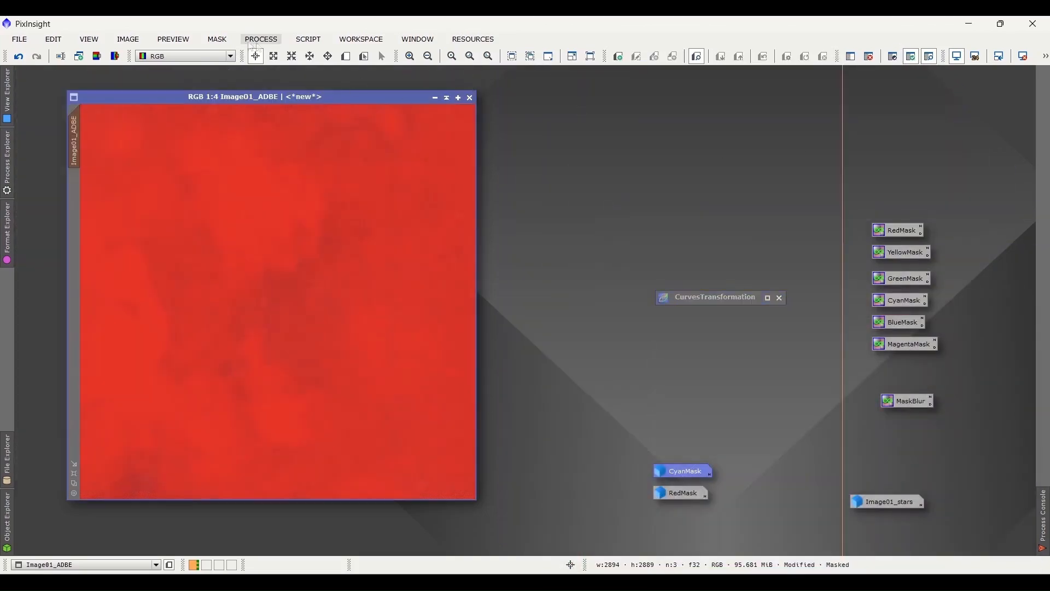
click(217, 40)
click(231, 73)
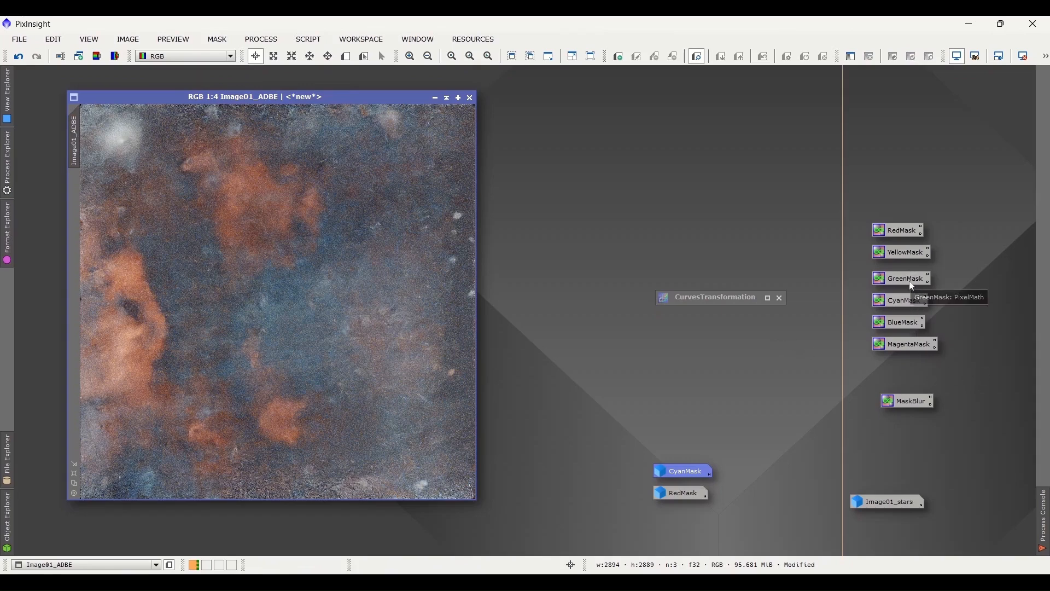
Step: Generate a blue color mask from Image01_ADBE with the BlueMask PixelMath process, using chrominance mode 0 and strength 1.0
double_click(903, 324)
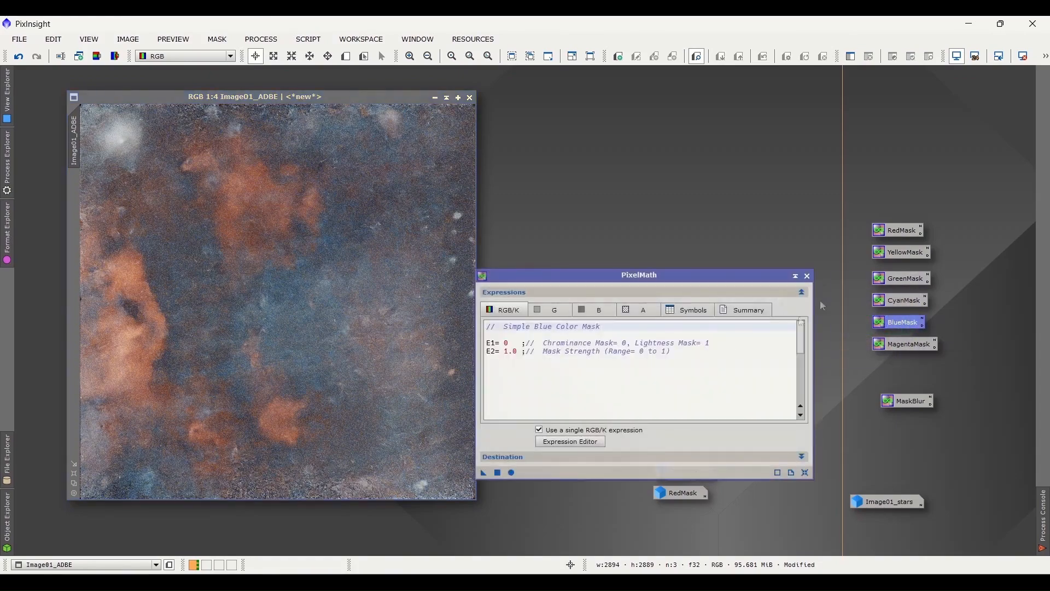
drag(682, 279, 750, 235)
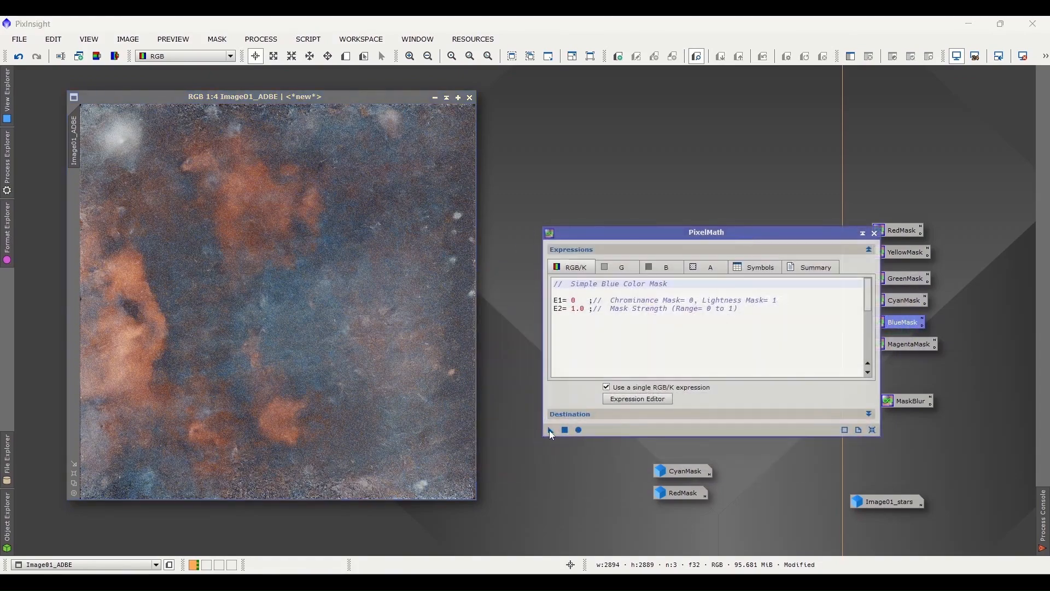
drag(552, 435, 392, 331)
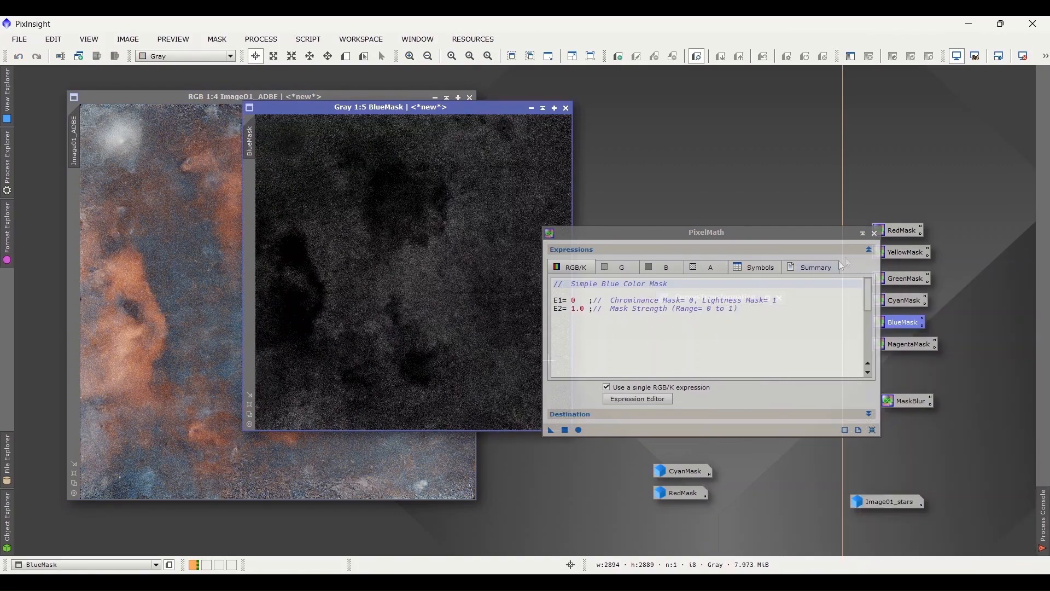
click(875, 234)
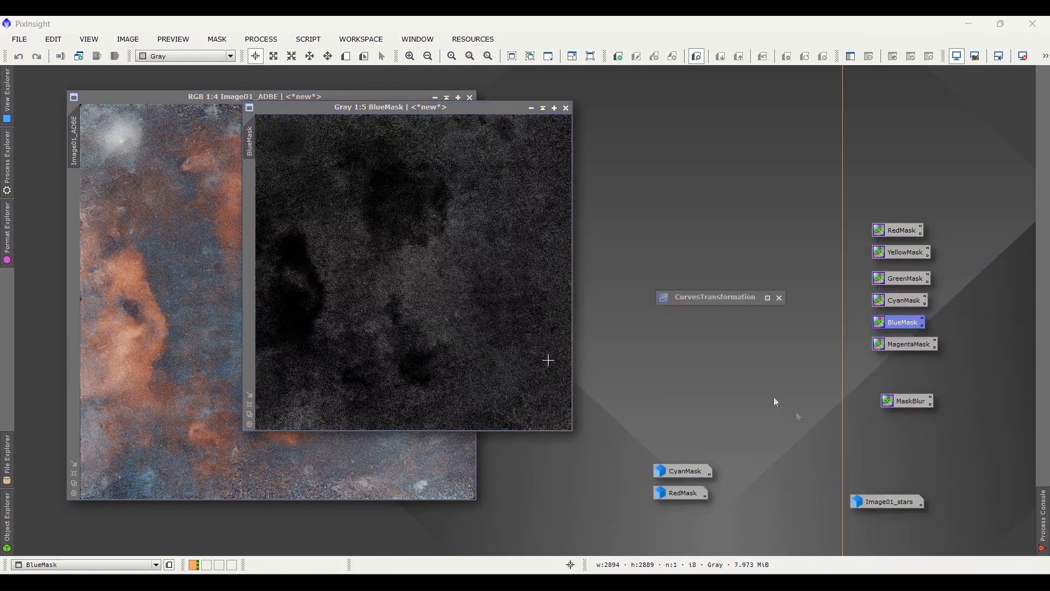
Step: Blur the BlueMask image twice with the MaskBlur PixelMath expression at sigma 15, and close PixelMath
double_click(911, 402)
drag(552, 432, 469, 333)
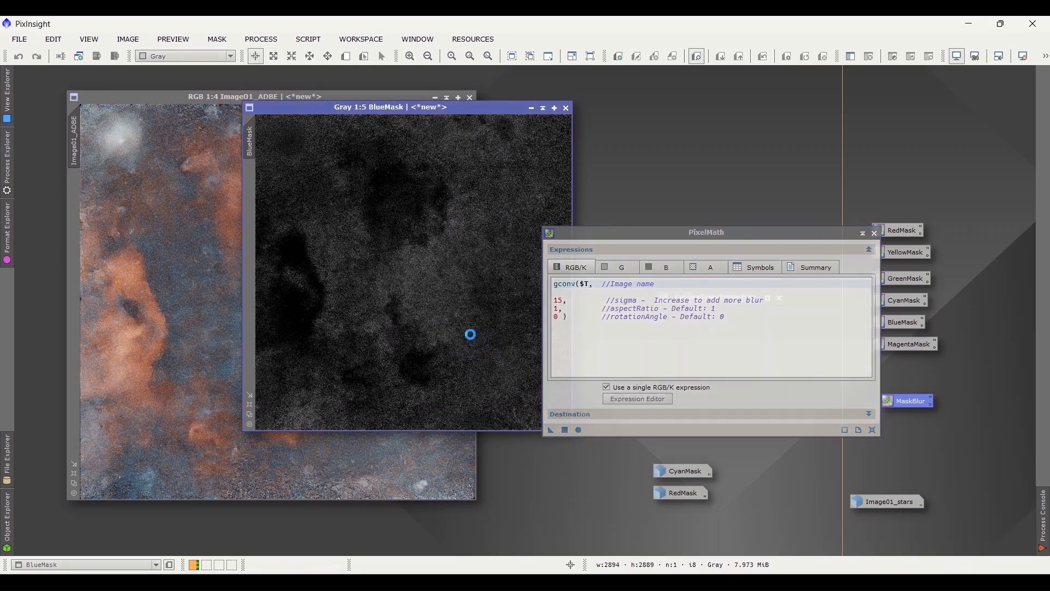
drag(550, 431, 490, 352)
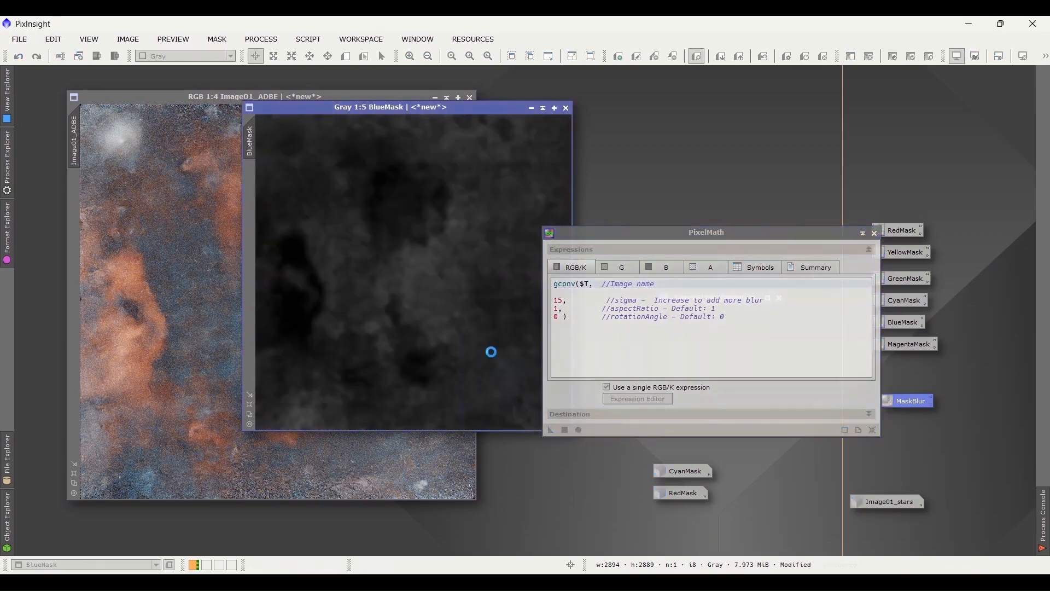
click(876, 234)
Step: Apply BlueMask as a mask to Image01_ADBE, then iconize it and place its icon above CyanMask
drag(250, 141, 73, 218)
click(531, 108)
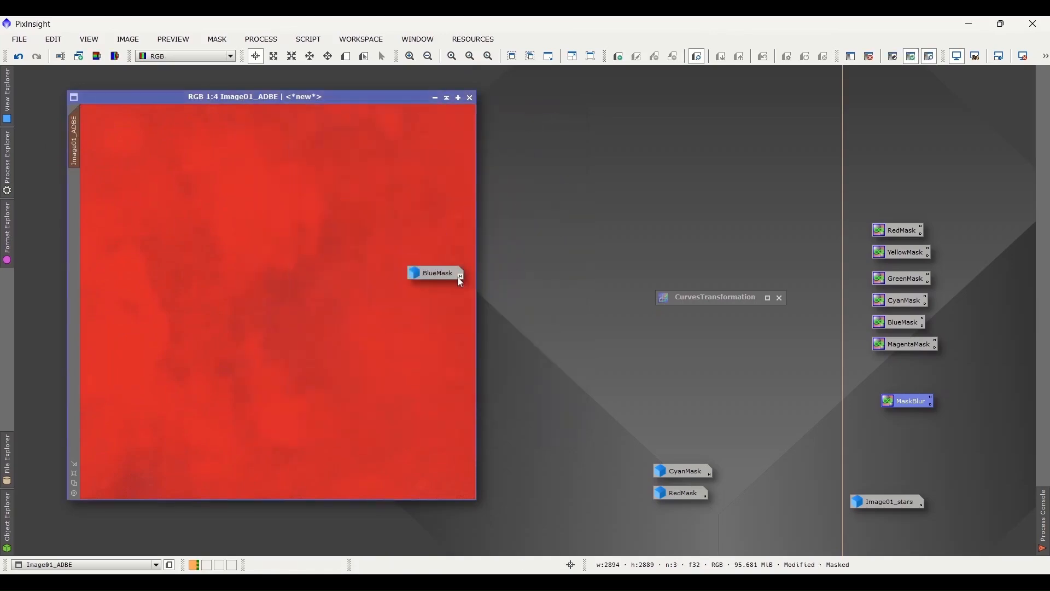
drag(460, 281, 470, 300)
drag(689, 448, 689, 447)
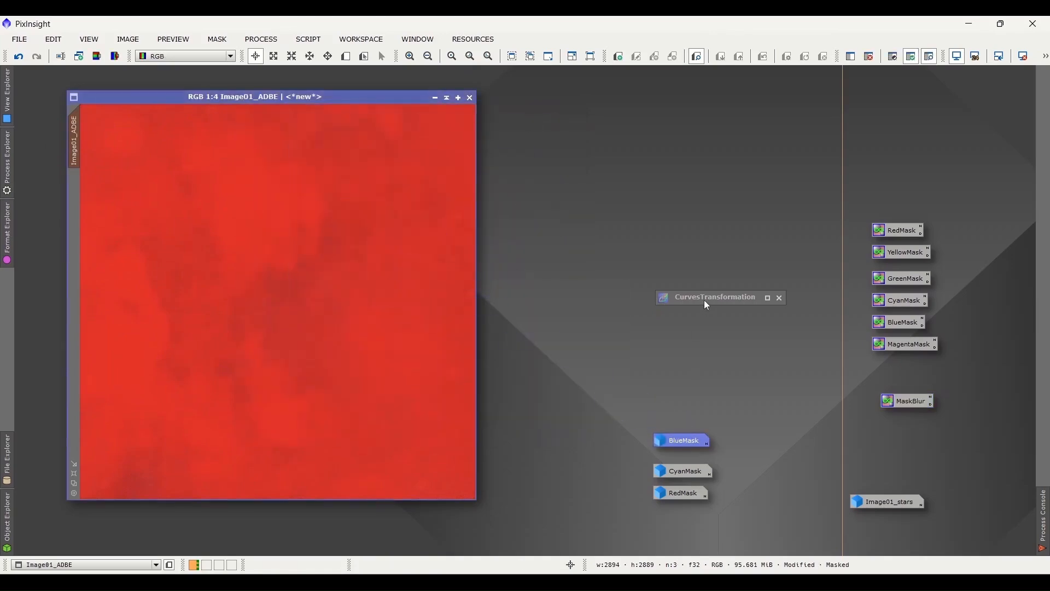
Step: Restore CurvesTransformation with a real-time preview and try raising the blue curve at about input 0.375 to output 0.768
double_click(704, 300)
click(537, 534)
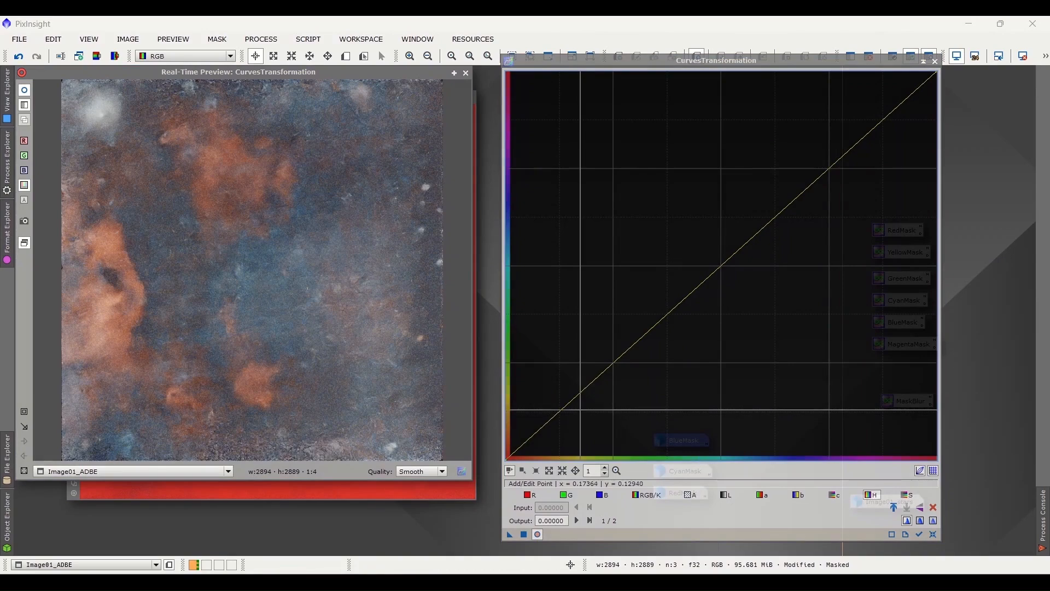
click(601, 495)
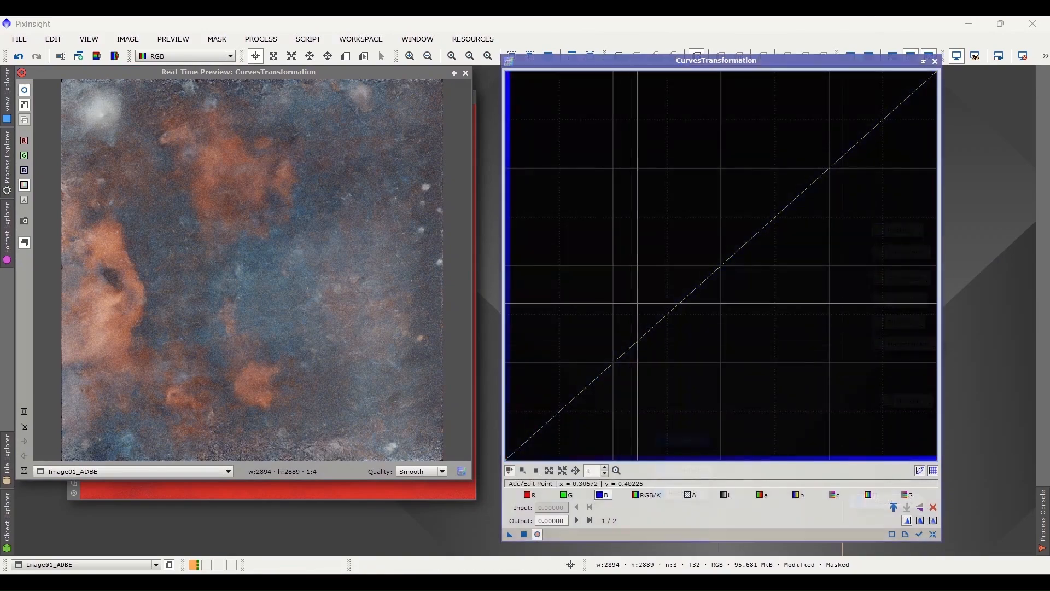
drag(632, 345, 667, 162)
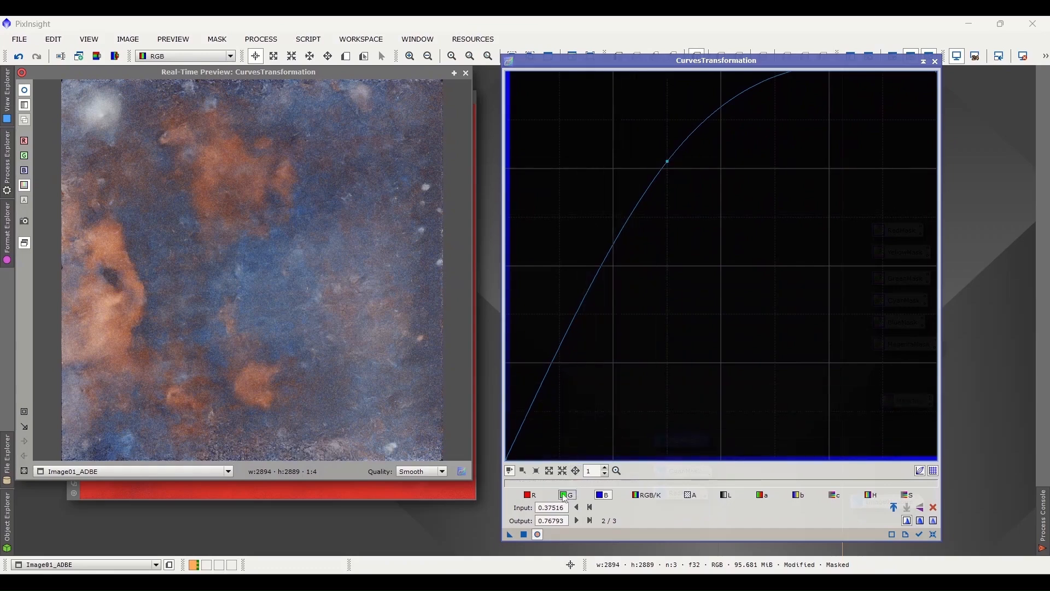
Step: Try lowering the green curve at about input 0.343 to output 0.250 and raising the hue curve at about input 0.288 to output 0.353
click(566, 495)
drag(603, 322, 655, 362)
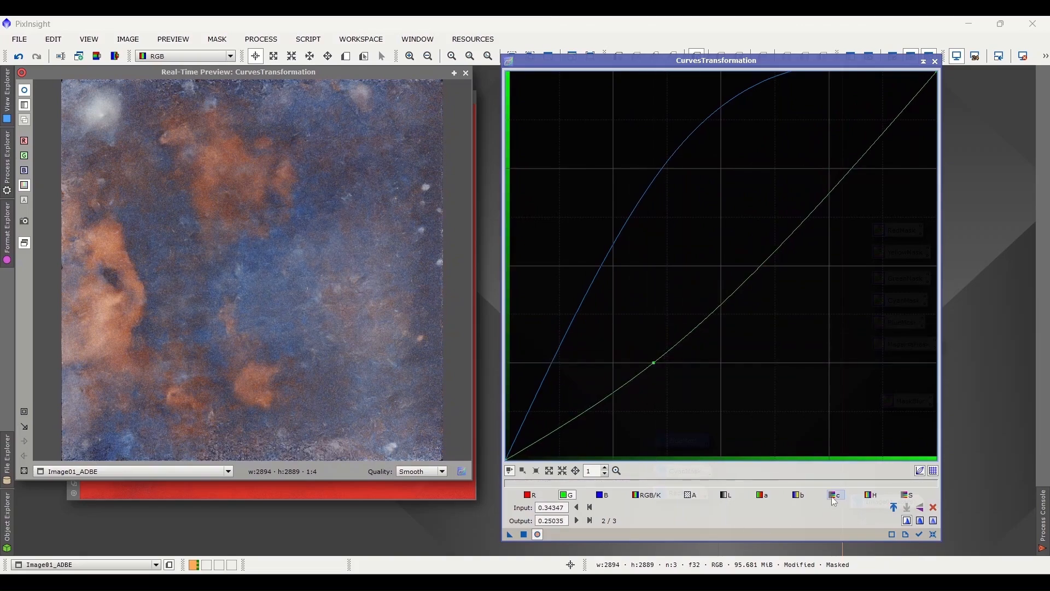
click(873, 496)
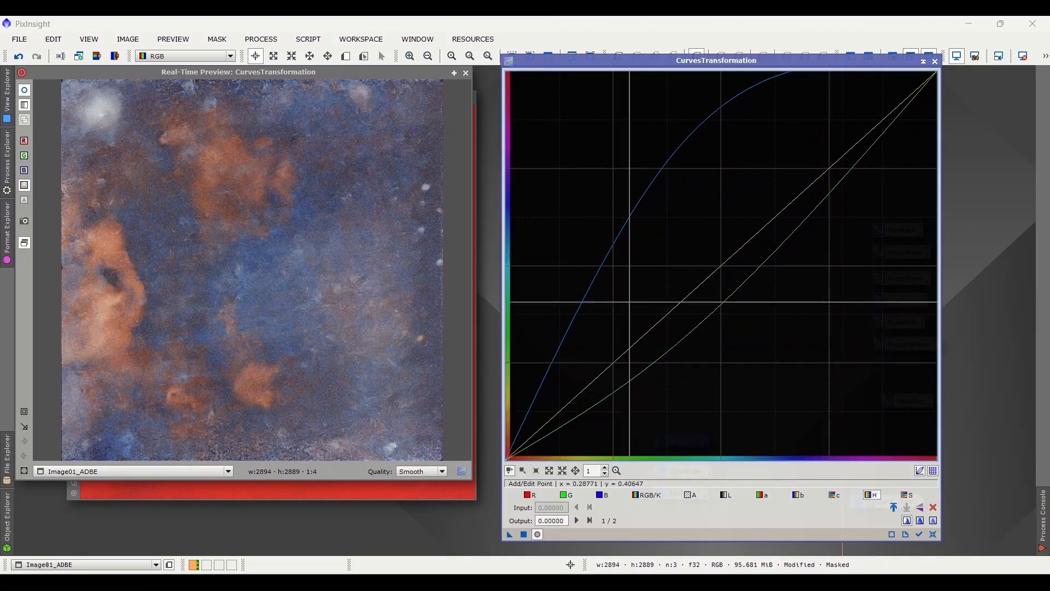
drag(675, 314, 610, 306)
drag(622, 314, 630, 323)
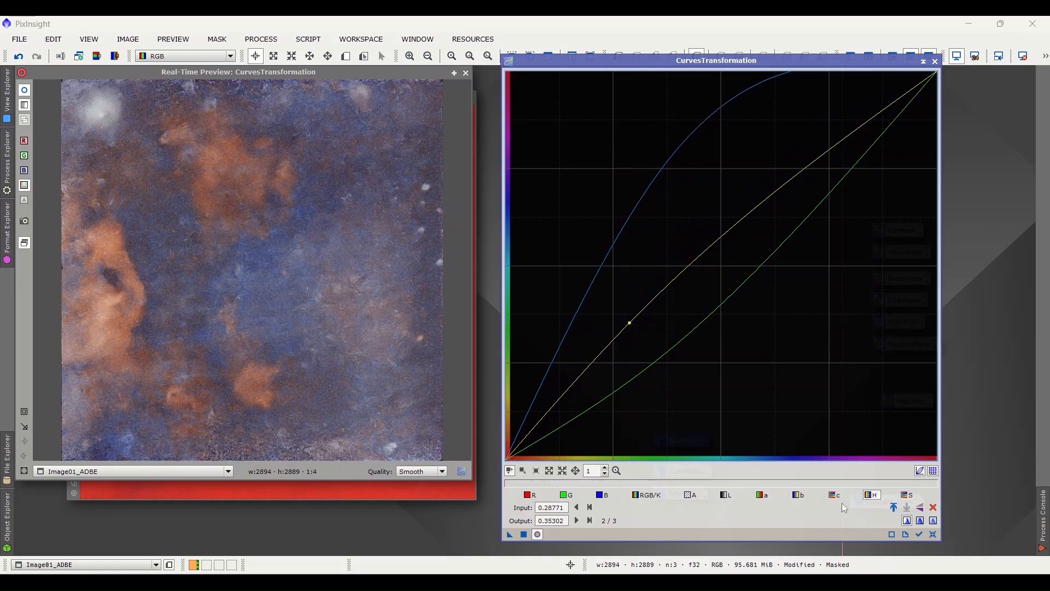
Step: Reset the hue, green and blue curves in CurvesTransformation to straight lines
click(934, 508)
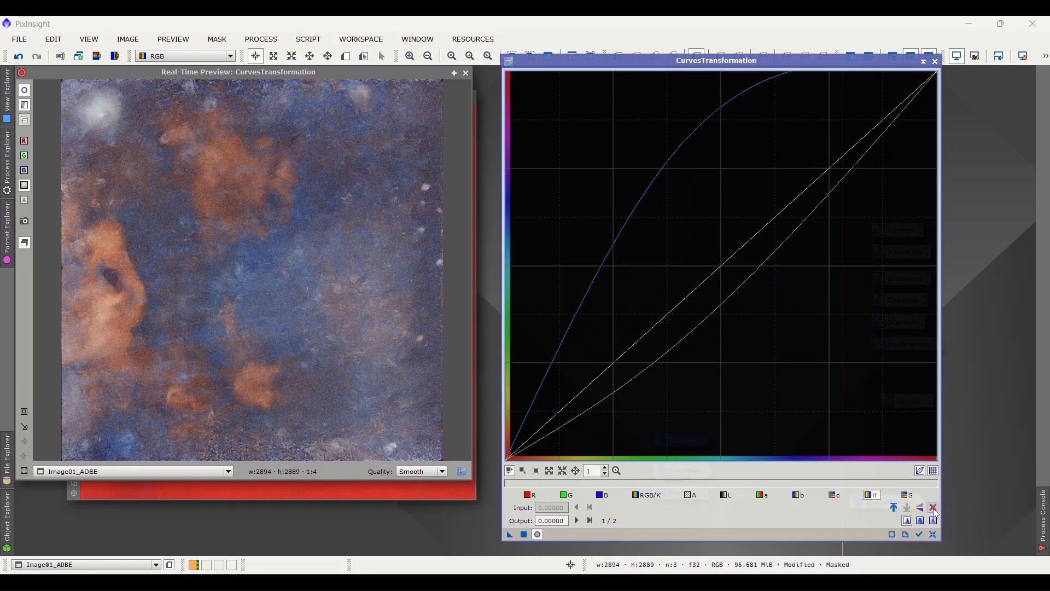
click(563, 495)
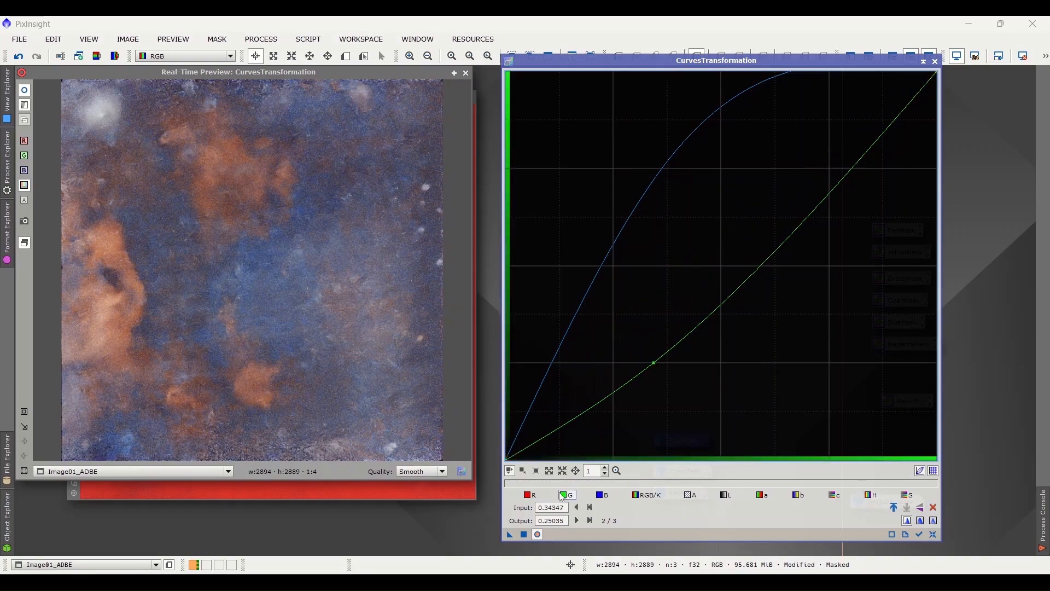
click(934, 508)
click(603, 495)
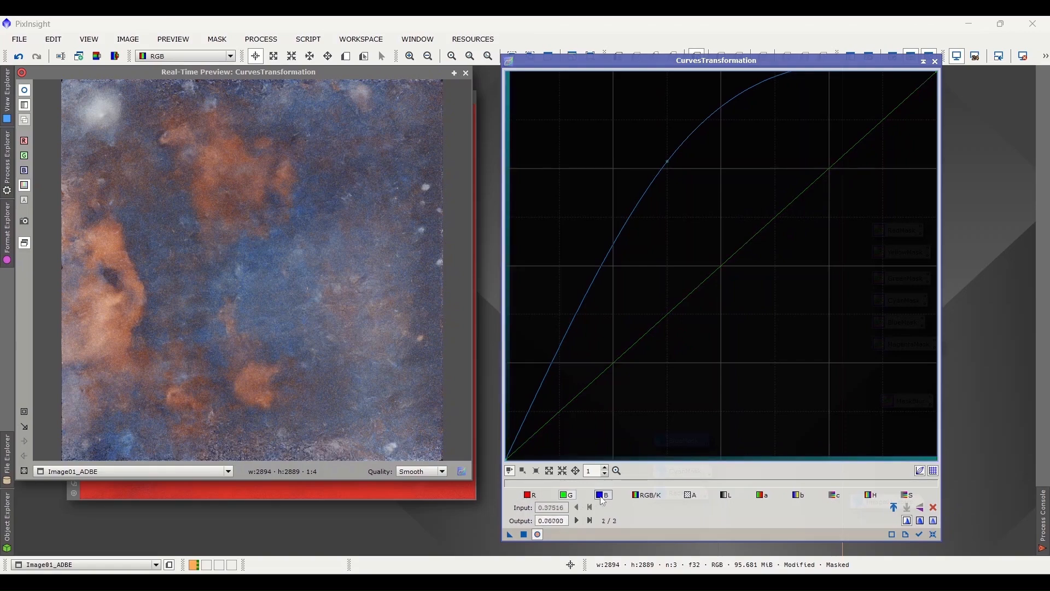
click(934, 508)
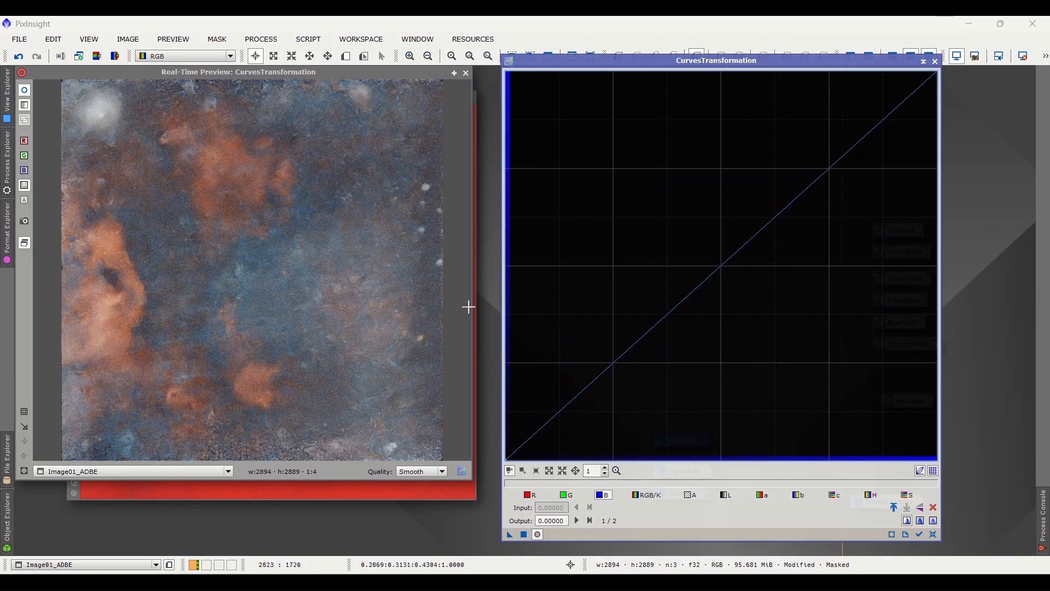
Step: Close the real-time preview, collapse CurvesTransformation, and remove the BlueMask mask from Image01_ADBE
click(538, 534)
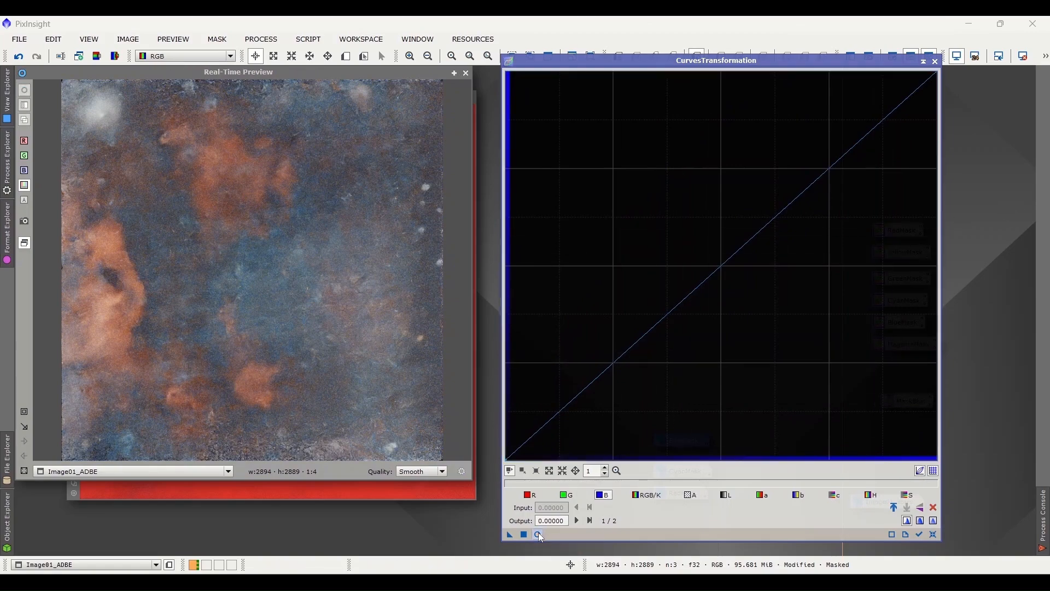
click(466, 73)
click(923, 61)
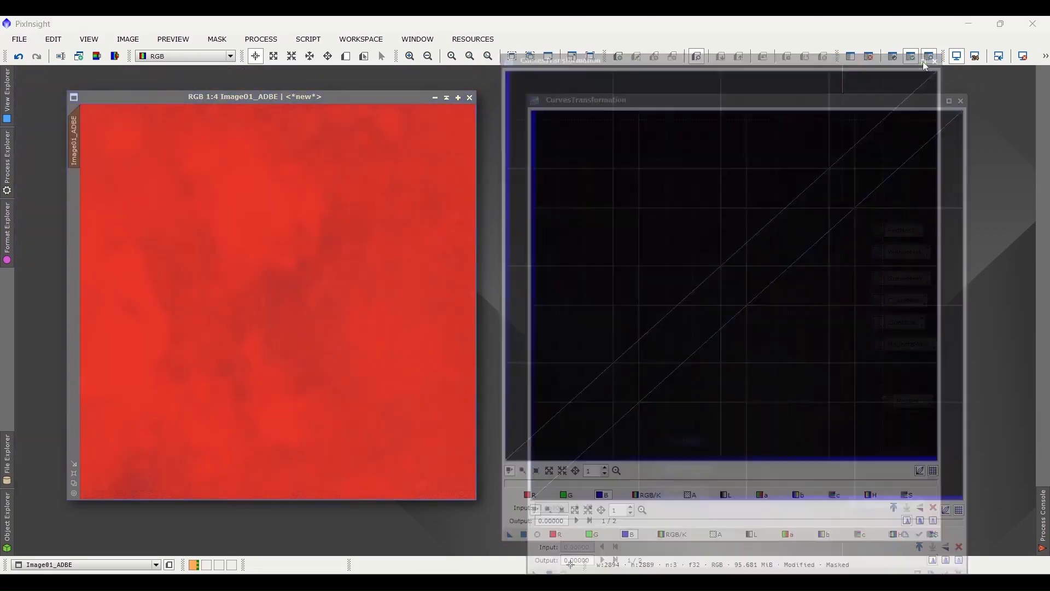
click(217, 40)
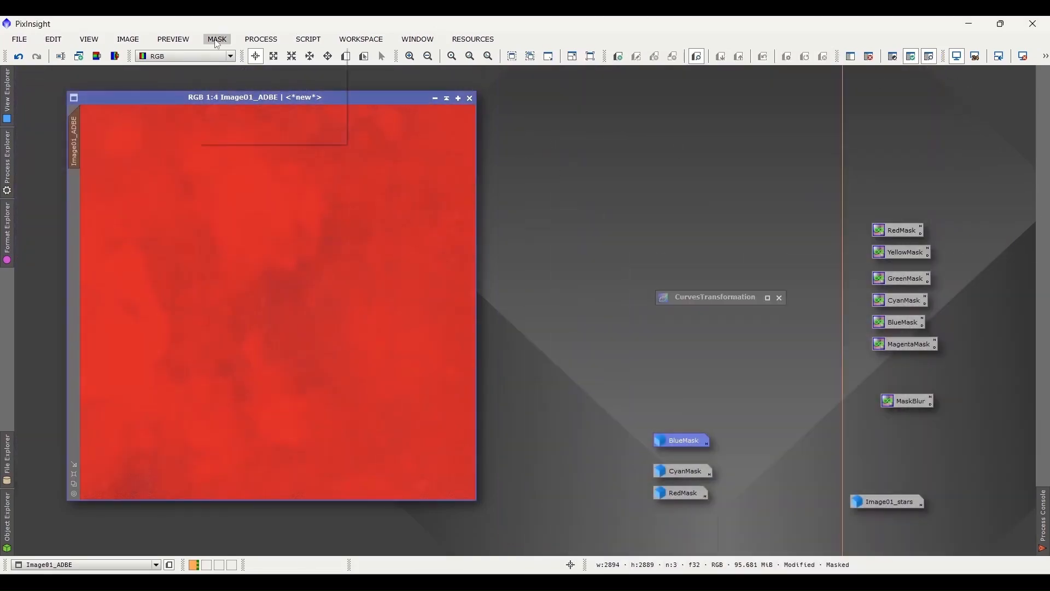
click(238, 73)
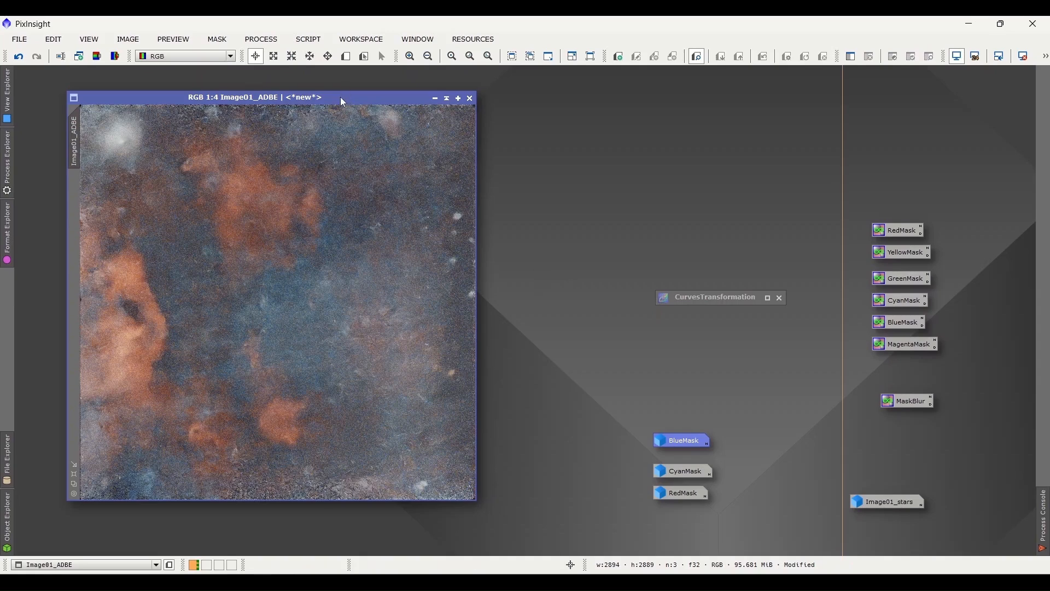
Step: Apply NoiseXTerminator to Image01_ADBE with denoise 0.62 and 4 iterations, and inspect the denoised nebula up close
click(262, 42)
mouse_move(339, 28)
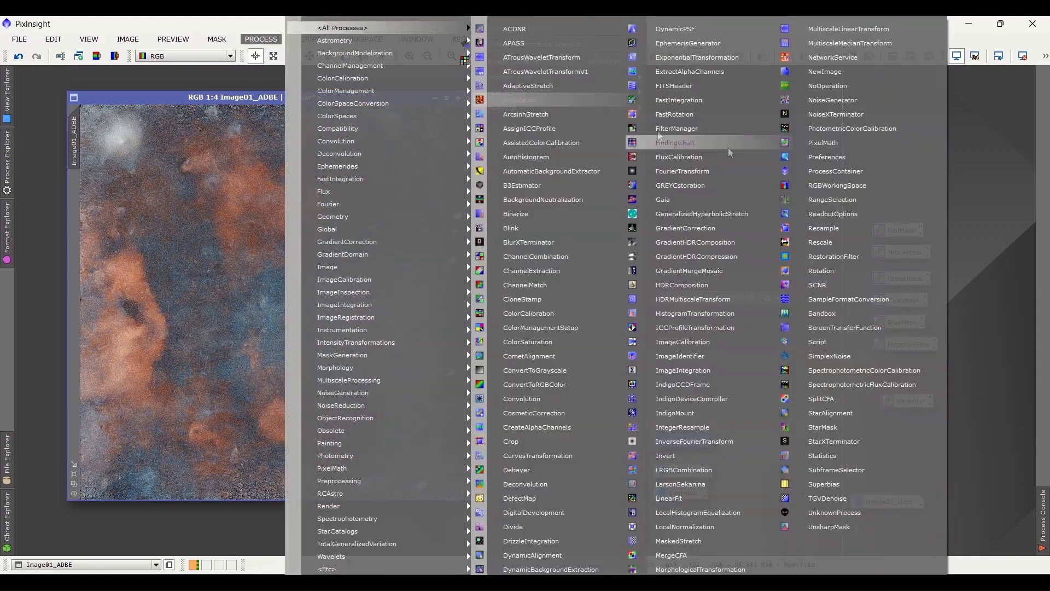
click(835, 115)
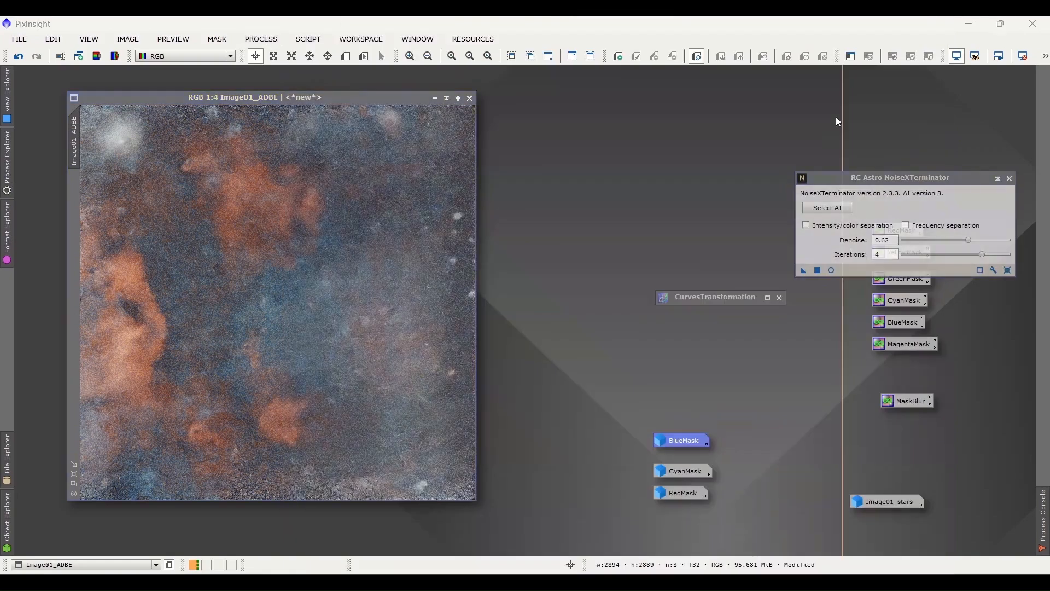
click(818, 271)
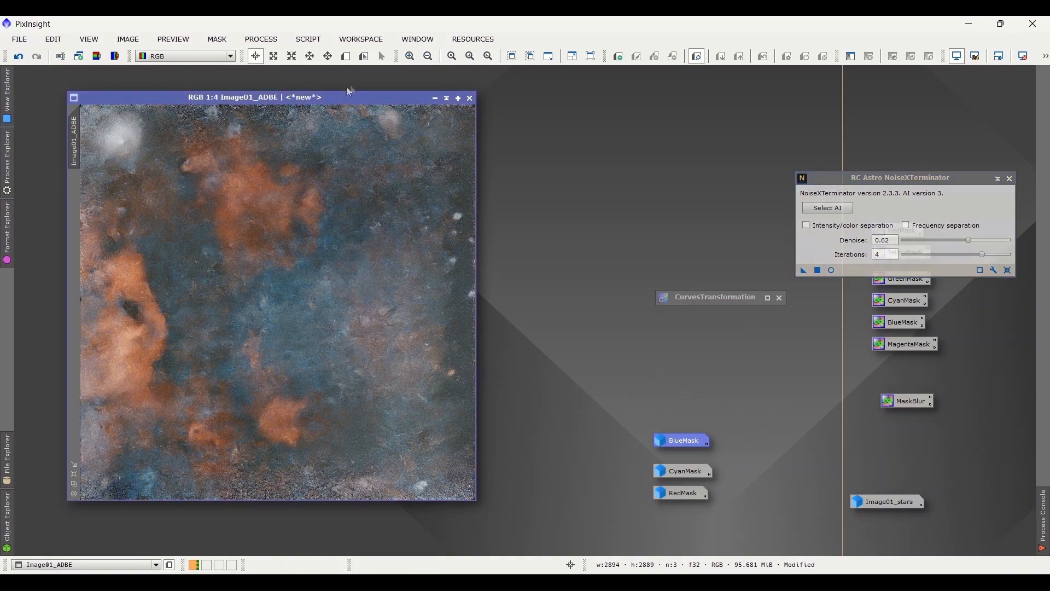
click(410, 56)
click(411, 57)
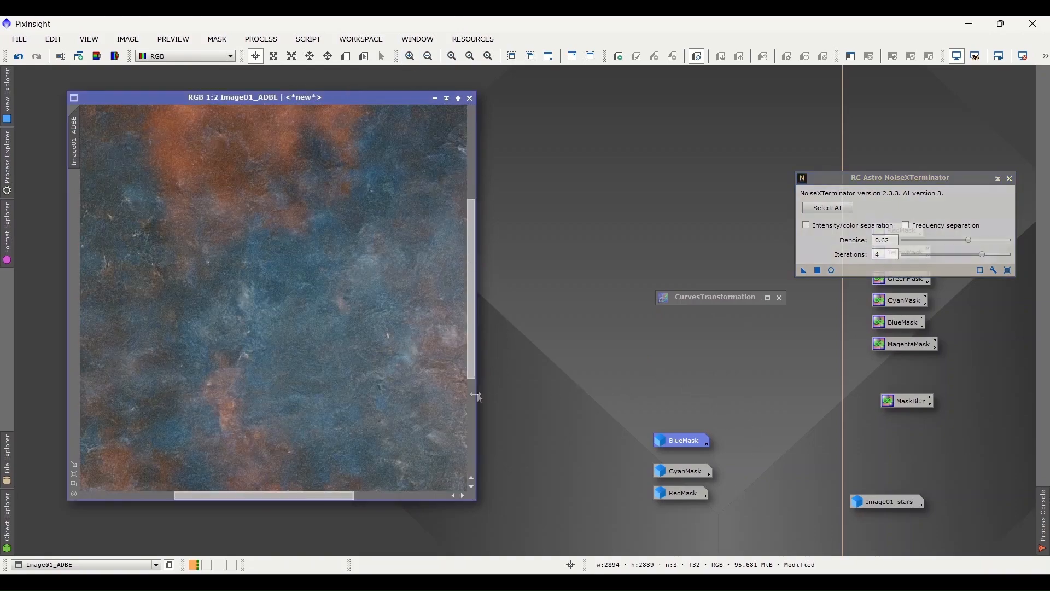
drag(476, 396, 702, 389)
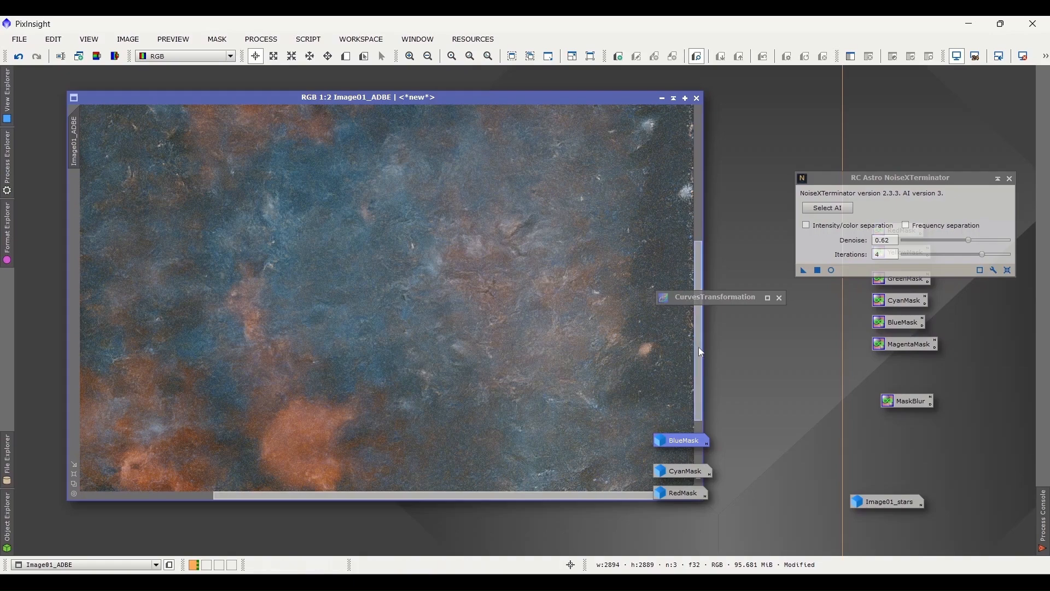
click(73, 476)
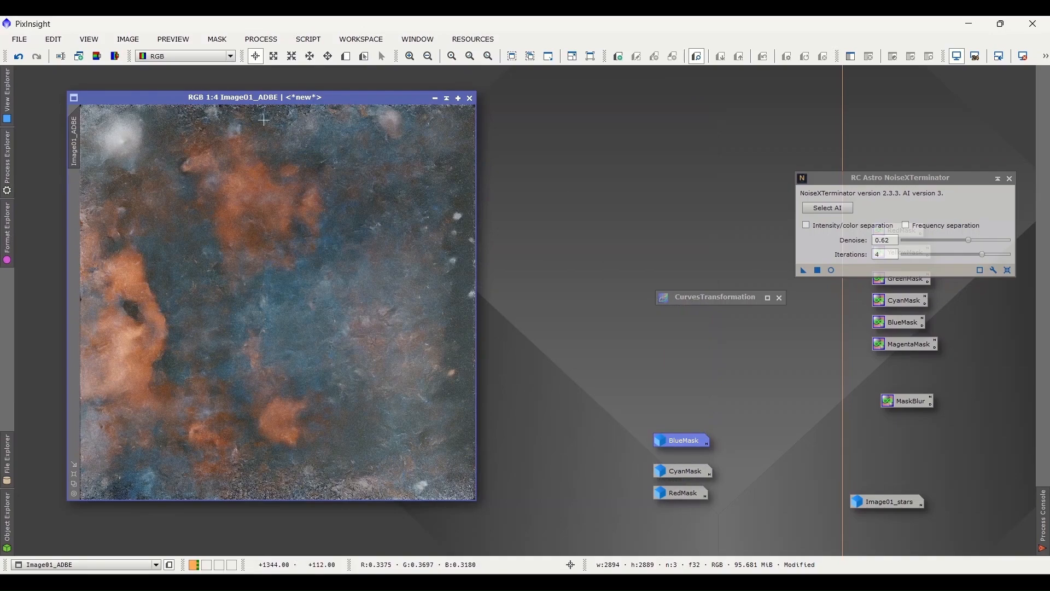
Step: Start saving Image01_ADBE under a new file name, NEAR_AL_StarXT, in the Downloads folder
click(19, 39)
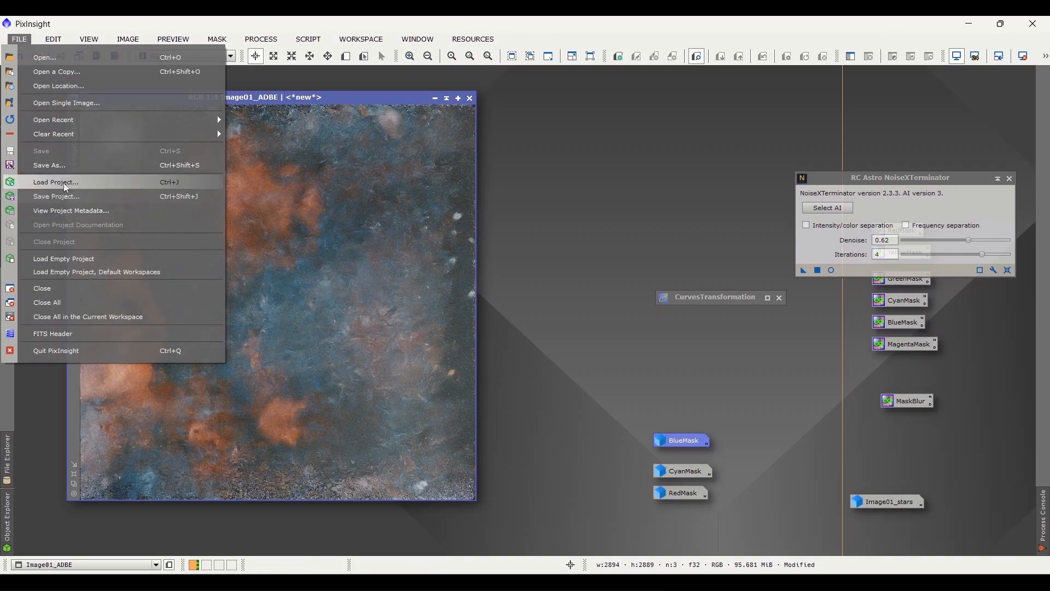
click(64, 164)
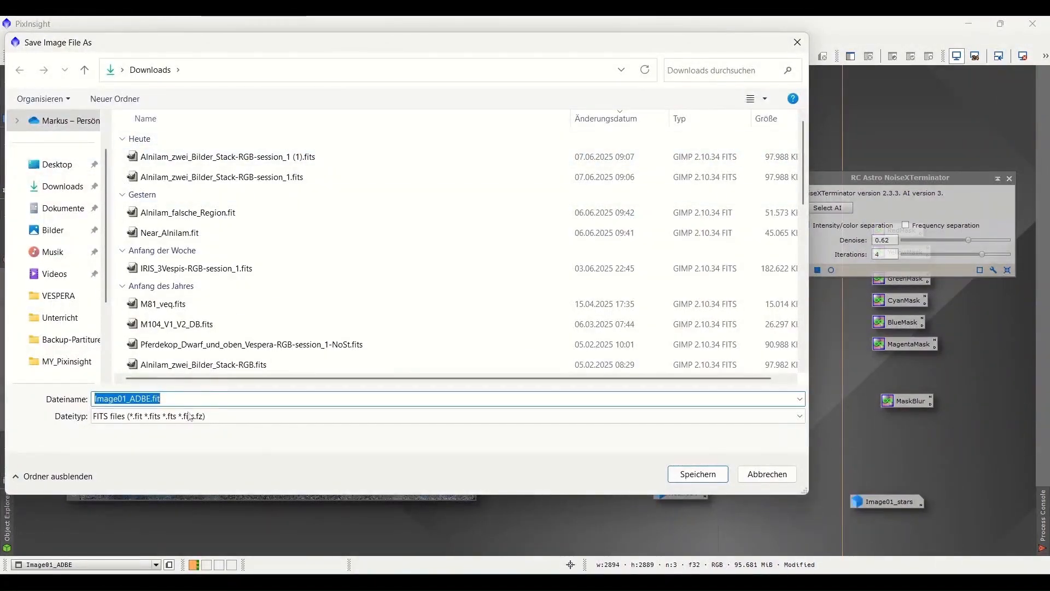
click(125, 399)
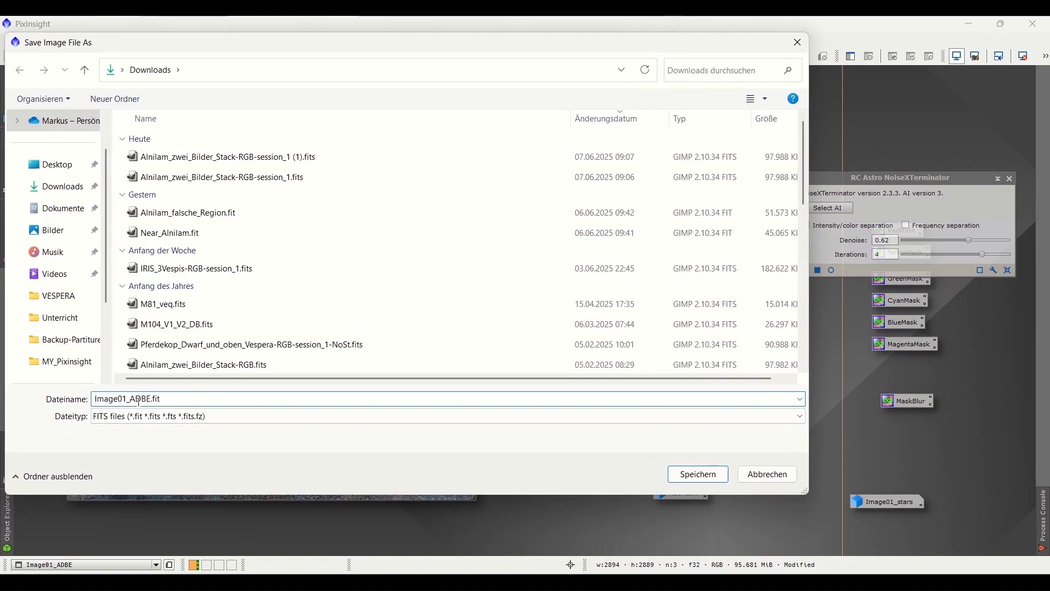
key(BackSpace)
key(BackSpace)
key(BackSpace)
key(BackSpace)
key(BackSpace)
key(BackSpace)
key(BackSpace)
text(NEAR)
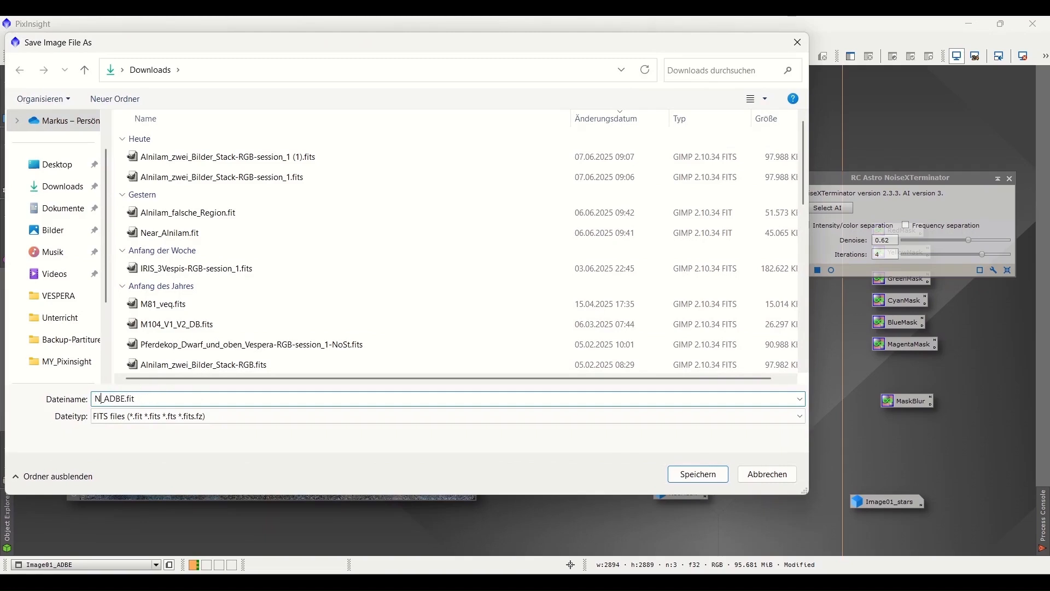
text(_AL)
click(147, 398)
key(BackSpace)
key(BackSpace)
key(BackSpace)
key(BackSpace)
text(StarXT)
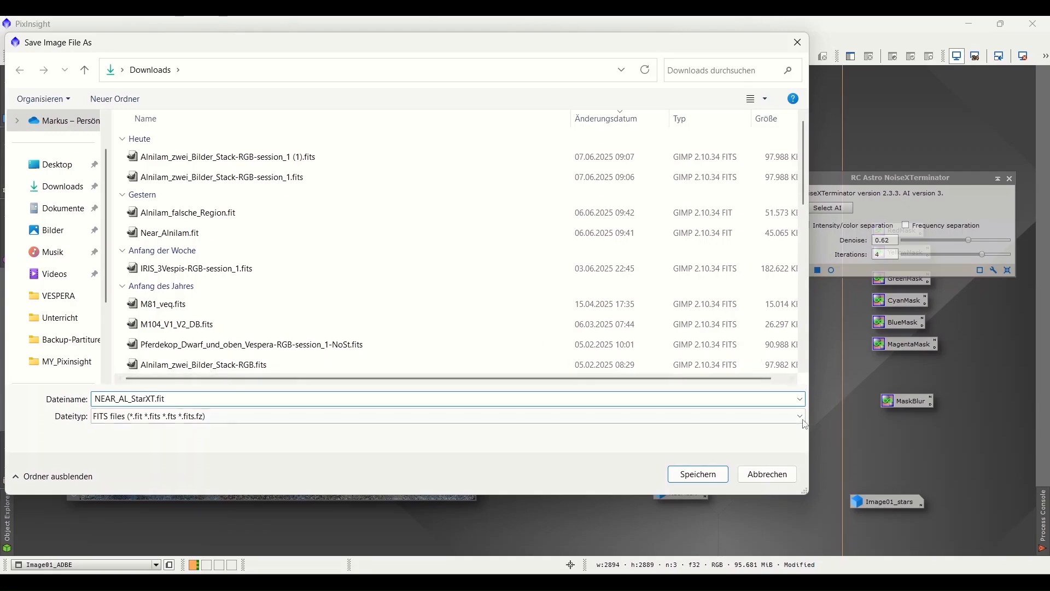
Step: Save Image01_ADBE as the TIFF file NEAR_AL_StarXT.tif with 16-bit unsigned integer samples
click(241, 417)
click(240, 518)
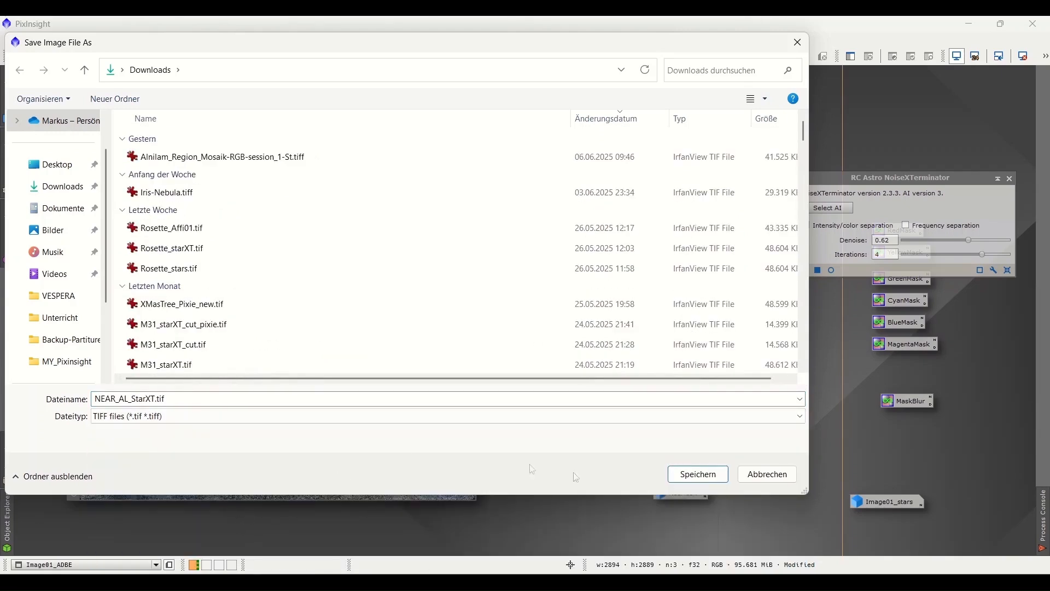
click(696, 473)
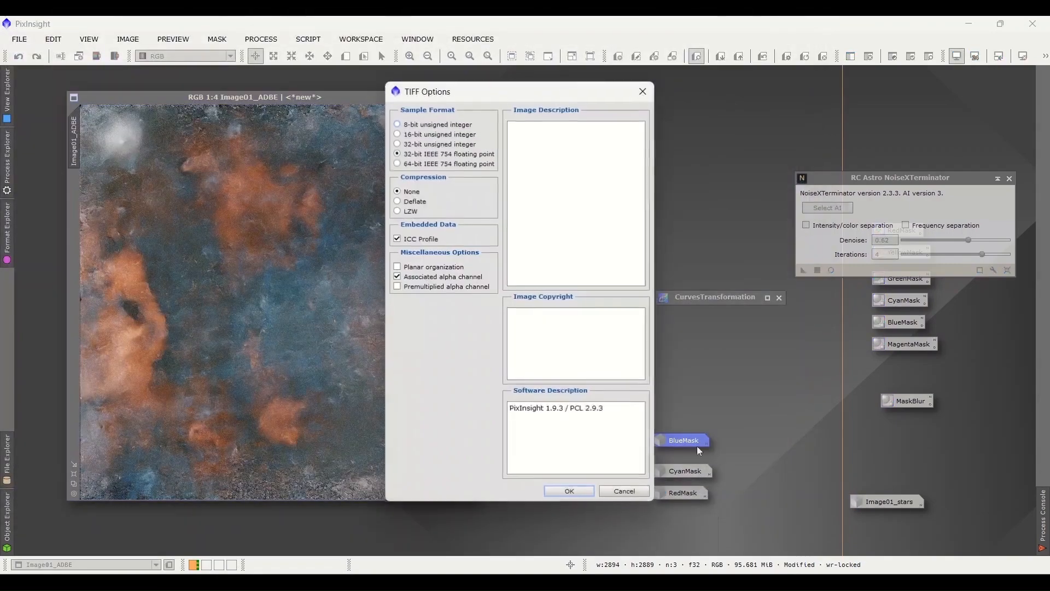
click(398, 134)
click(582, 489)
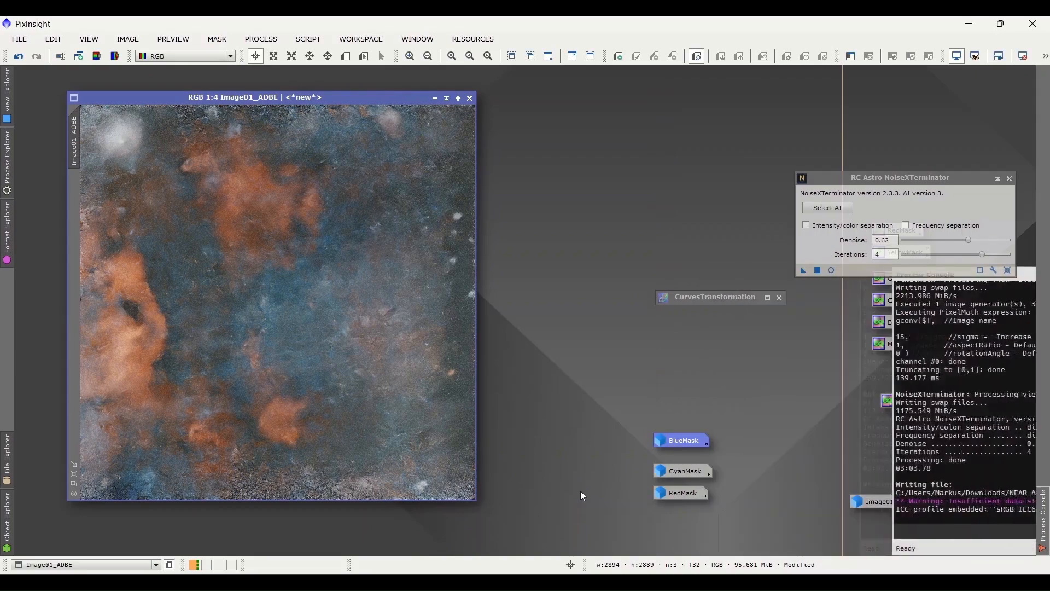
Step: Close NoiseXTerminator, restore the Image01_stars window, and clear space around it by moving CurvesTransformation aside and minimizing Image01_ADBE
click(1010, 178)
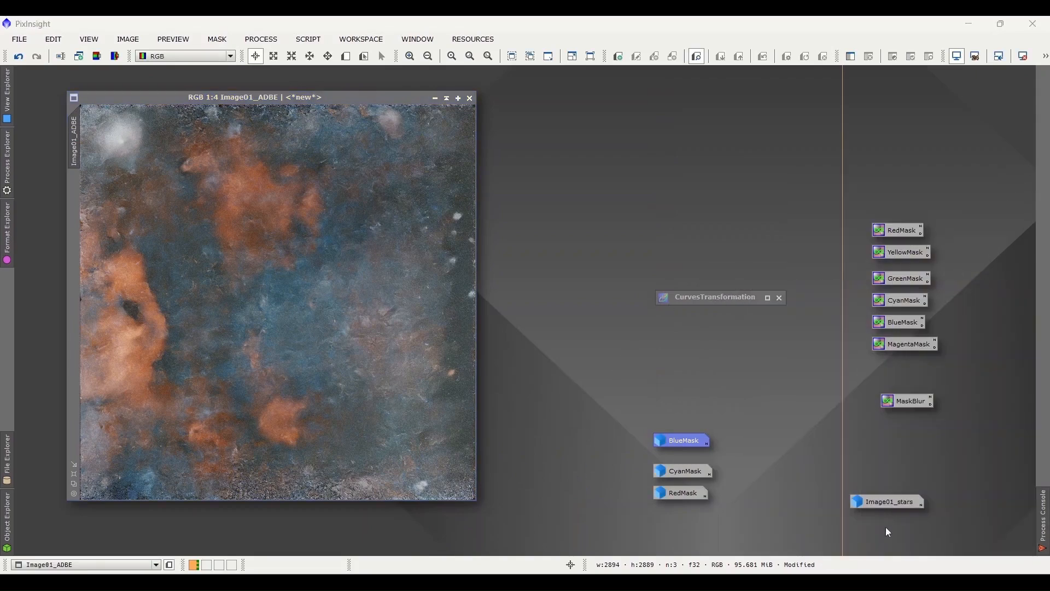
double_click(890, 501)
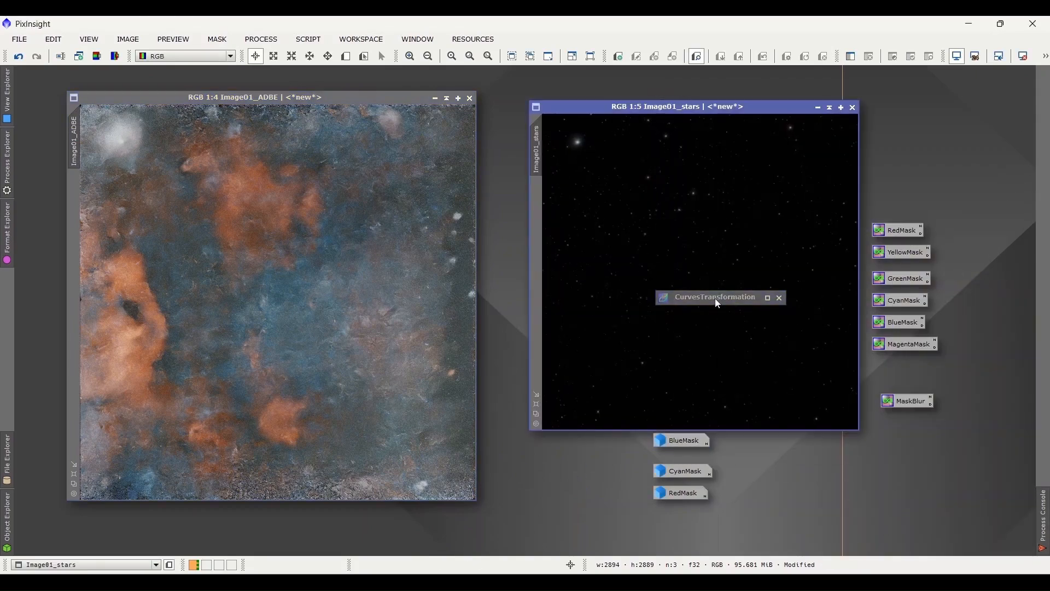
drag(717, 299, 779, 511)
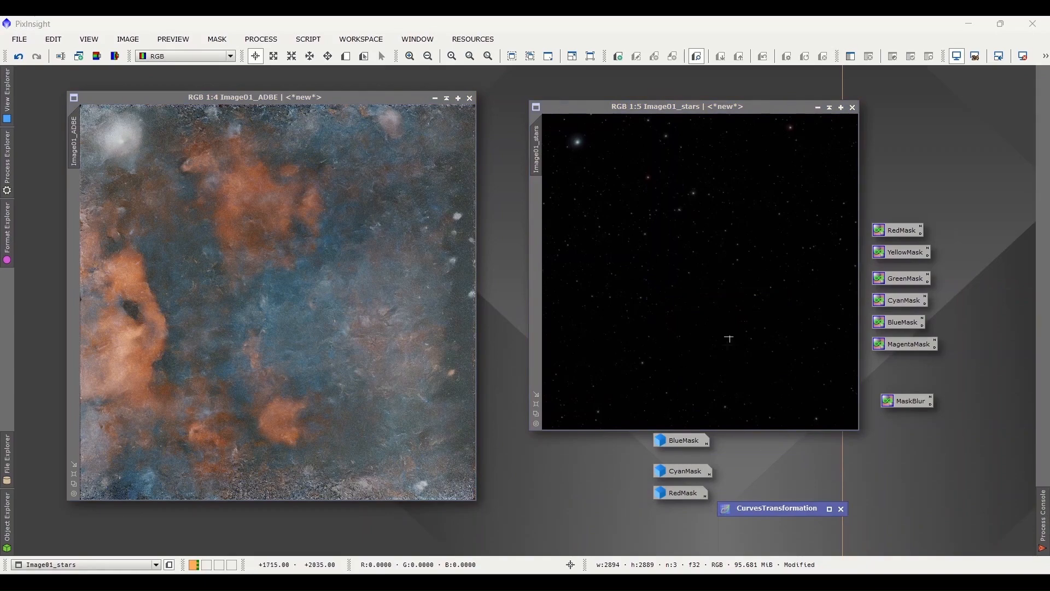
click(435, 98)
drag(698, 109, 595, 94)
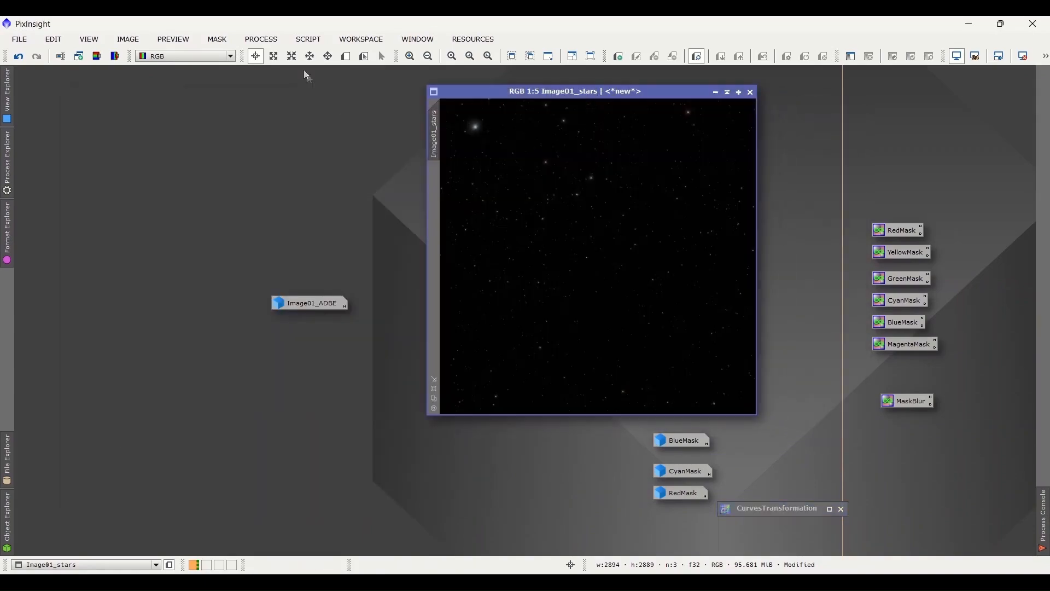
Step: Start the SetiAstro Star Stretch script on Image01_stars with green removal via SCNR and the preview enabled
click(309, 41)
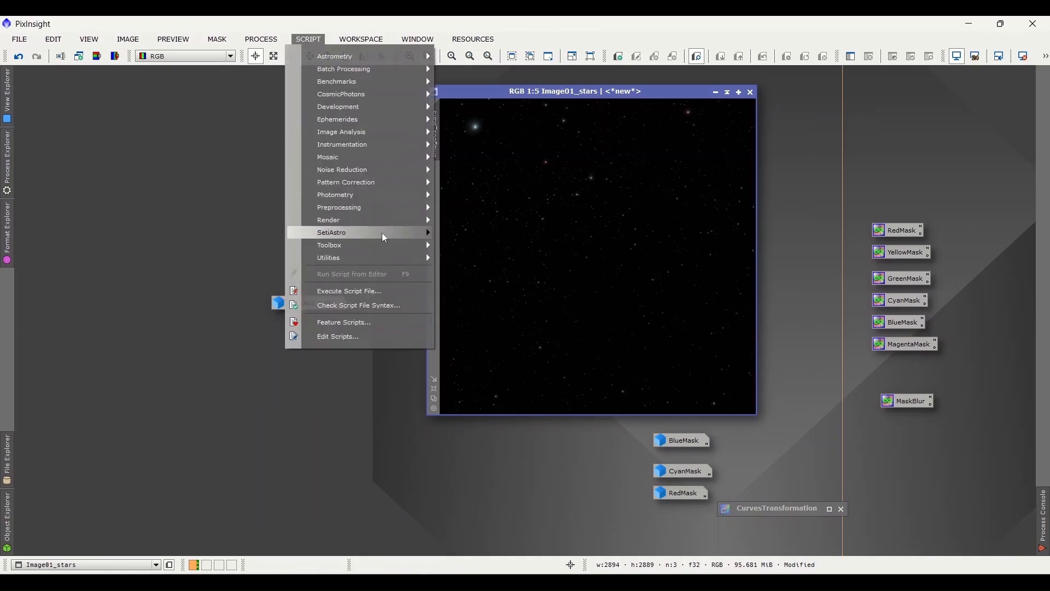
mouse_move(382, 231)
click(514, 525)
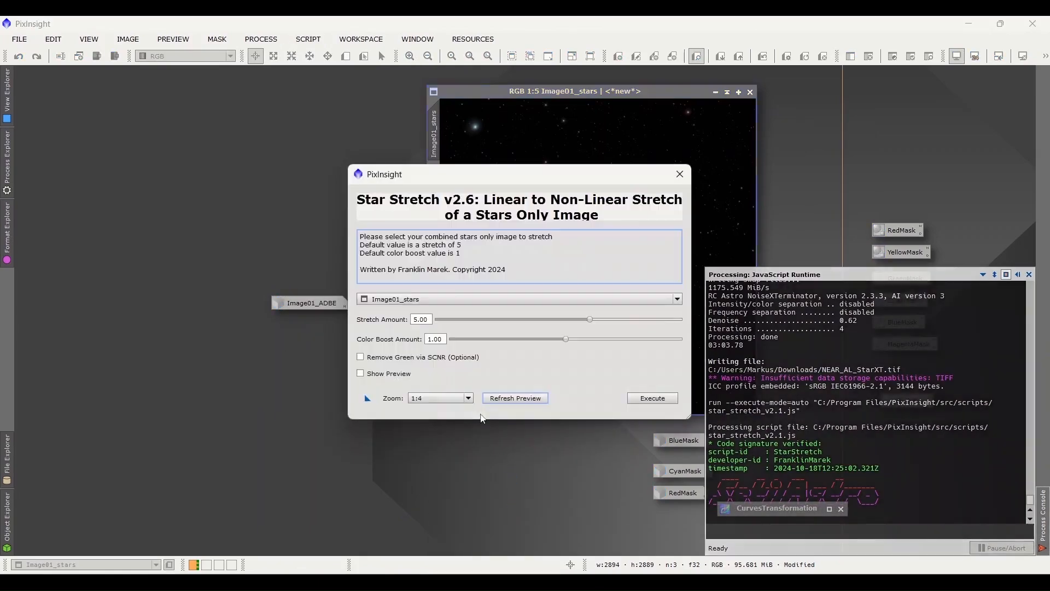
click(360, 358)
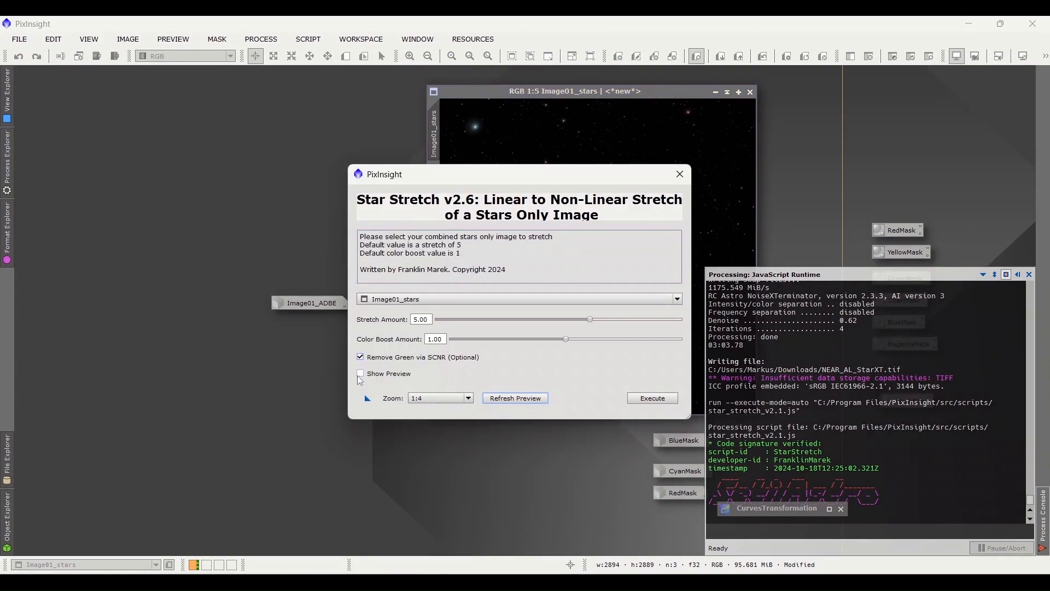
click(360, 374)
drag(618, 175, 441, 174)
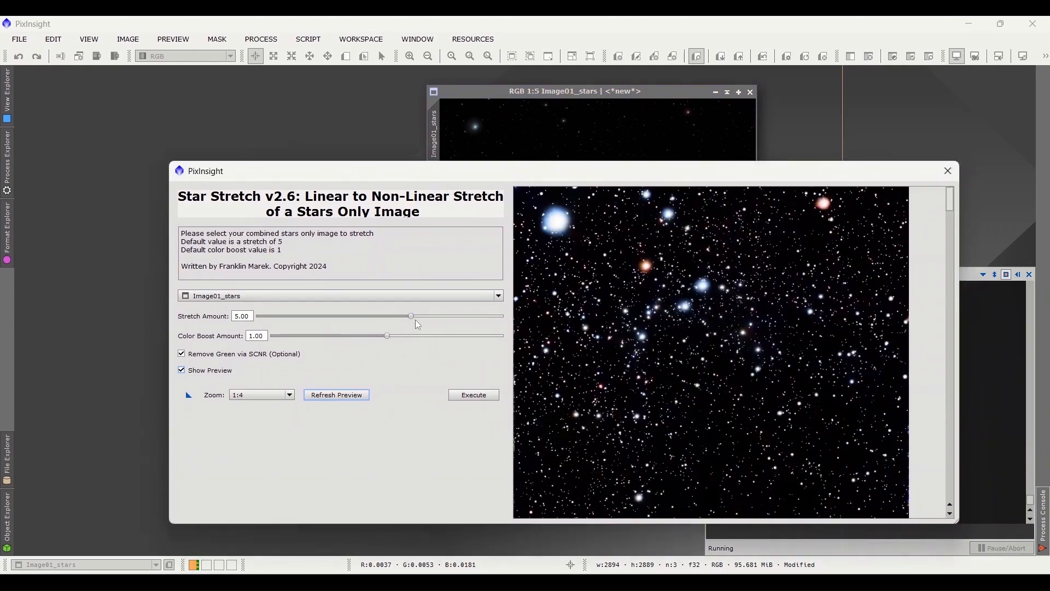
Step: Set the stretch amount to 1.84, raise the color boost above its default, and execute Star Stretch on Image01_stars
drag(413, 317, 316, 317)
click(337, 395)
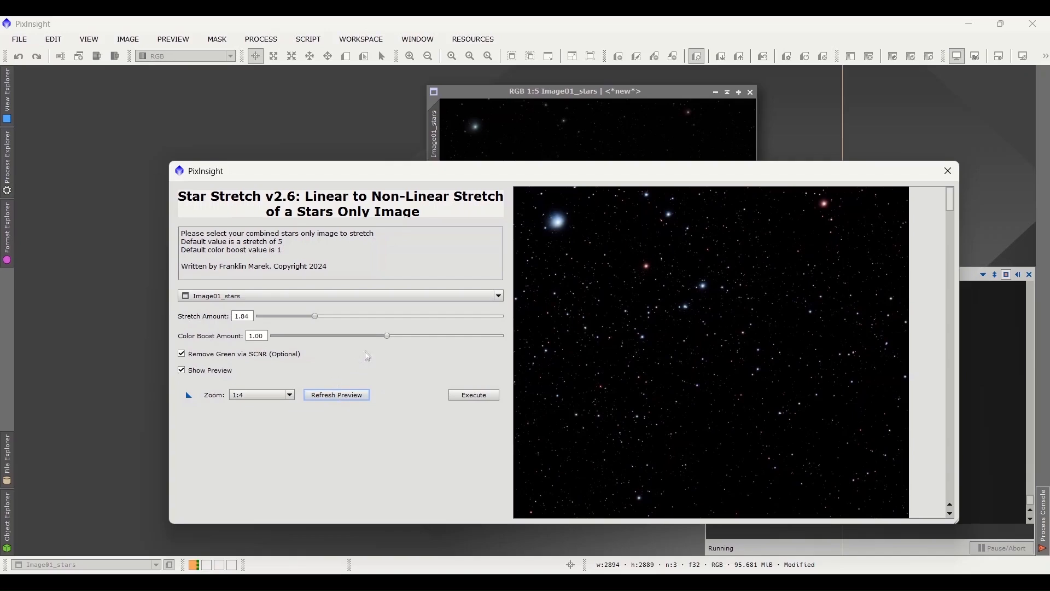
drag(388, 336, 462, 337)
click(474, 394)
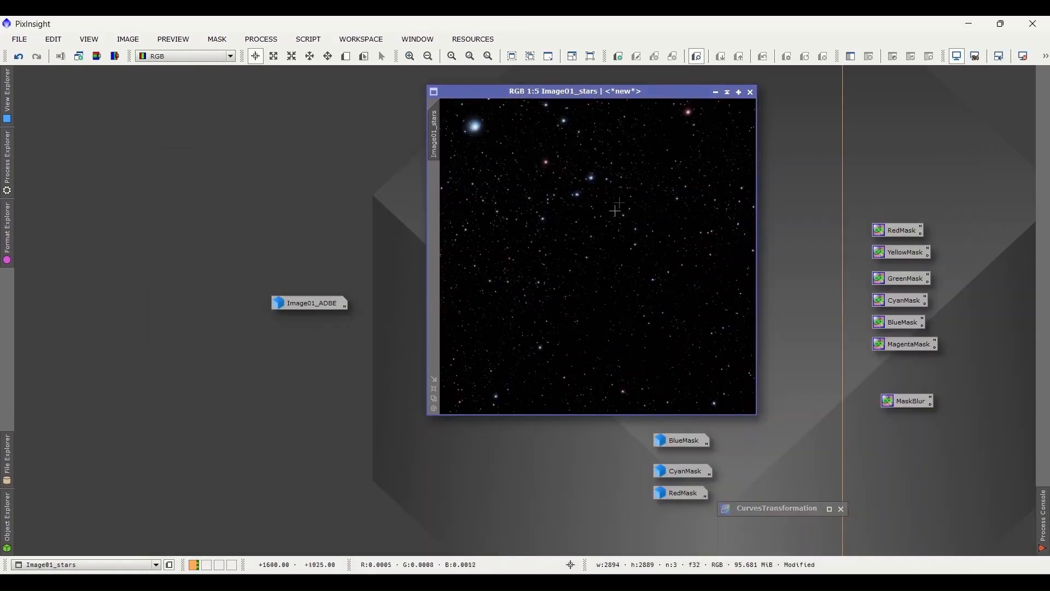
Step: Save the stretched Image01_stars in Downloads as NEAR_AL_Stars.tif with 16-bit unsigned integer samples
click(19, 39)
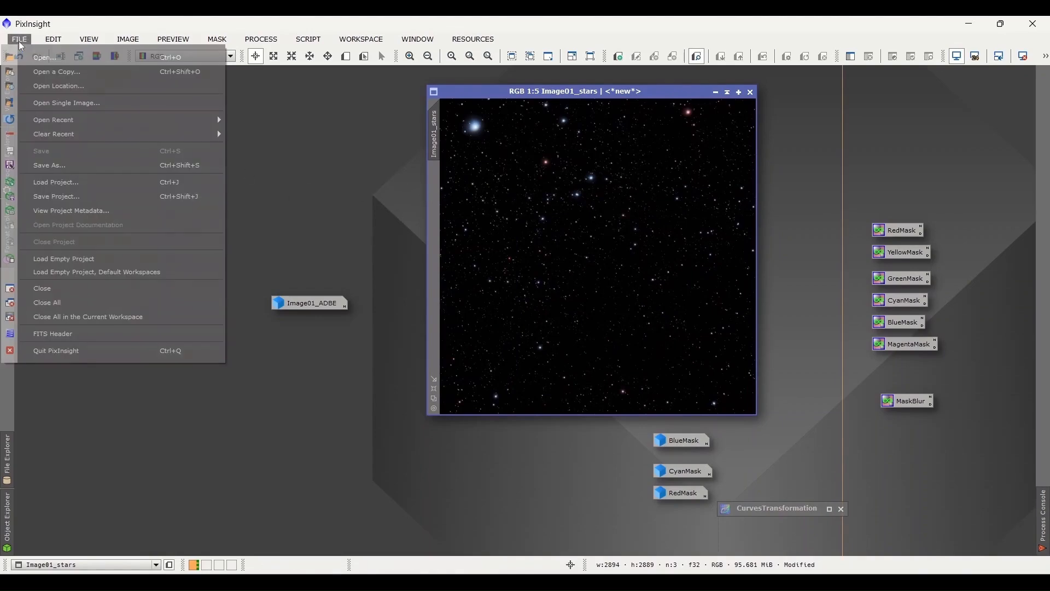
click(68, 167)
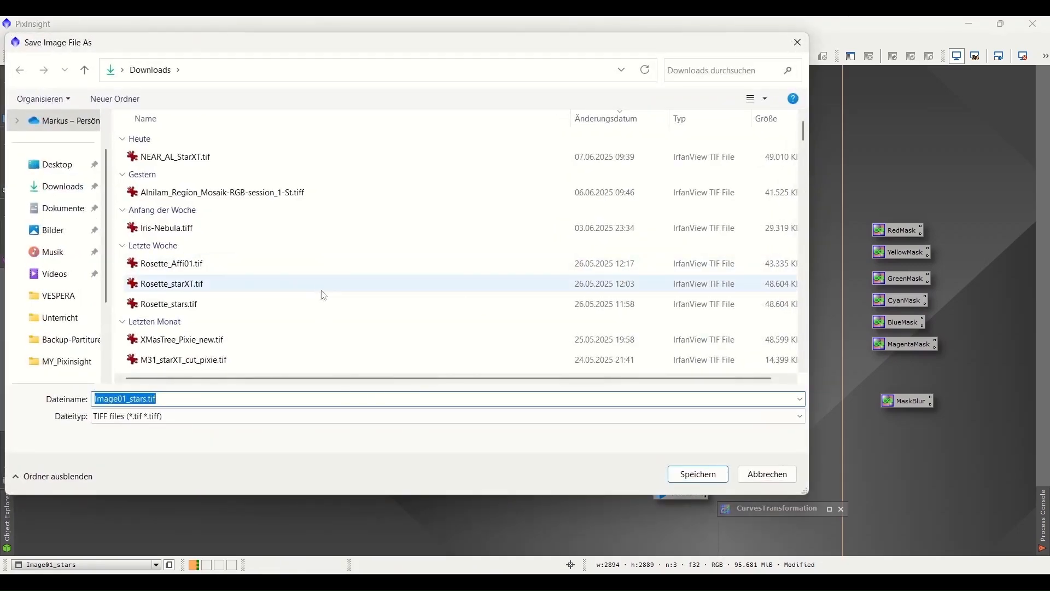
click(175, 157)
click(156, 399)
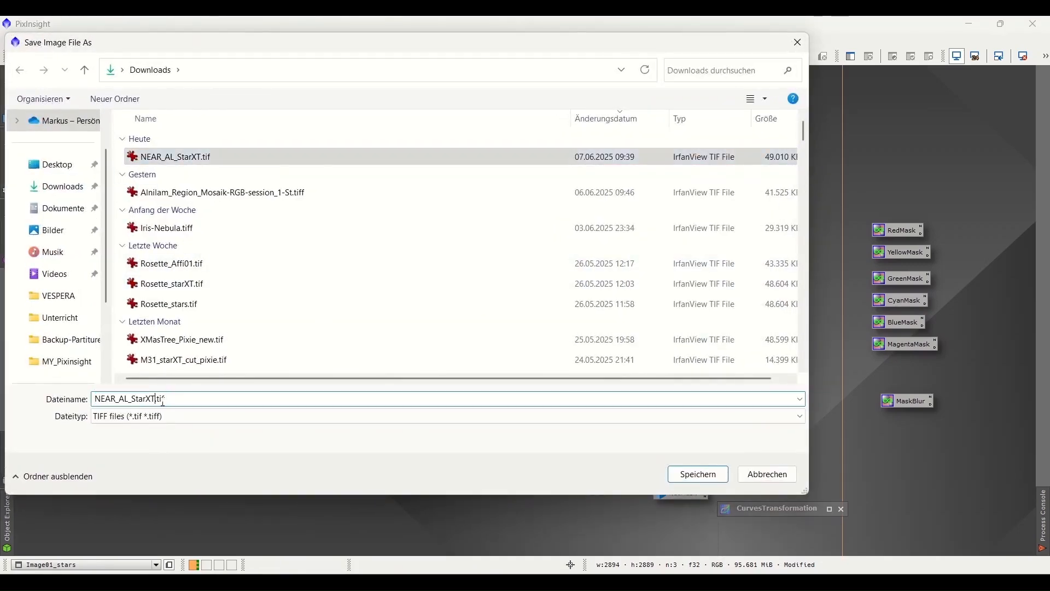
key(BackSpace)
key(BackSpace)
text(s)
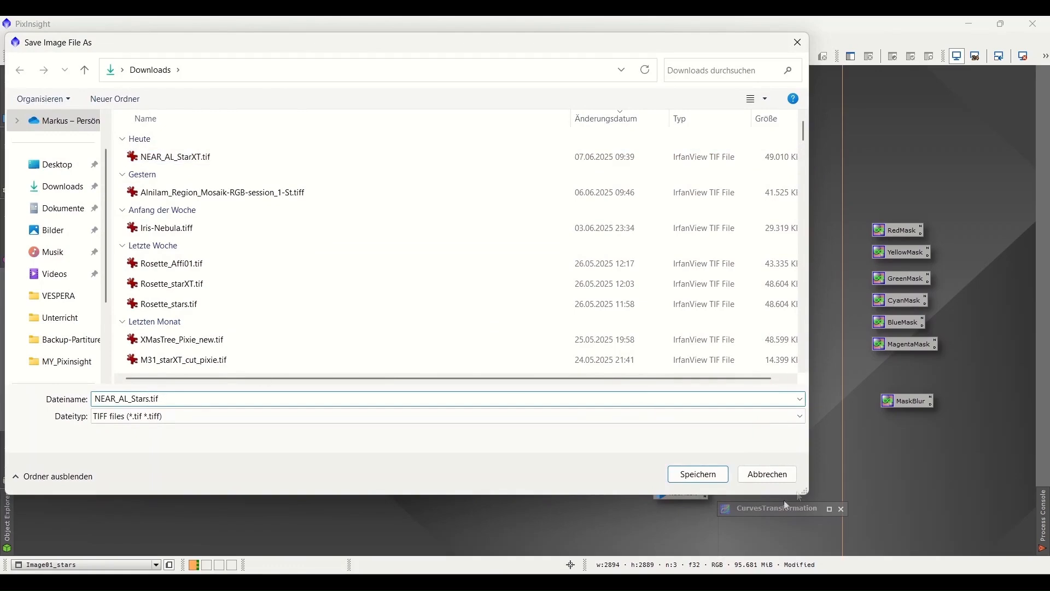
click(698, 474)
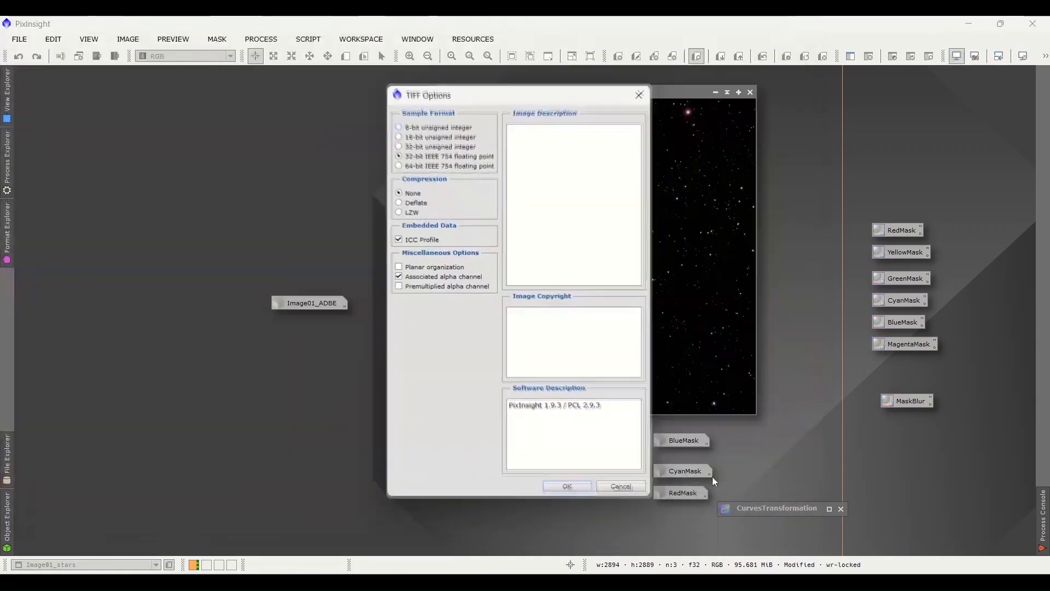
click(398, 134)
click(570, 492)
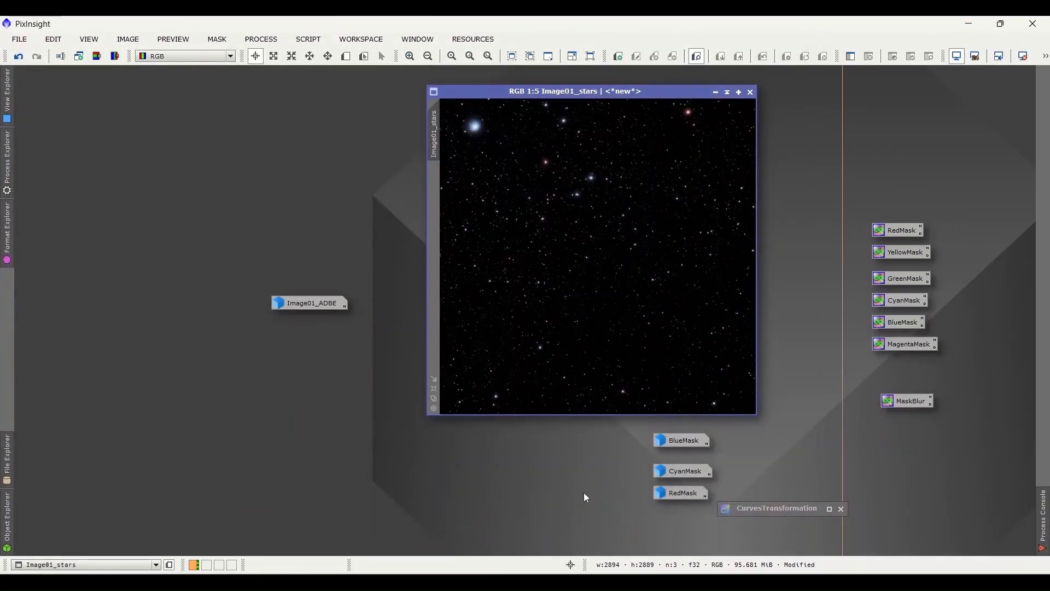
Step: Switch to Affinity Photo 1 and open NEAR_AL_Stars.tif and NEAR_AL_StarXT.tif from Downloads
click(969, 24)
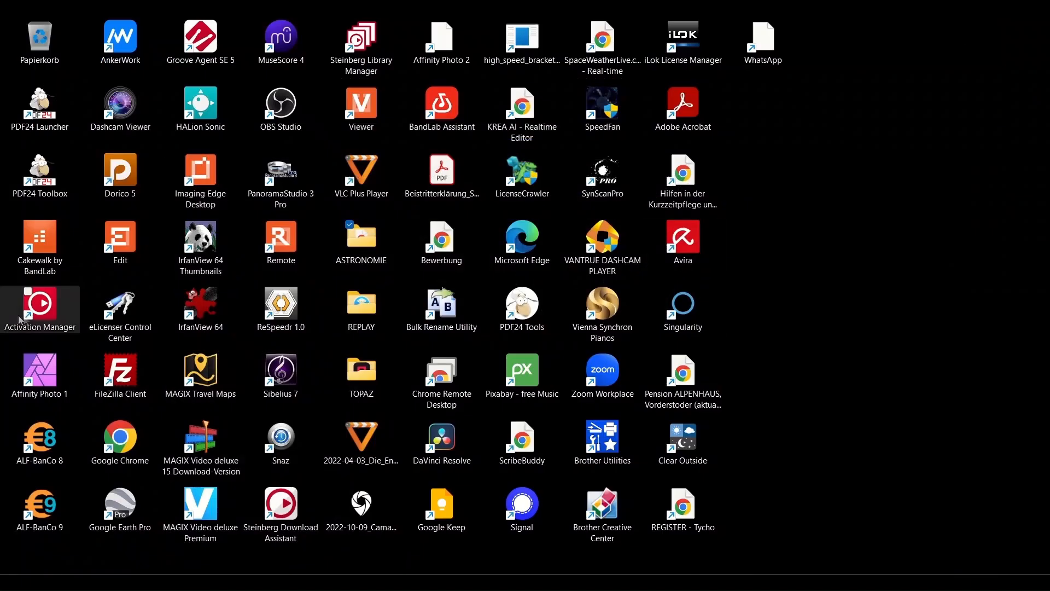
double_click(39, 372)
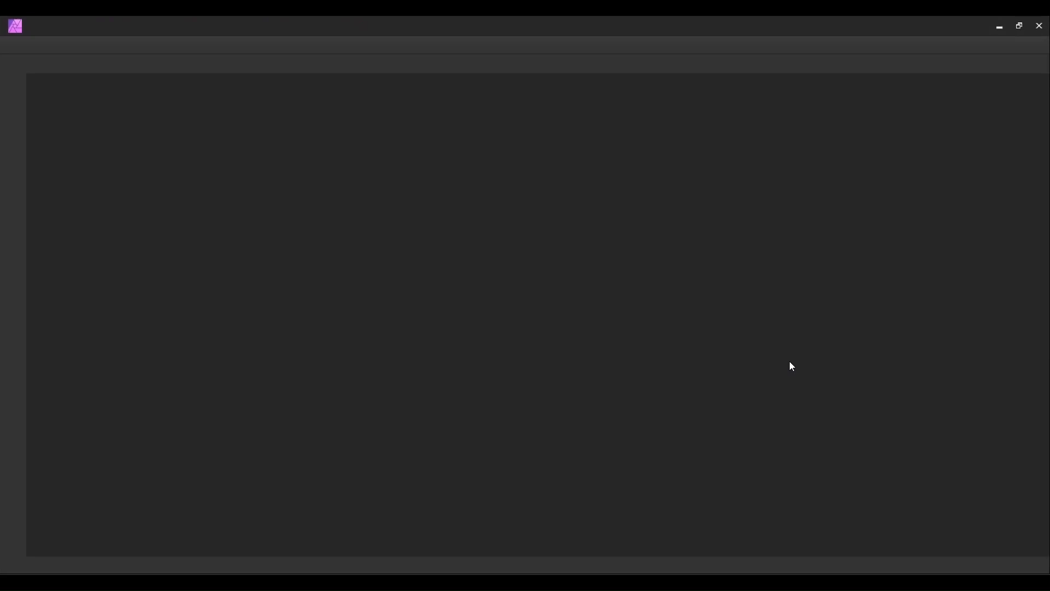
click(506, 320)
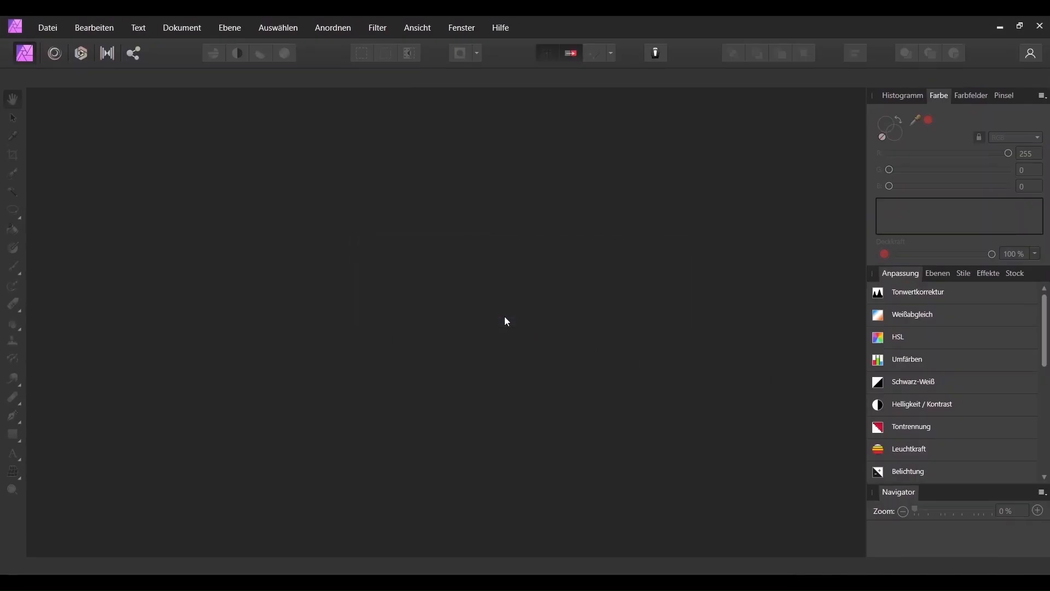
key(ctrl+o)
click(158, 144)
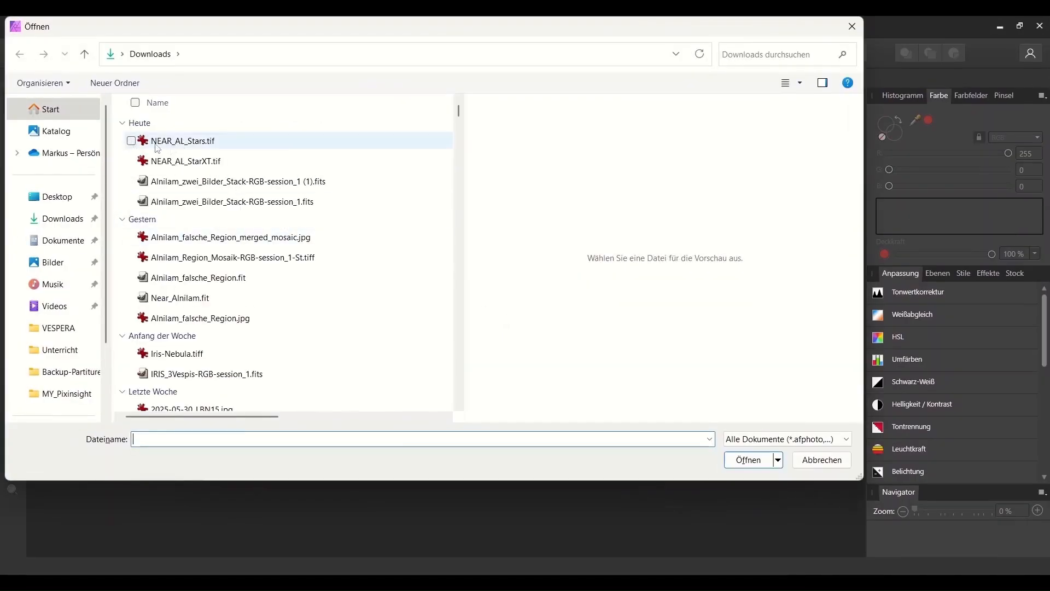
ctrl+click(197, 162)
click(748, 460)
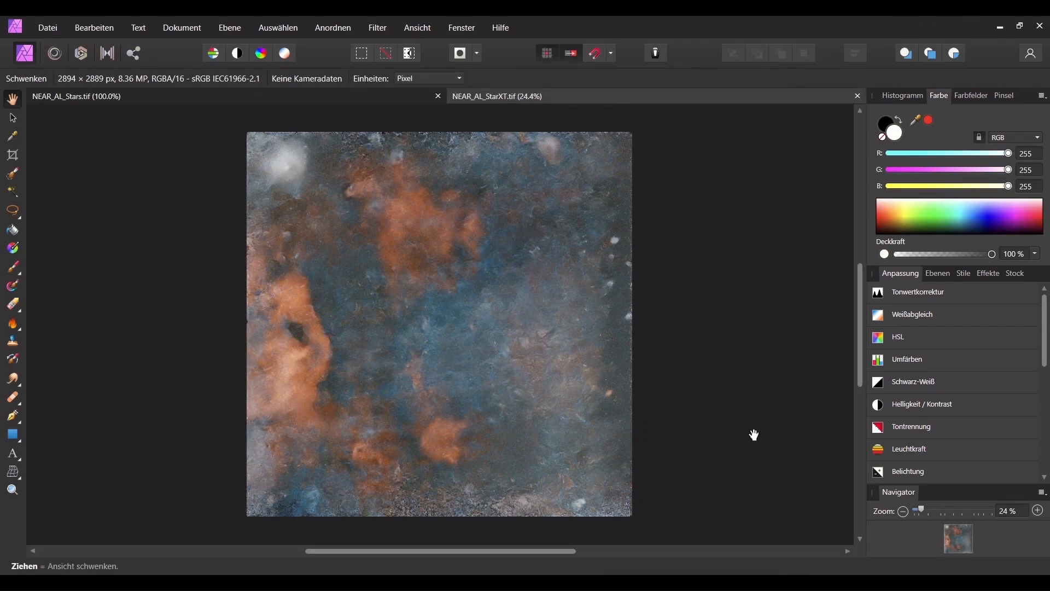
Step: Rename the background layer of NEAR_AL_StarXT.tif to StarXT
click(944, 274)
double_click(931, 313)
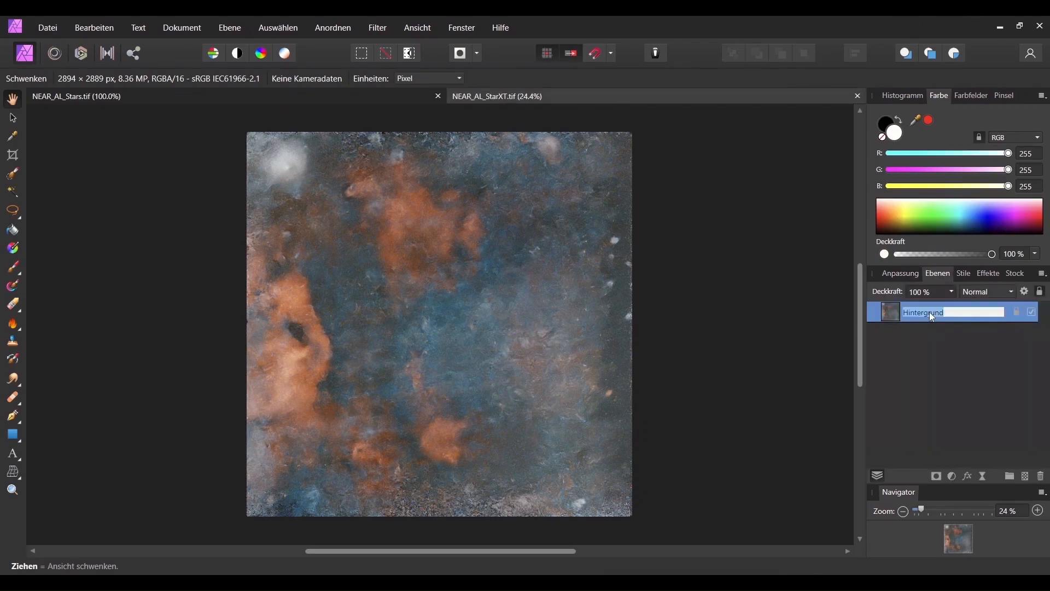
text(StarXT)
key(Return)
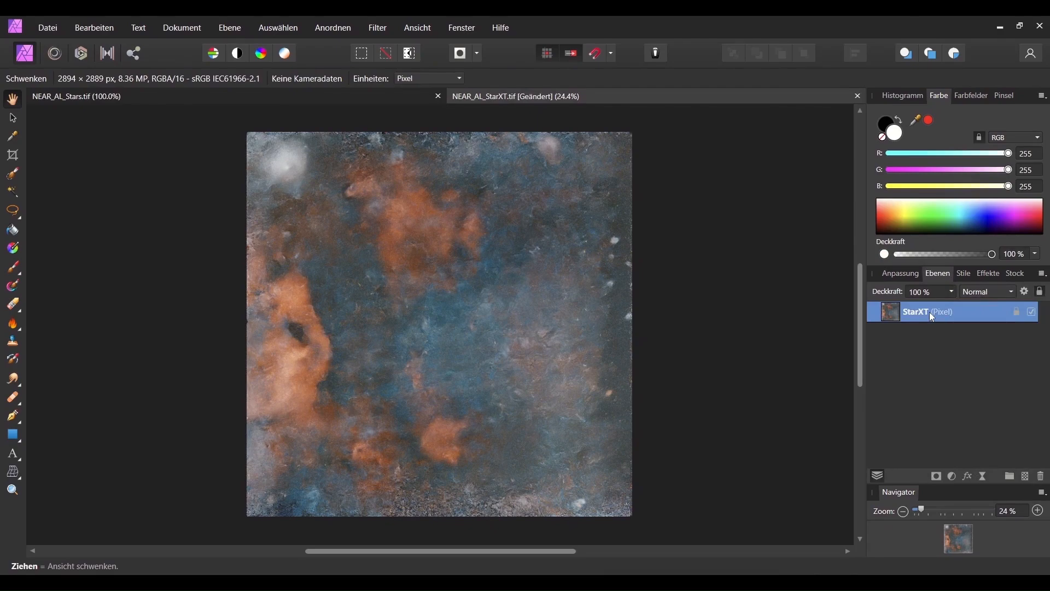
Step: Rename the background layer of NEAR_AL_Stars.tif to Stars
click(339, 97)
double_click(935, 313)
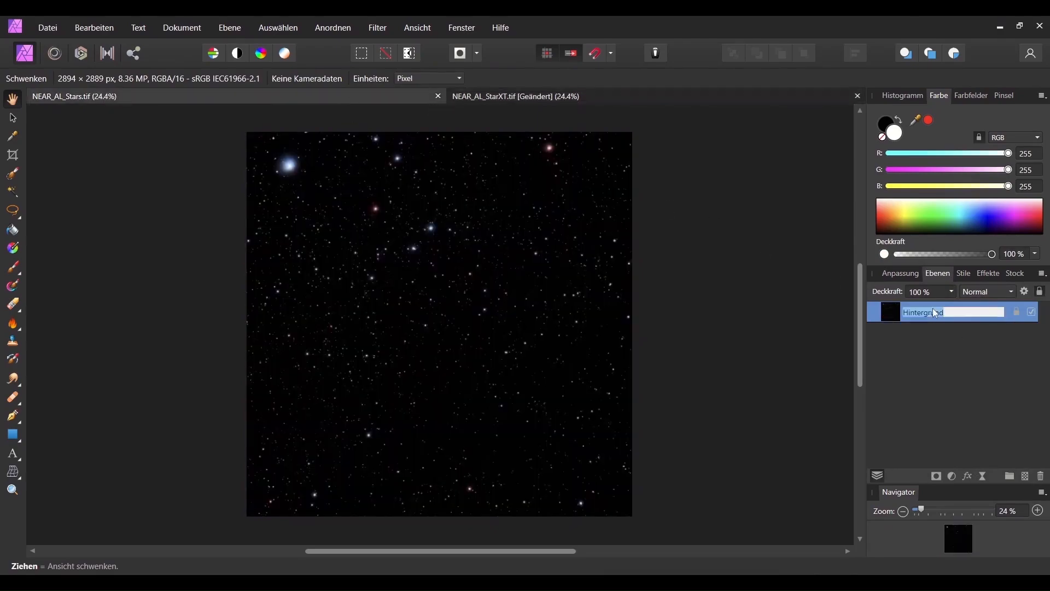
text(Stars)
key(Return)
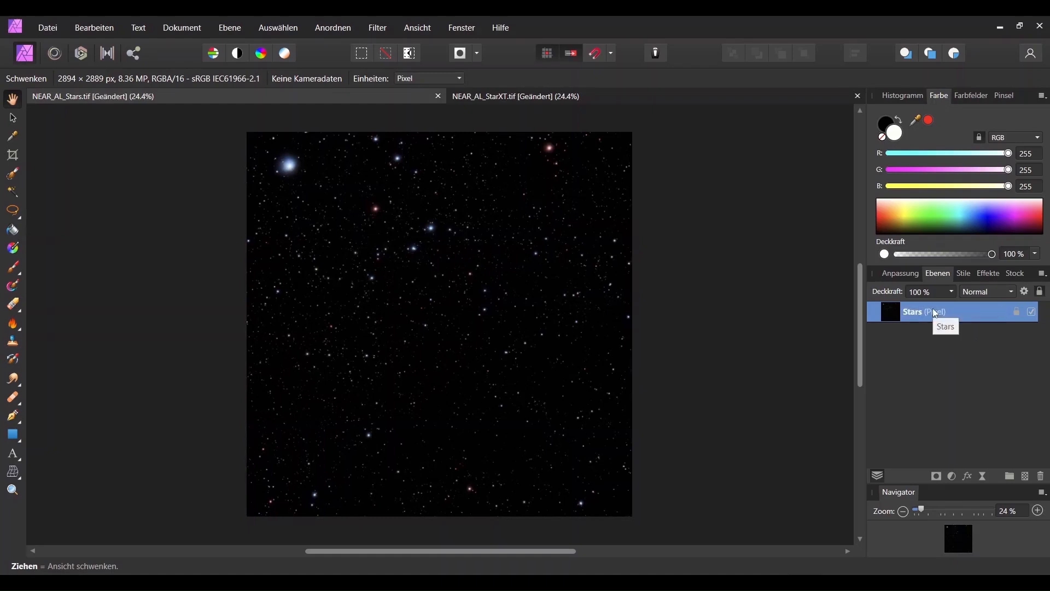
Step: Paste the Stars layer above StarXT in NEAR_AL_StarXT.tif and close NEAR_AL_Stars.tif without saving
click(633, 99)
key(ctrl+v)
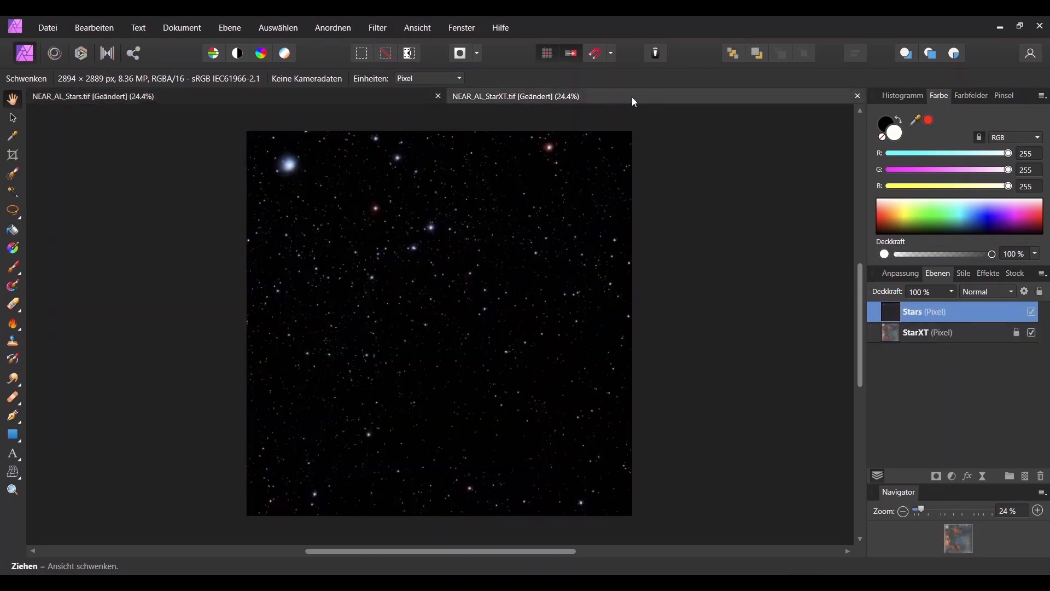
click(437, 96)
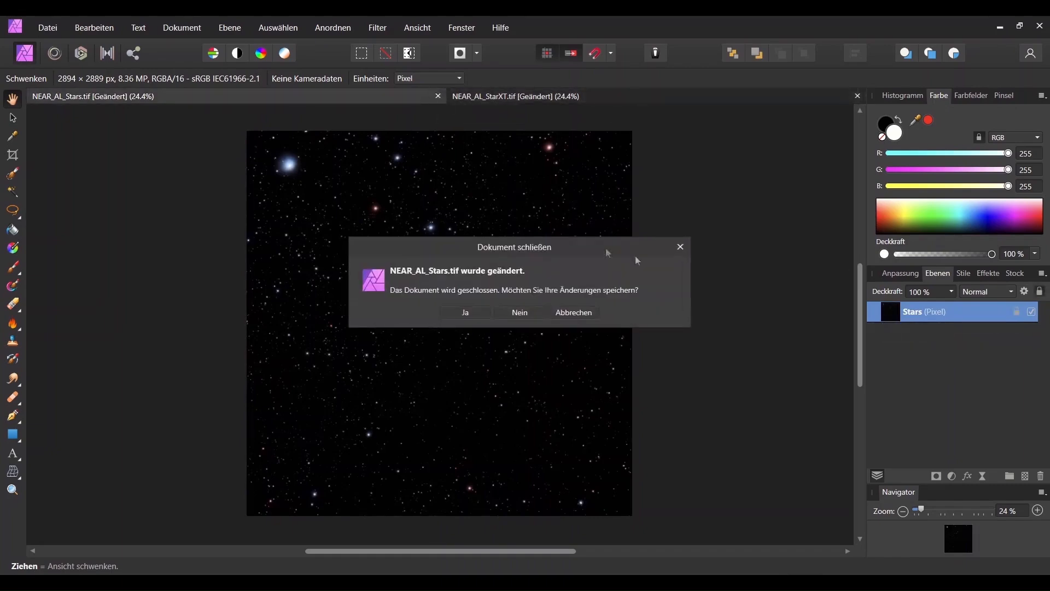
click(519, 313)
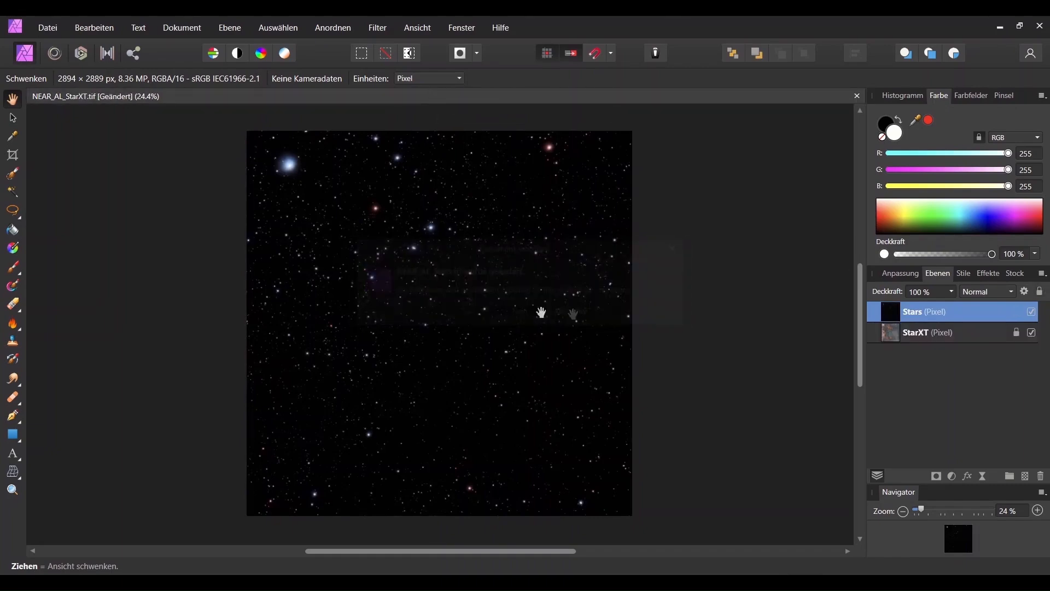
Step: Hide the Stars layer and bring the StarXT layer into the Tone Mapping persona
click(1032, 314)
click(919, 335)
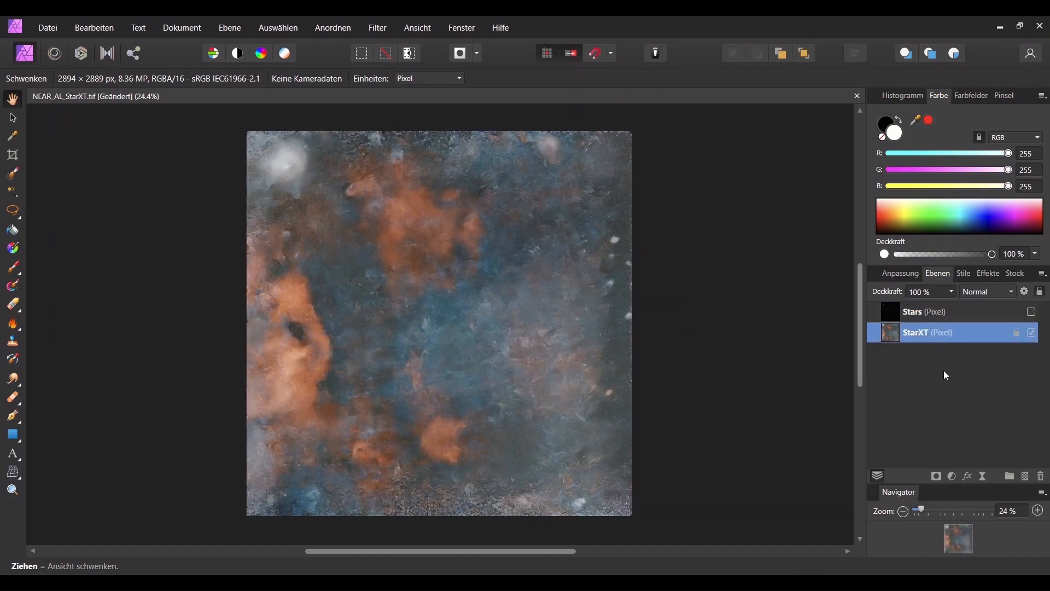
click(107, 53)
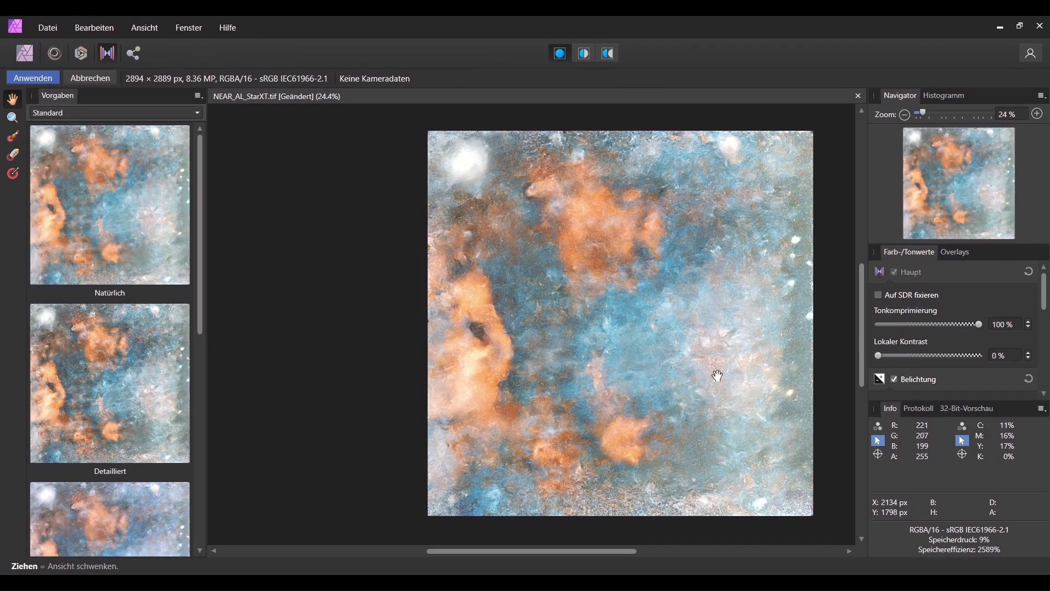
Step: Set the tone compression to 0 % and the local contrast to 64 % for the StarXT layer
drag(980, 325, 846, 321)
drag(878, 355, 939, 359)
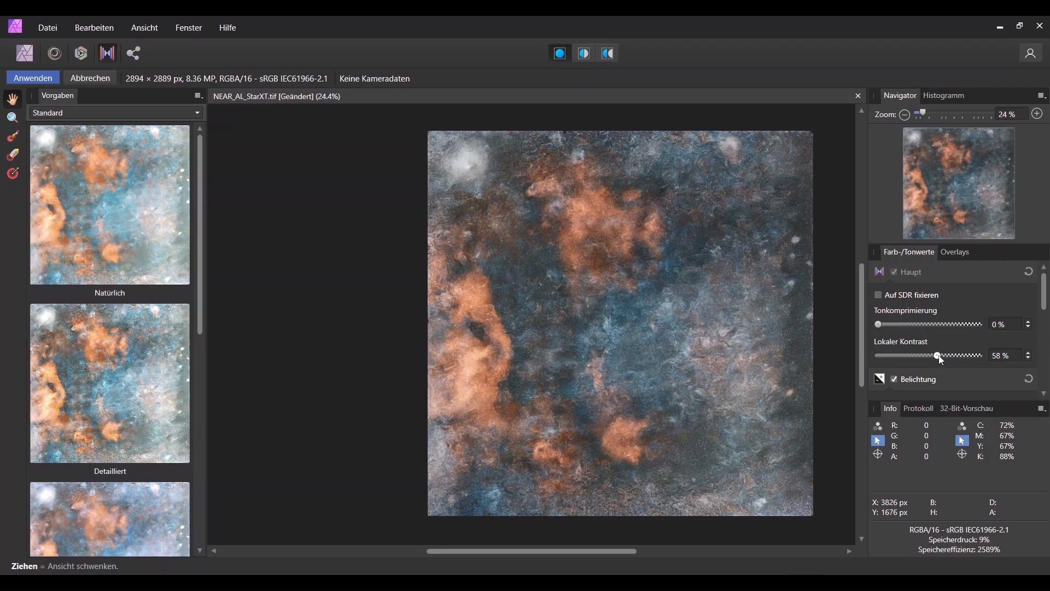
drag(942, 360, 946, 362)
scroll(1046, 315, down, 3)
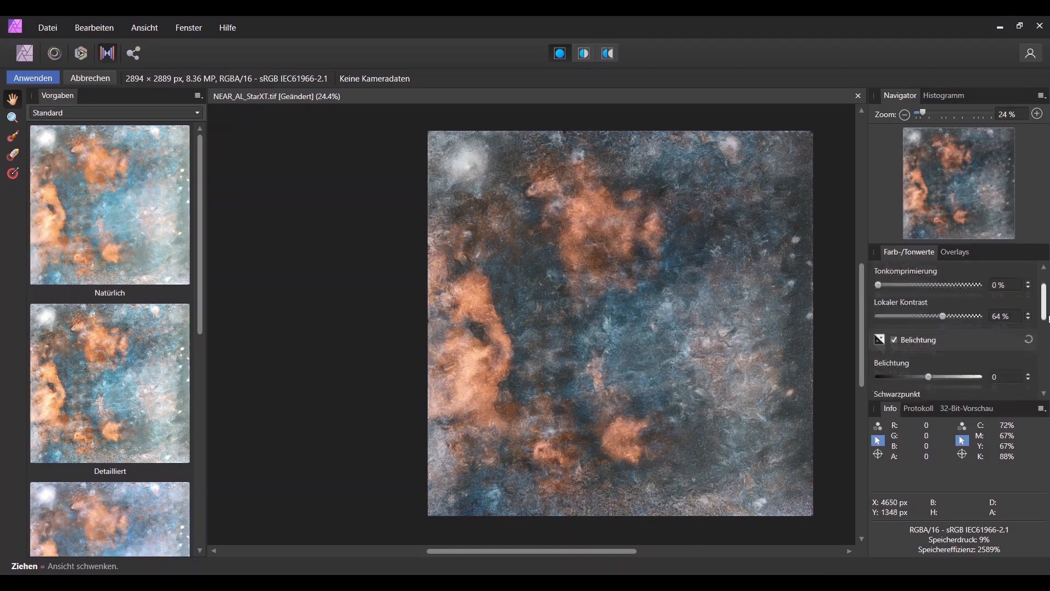
Step: Set the black point to 2 % and the vibrance to 50 % for the StarXT layer and apply the tone mapping
drag(911, 325, 916, 325)
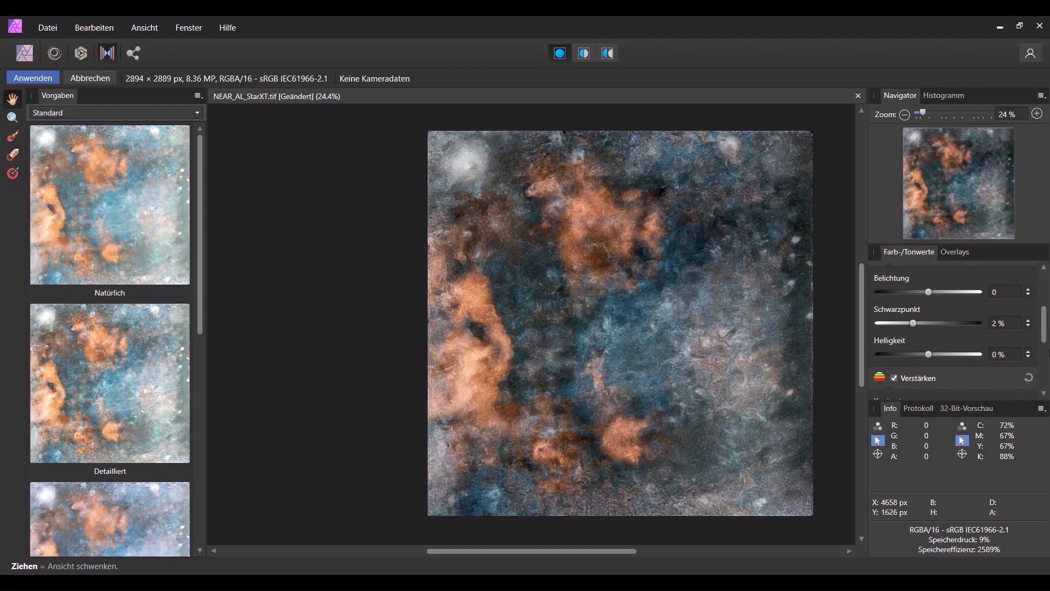
scroll(1044, 329, down, 2)
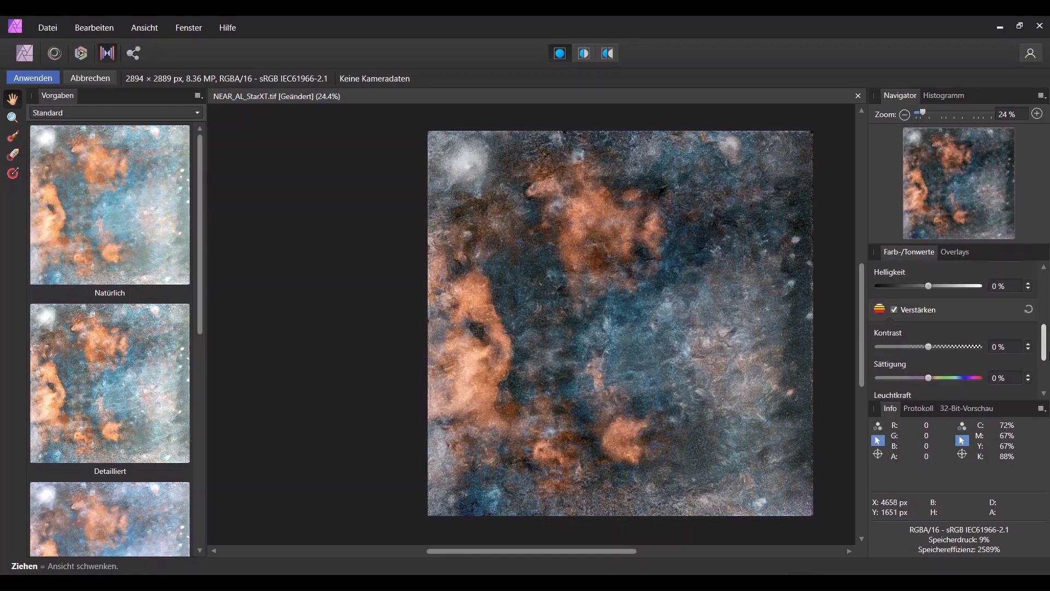
scroll(1045, 342, down, 1)
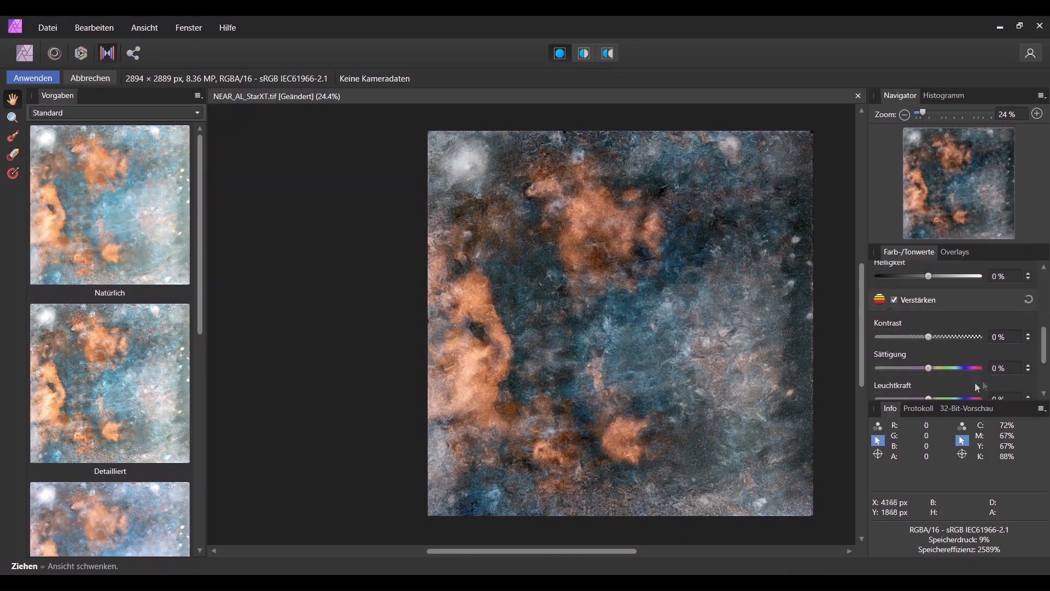
drag(1044, 345, 1044, 365)
drag(928, 322, 1001, 324)
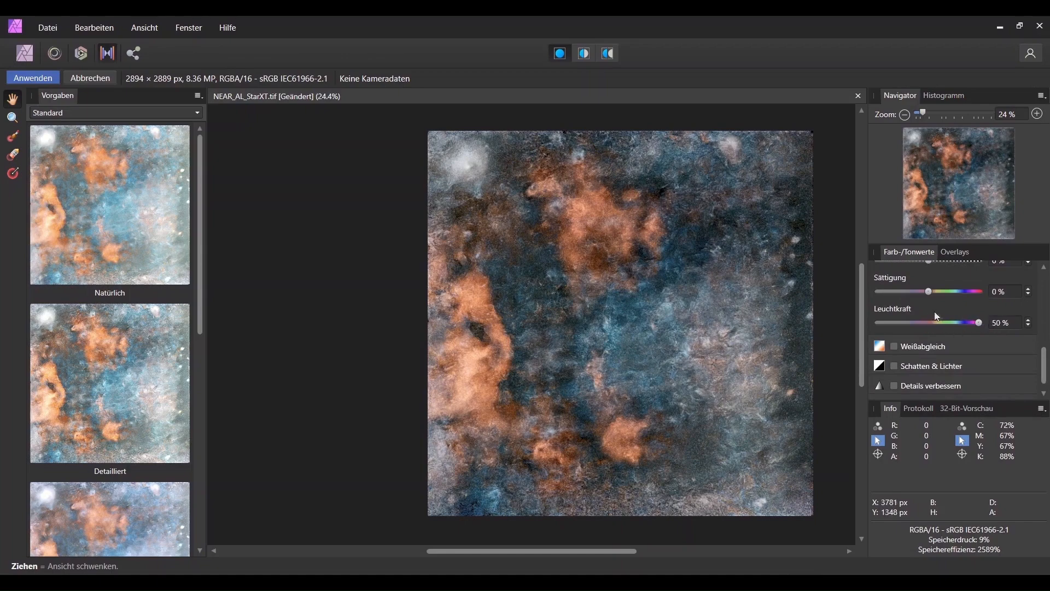
click(40, 77)
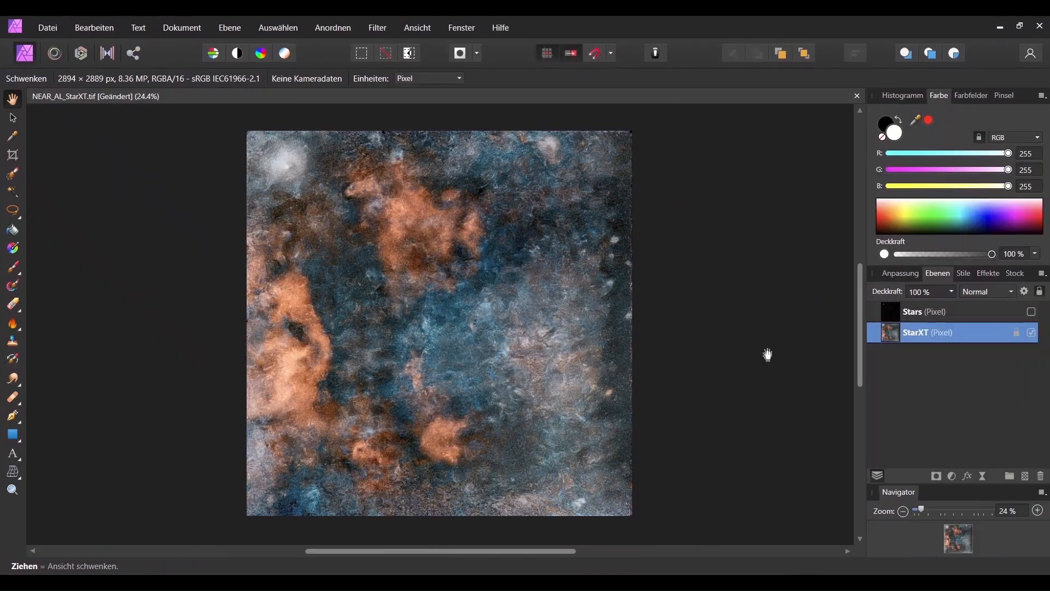
Step: Add a standard Color Balance (Farbbalance) adjustment to the StarXT layer, keeping its settings dialog clear of the image
click(902, 273)
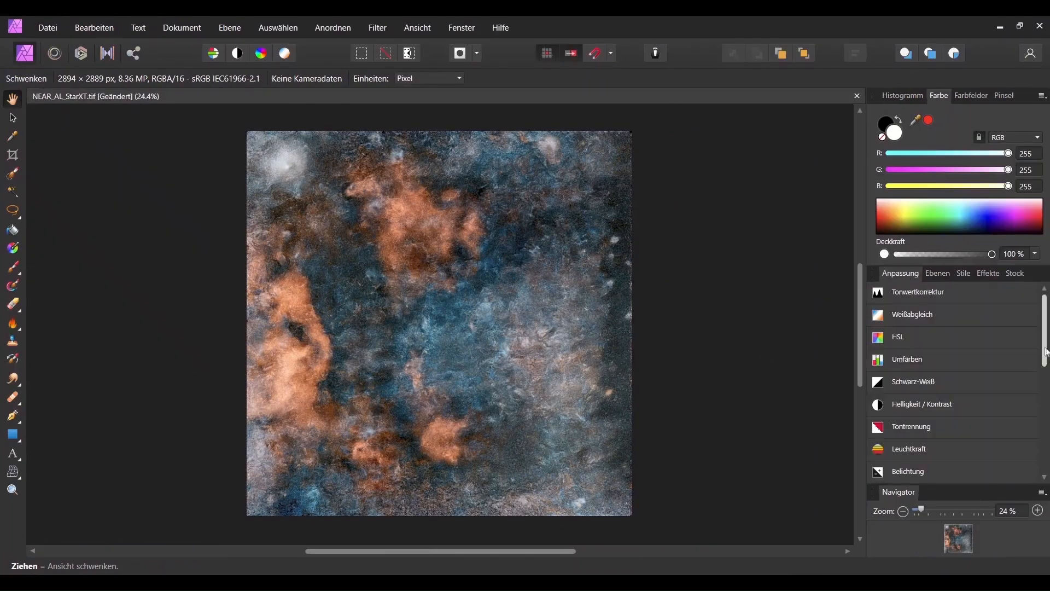
scroll(929, 372, down, 3)
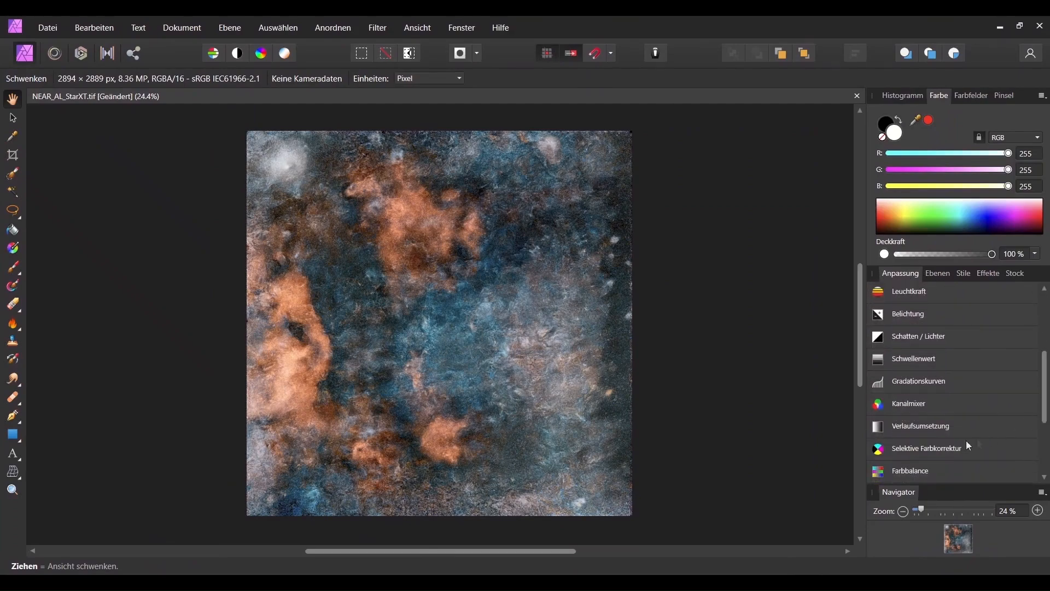
click(912, 451)
scroll(969, 441, down, 2)
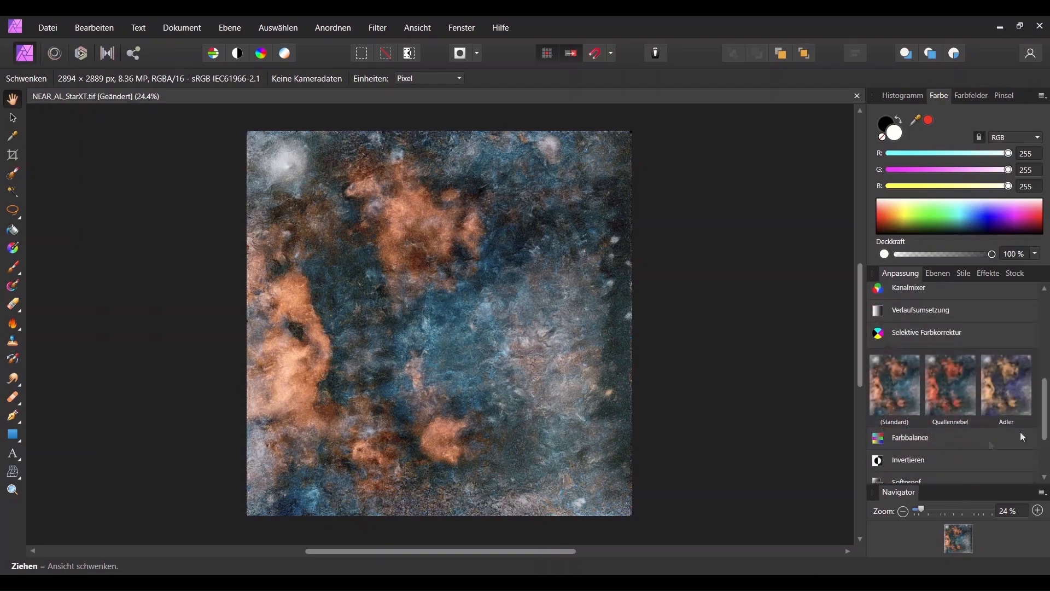
click(898, 338)
click(908, 355)
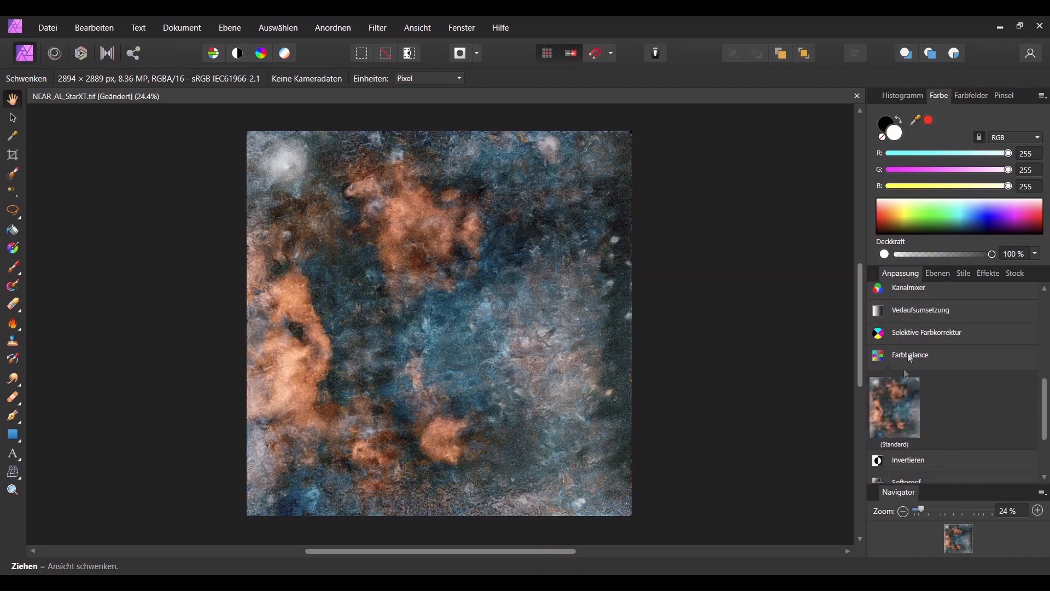
click(900, 392)
drag(805, 327, 292, 276)
scroll(591, 285, left, 5)
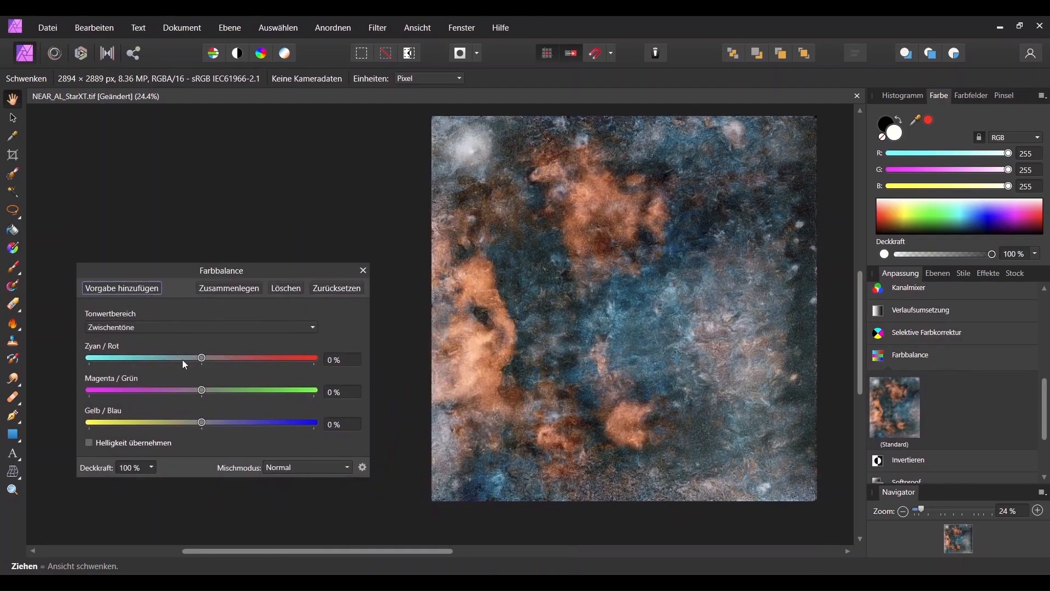
Step: Set the midtones to -74 % cyan/red and -45 % magenta/green and merge the color balance into StarXT
drag(203, 358, 179, 359)
drag(204, 390, 210, 431)
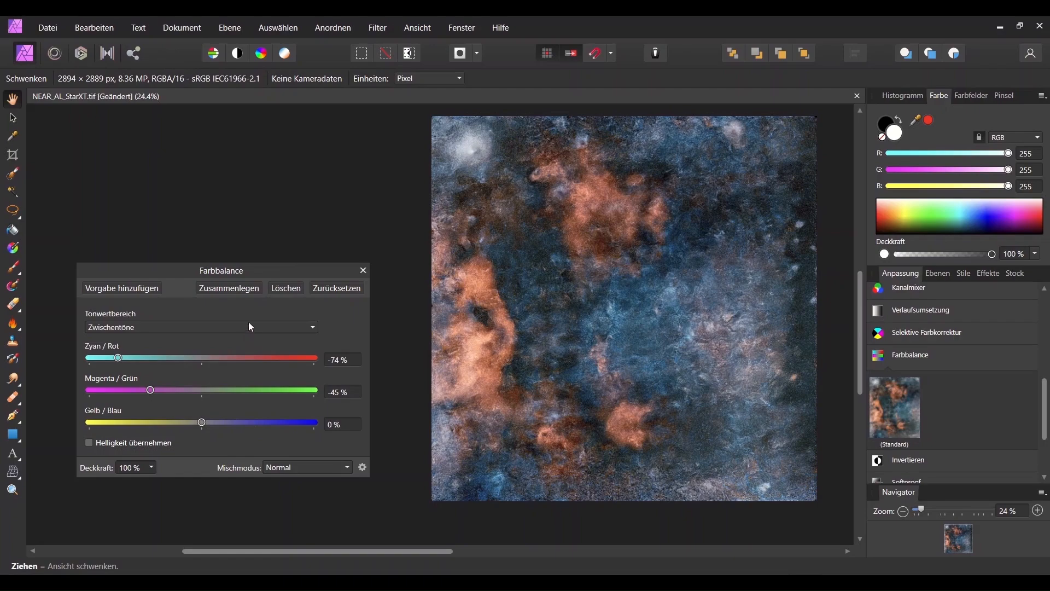
click(243, 290)
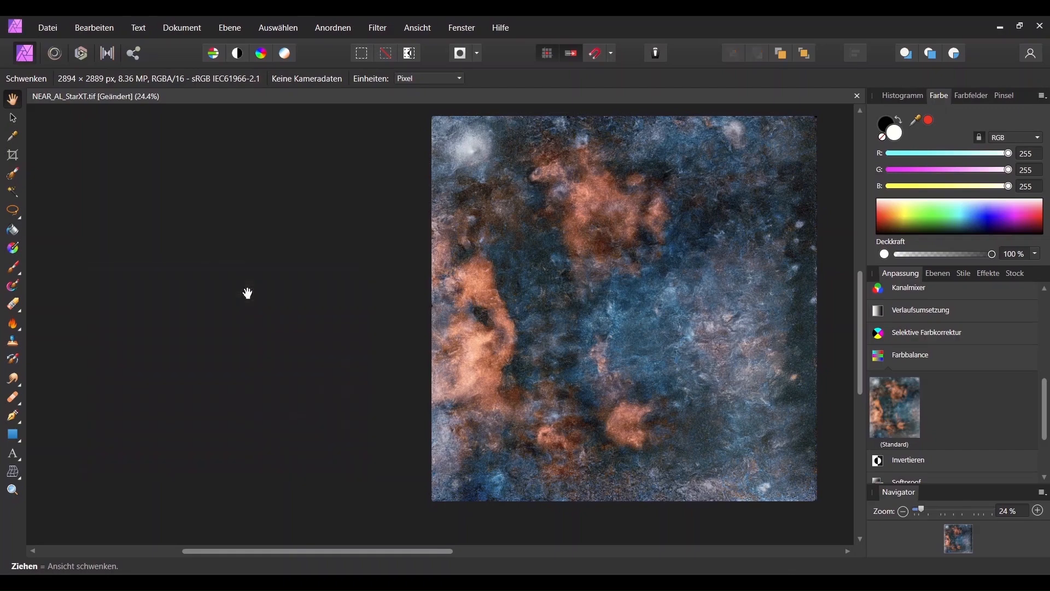
Step: Denoise the StarXT layer with the RC-Astro NoiseXTerminator plugin
drag(638, 215, 326, 229)
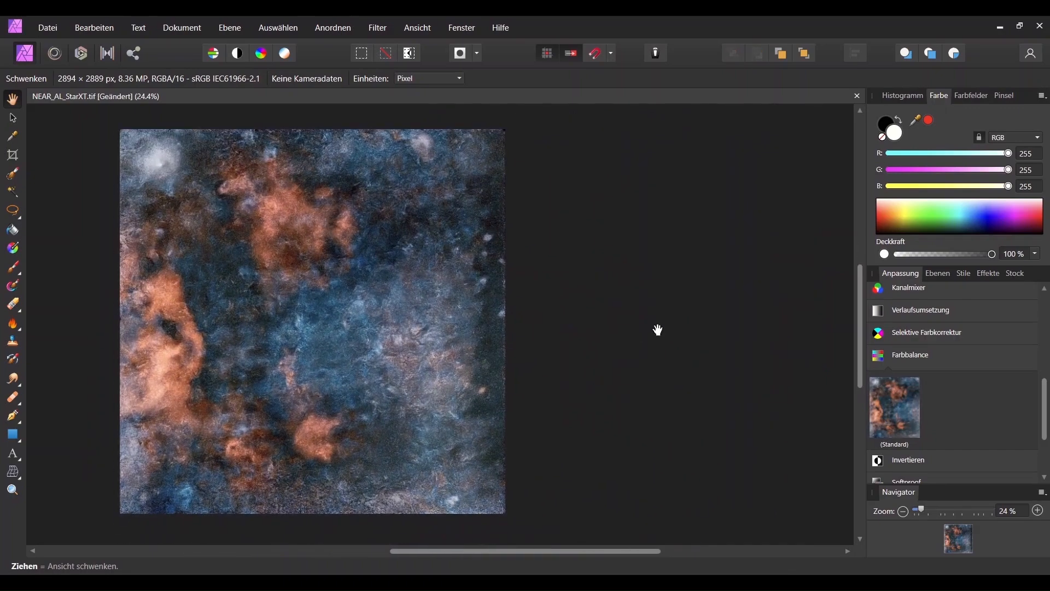
drag(359, 188, 393, 185)
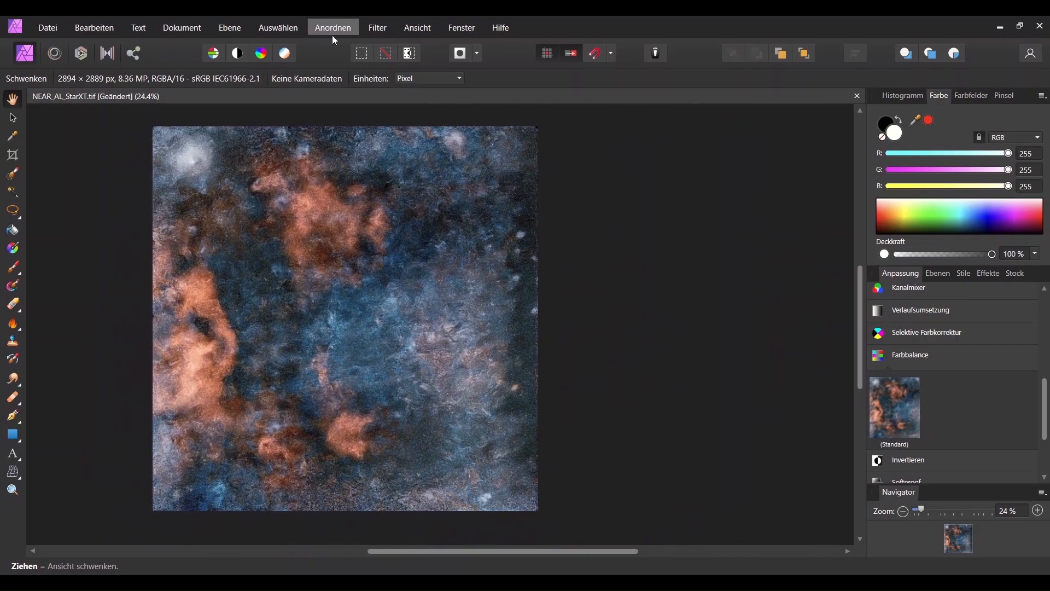
click(381, 29)
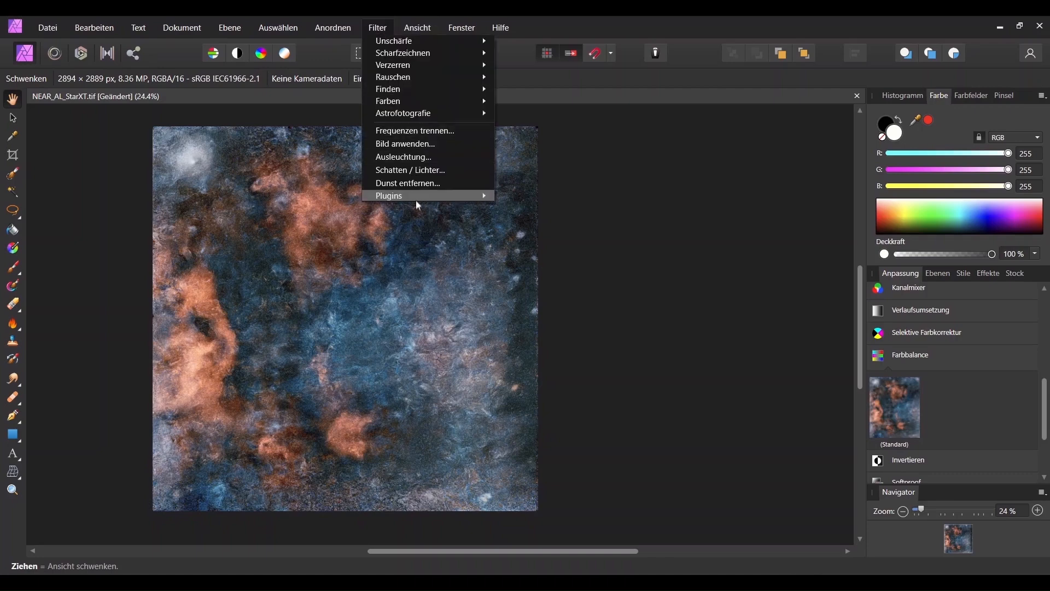
mouse_move(417, 197)
mouse_move(527, 208)
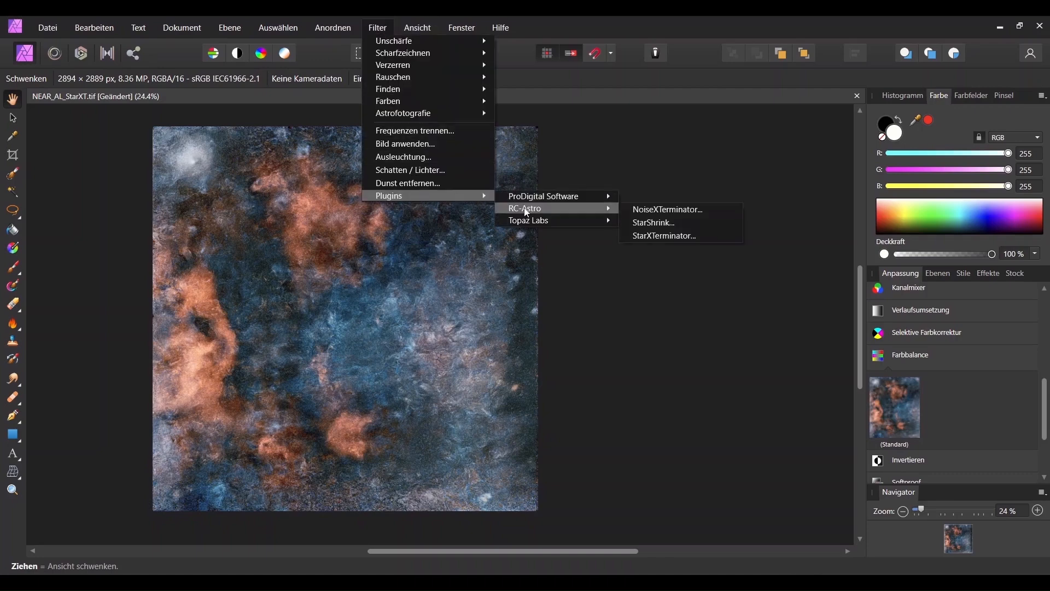
click(680, 210)
click(616, 191)
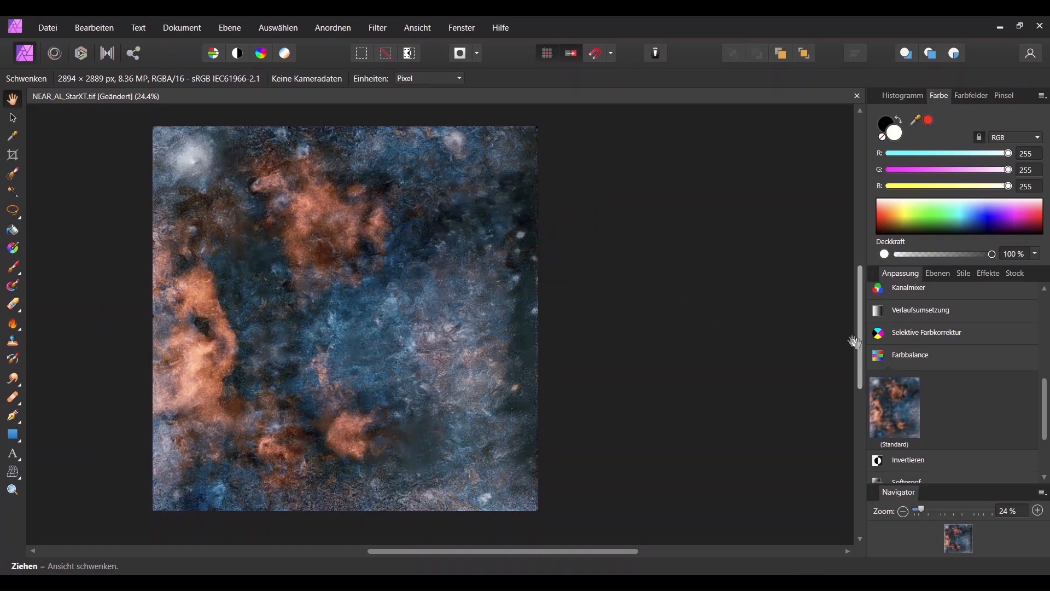
Step: Show the Stars layer together with StarXT and set the Stars blend mode to Screen (Negativ multiplizieren)
click(935, 274)
click(1032, 333)
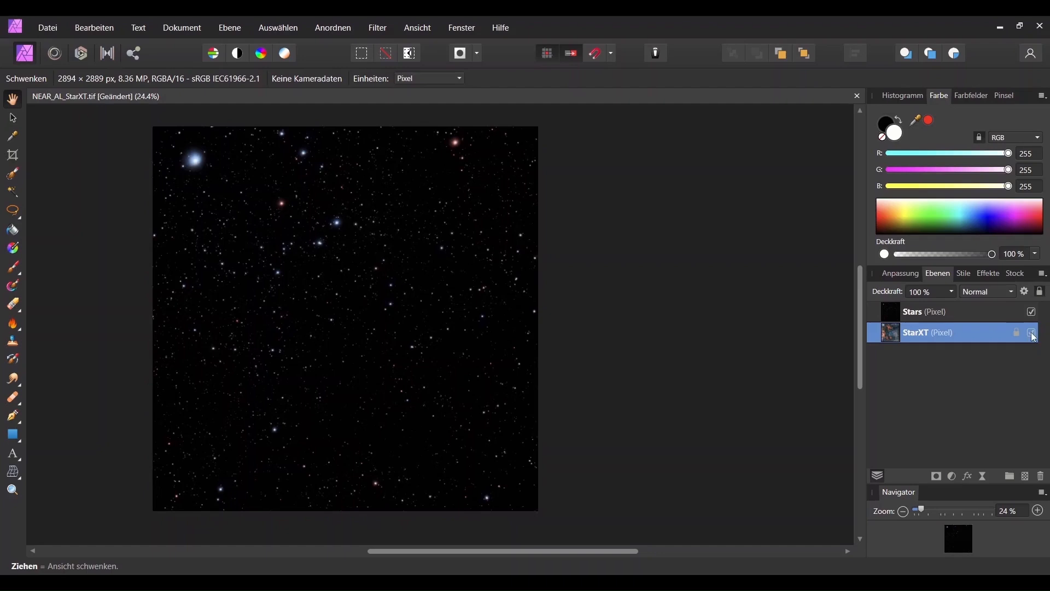
click(927, 316)
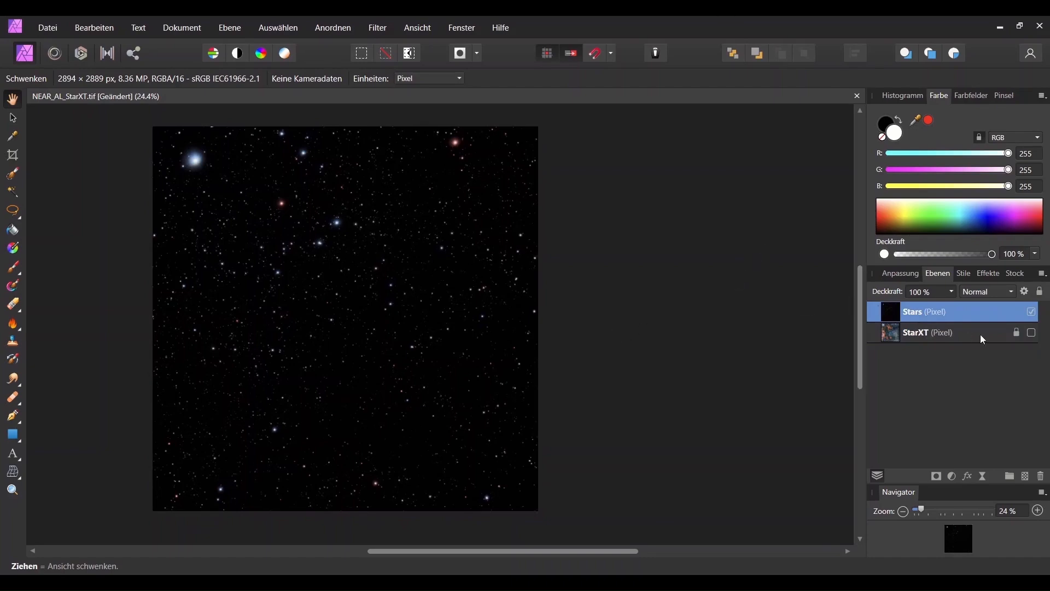
click(1011, 291)
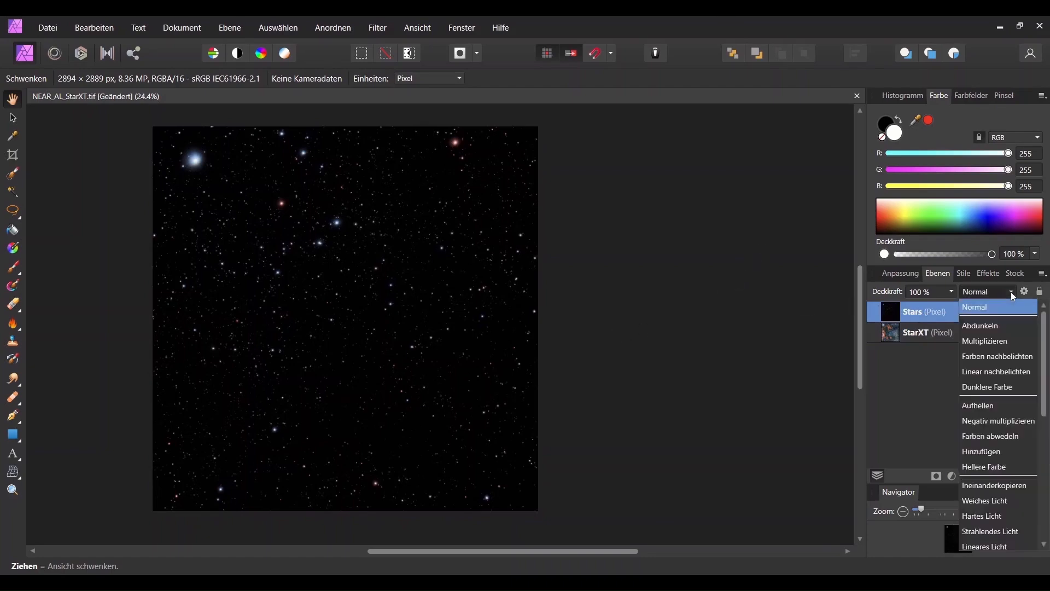
click(1009, 419)
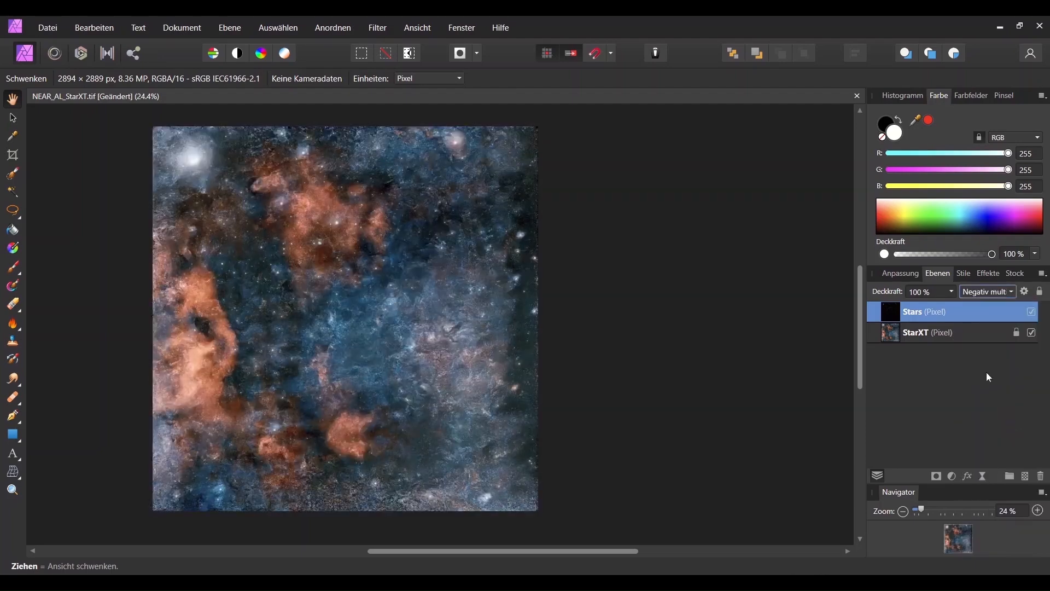
Step: Reduce the StarXT layer's opacity to 50 %
click(917, 333)
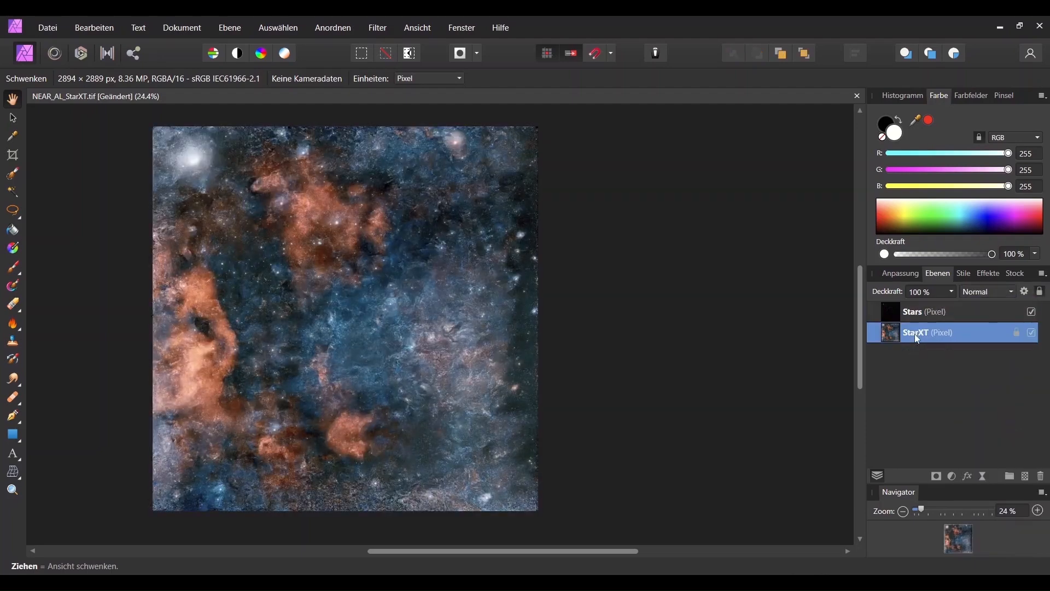
click(953, 291)
drag(955, 307, 909, 308)
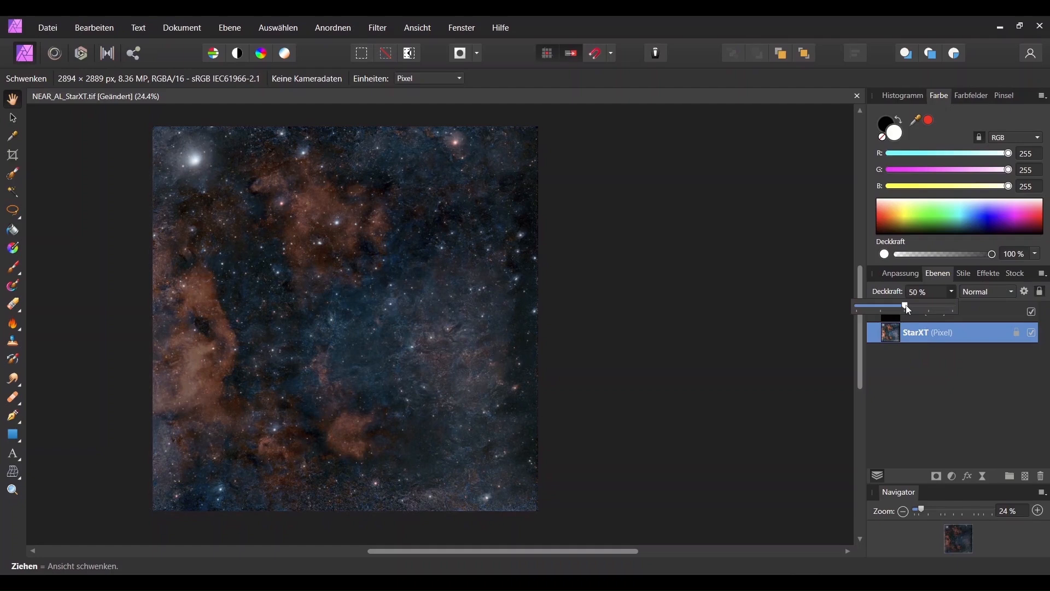
Step: Merge the visible layers into a new layer above Stars and name it 01
right_click(918, 312)
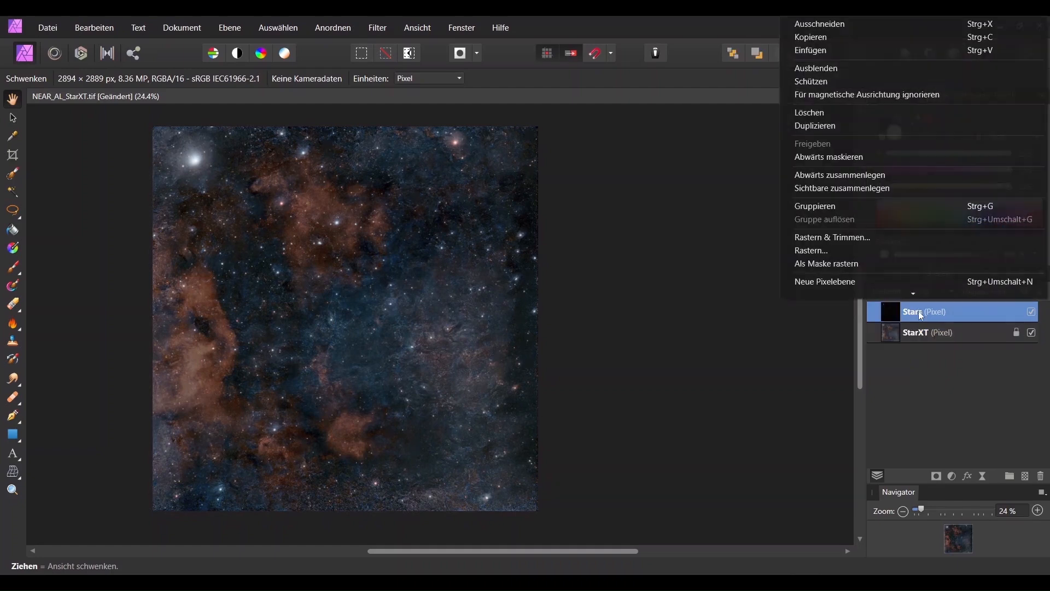
click(855, 188)
double_click(934, 312)
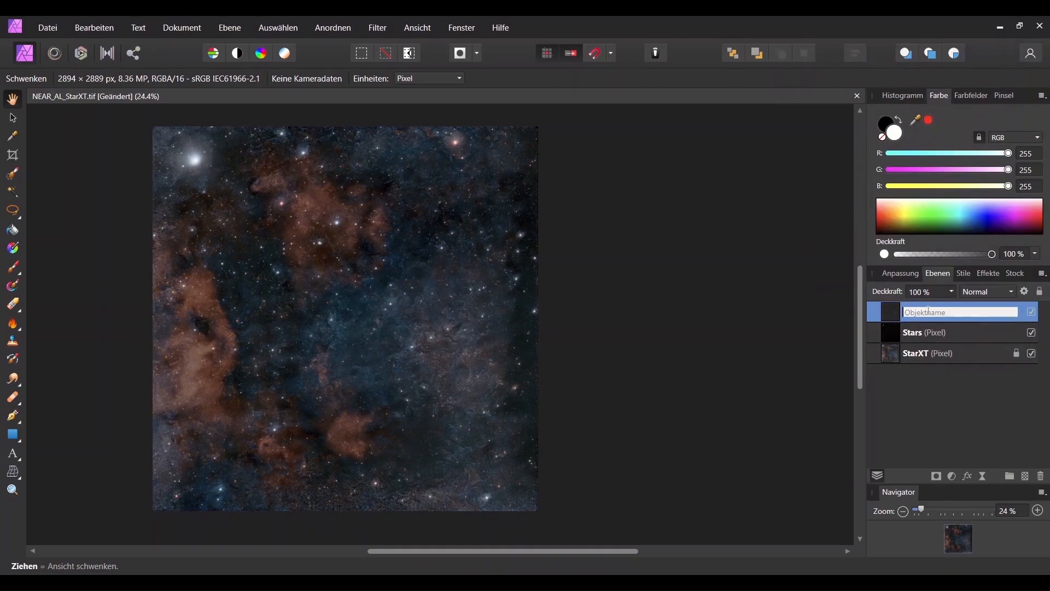
text(01)
key(Return)
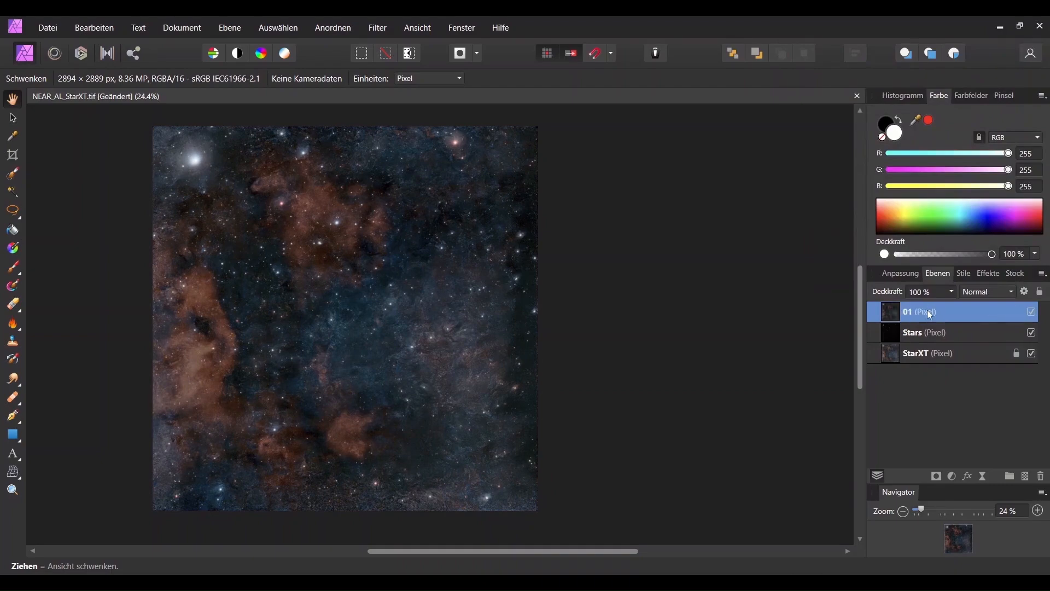
Step: Hide the Stars layer, keep StarXT visible and set layer 01's blend mode to Color Dodge (Farben abwedeln)
click(1032, 333)
click(1032, 353)
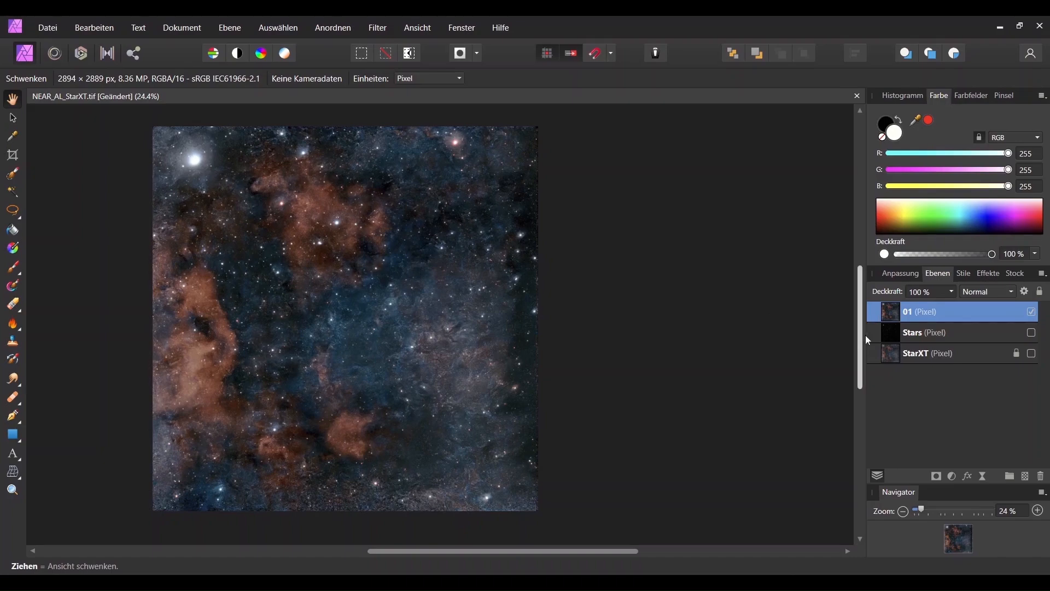
click(1032, 354)
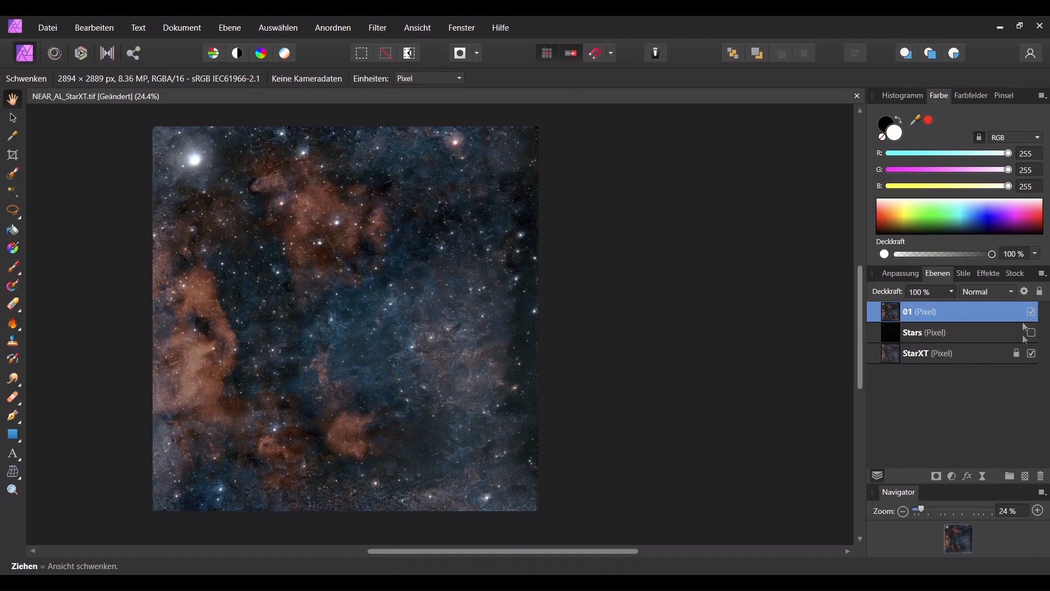
click(1011, 291)
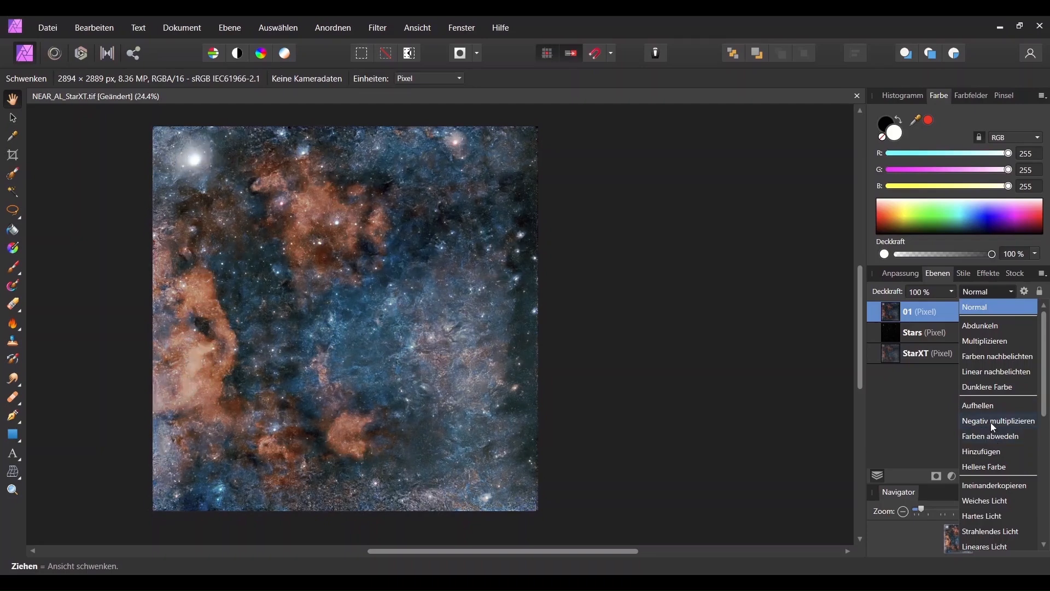
click(998, 440)
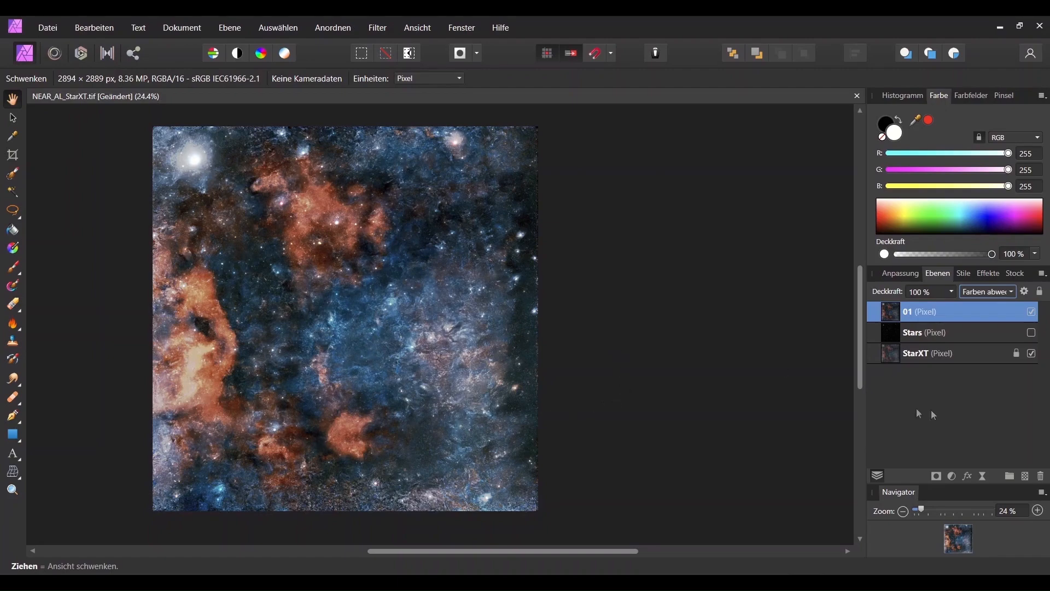
Step: Lower the StarXT layer's opacity to 44 % beneath the dodged layer 01
click(949, 354)
click(952, 292)
drag(955, 310, 948, 314)
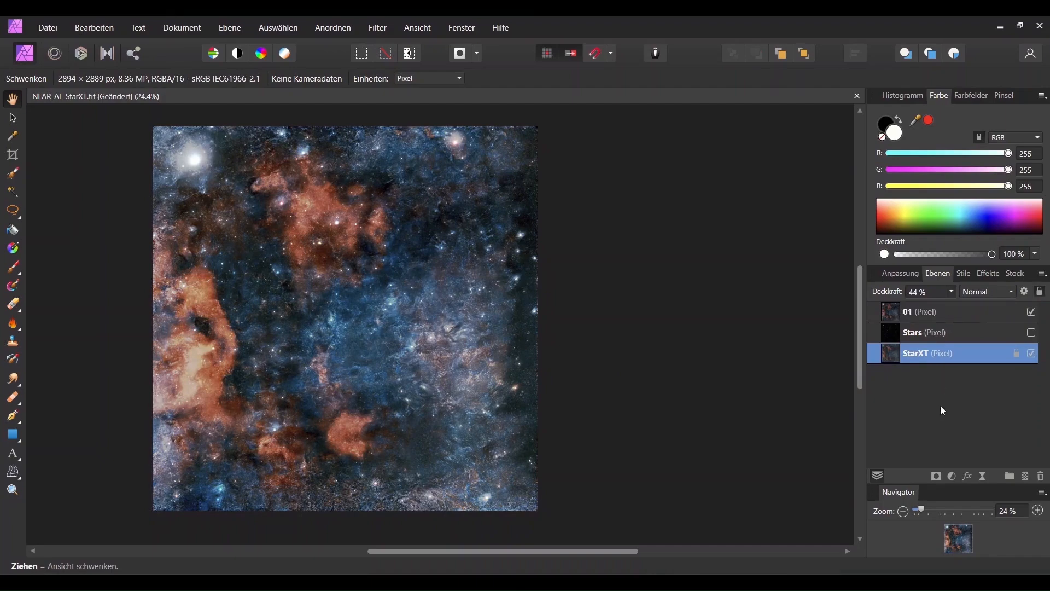
Step: Merge the visible layers into a new top layer named 02 and hide layer 01
click(927, 311)
right_click(927, 311)
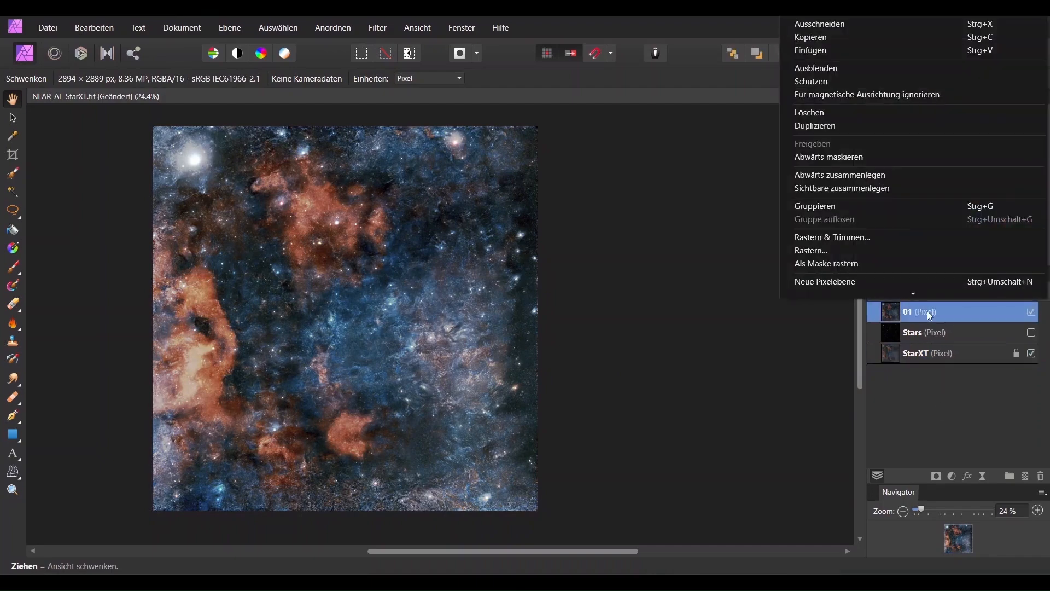
click(882, 191)
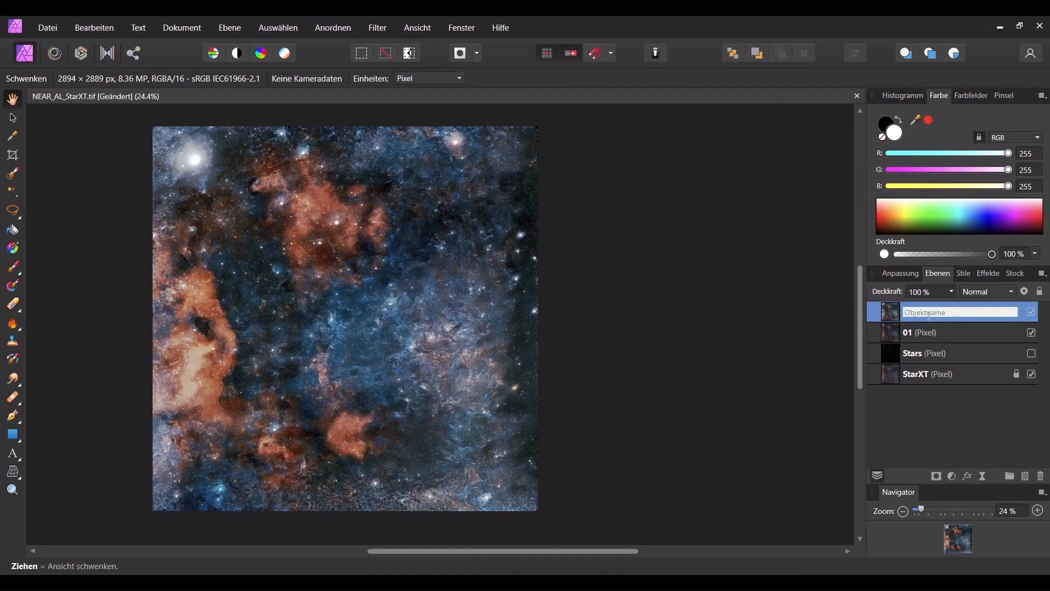
text(02)
key(Return)
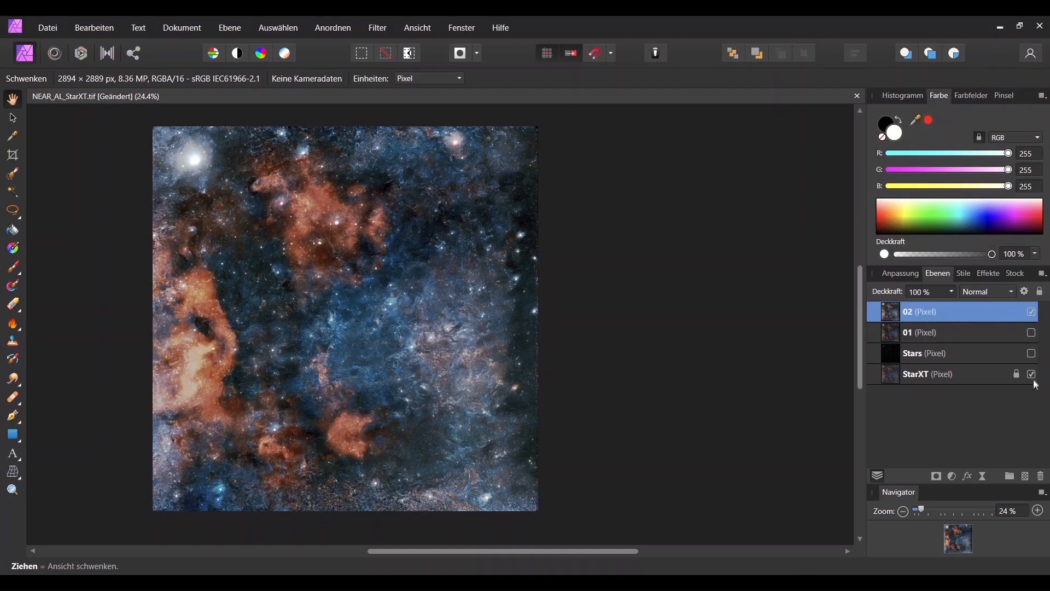
Step: Add an orange lens filter adjustment (Objektivfilter) at 50 % optical density and merge it into layer 02
click(901, 273)
scroll(970, 427, down, 5)
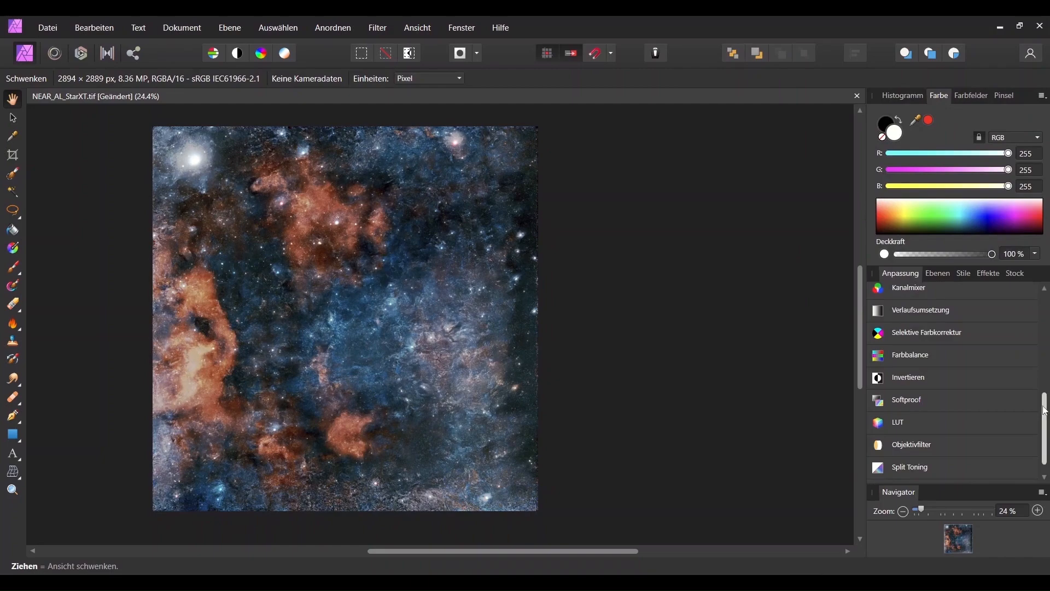
click(909, 426)
click(898, 456)
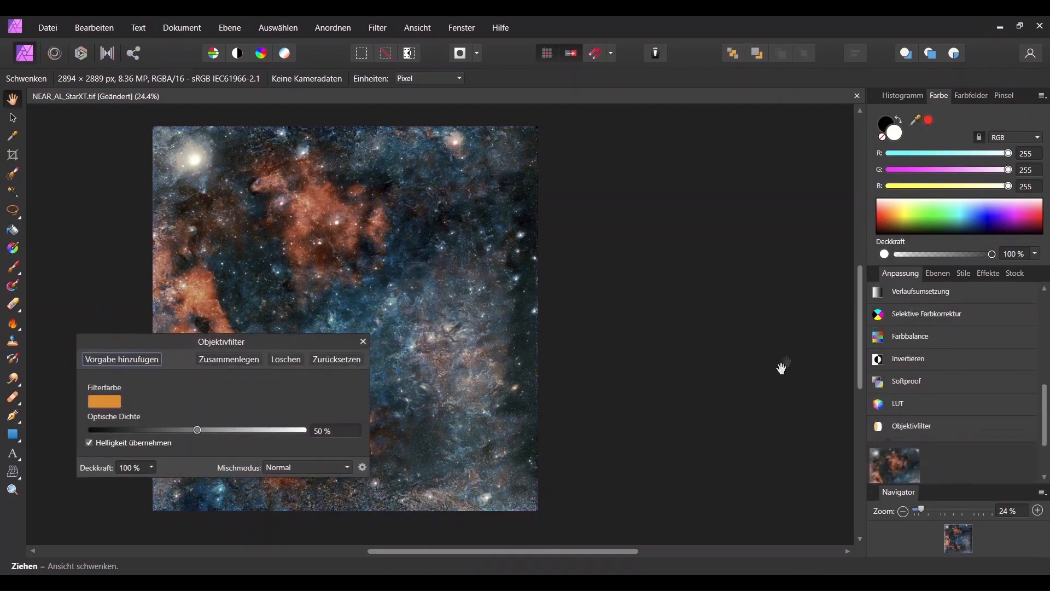
drag(274, 346, 666, 271)
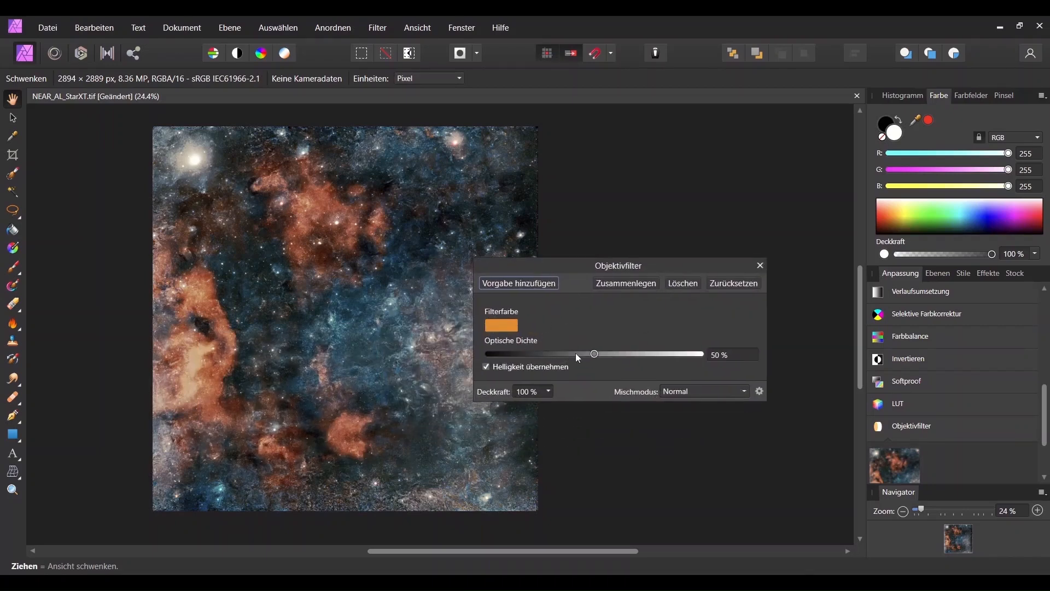
click(639, 287)
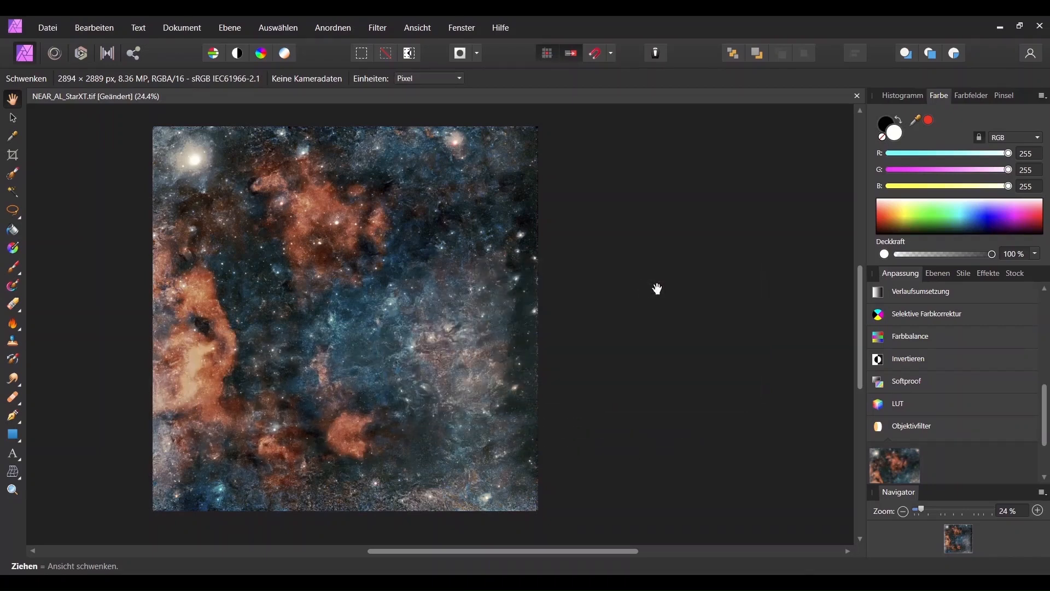
drag(469, 309, 517, 320)
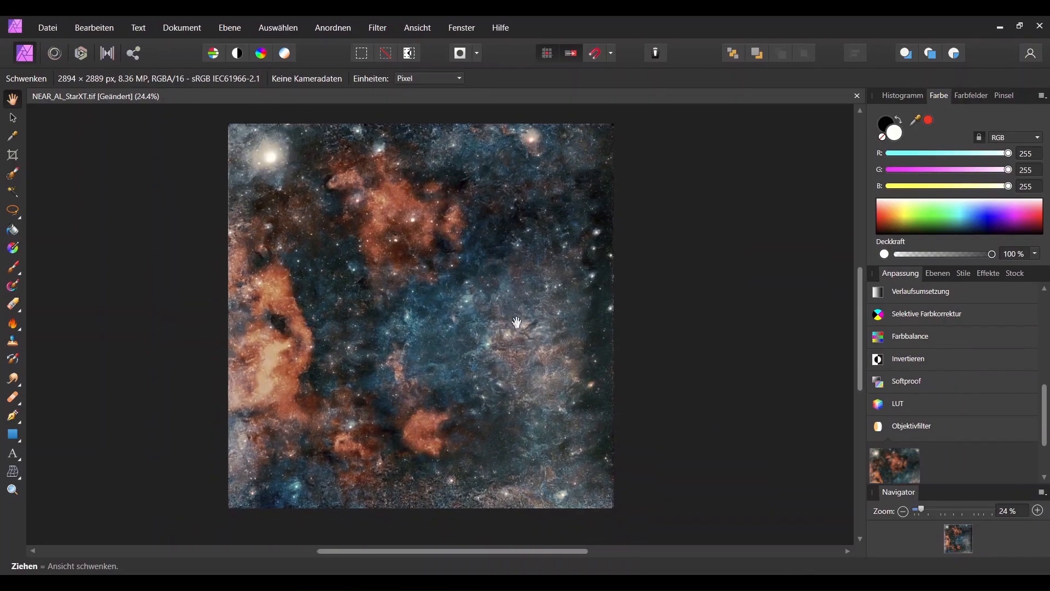
Step: Apply the Clarity sharpening filter (Klarheit) to layer 02 with an adjusted strength
click(380, 29)
mouse_move(405, 72)
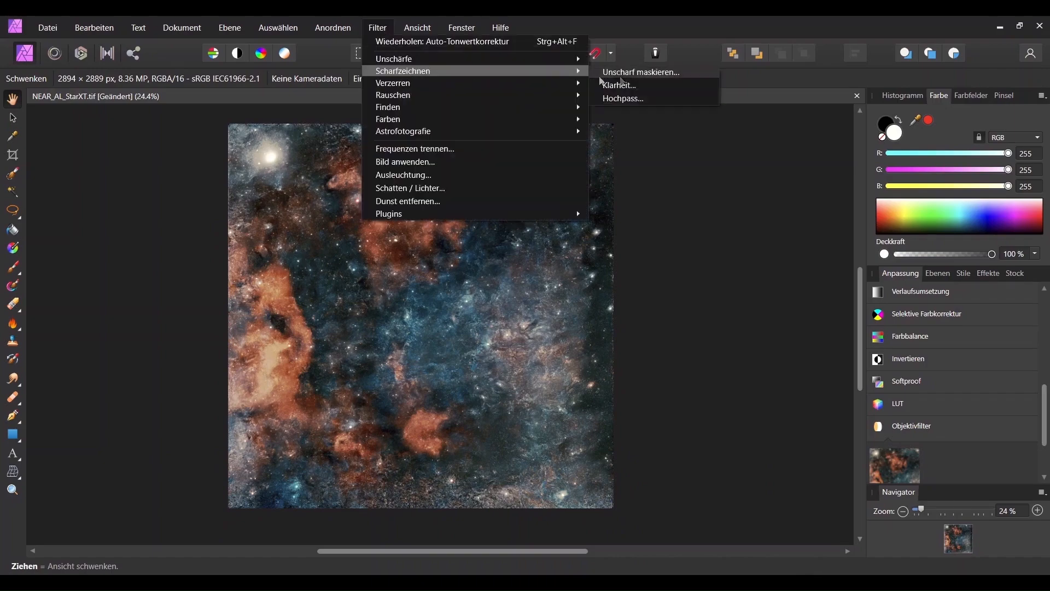
click(623, 84)
drag(705, 492, 572, 490)
click(750, 520)
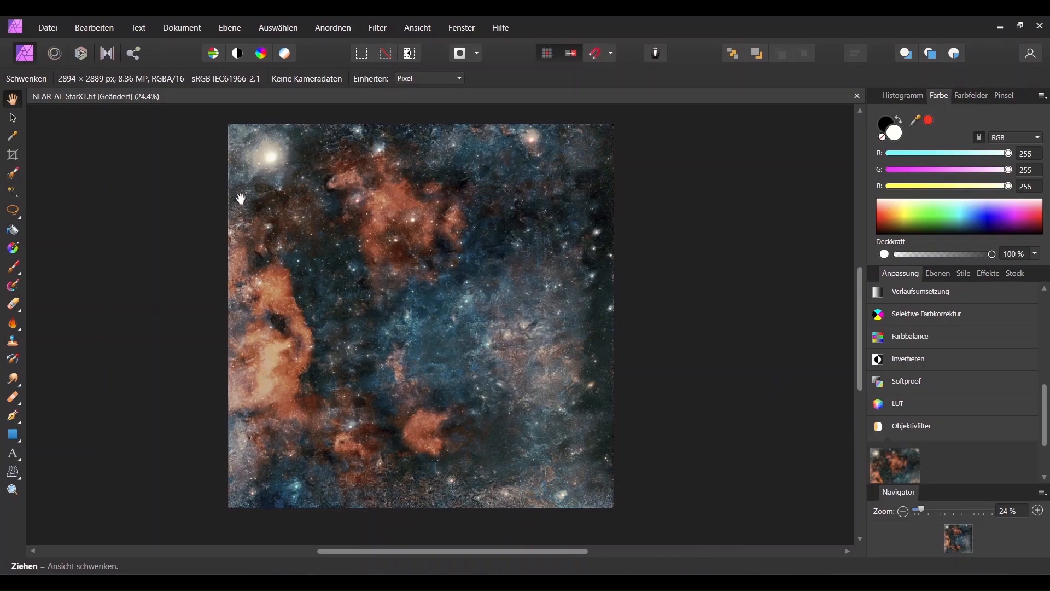
Step: Crop the image on all four sides to 2156 × 2376 px, cutting off the bright star and most of the orange nebula
click(12, 155)
drag(422, 125, 422, 153)
drag(229, 332, 290, 331)
drag(450, 512, 451, 462)
drag(613, 308, 577, 312)
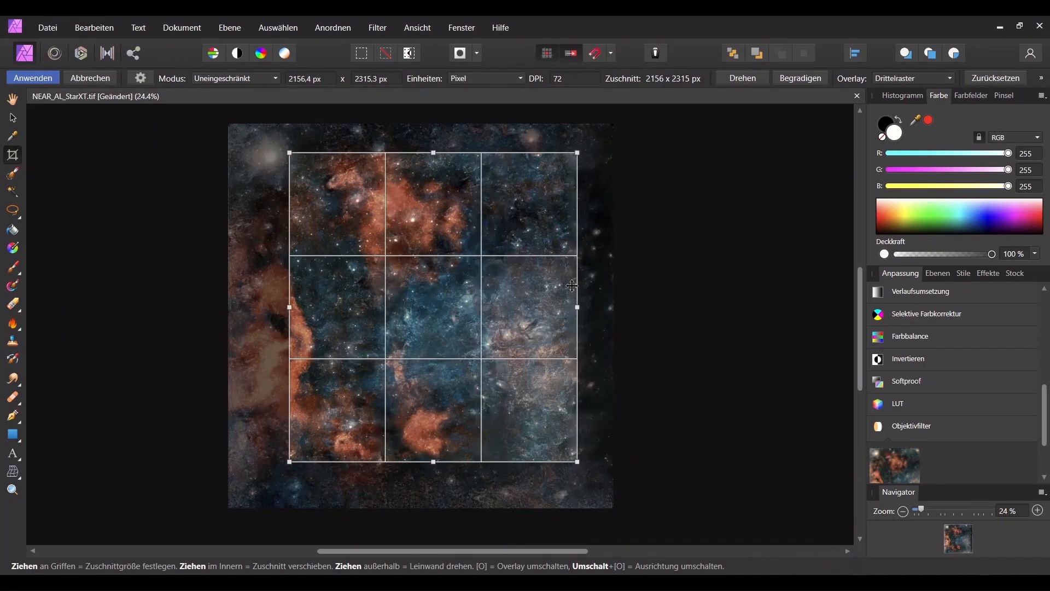
drag(434, 156, 434, 146)
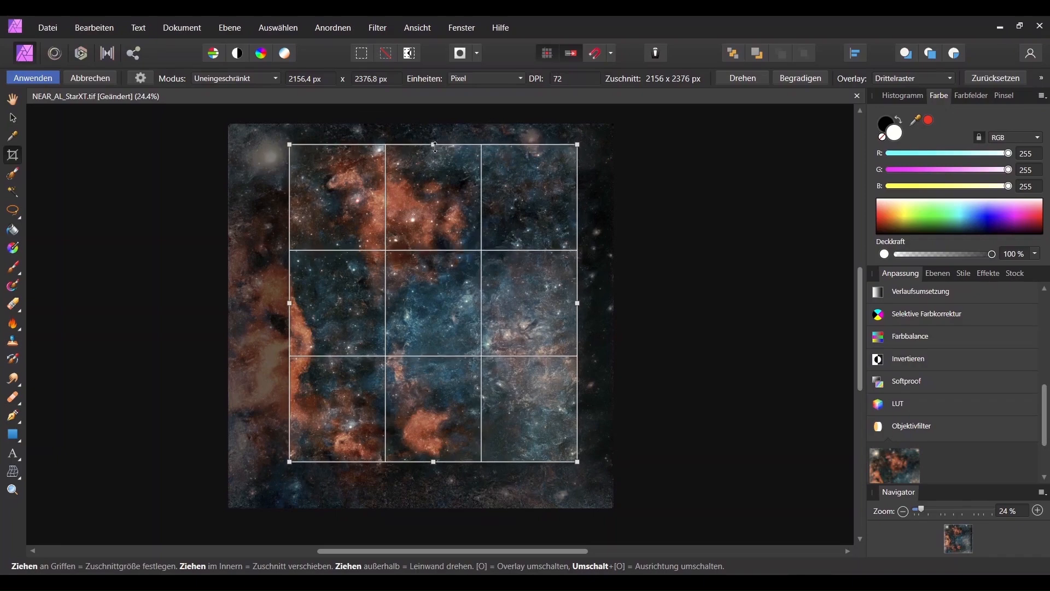
click(42, 76)
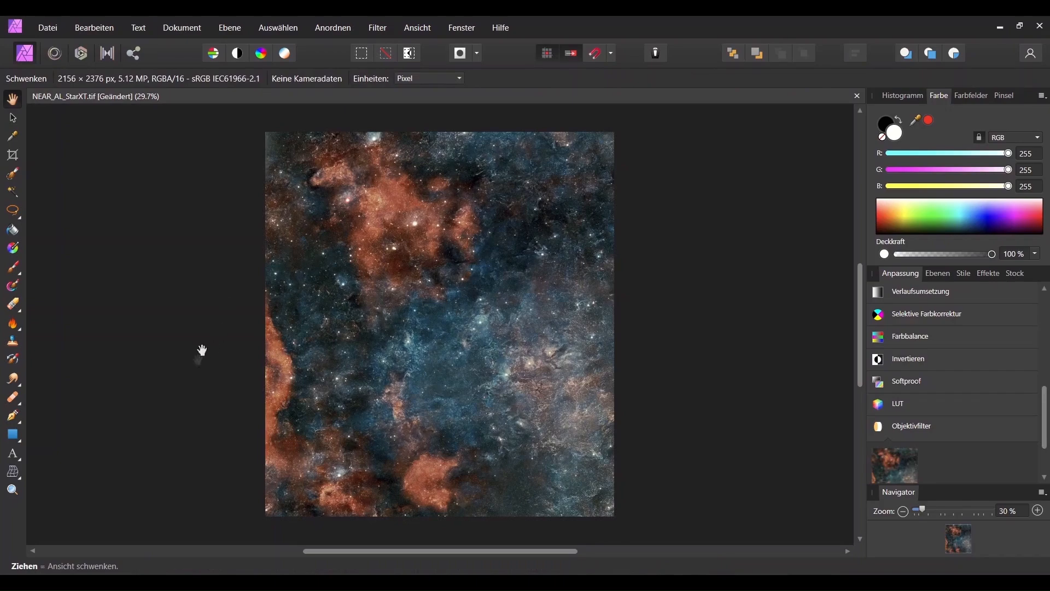
drag(415, 321, 272, 317)
drag(365, 305, 615, 313)
drag(532, 331, 568, 330)
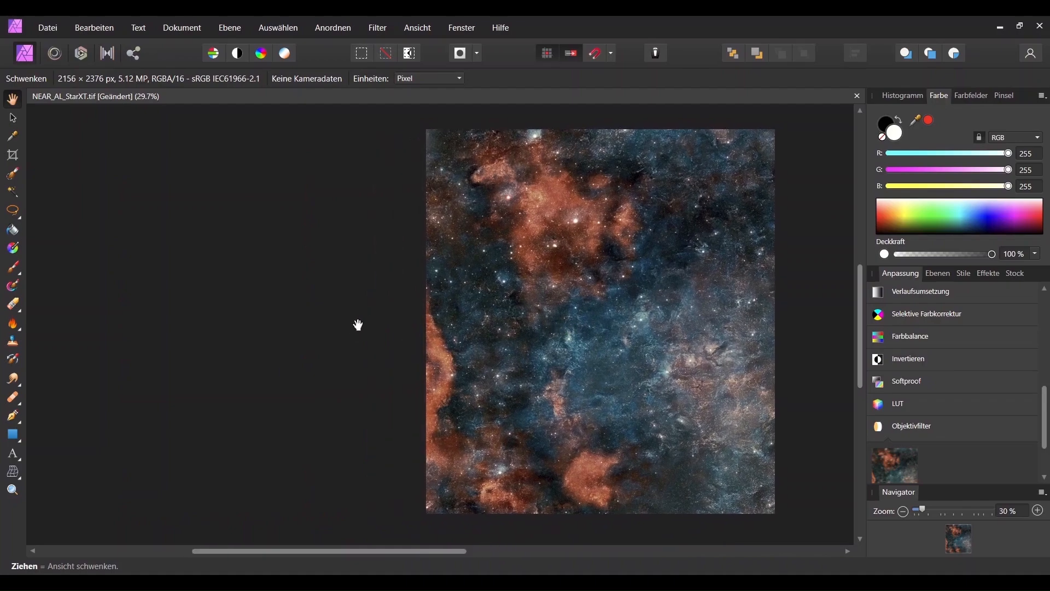
Step: Open Near_Alnilam_original.jpg from the VESPERA folder inside Bilder
key(ctrl+o)
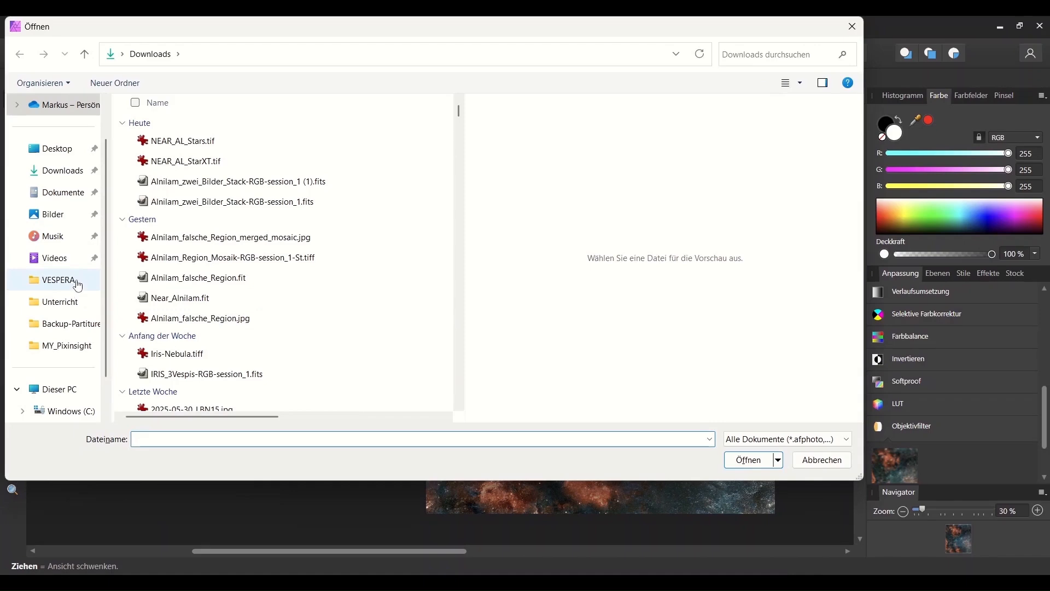
click(260, 238)
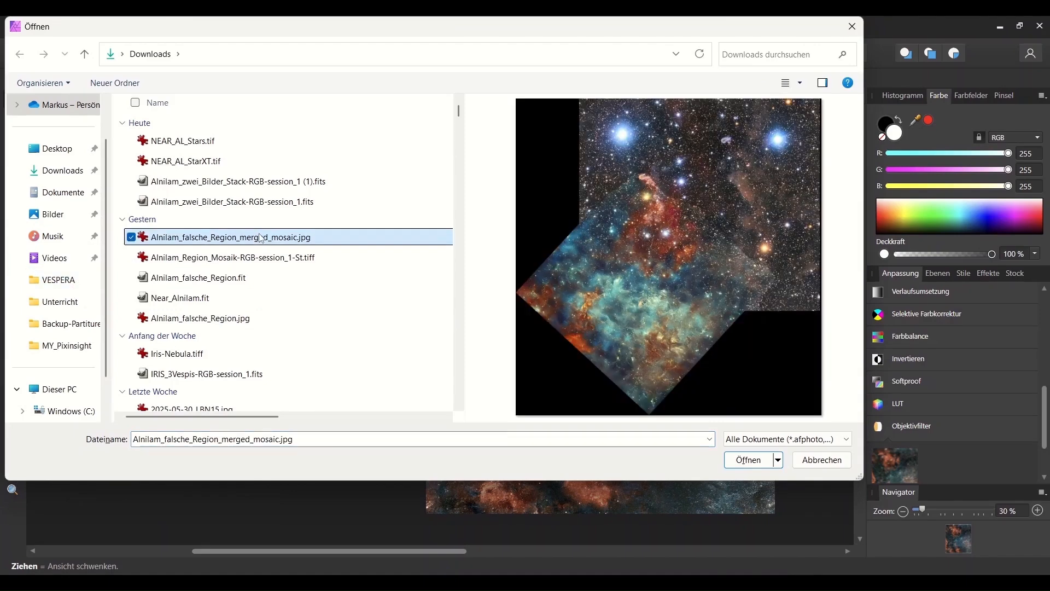
click(255, 261)
click(202, 302)
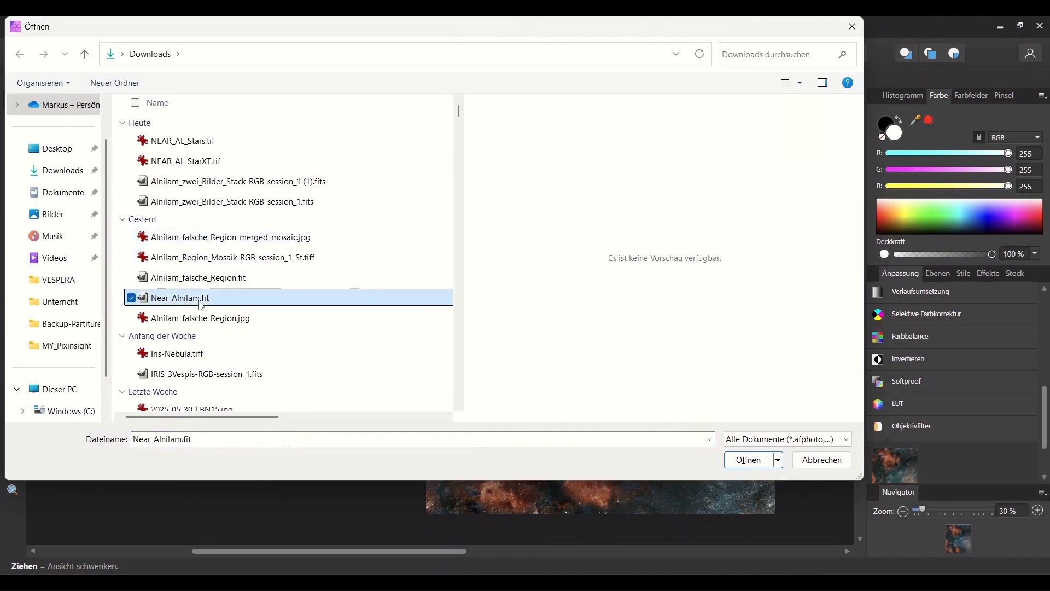
click(200, 280)
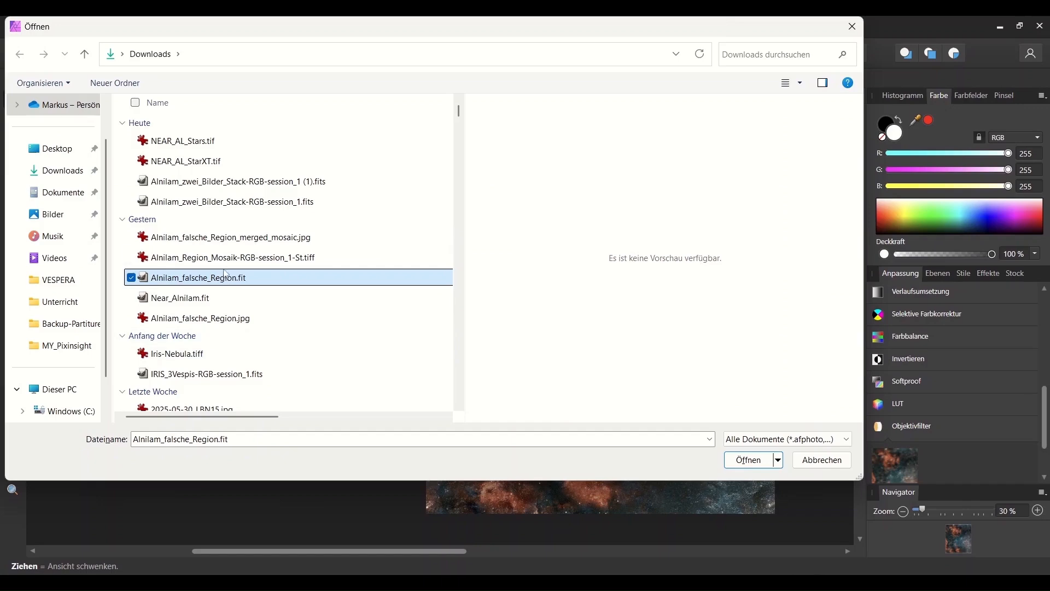
click(228, 244)
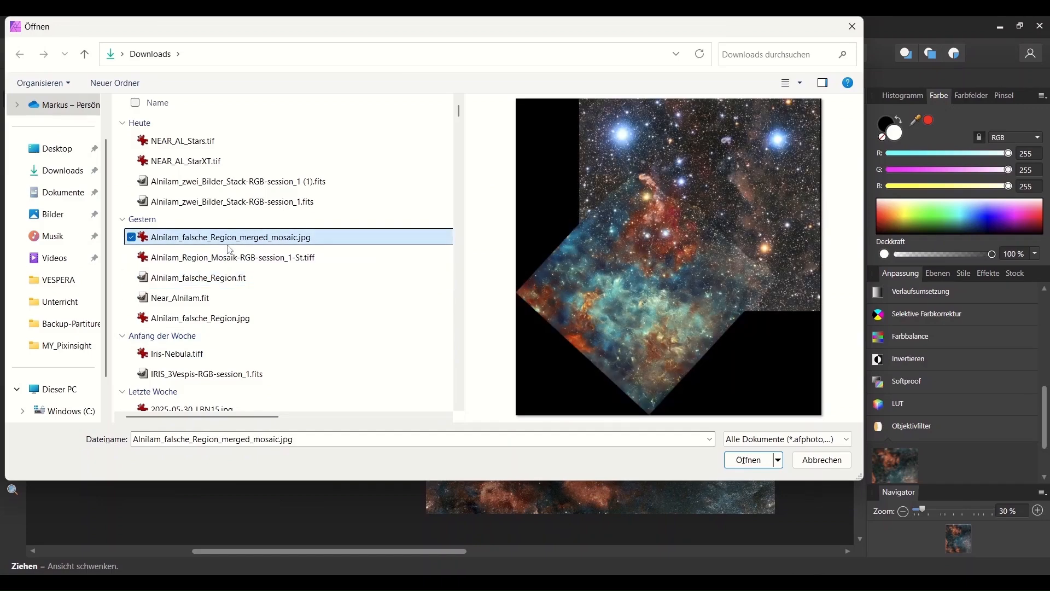
click(64, 281)
click(261, 126)
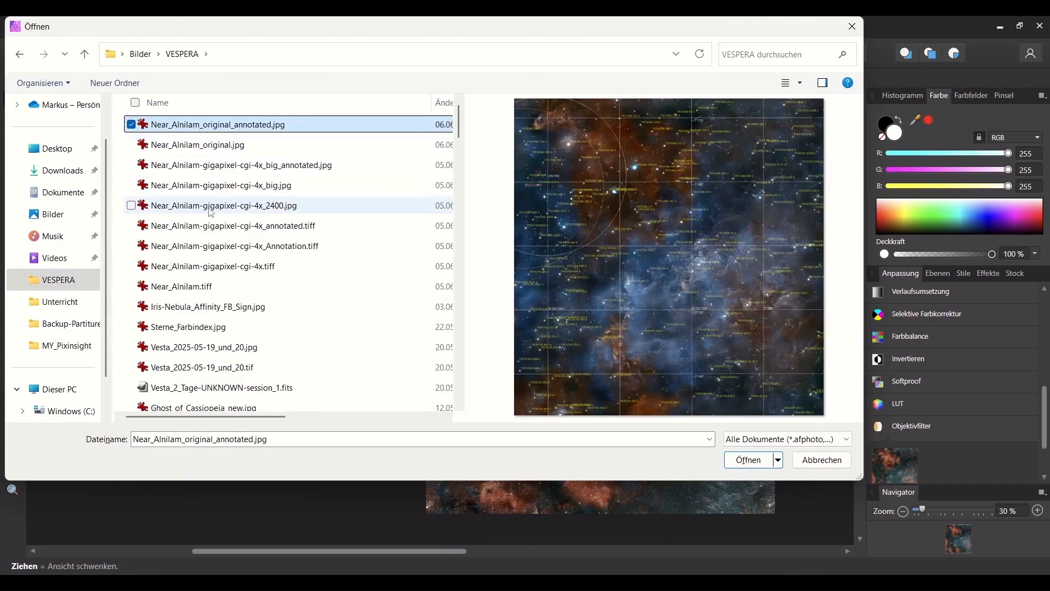
click(225, 150)
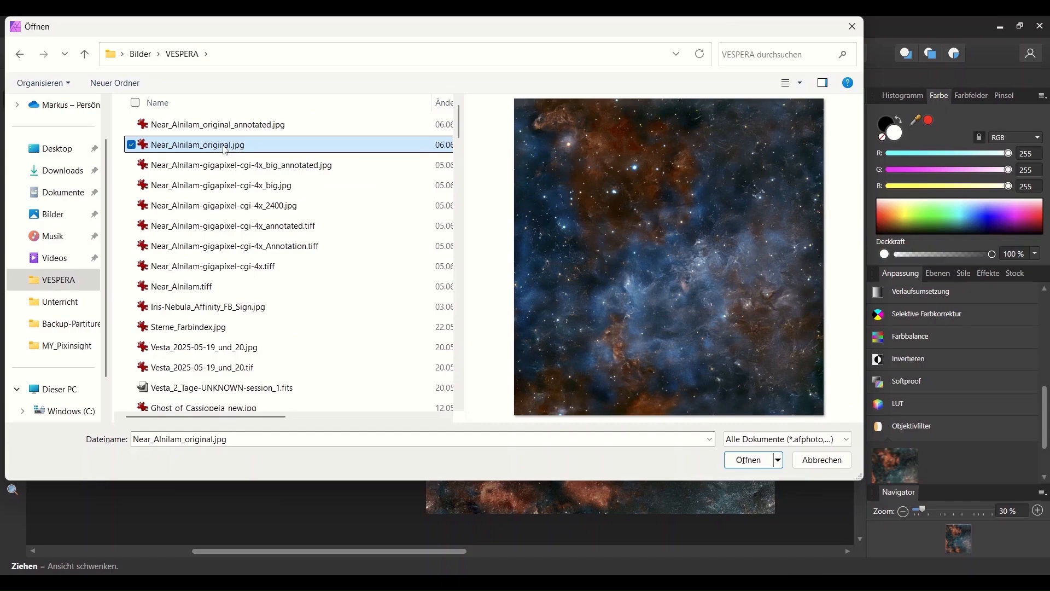
click(748, 459)
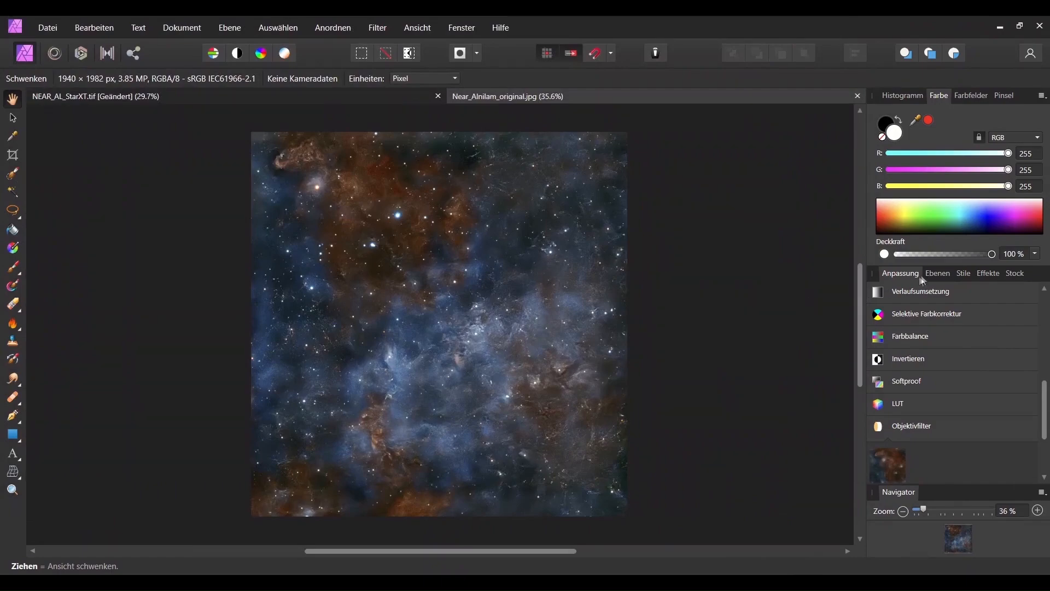
Step: Rename the opened image's background layer to Original and copy it into the NEAR_AL_StarXT.tif document
click(938, 273)
double_click(919, 314)
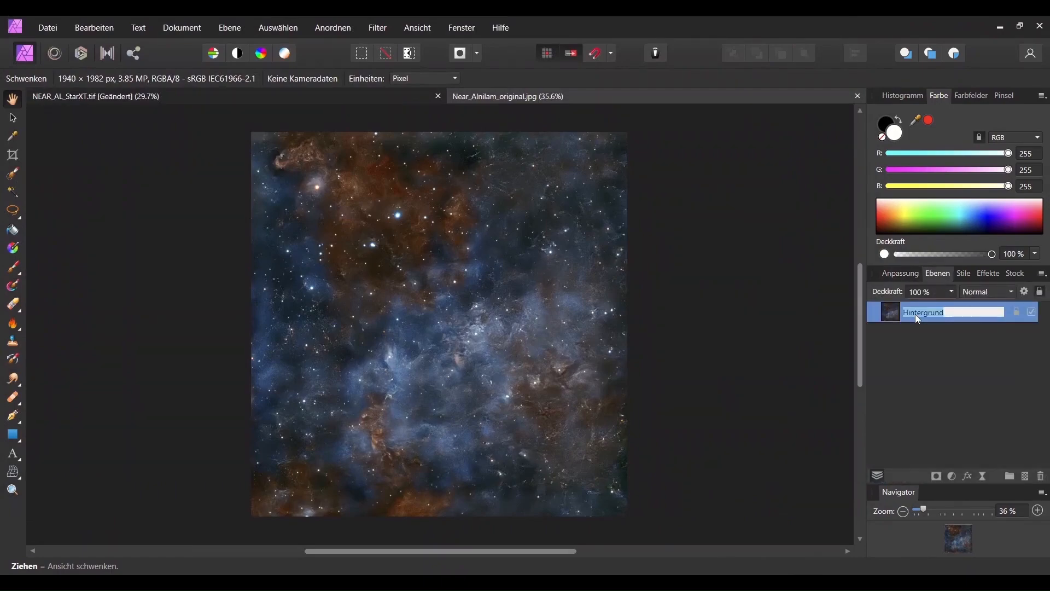
text(Original)
key(Return)
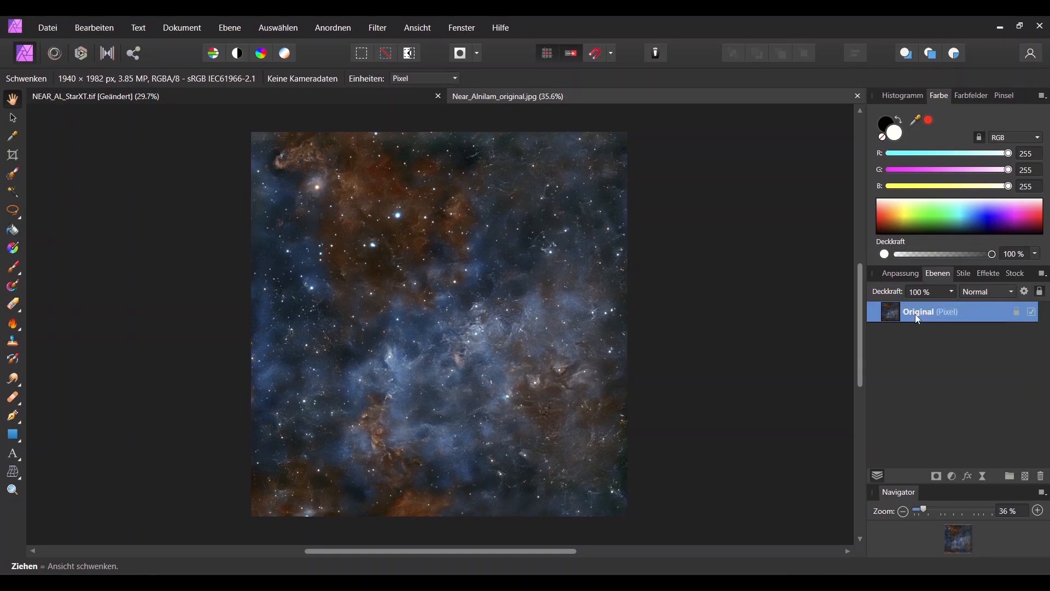
click(295, 97)
key(ctrl+v)
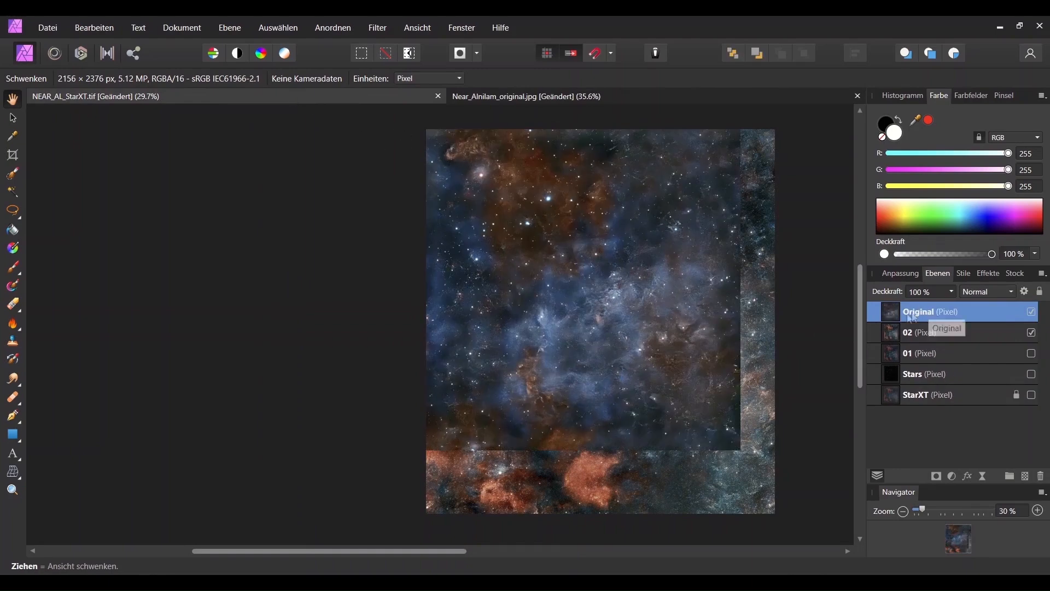
Step: Move the pasted Original layer down and slightly right so it sits roughly centred over the cropped image
click(12, 117)
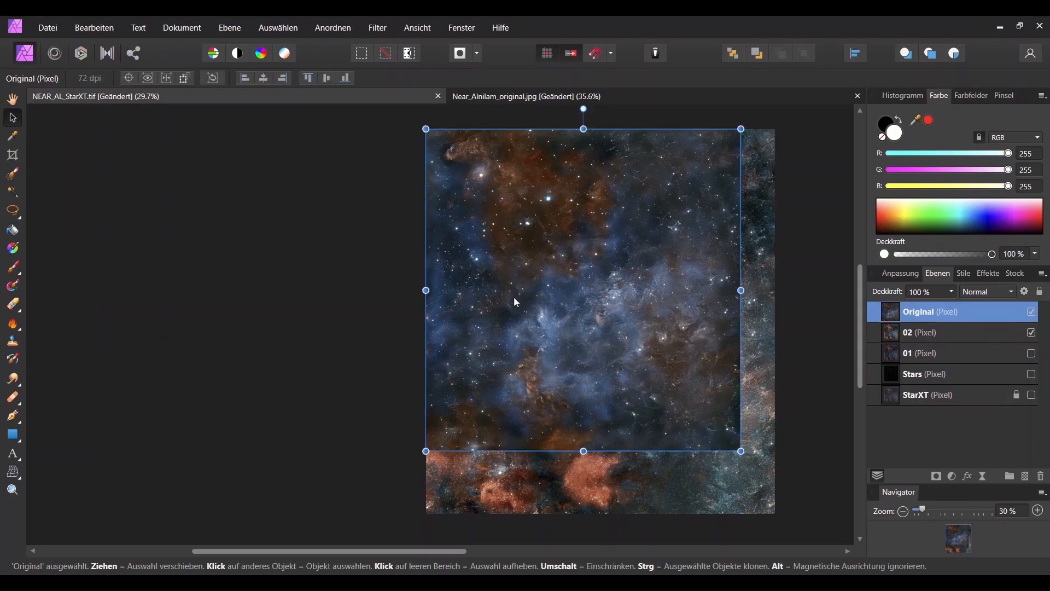
drag(516, 302, 569, 346)
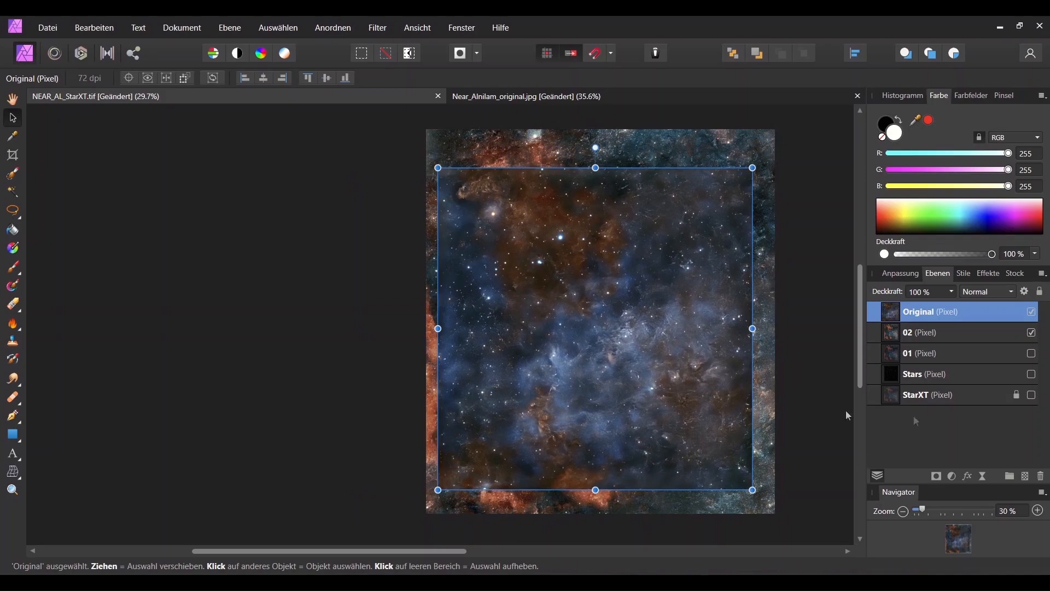
key(h)
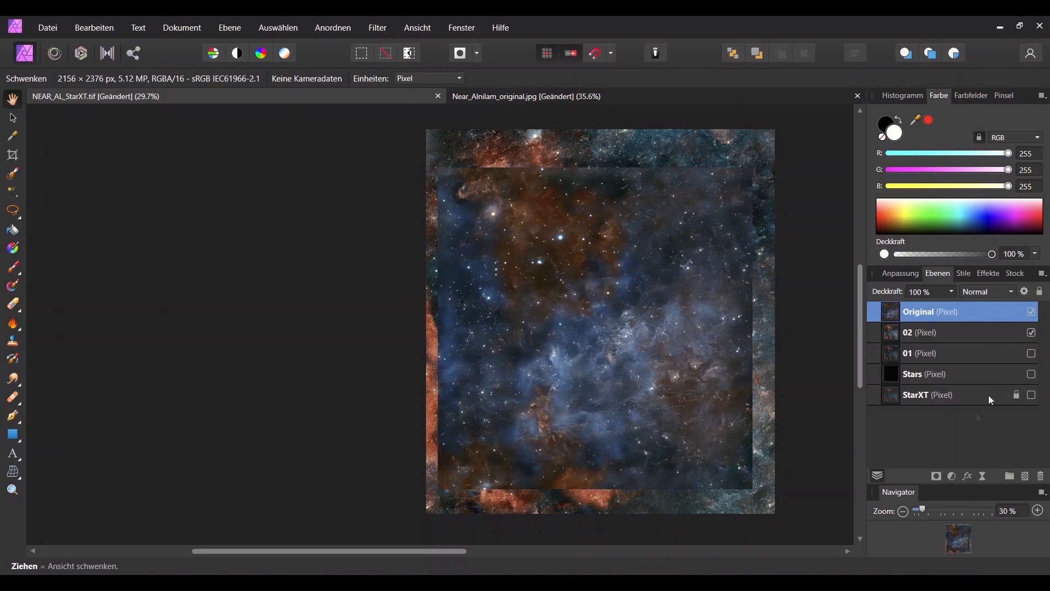
Step: Hide the Original layer, select layer 02 and extend the canvas leftward with the Crop tool to 4000 × 2376 px
click(1031, 311)
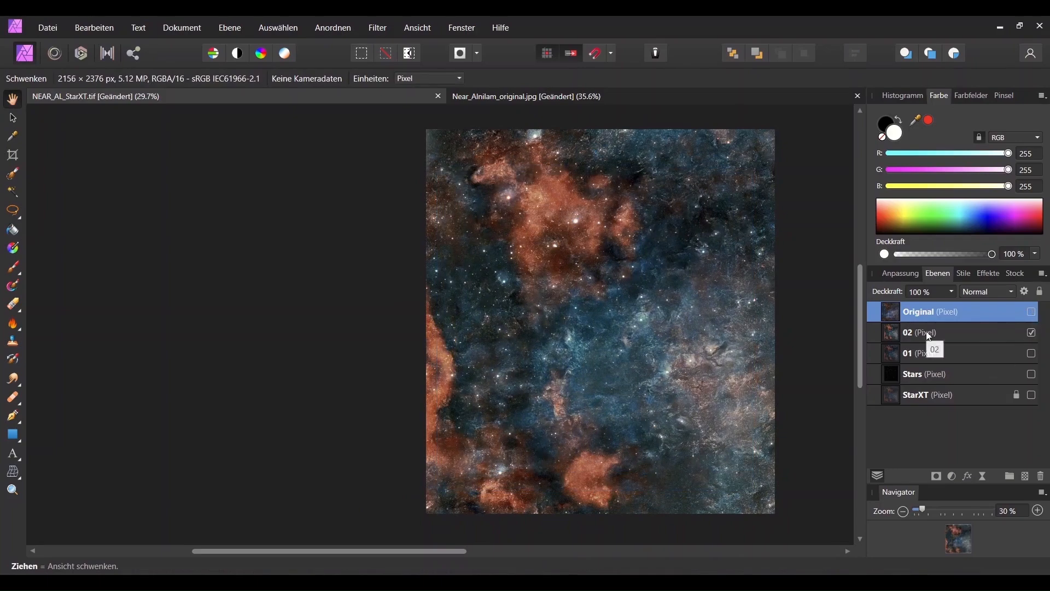
click(929, 333)
click(14, 157)
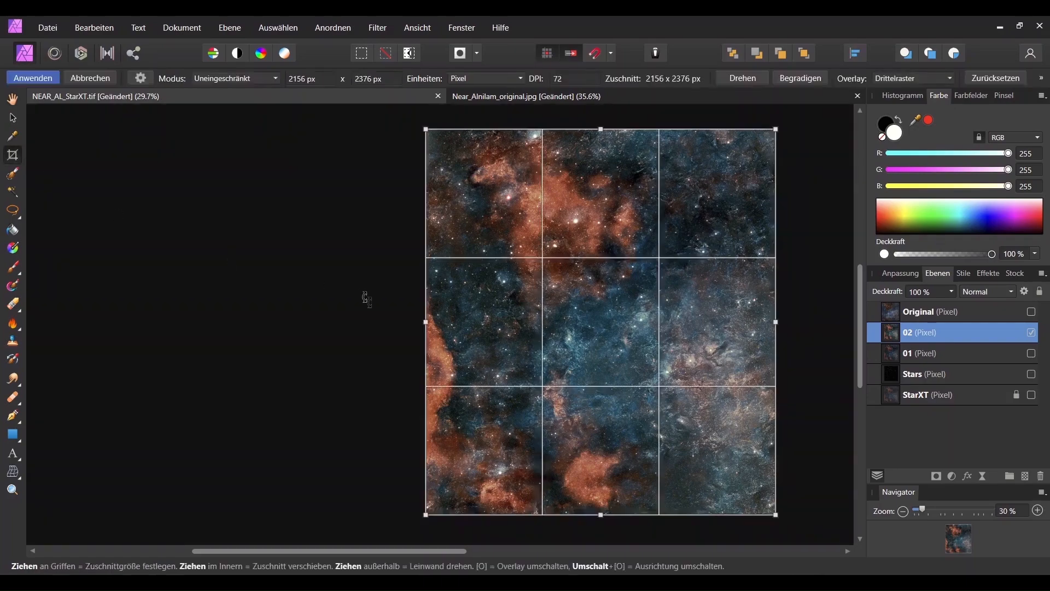
drag(424, 322, 56, 304)
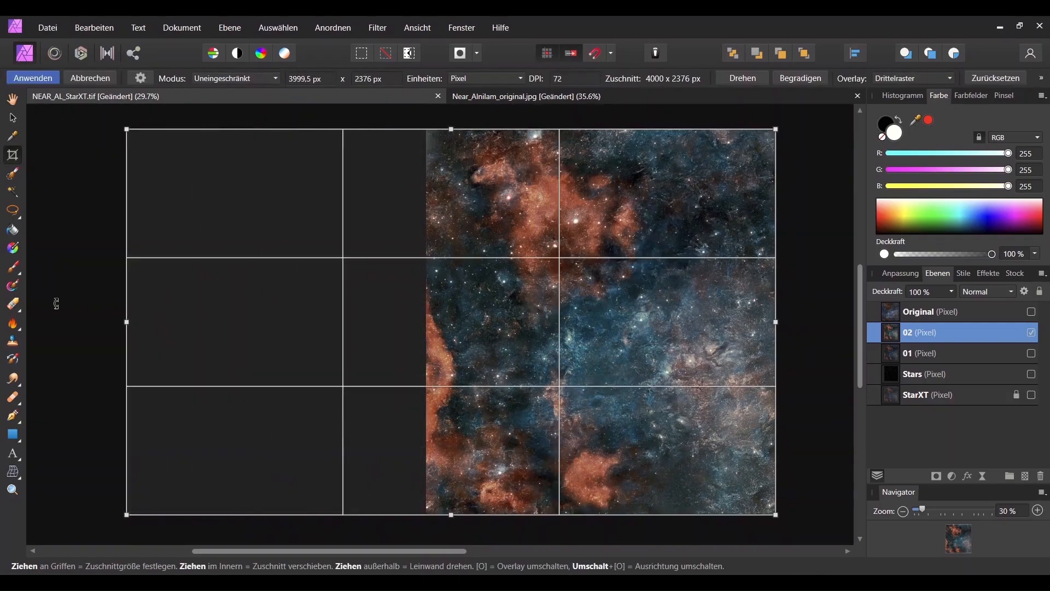
click(25, 78)
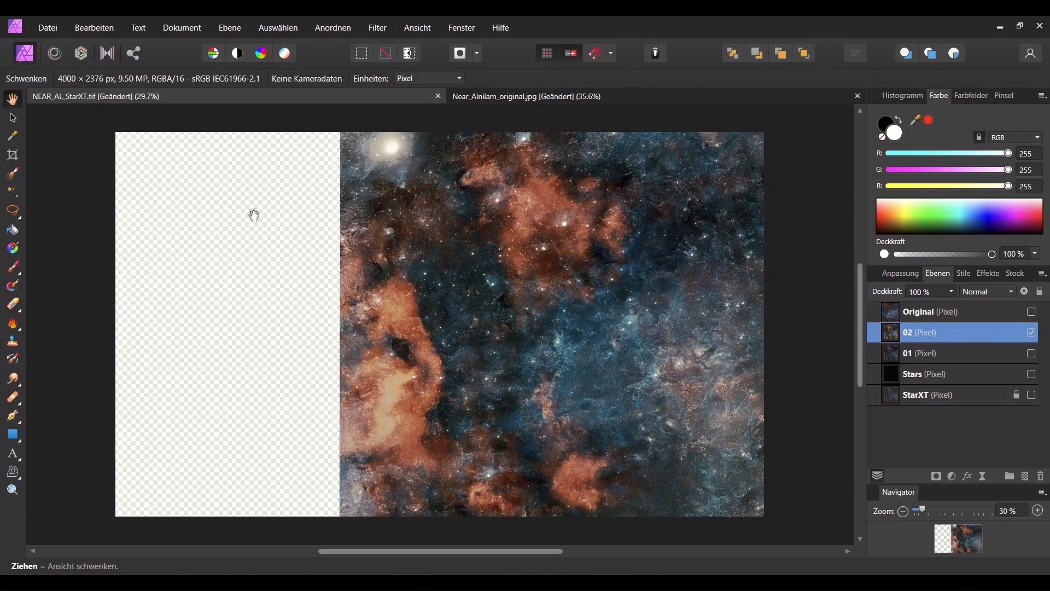
Step: Extend the canvas further to the left with the Crop tool to 5425 × 2376 px
click(14, 157)
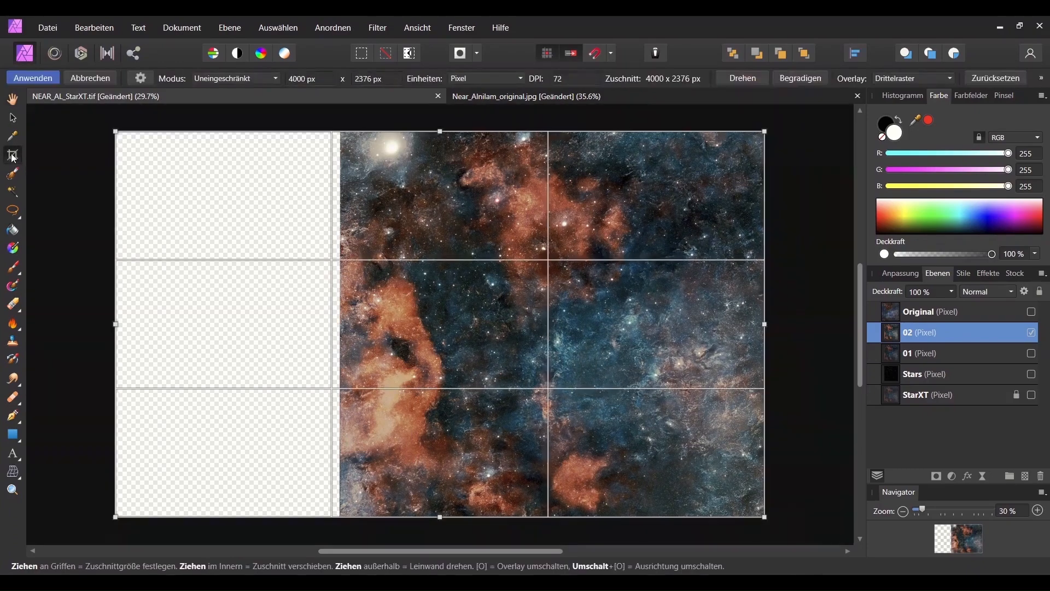
click(903, 511)
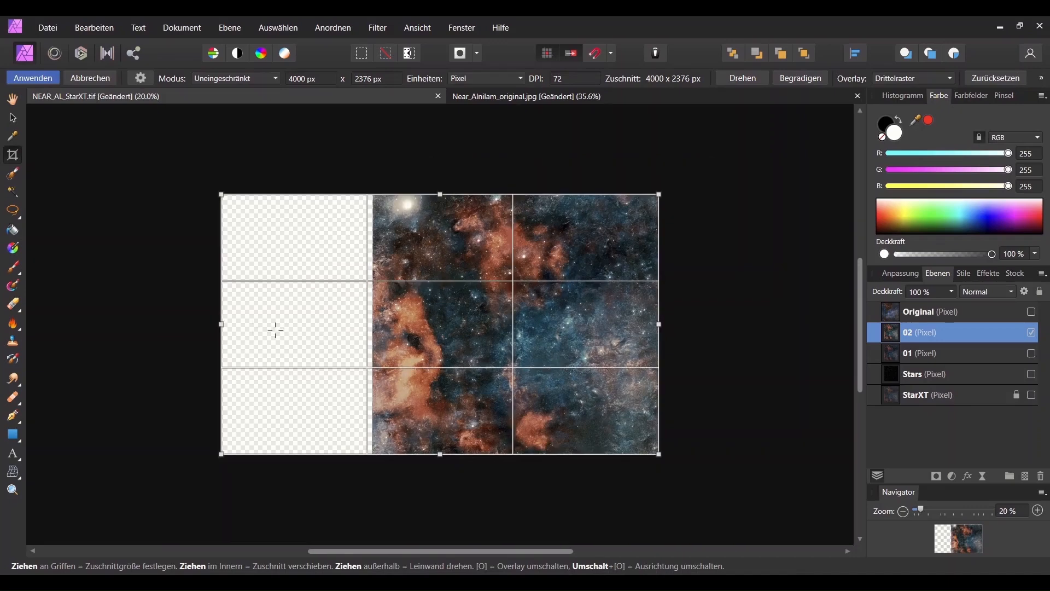
drag(215, 325, 64, 324)
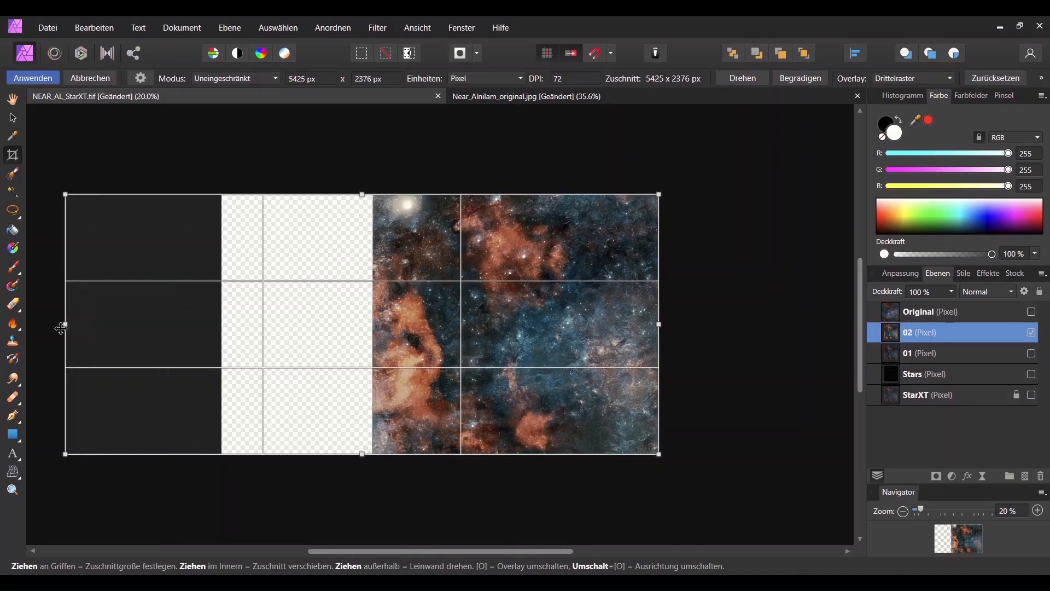
click(34, 79)
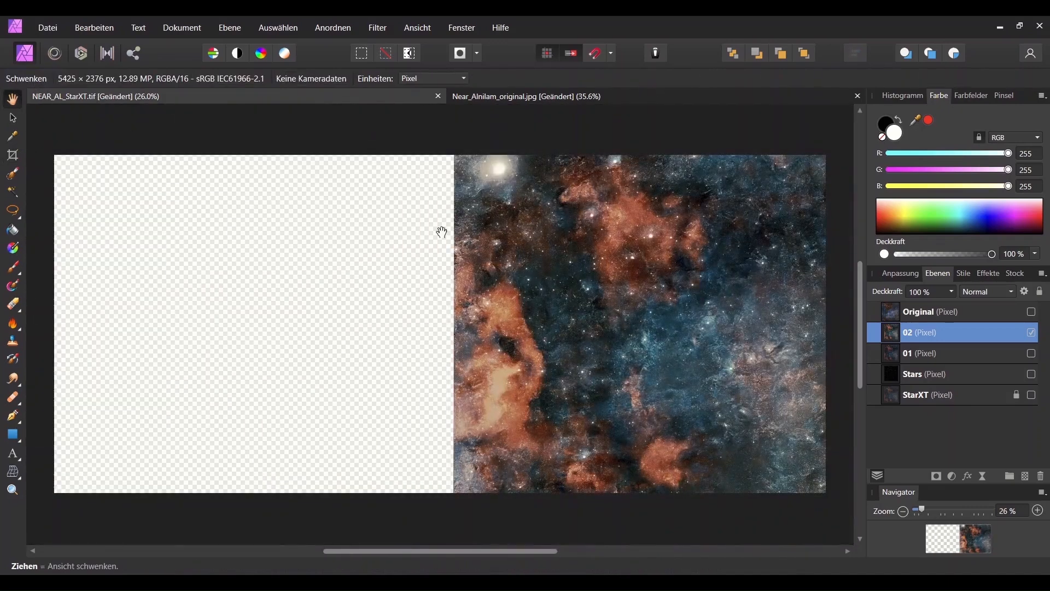
Step: Select the Original layer and make it visible again above layer 02
click(929, 312)
click(1032, 311)
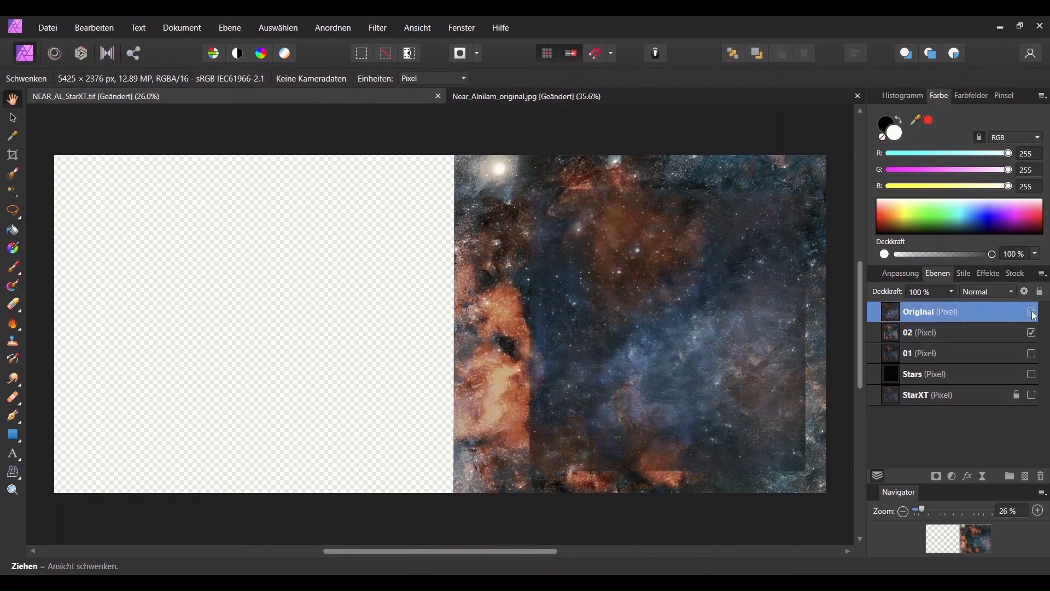
drag(676, 339, 736, 357)
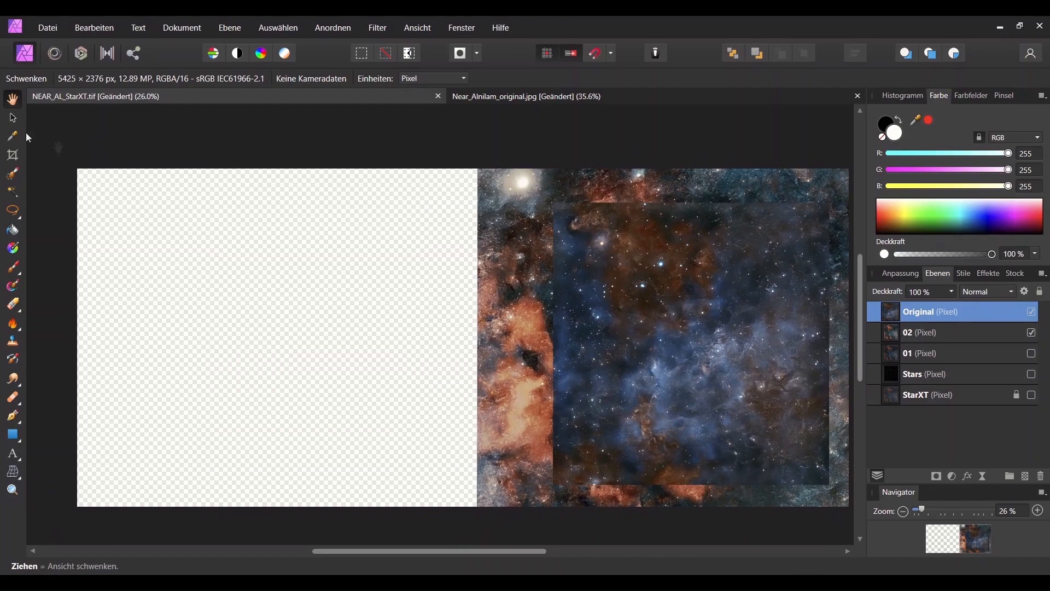
Step: Move the Original layer onto the empty canvas area beside the image and enlarge it to about 2317 × 2367 px, matching the canvas height
click(12, 117)
drag(755, 398, 294, 374)
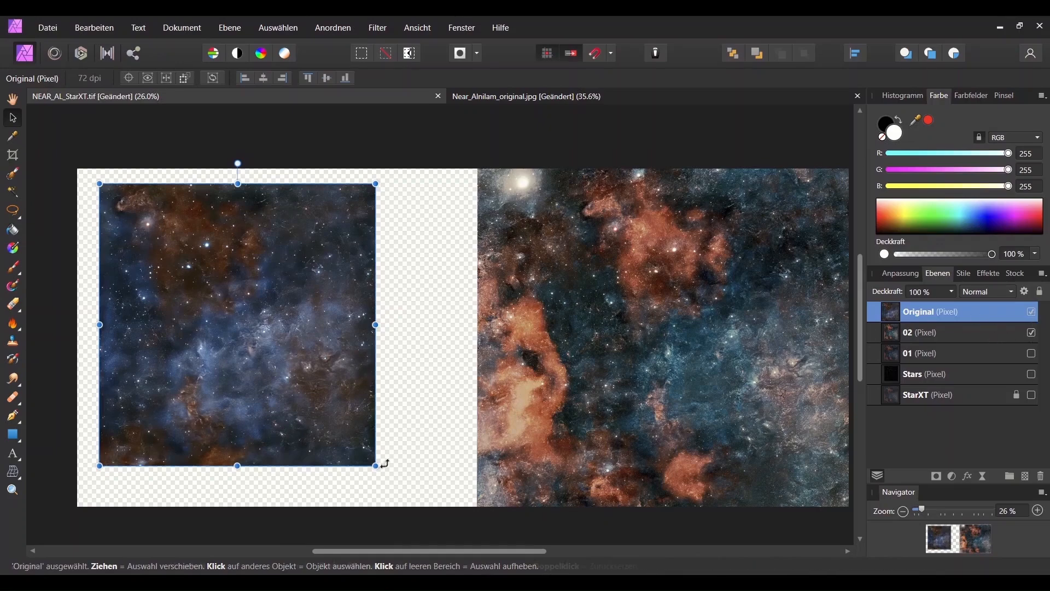
drag(276, 362, 318, 369)
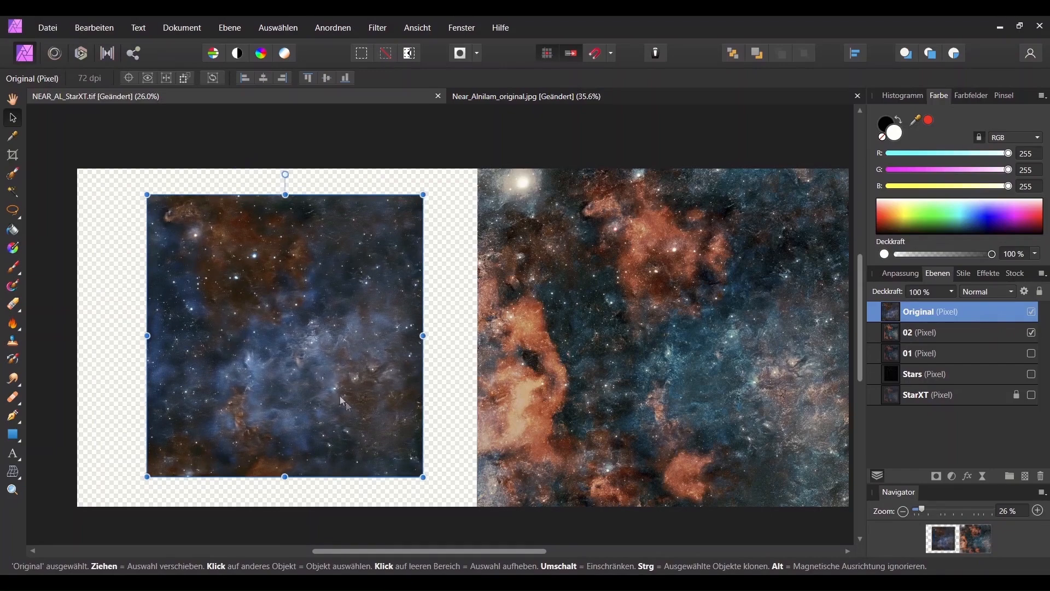
drag(426, 478, 480, 529)
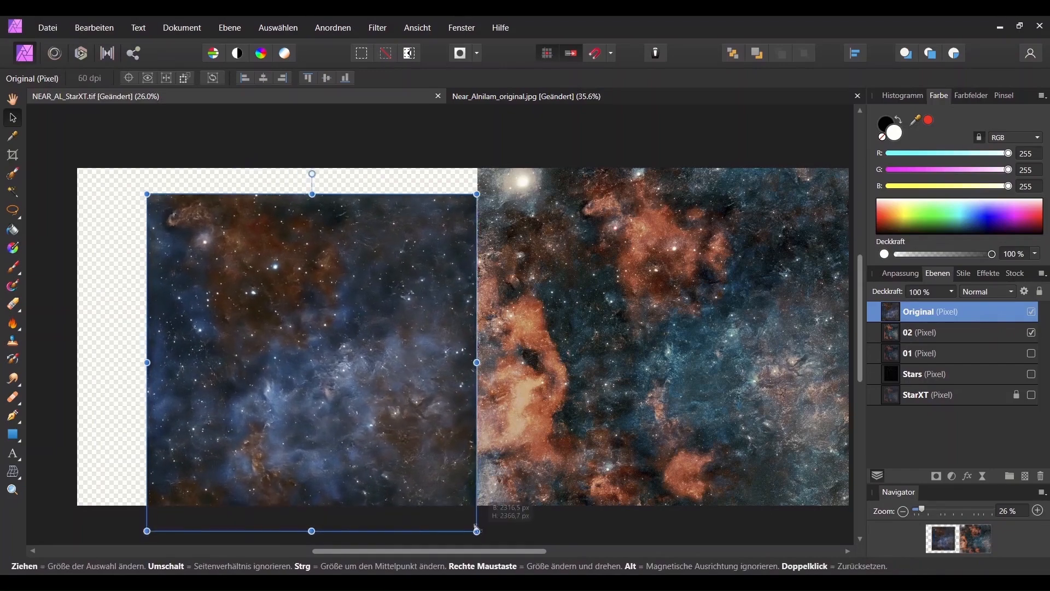
drag(392, 435, 387, 408)
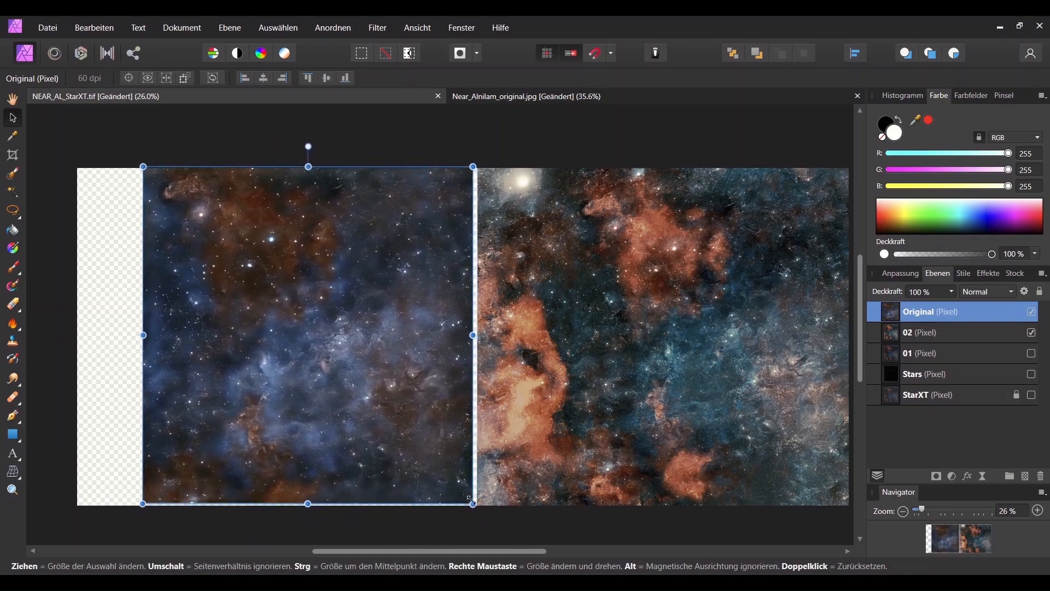
Step: Shrink the Original layer slightly and overlay it at 61 % opacity on the matching nebula region of layer 02
drag(474, 503, 443, 473)
drag(331, 386, 689, 405)
click(954, 292)
drag(948, 304, 914, 311)
drag(696, 316, 761, 319)
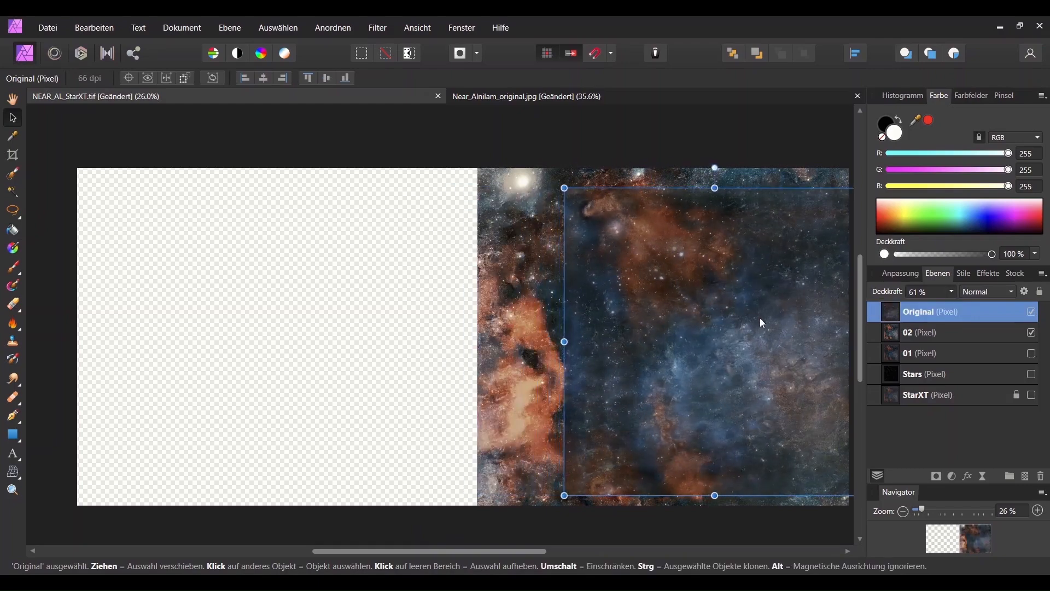
Step: Scale down and nudge the semi-transparent Original layer, adjusting its height slightly, to line its stars up with layer 02
drag(526, 551, 600, 553)
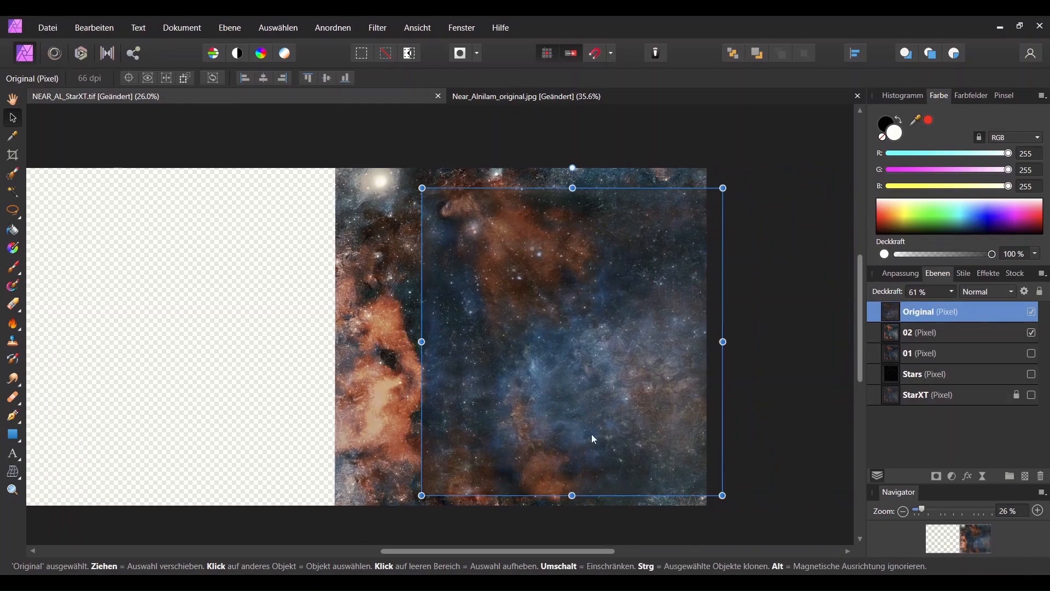
drag(713, 500, 698, 471)
drag(533, 375, 536, 375)
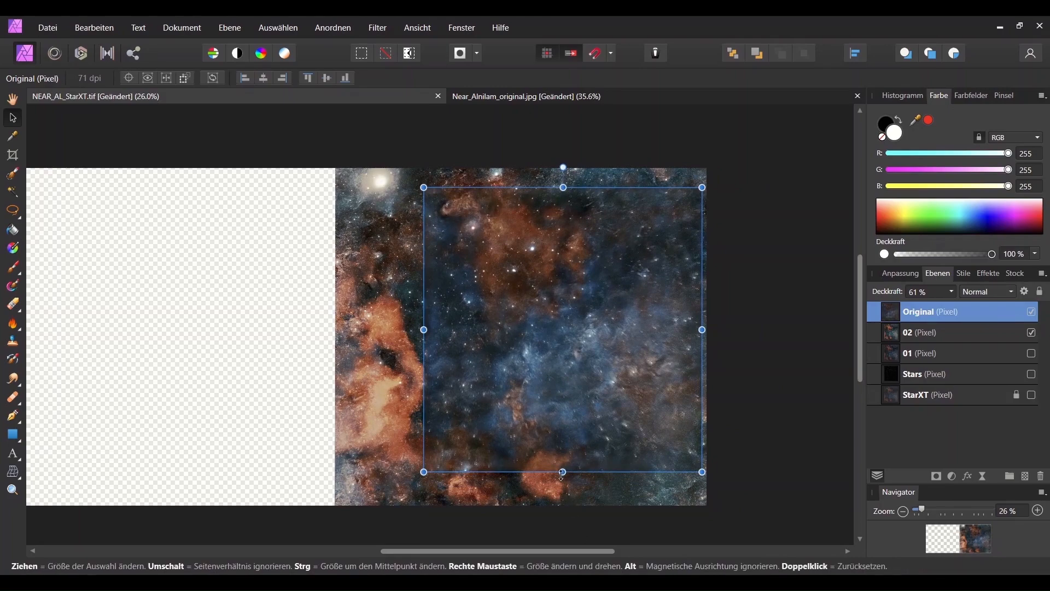
drag(561, 475, 564, 474)
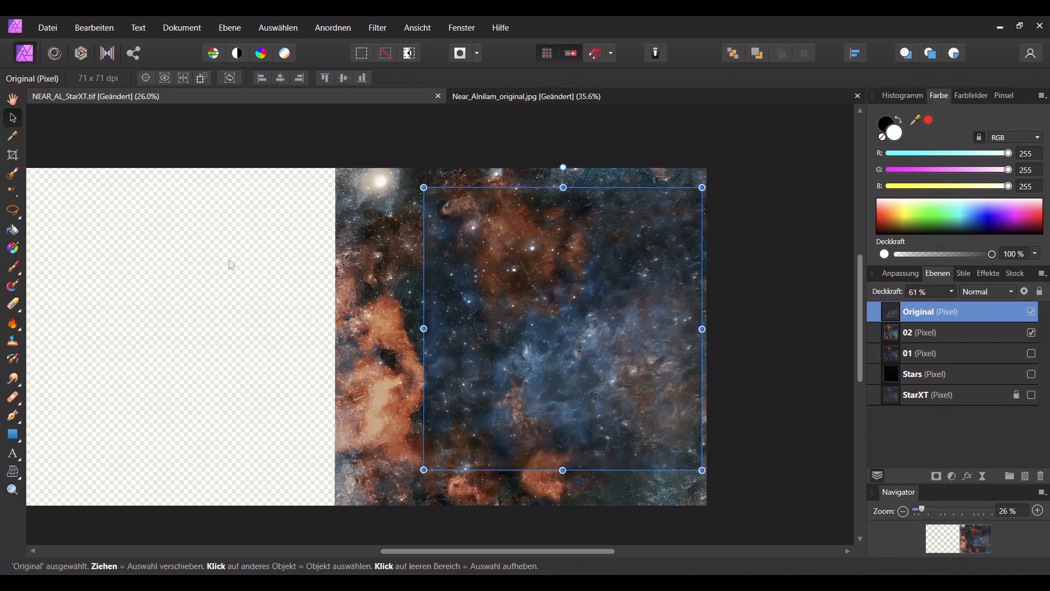
Step: Place the Original layer on the empty canvas just left of the processed image and restore its opacity to 100 %
drag(579, 358, 204, 356)
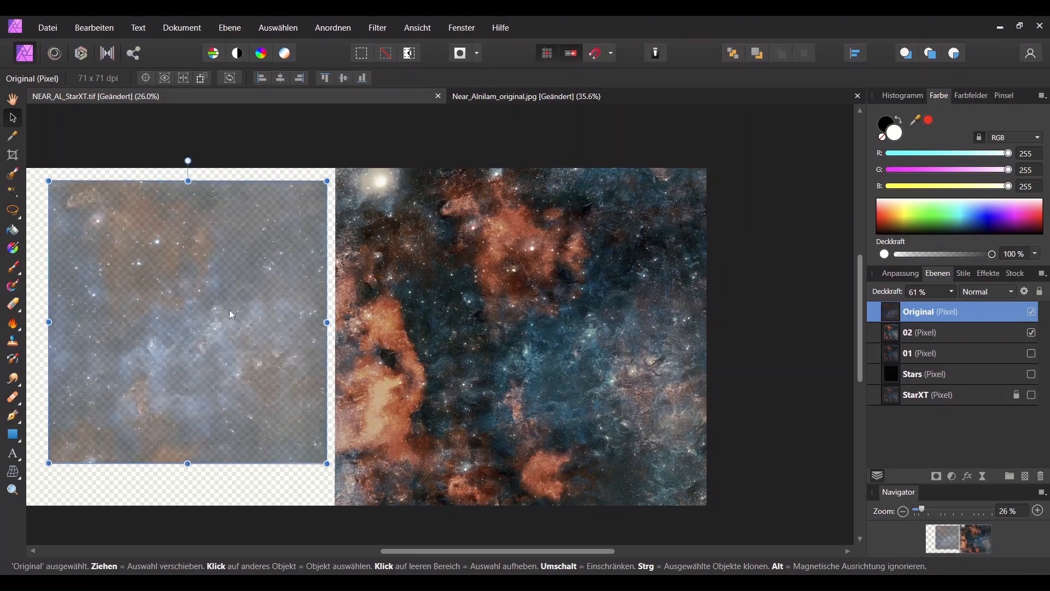
drag(231, 315, 232, 315)
click(955, 297)
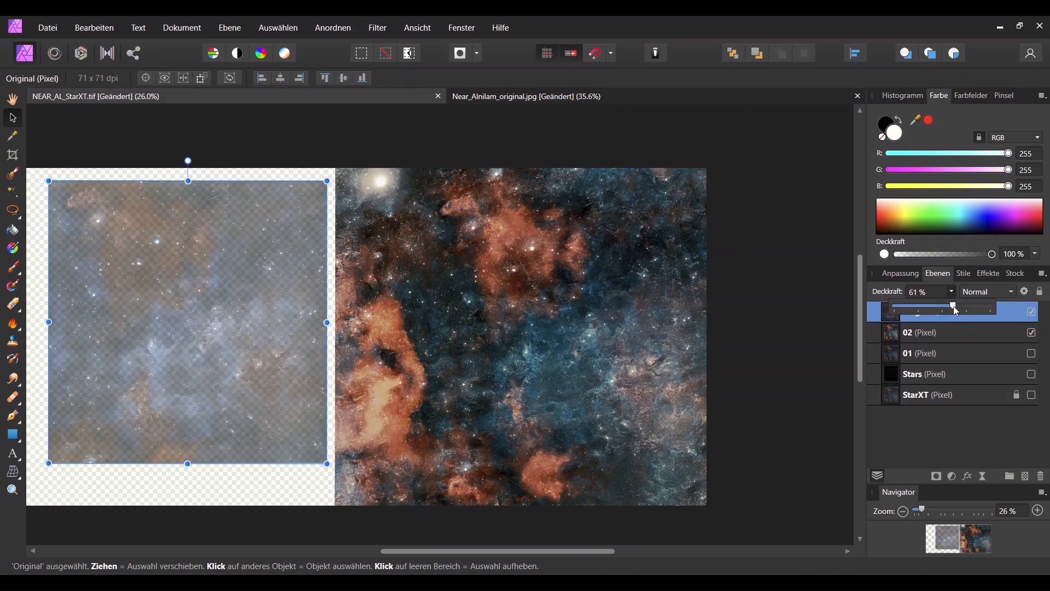
drag(956, 310, 1024, 314)
Step: Compare nebula structures, stars and colours of the Original and the processed image side by side, up close at 50 % and as a whole
key(h)
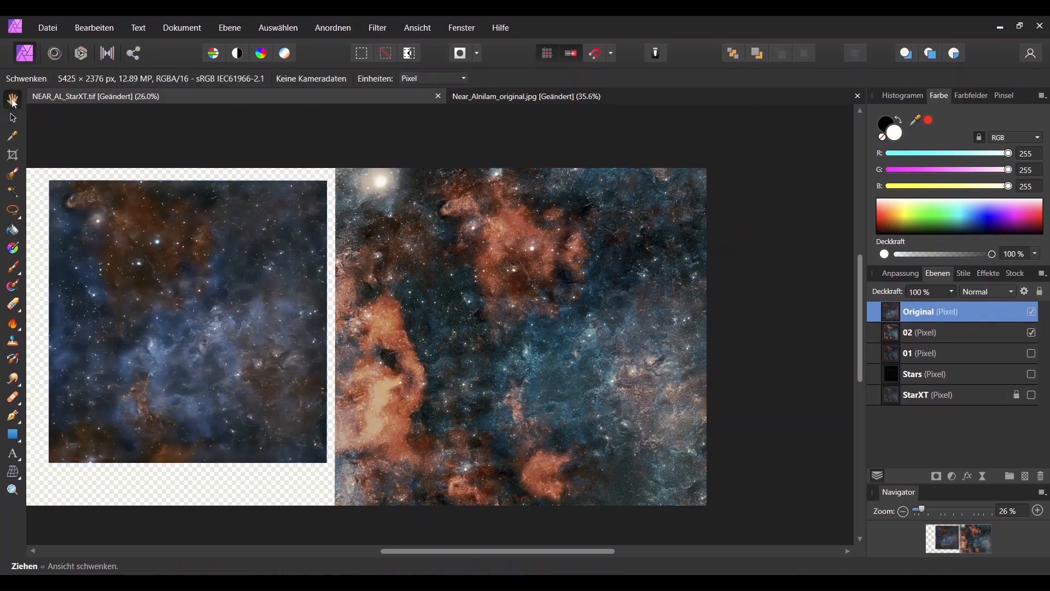
drag(430, 311, 529, 305)
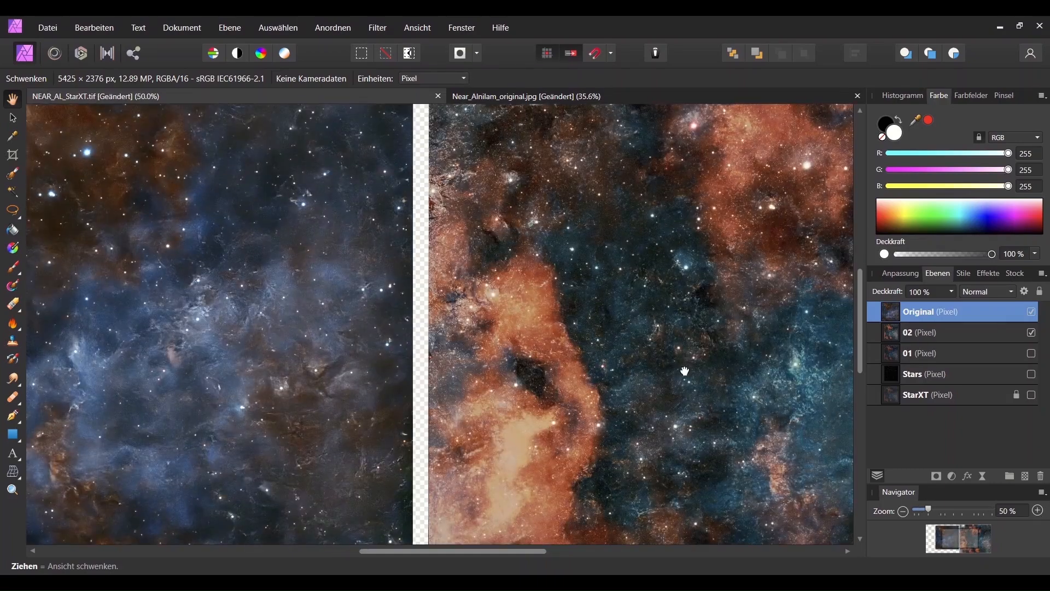
drag(682, 371, 458, 322)
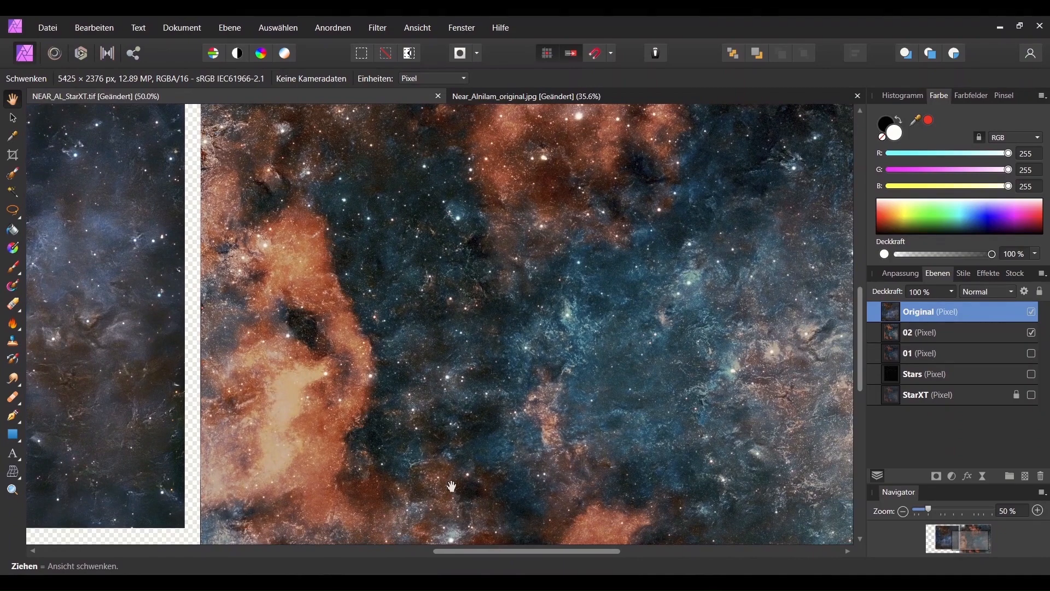
drag(55, 452, 78, 453)
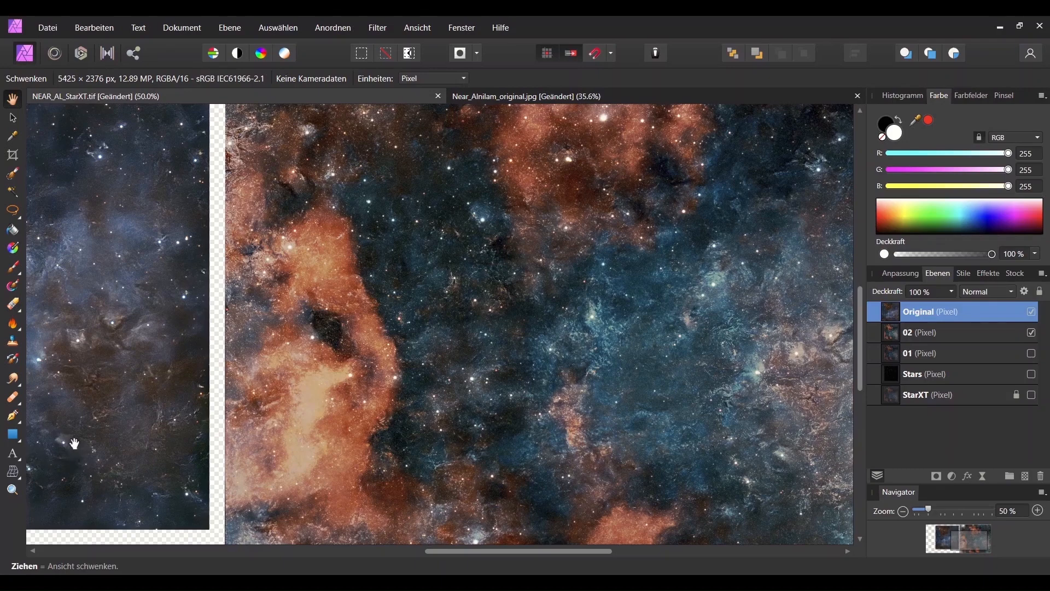
drag(772, 462, 745, 464)
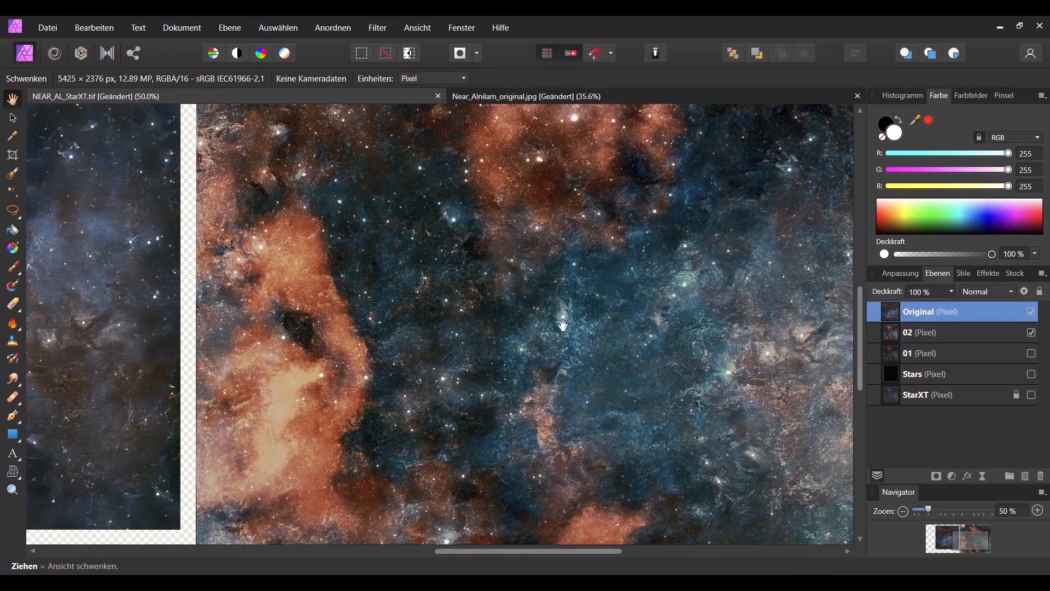
drag(590, 348, 710, 373)
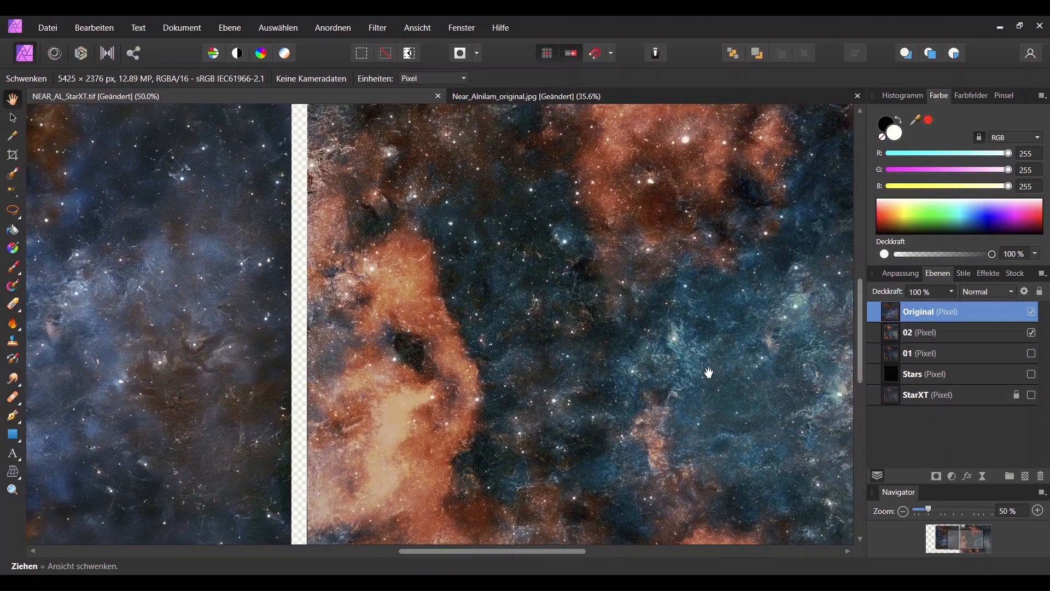
drag(602, 368, 734, 374)
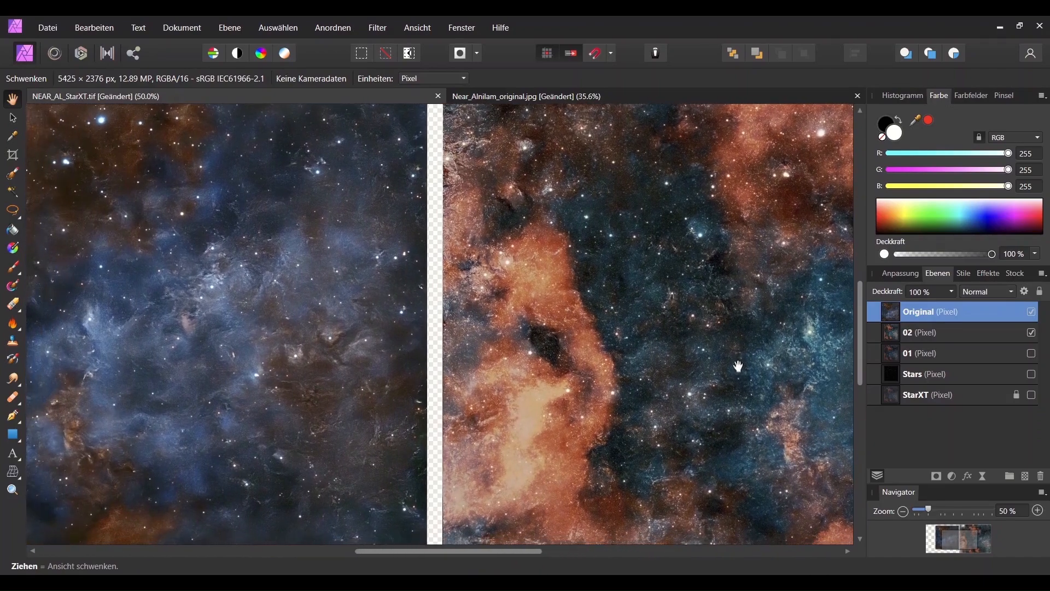
drag(519, 372, 776, 412)
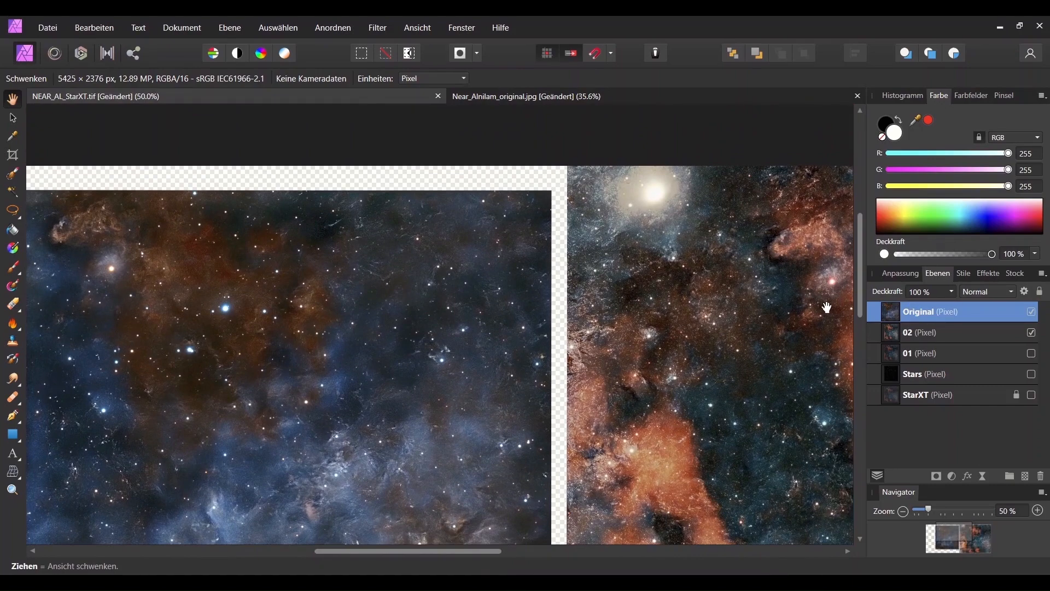
drag(789, 389, 662, 349)
drag(713, 401, 587, 345)
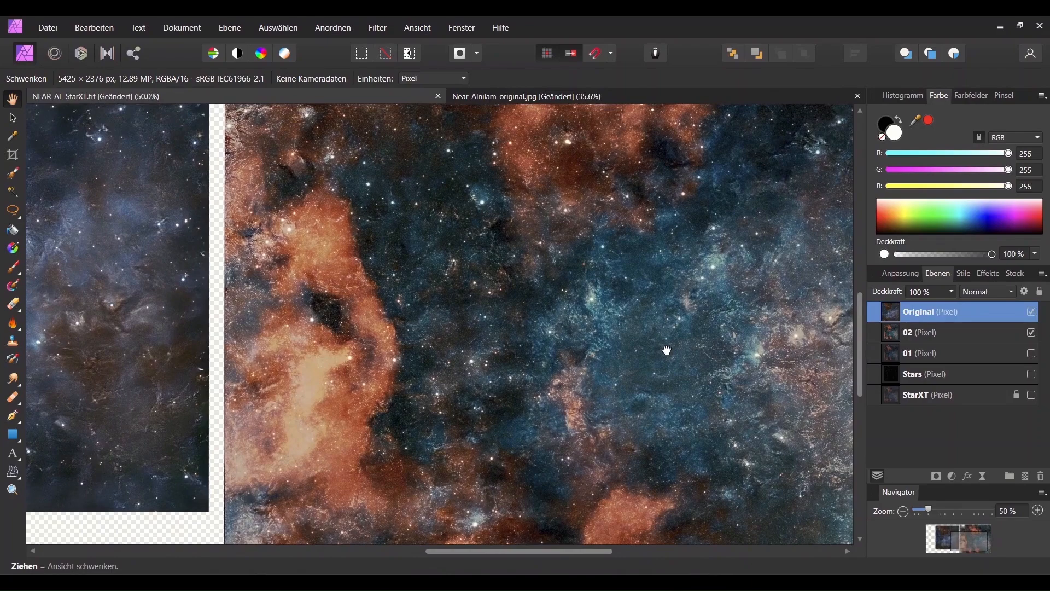
drag(667, 350, 778, 422)
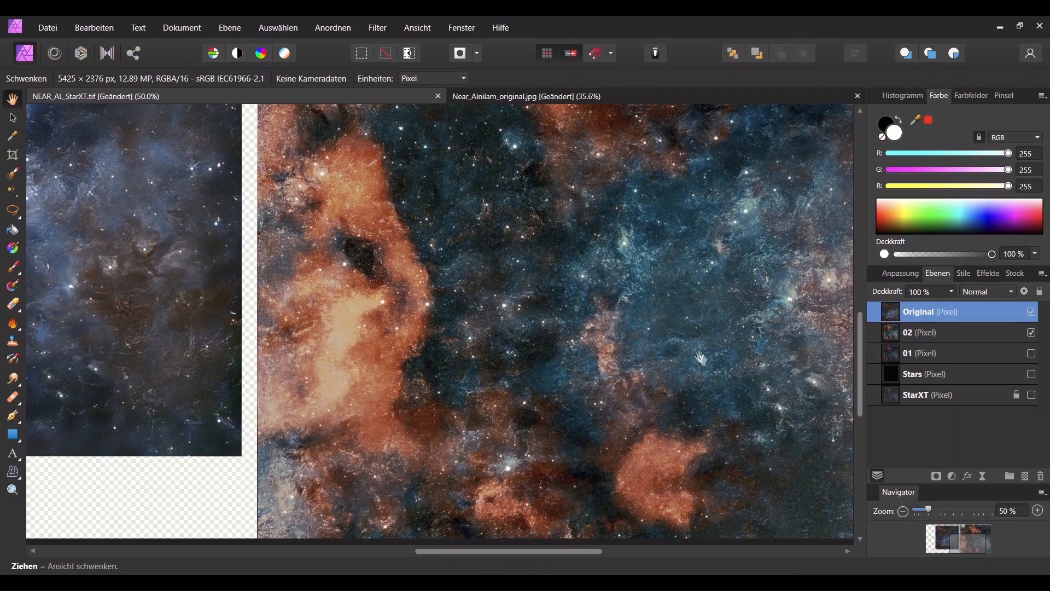
drag(723, 328, 708, 346)
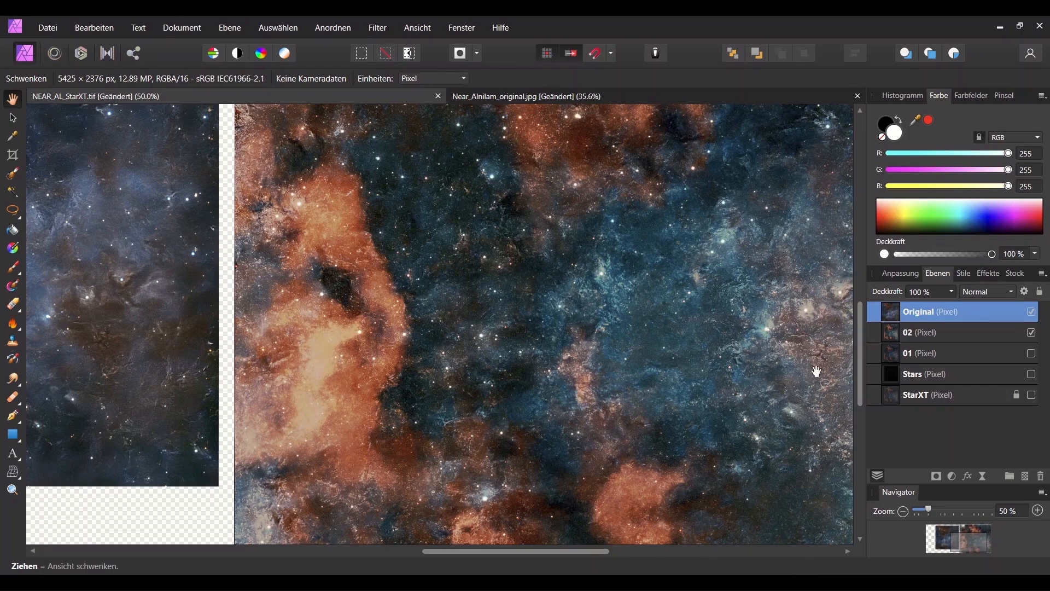
drag(815, 354, 647, 377)
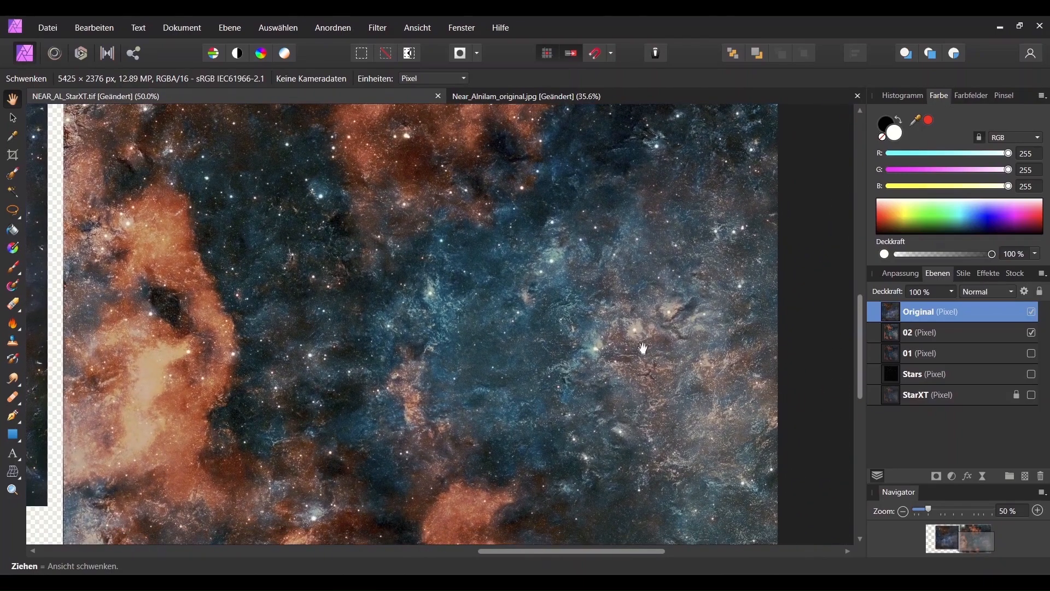
drag(473, 367, 743, 377)
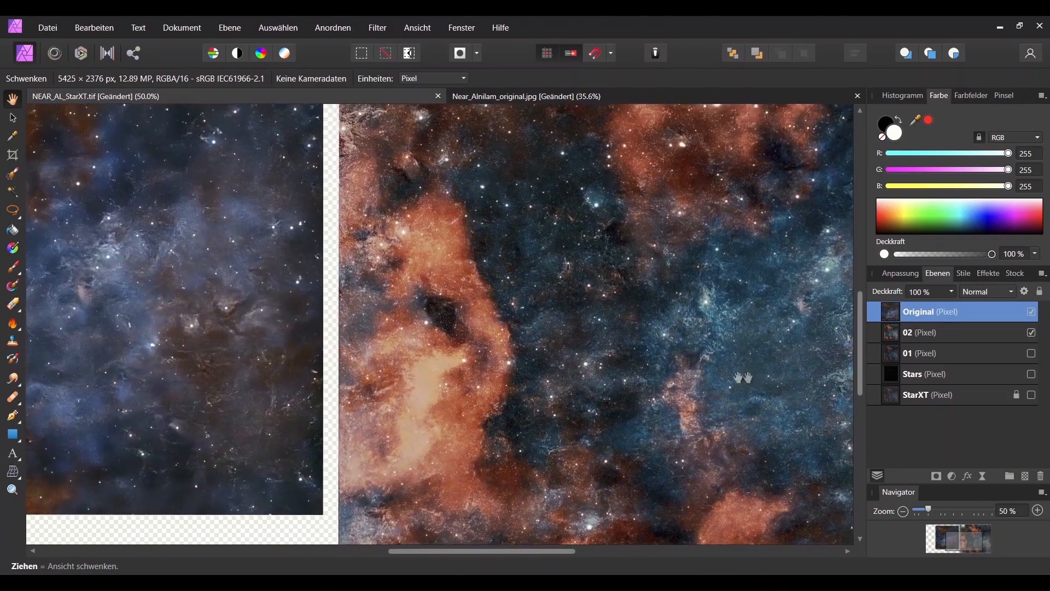
drag(564, 347, 492, 390)
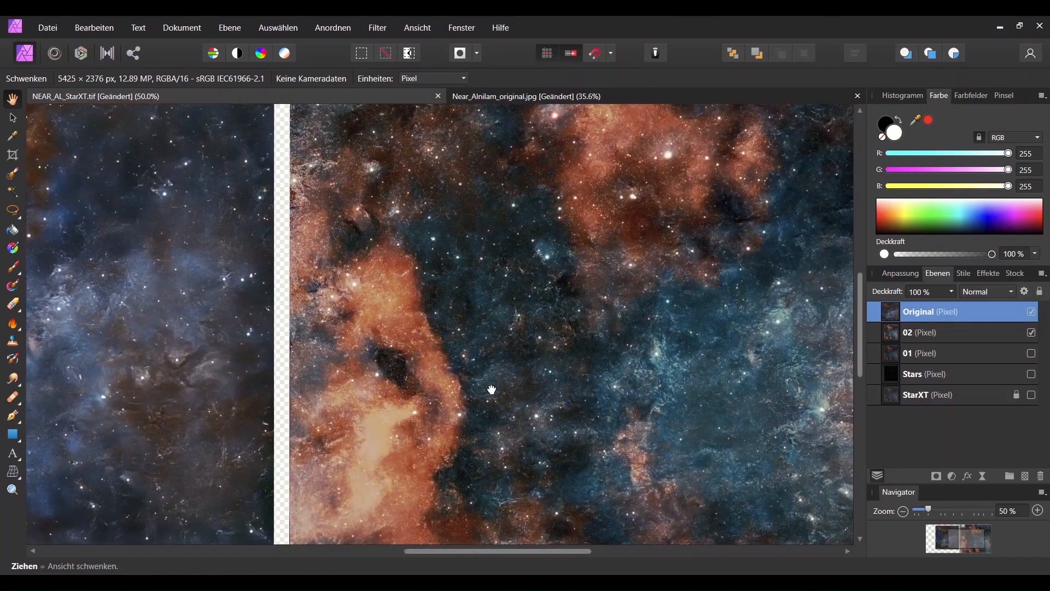
click(904, 510)
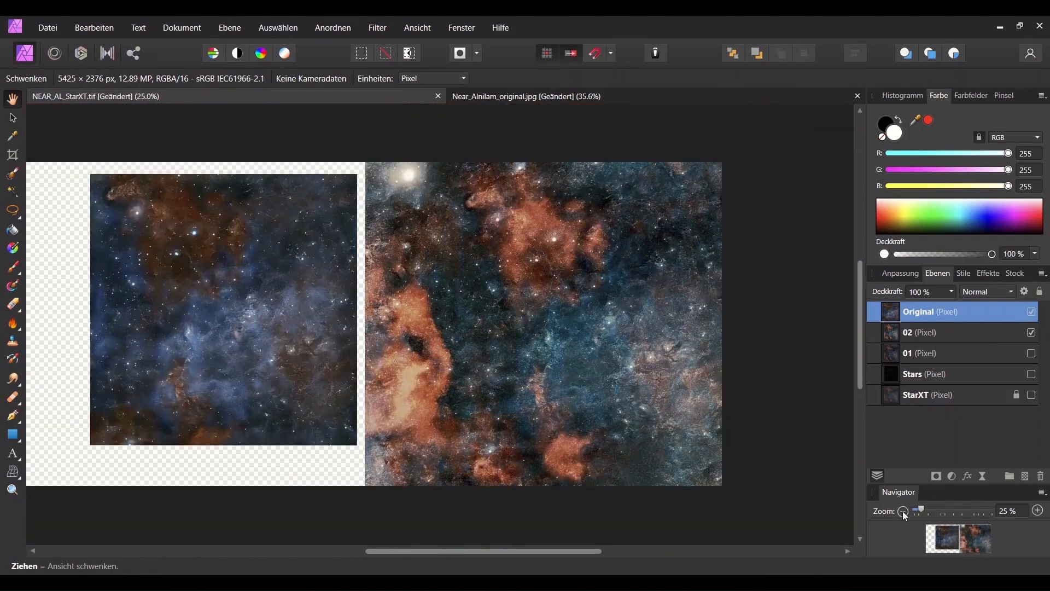
click(903, 511)
drag(469, 367, 516, 362)
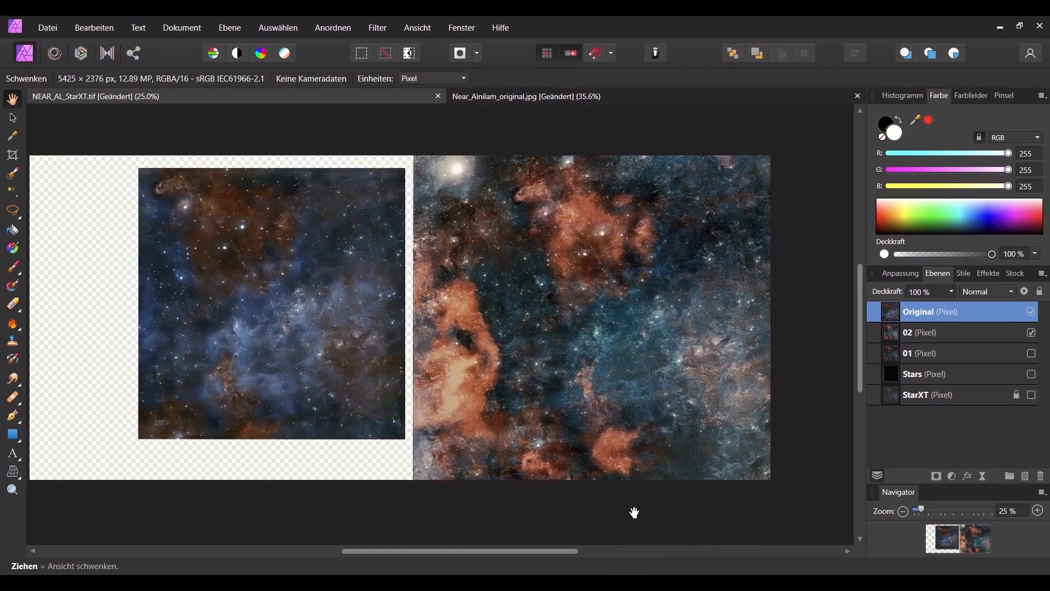